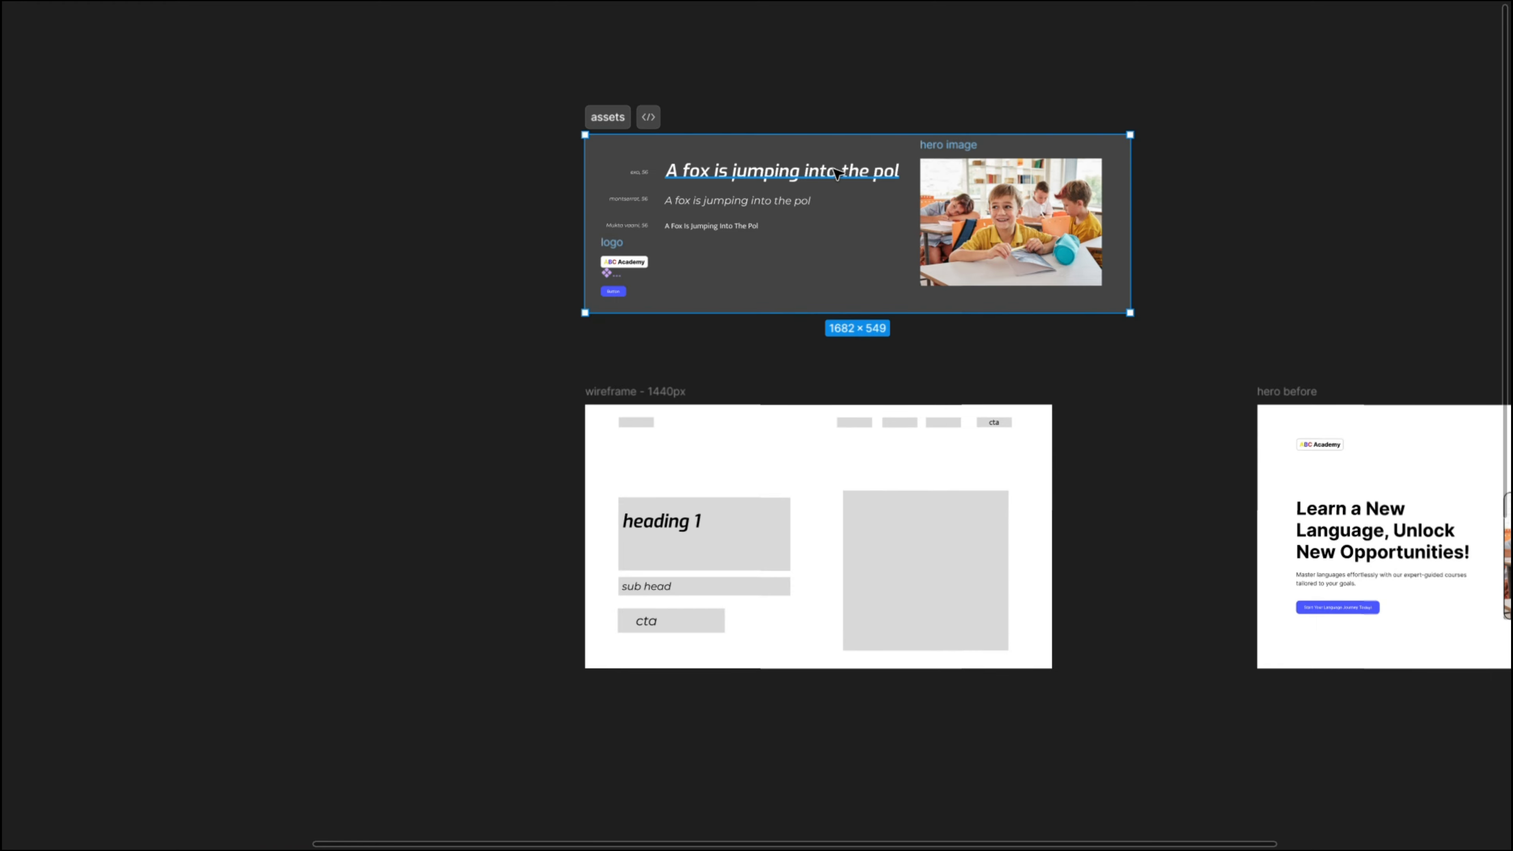
- Examine the Exo, Montserrat and Mukta Vaani font samples in the assets frame
ctrl+scroll(682, 183, up, 5)
click(617, 162)
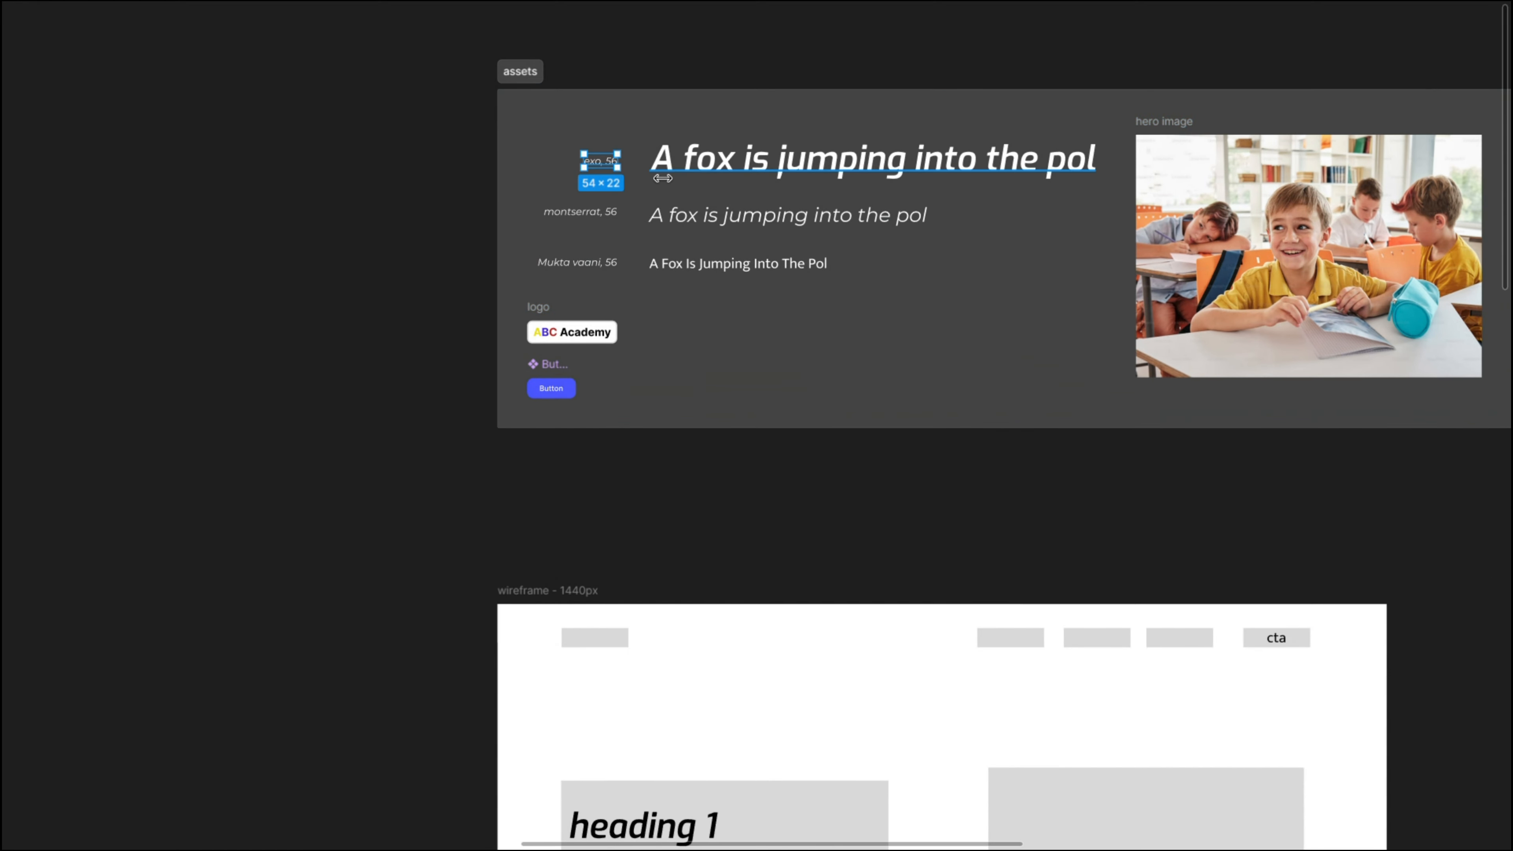
ctrl+scroll(618, 164, up, 6)
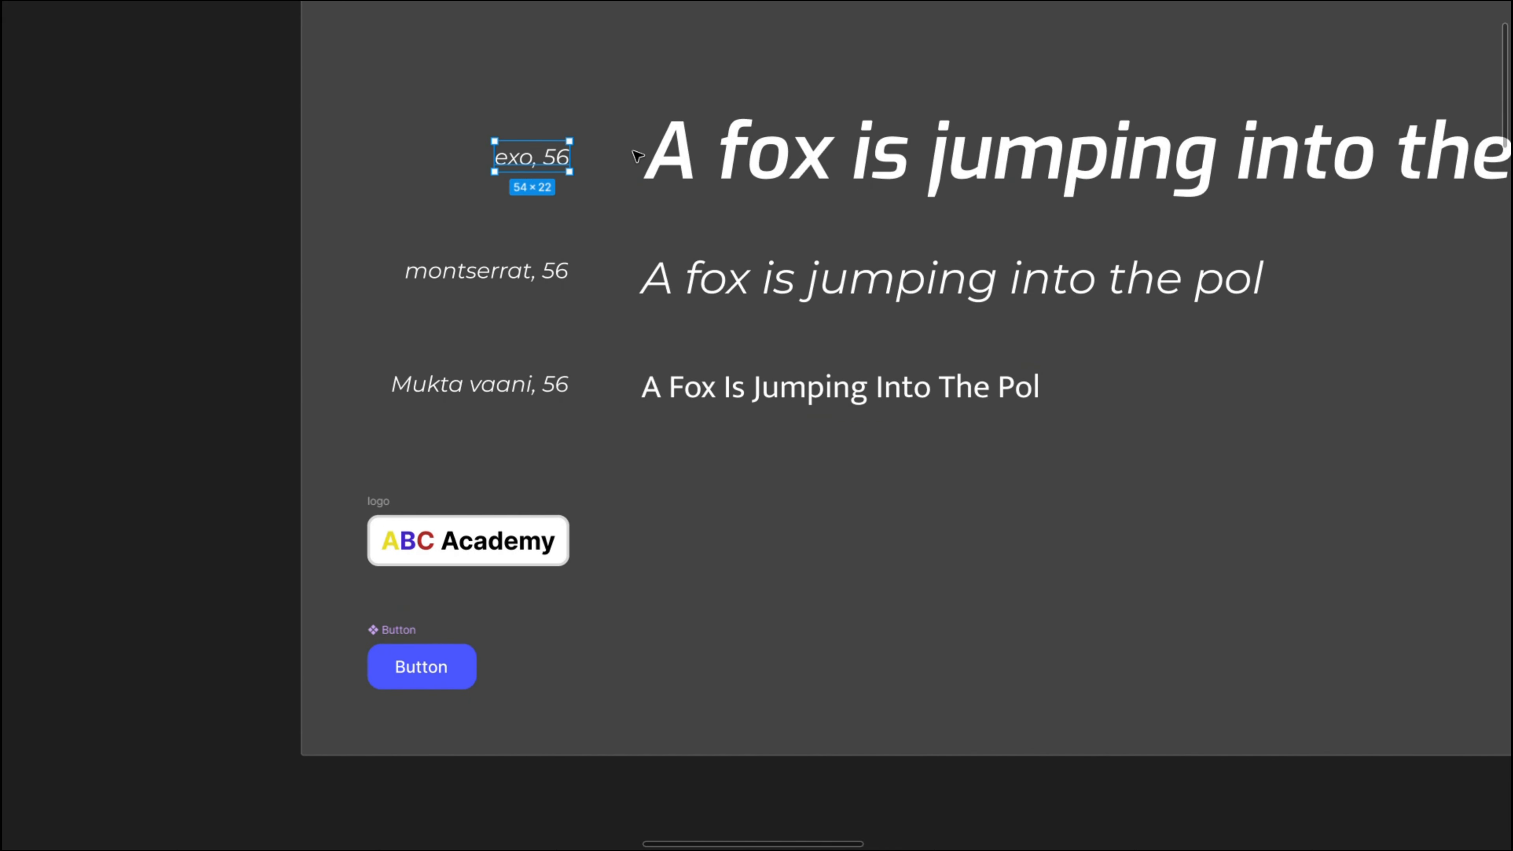
click(636, 152)
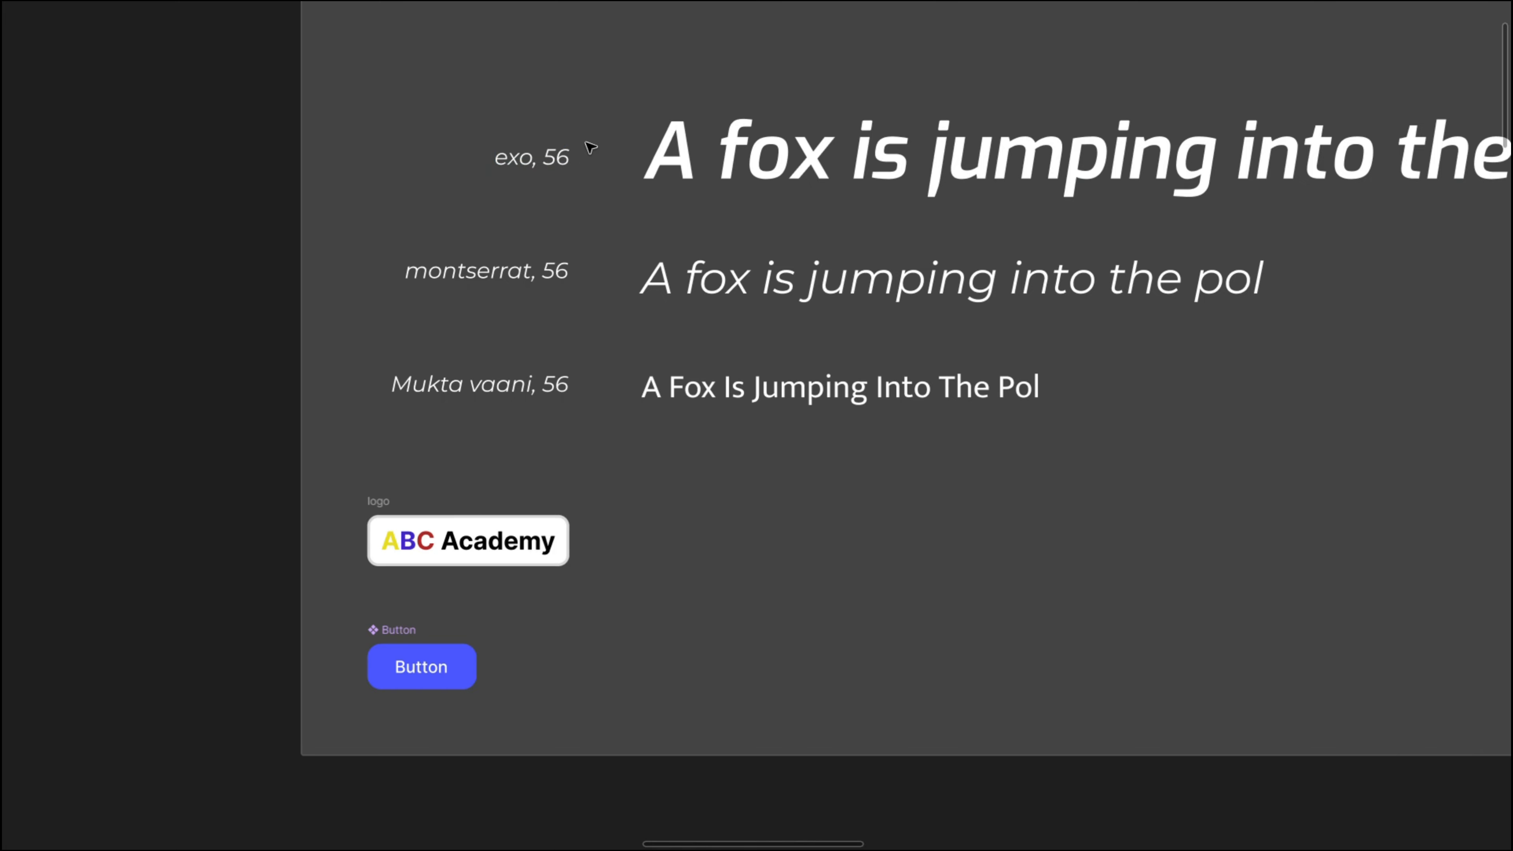
scroll(655, 156, right, 3)
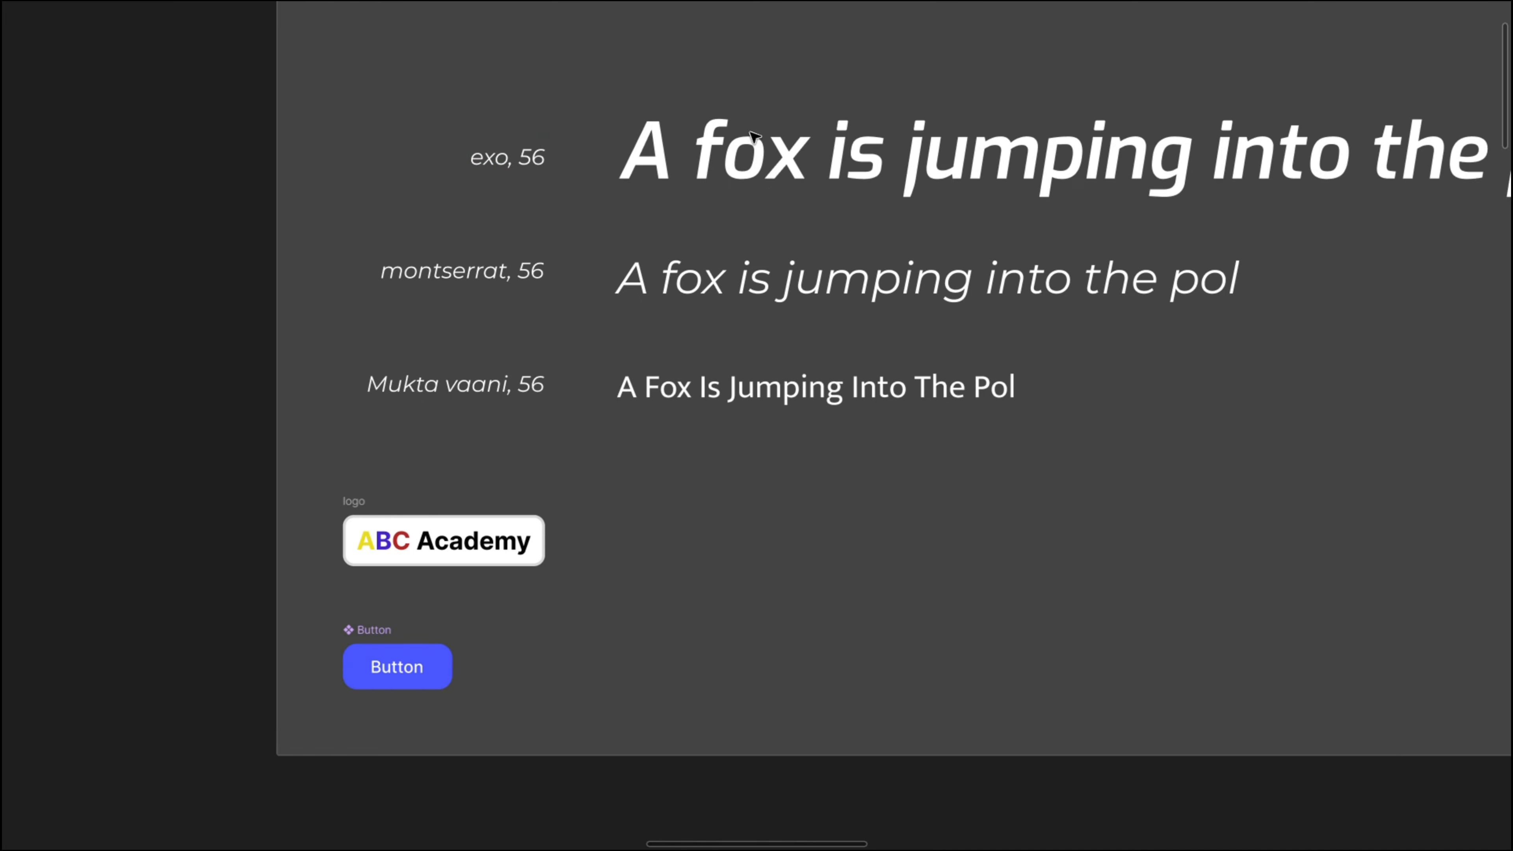
click(718, 162)
click(581, 393)
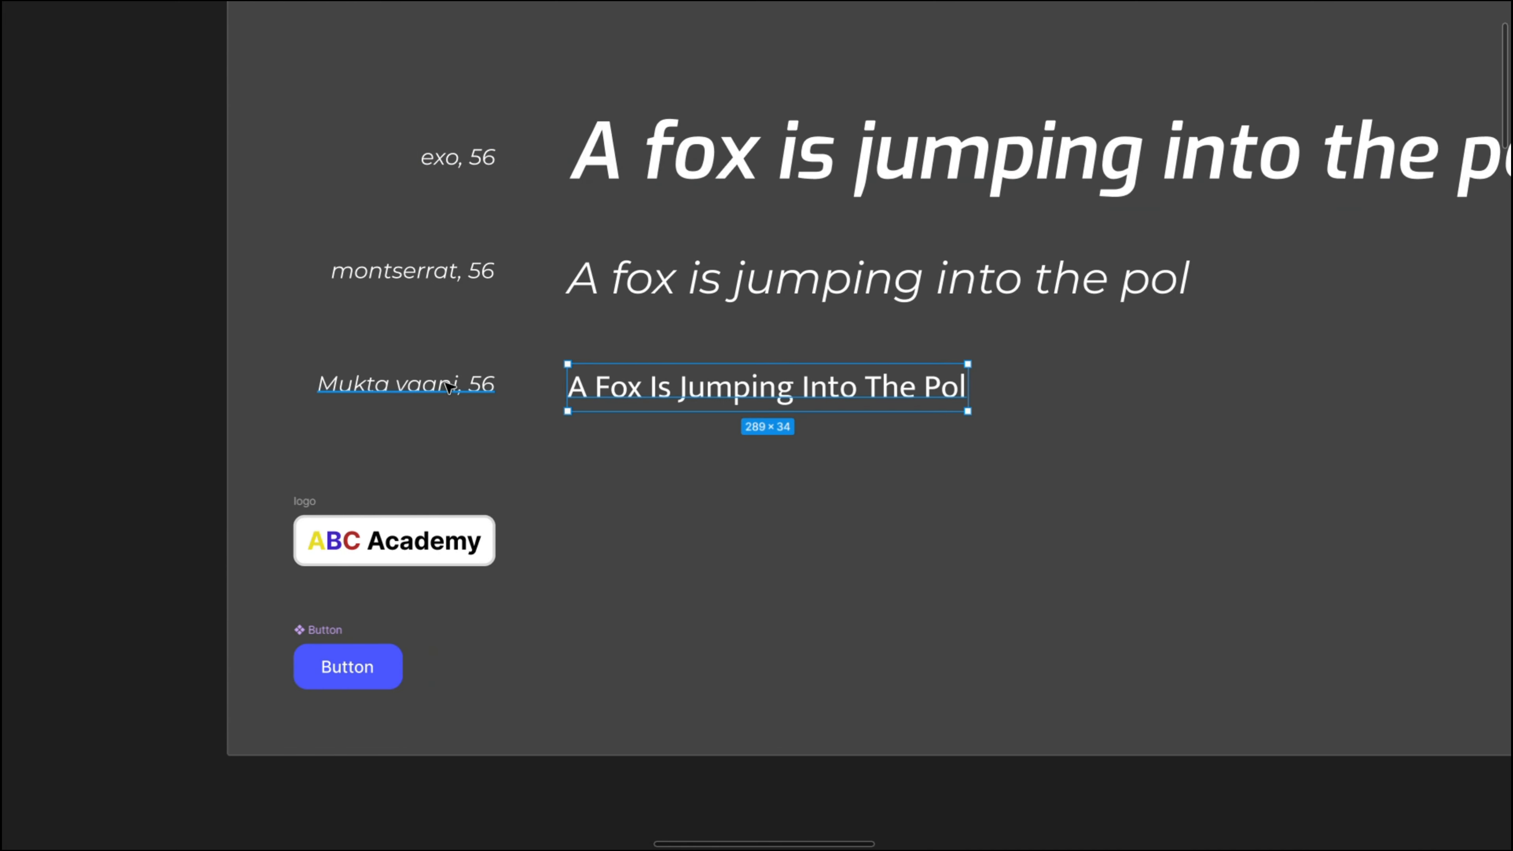
click(470, 276)
click(572, 286)
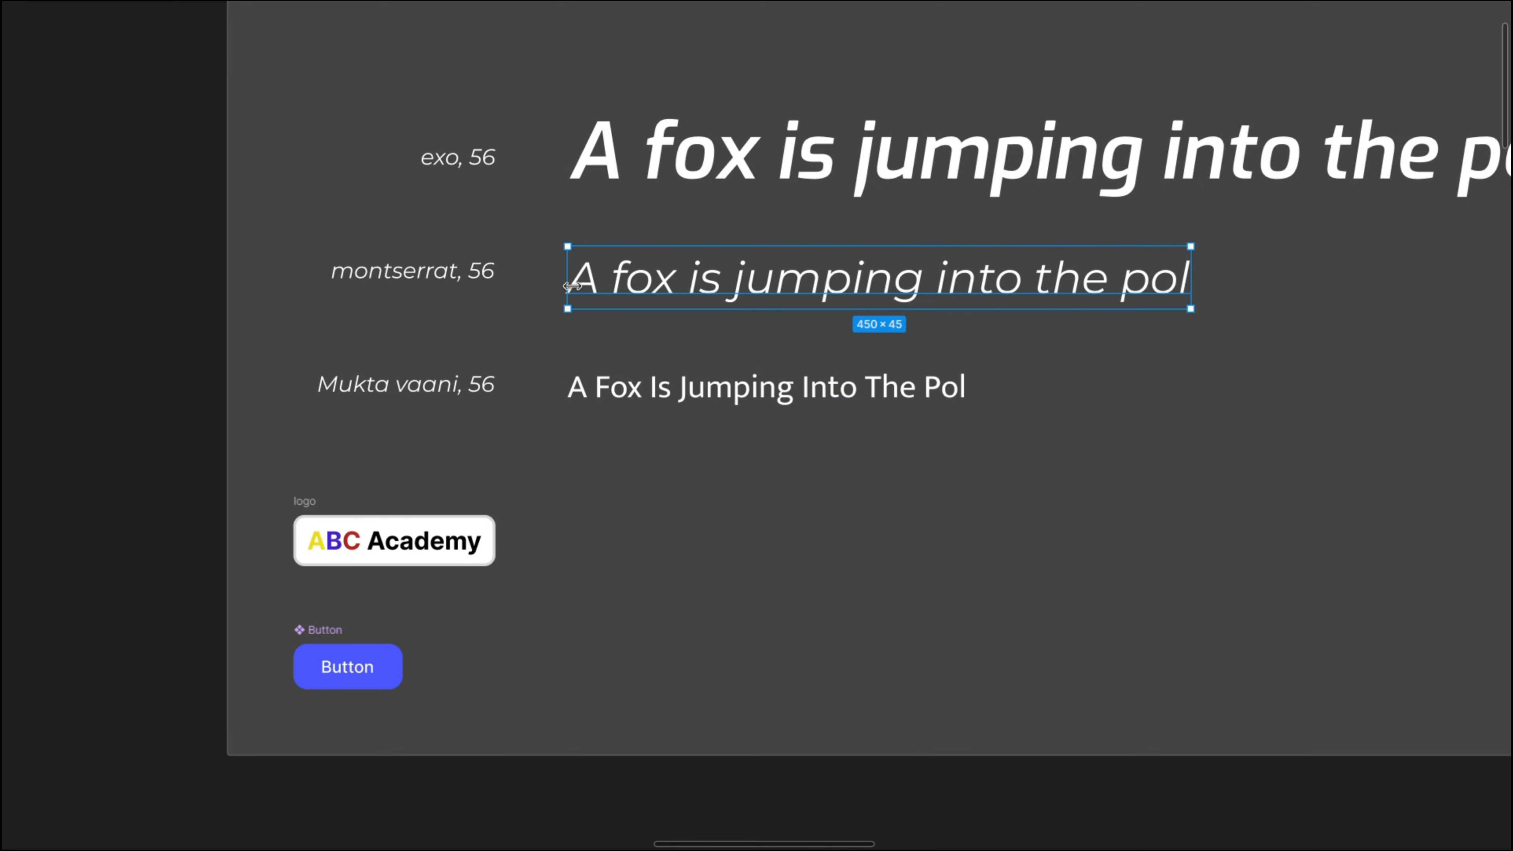
click(558, 277)
- Review the 1440px wireframe and compare its layout with the "hero before" design
scroll(557, 275, down, 5)
drag(669, 352, 646, 15)
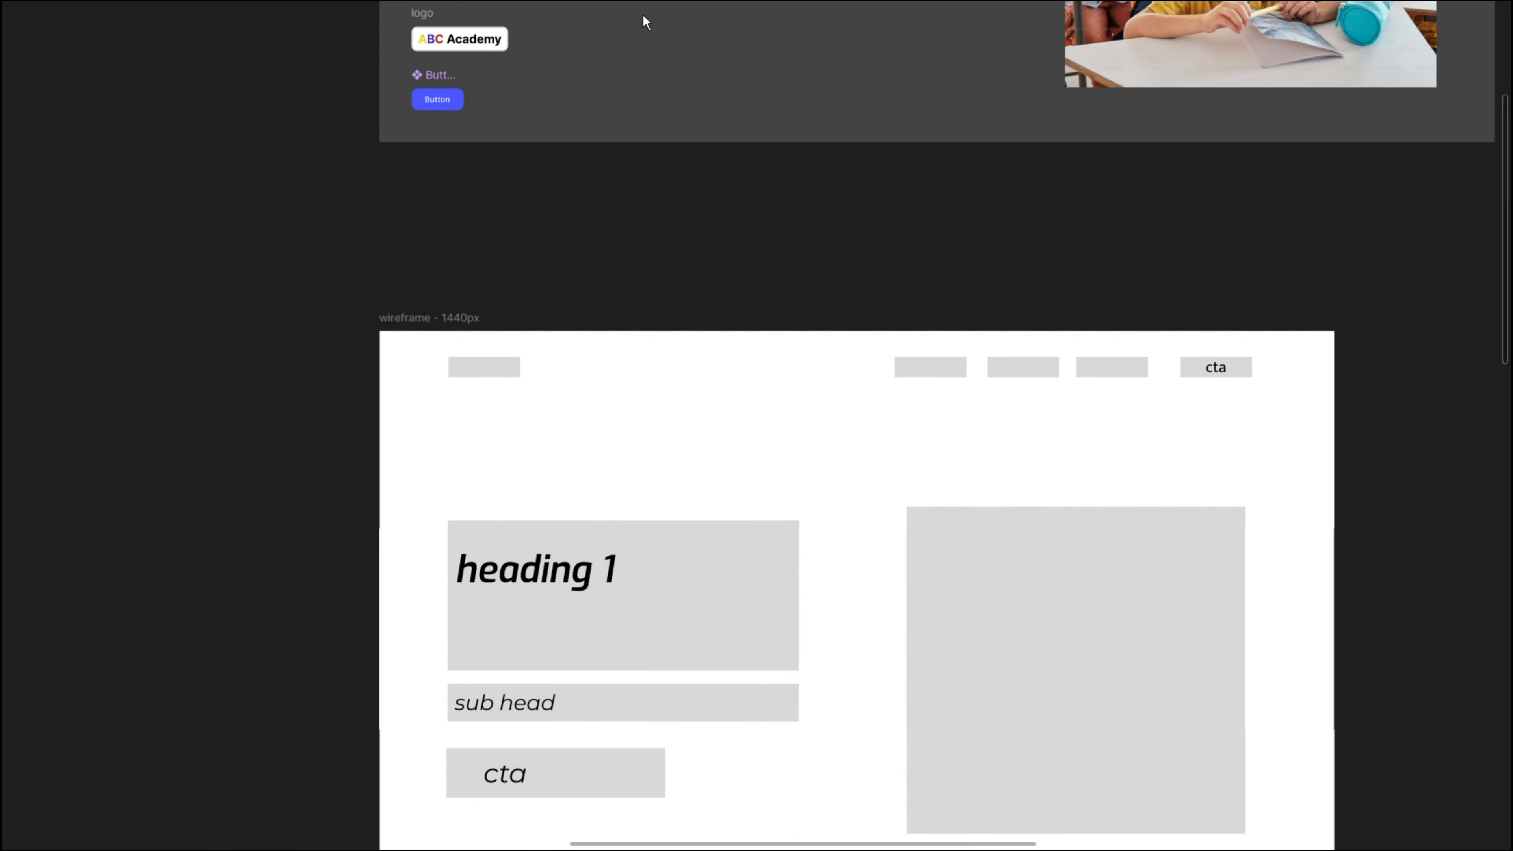
drag(564, 408, 644, 277)
scroll(507, 315, down, 4)
drag(250, 352, 75, 322)
drag(1034, 255, 406, 263)
scroll(578, 369, up, 5)
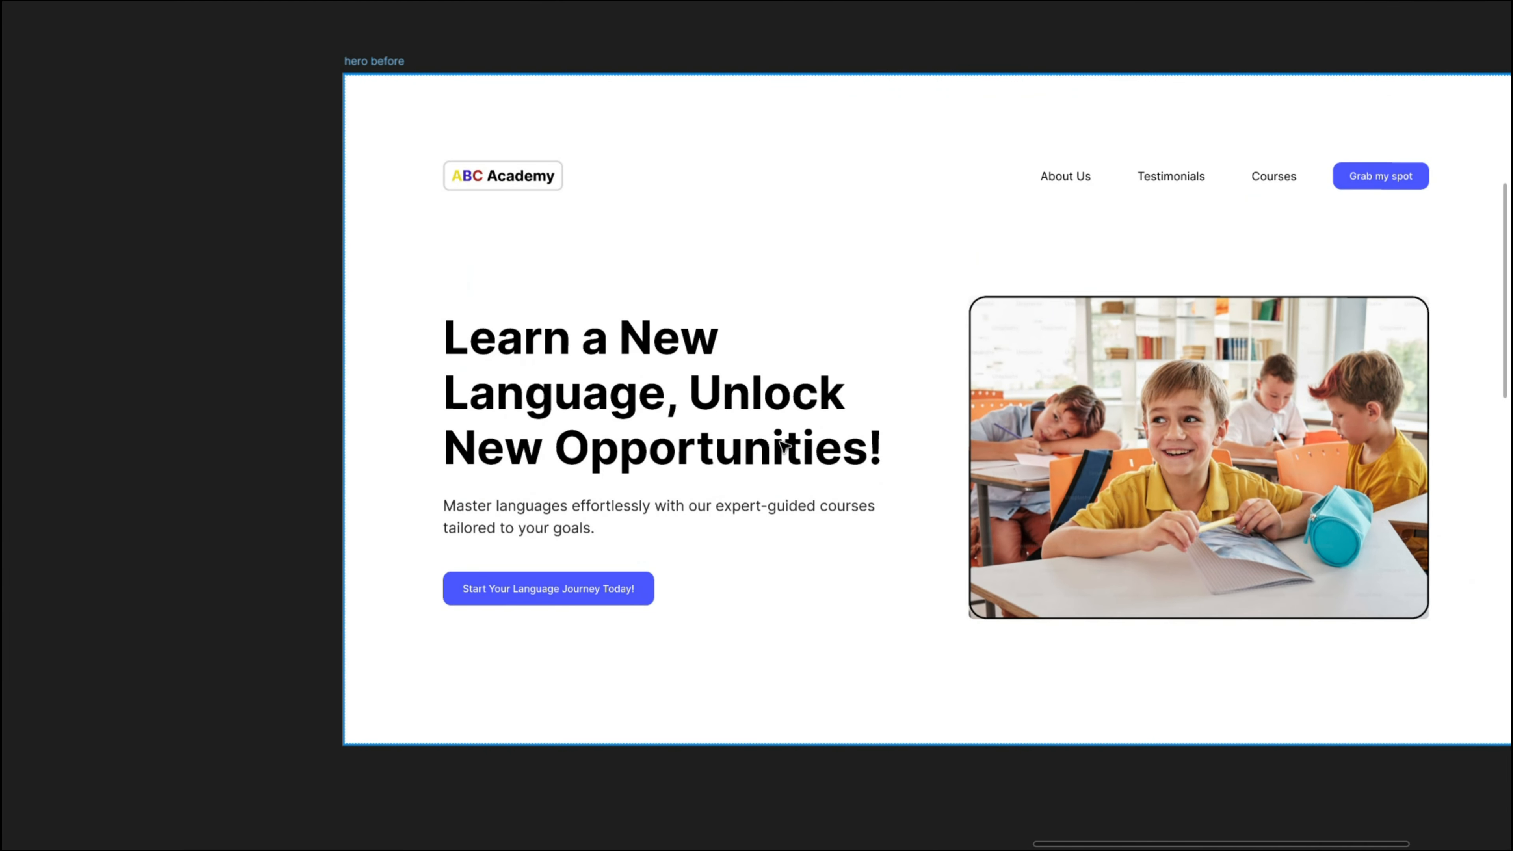
drag(902, 418, 769, 367)
drag(474, 373, 1319, 281)
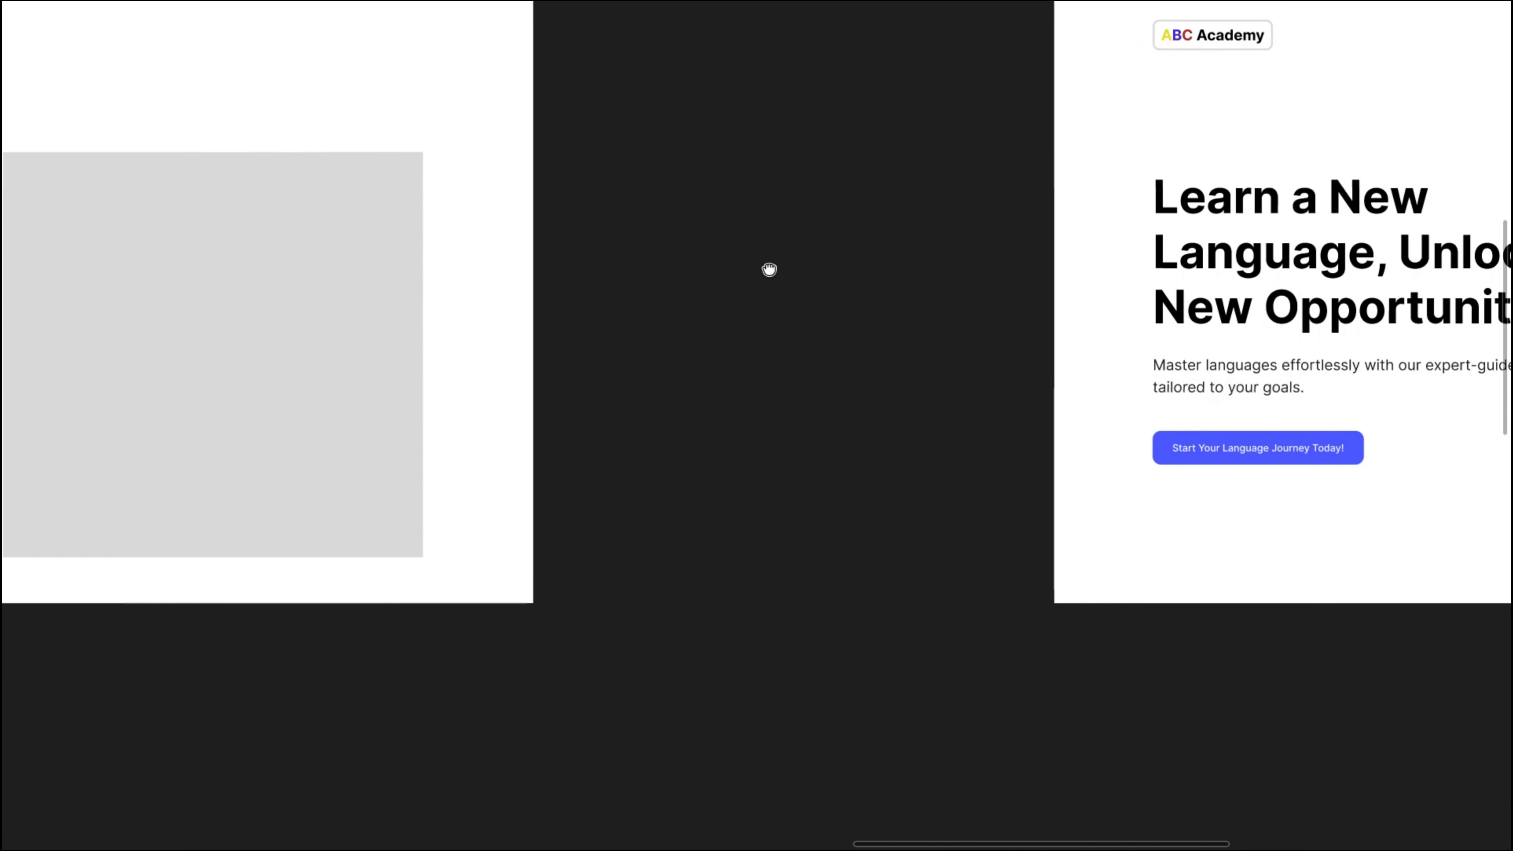
drag(770, 270, 1429, 273)
scroll(261, 403, down, 3)
- Replace the "sub head" placeholder text in the wireframe with "body"
click(189, 408)
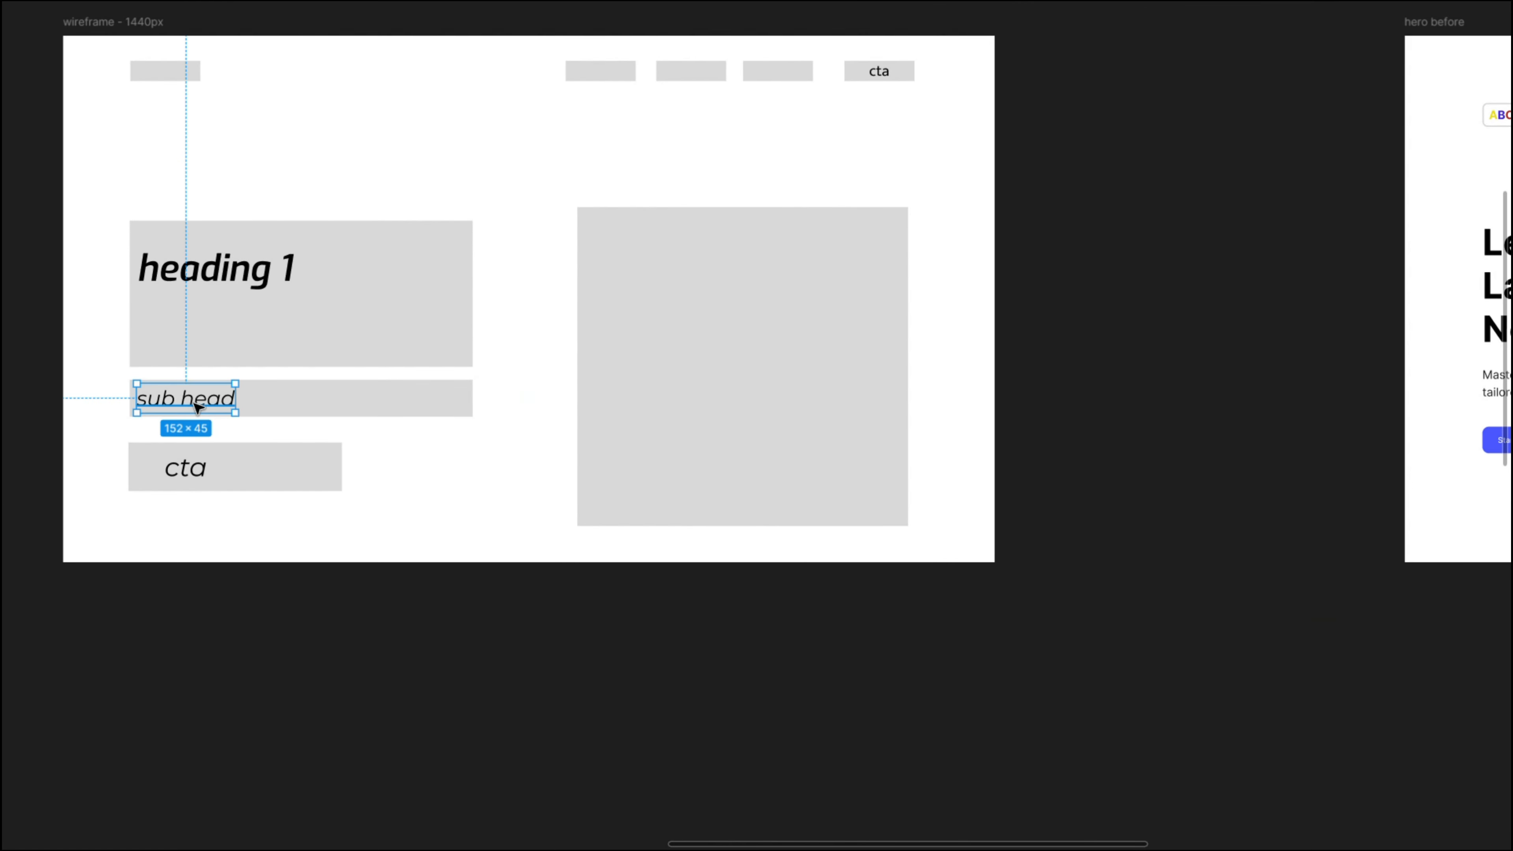
double_click(197, 408)
text(ифщвн)
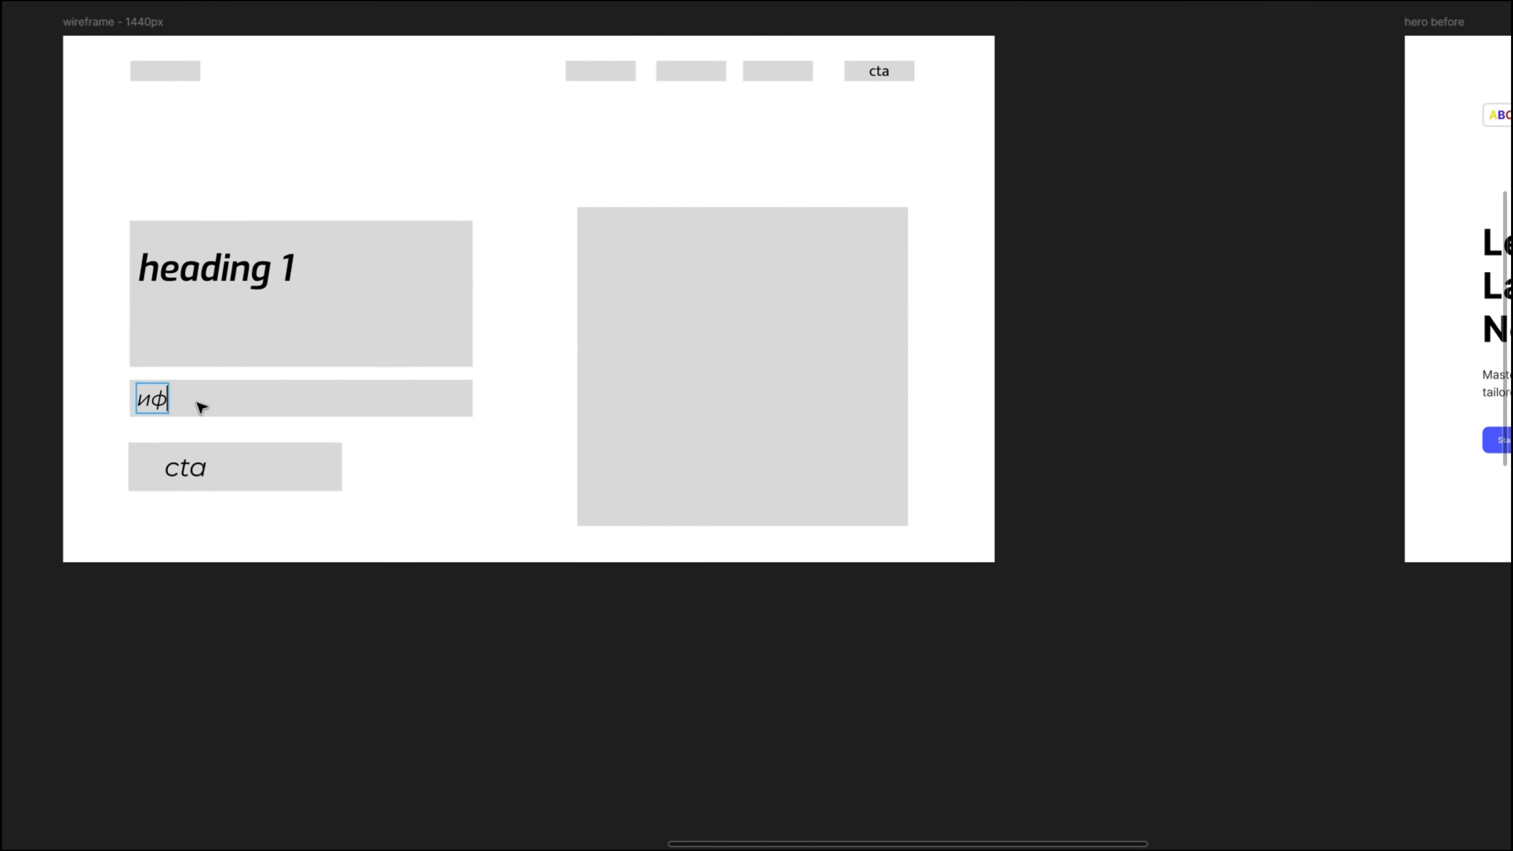
key(BackSpace)
key(BackSpace)
key(BackSpace)
key(BackSpace)
key(BackSpace)
text(body)
scroll(357, 298, up, 1)
key(Escape)
click(496, 173)
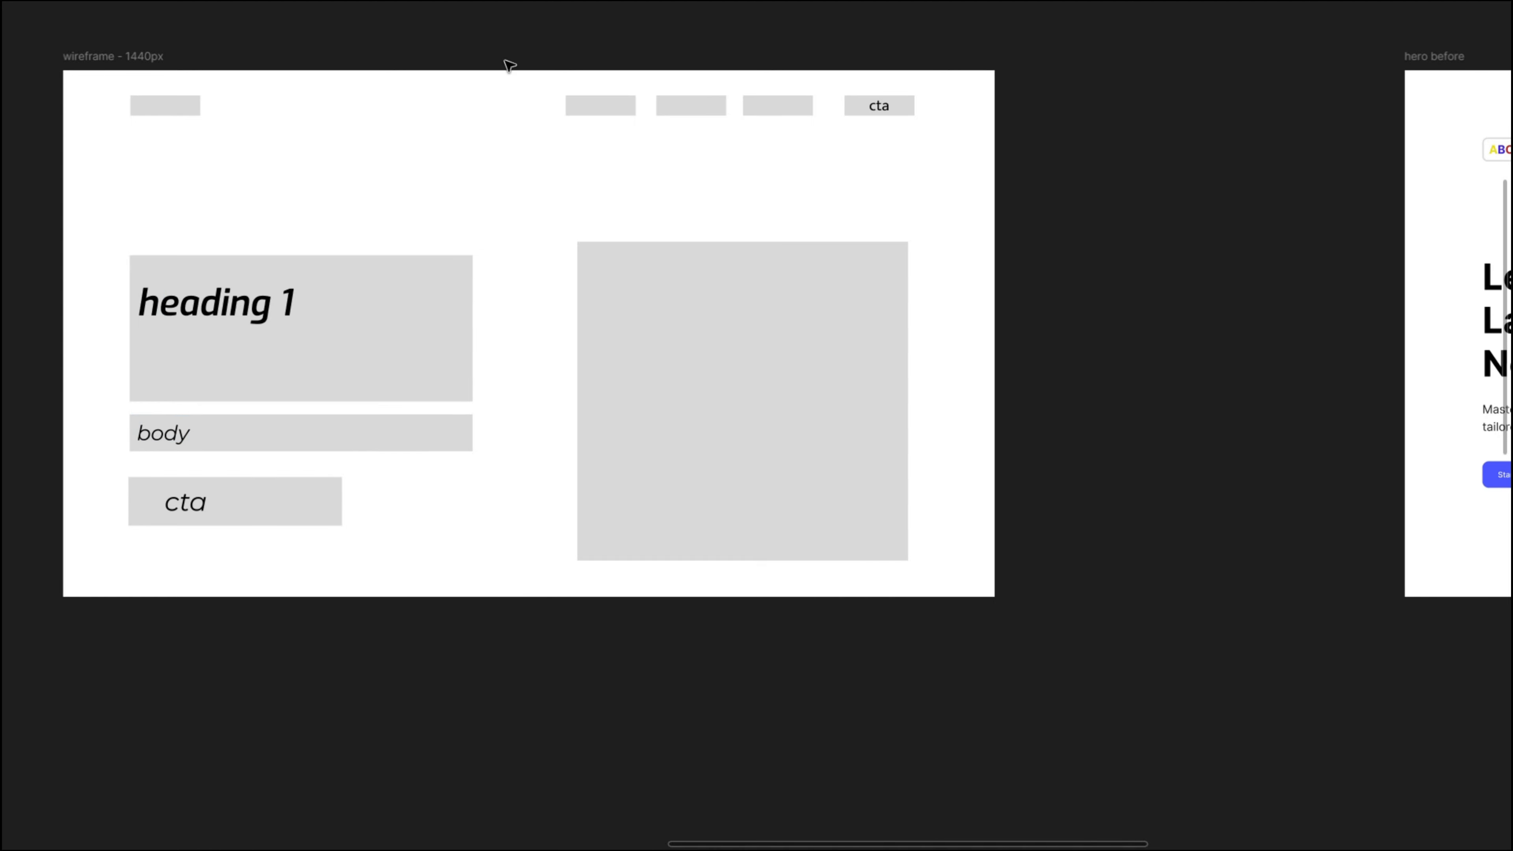
- Examine the font pairing screenshot from fontjoy.com and its source label
drag(518, 87, 544, 240)
scroll(544, 235, down, 5)
drag(686, 156, 509, 299)
scroll(662, 213, right, 6)
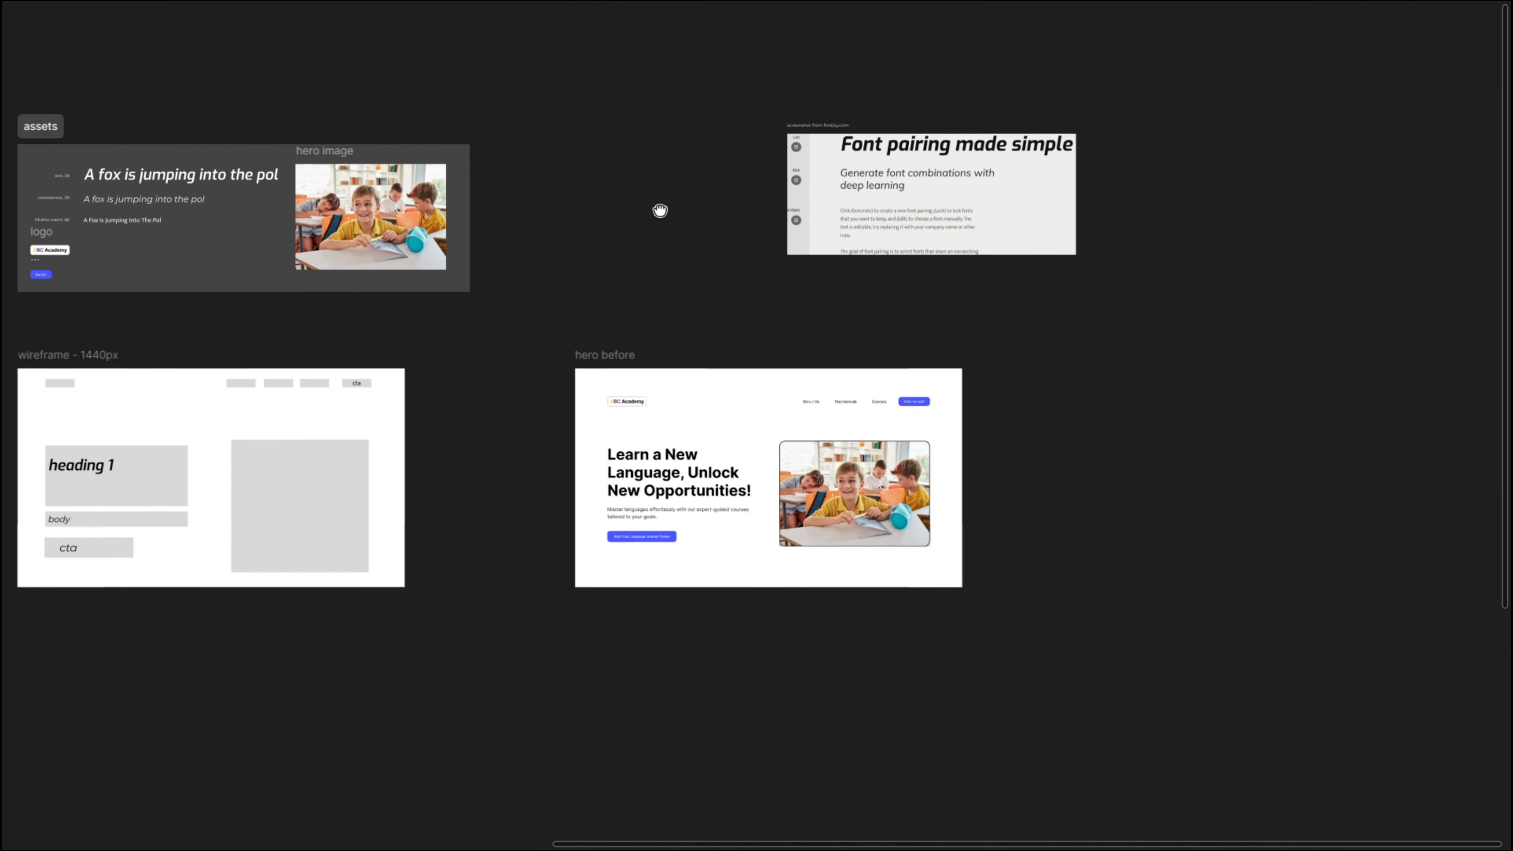
scroll(582, 158, up, 5)
scroll(572, 156, up, 2)
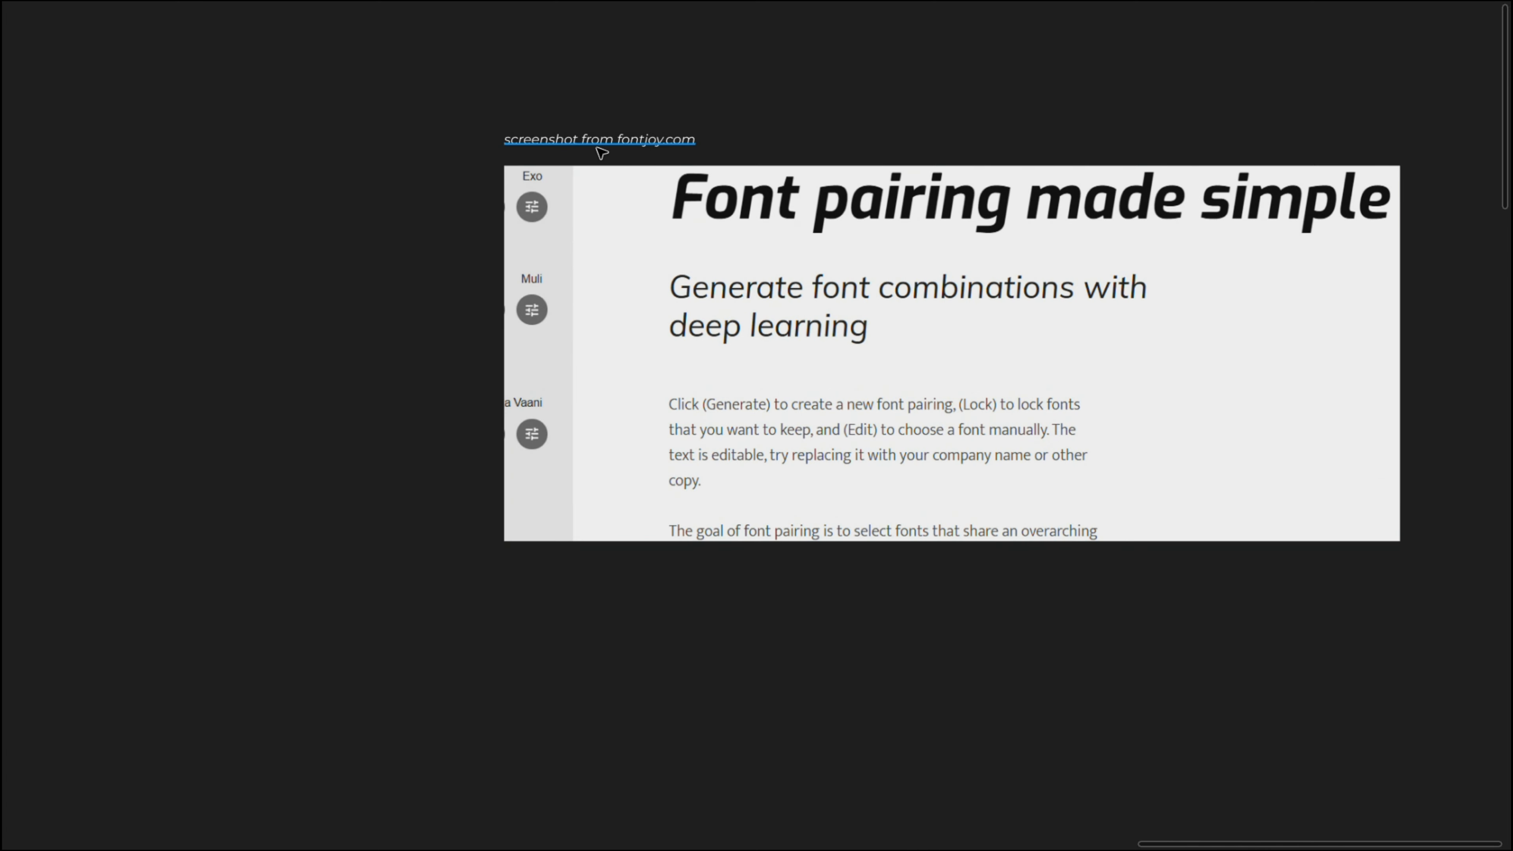
scroll(599, 151, up, 4)
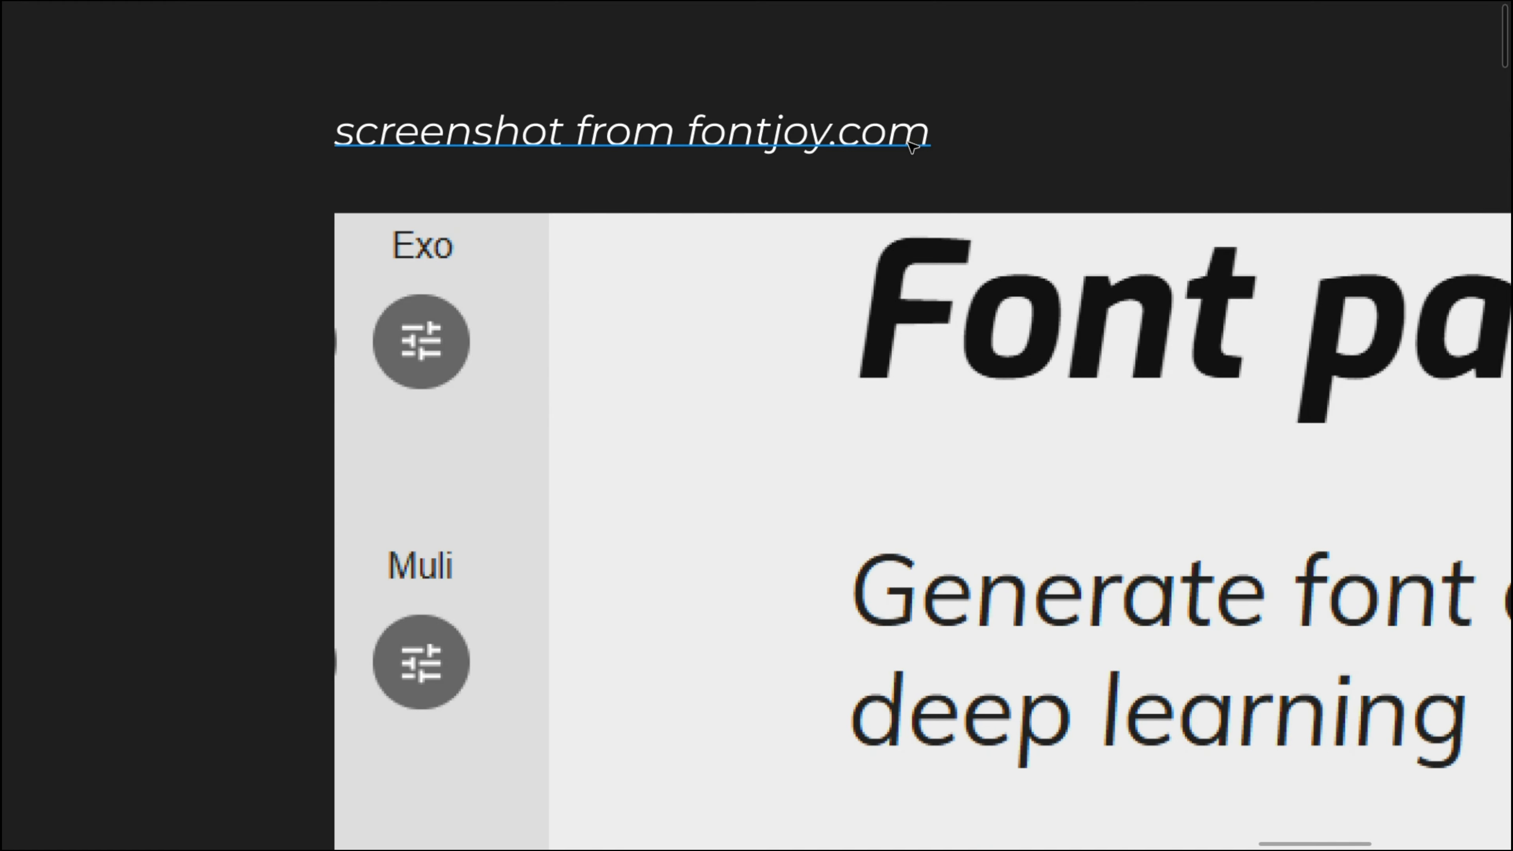
scroll(911, 146, down, 2)
scroll(912, 146, down, 3)
scroll(725, 185, right, 3)
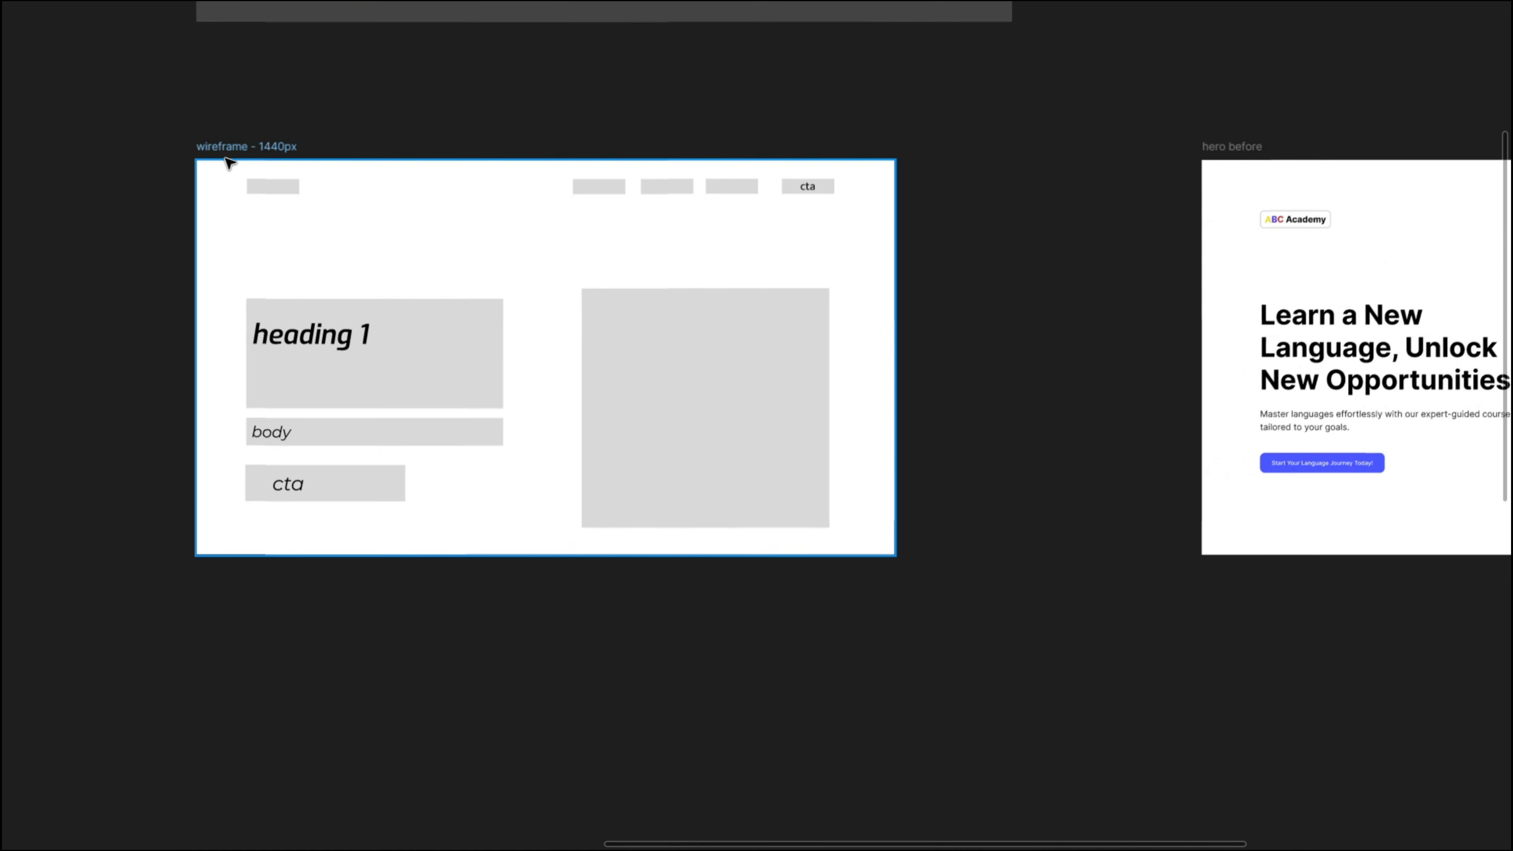
- Inspect the wireframe's call-to-action labels, heading block and logo placeholder
click(229, 156)
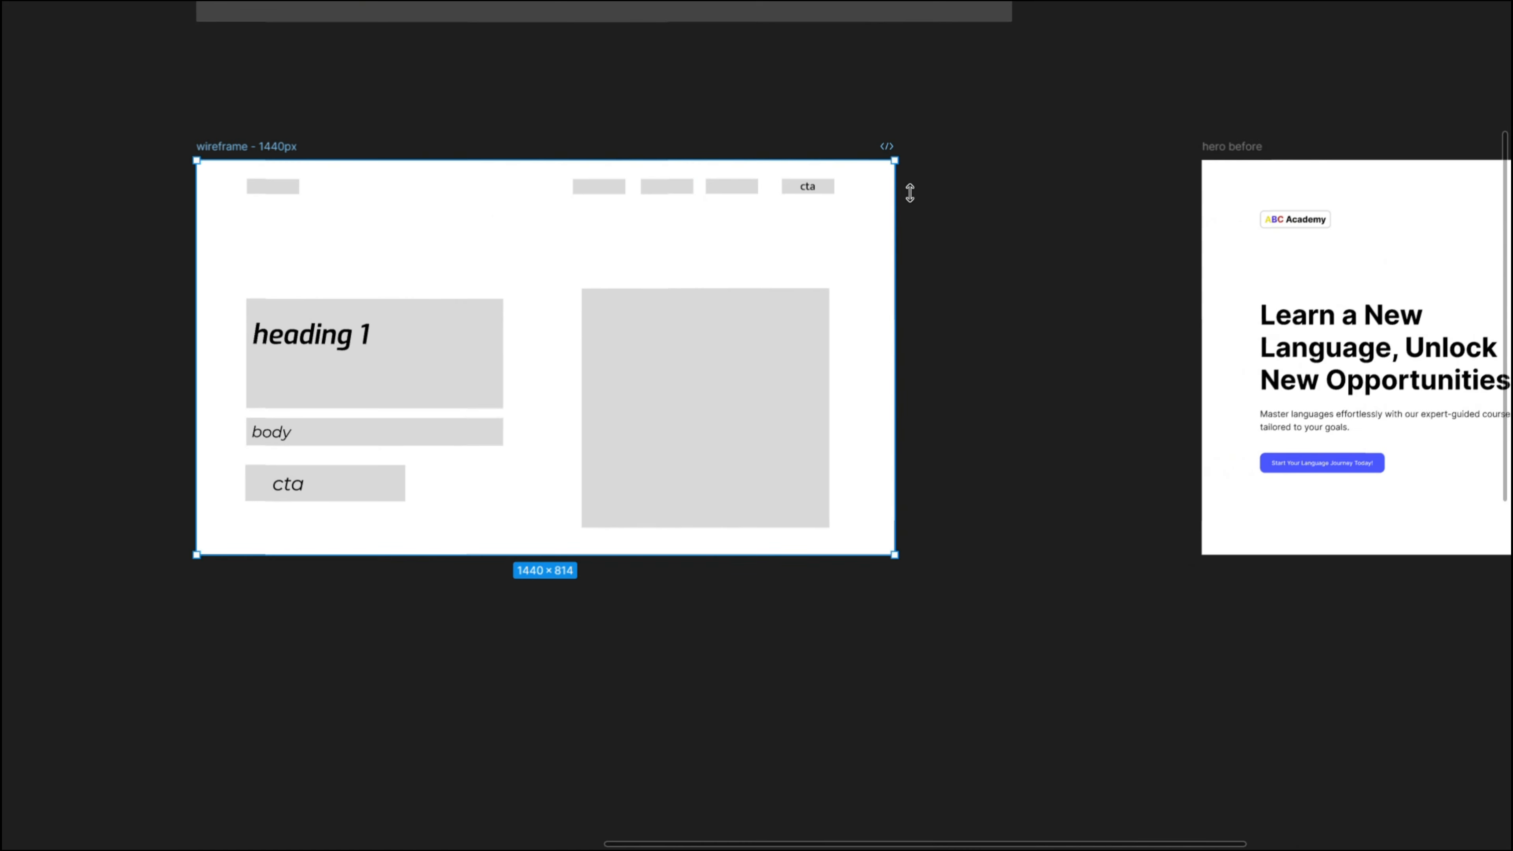
click(811, 192)
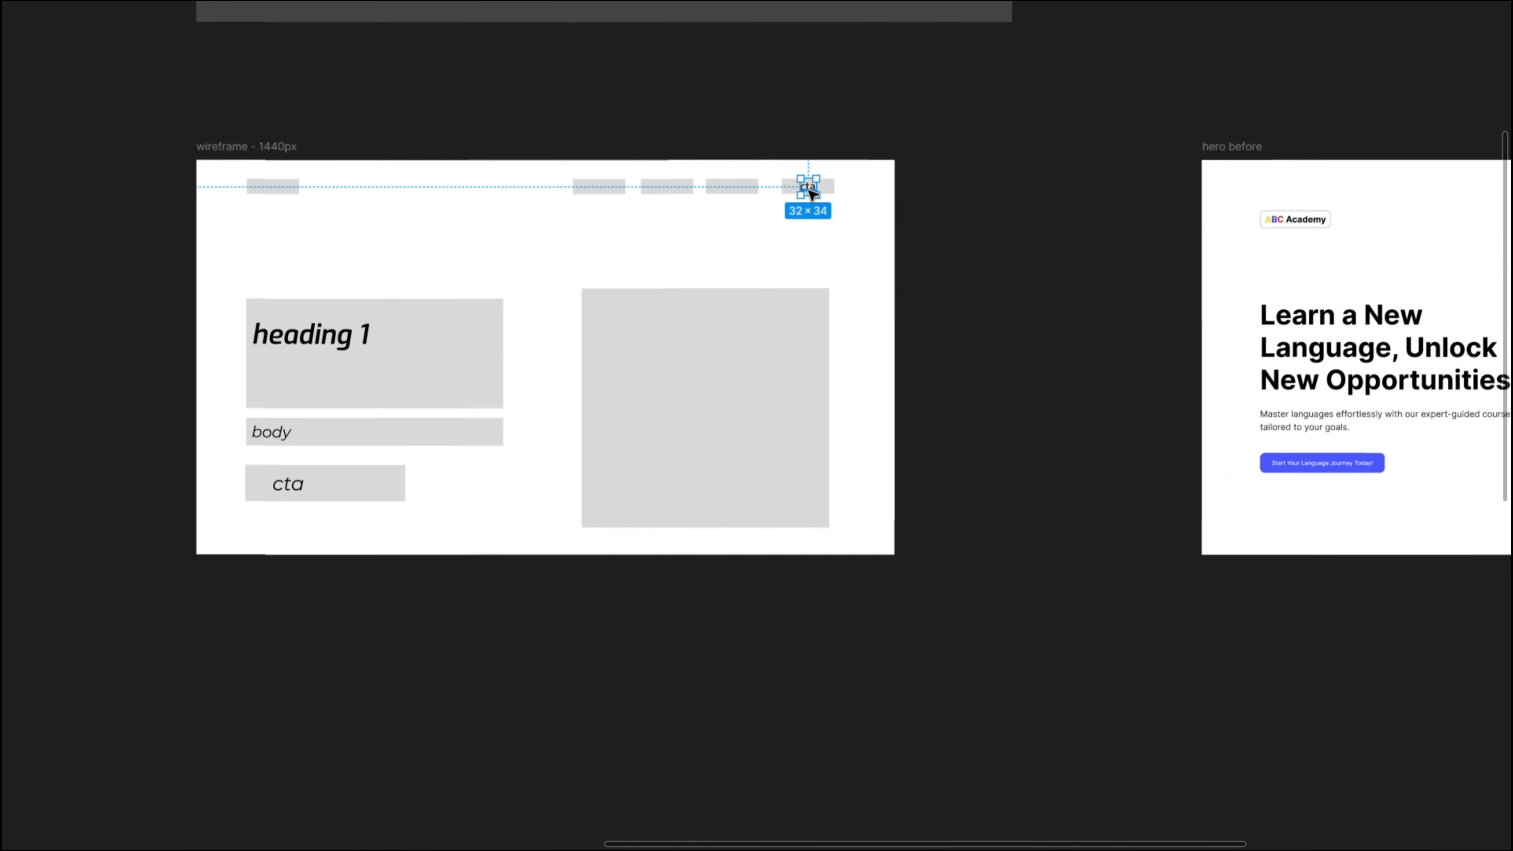
click(285, 503)
click(328, 365)
click(615, 358)
click(501, 318)
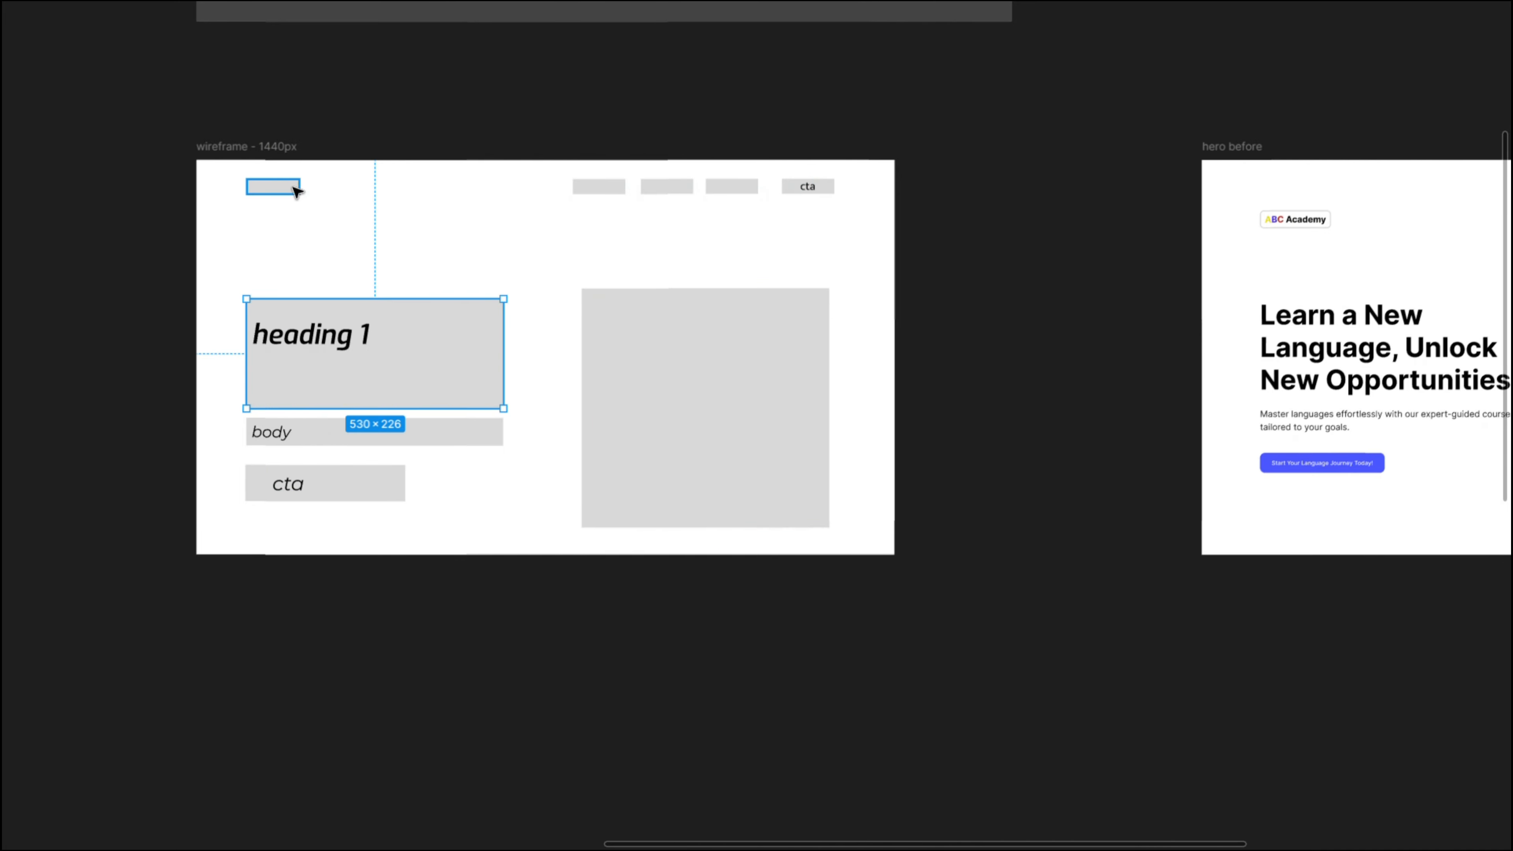
click(296, 191)
click(985, 201)
- Place a new default-size frame on the empty canvas beside the "hero before" design
scroll(841, 172, right, 10)
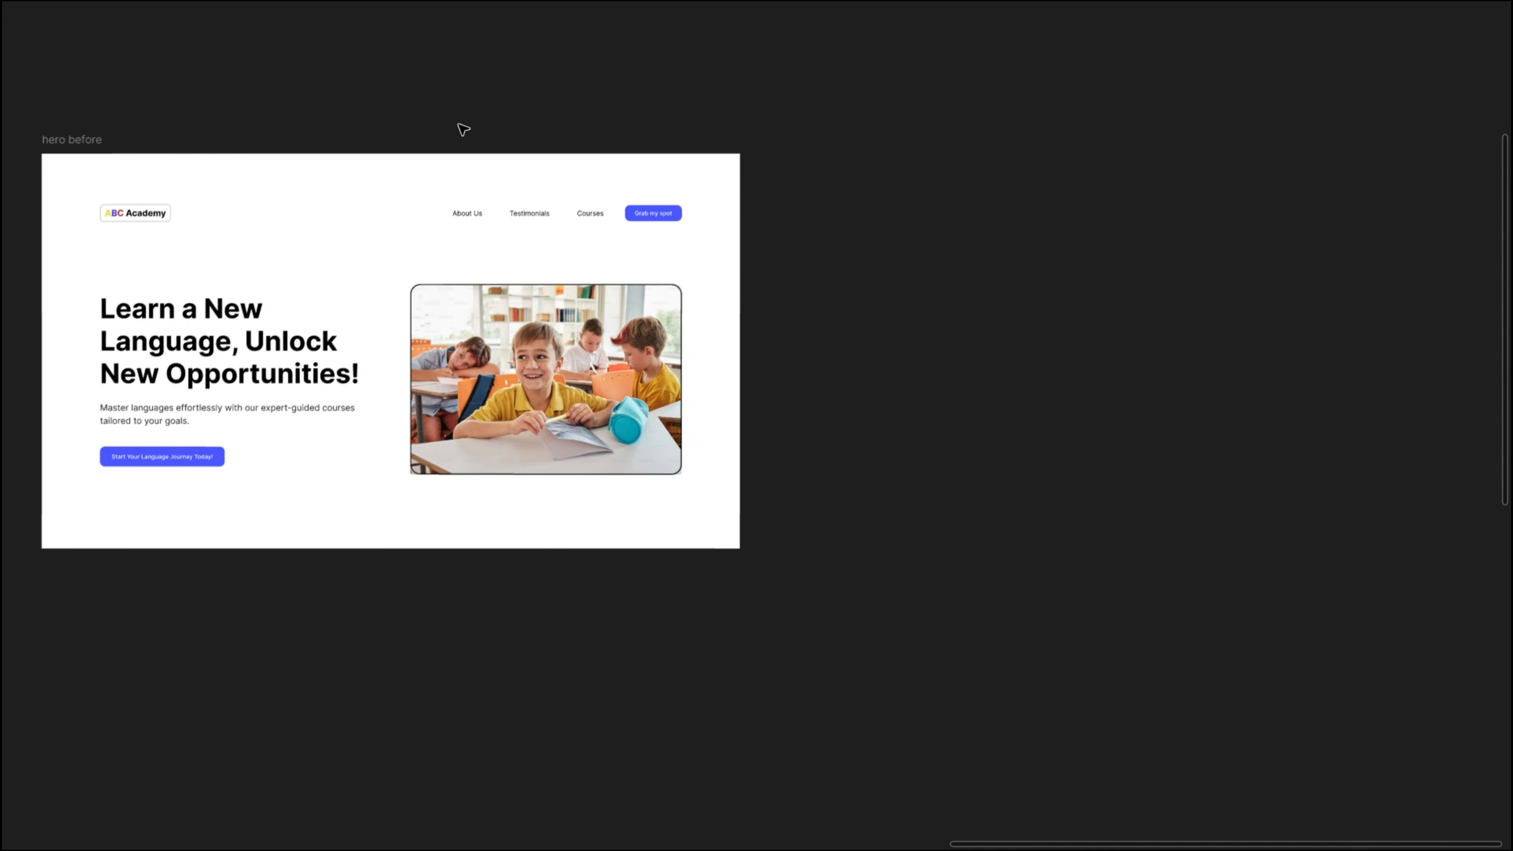
drag(463, 129, 578, 106)
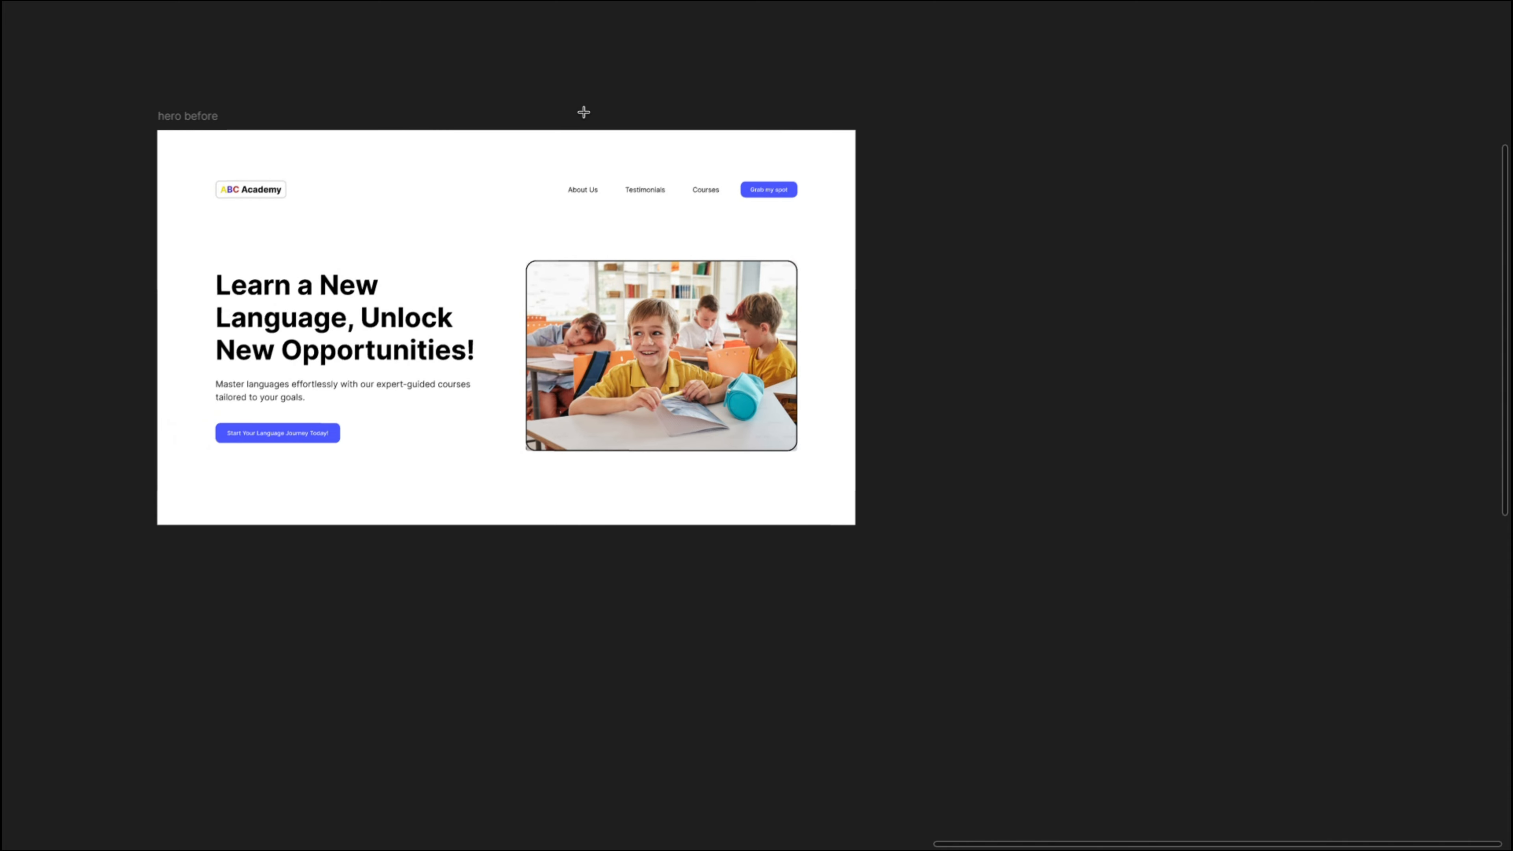
scroll(1078, 110, right, 10)
click(661, 122)
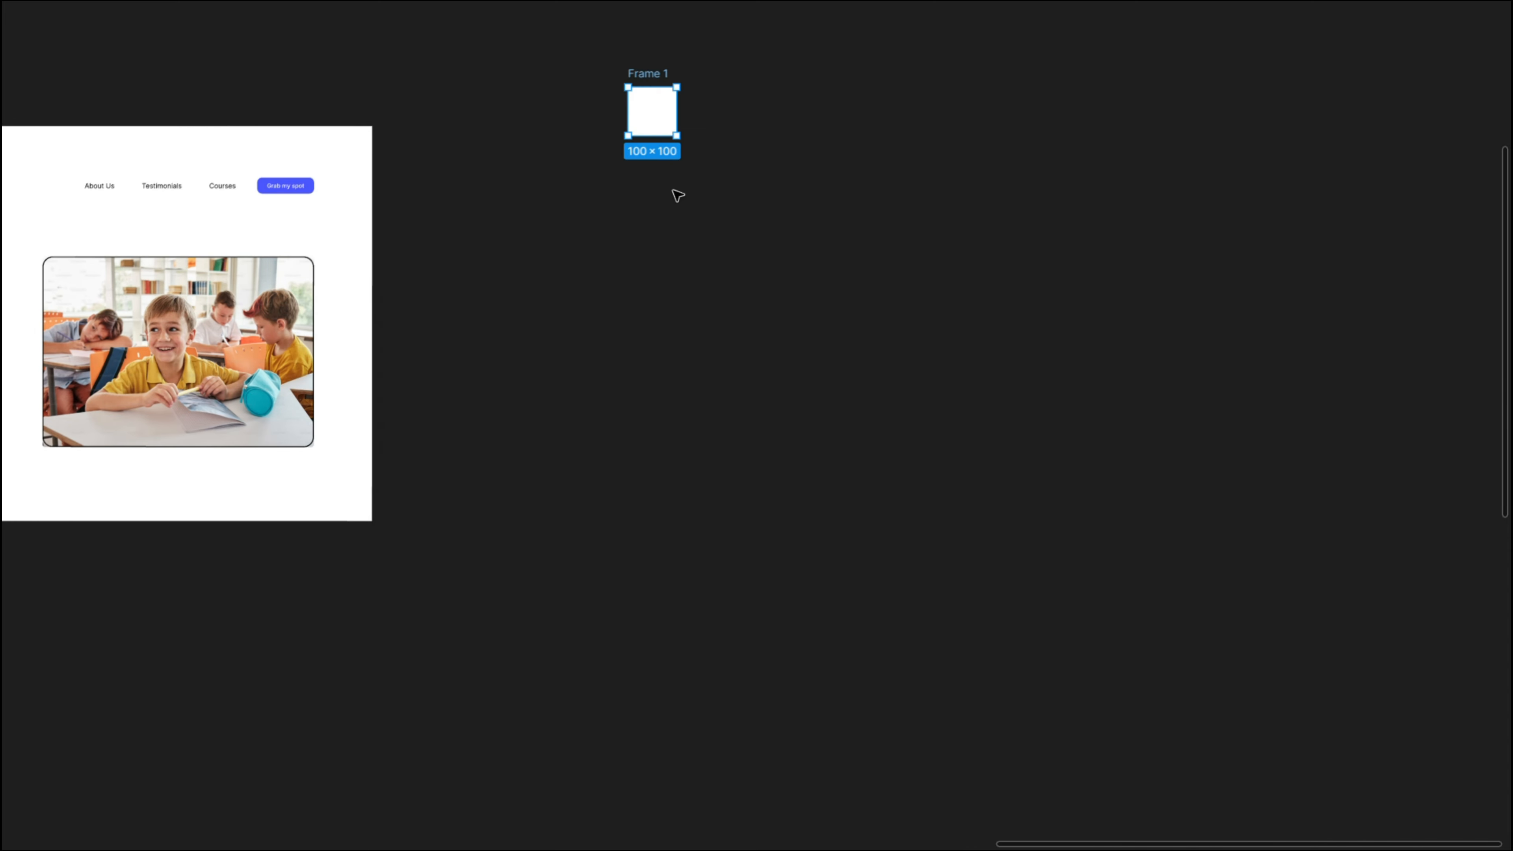
- Set the new frame's width to 1440 and stretch its height to about 1079
key(ctrl+backslash)
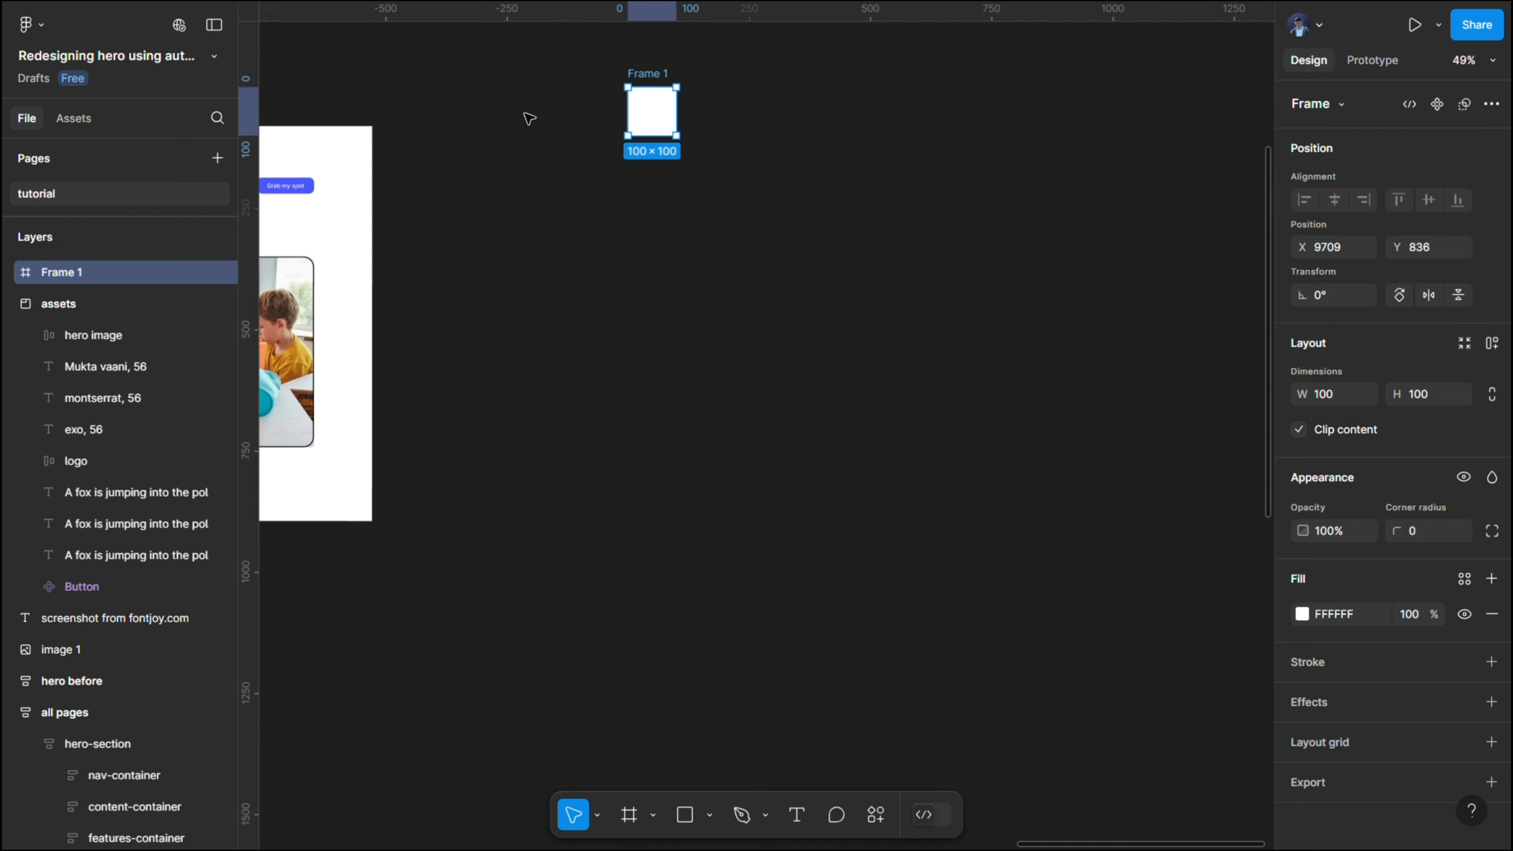
drag(518, 121, 653, 139)
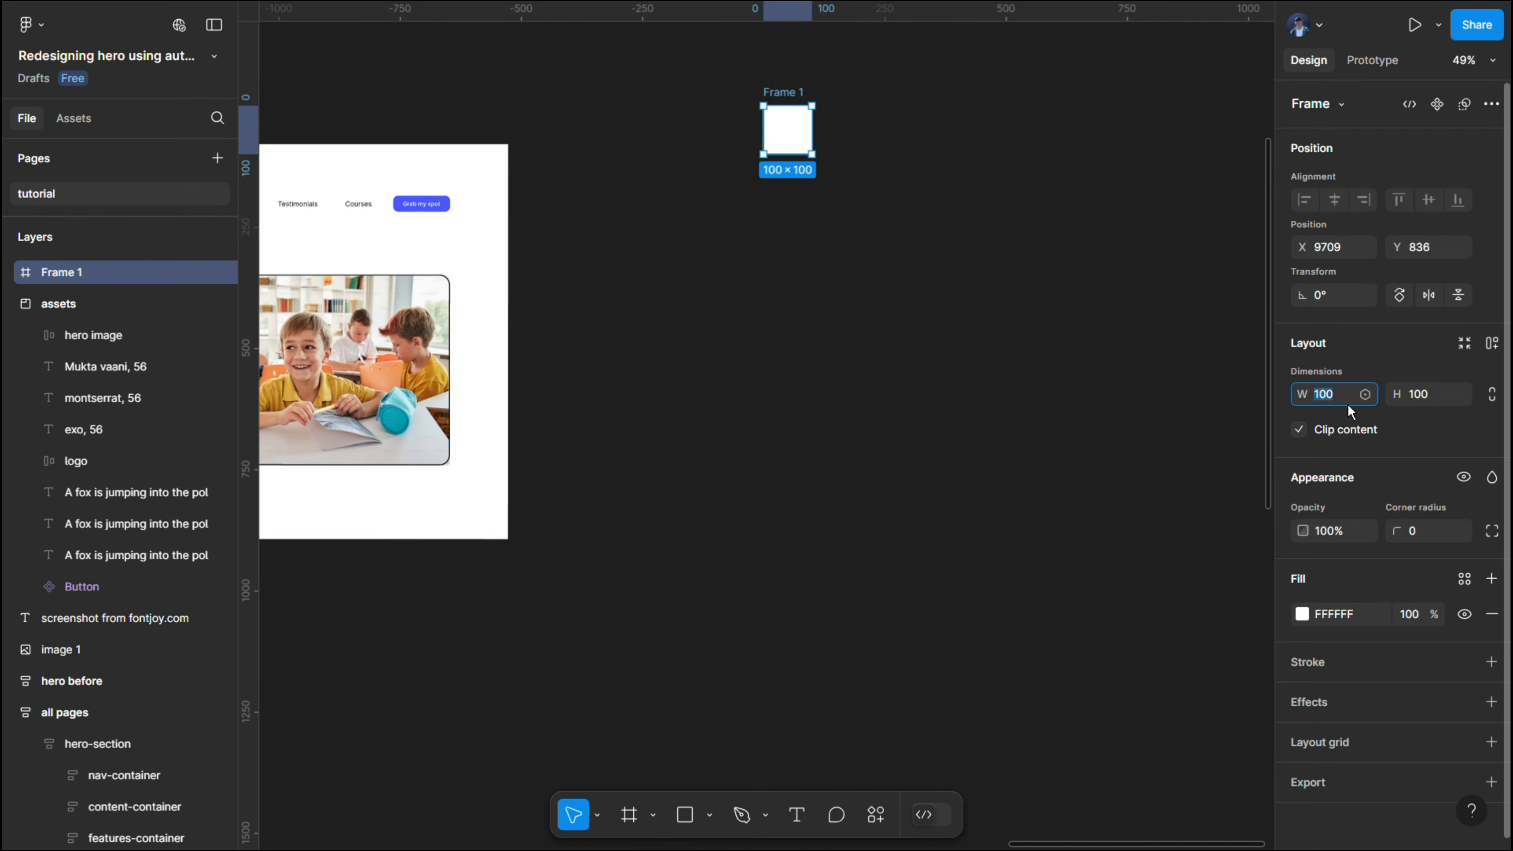
key(Return)
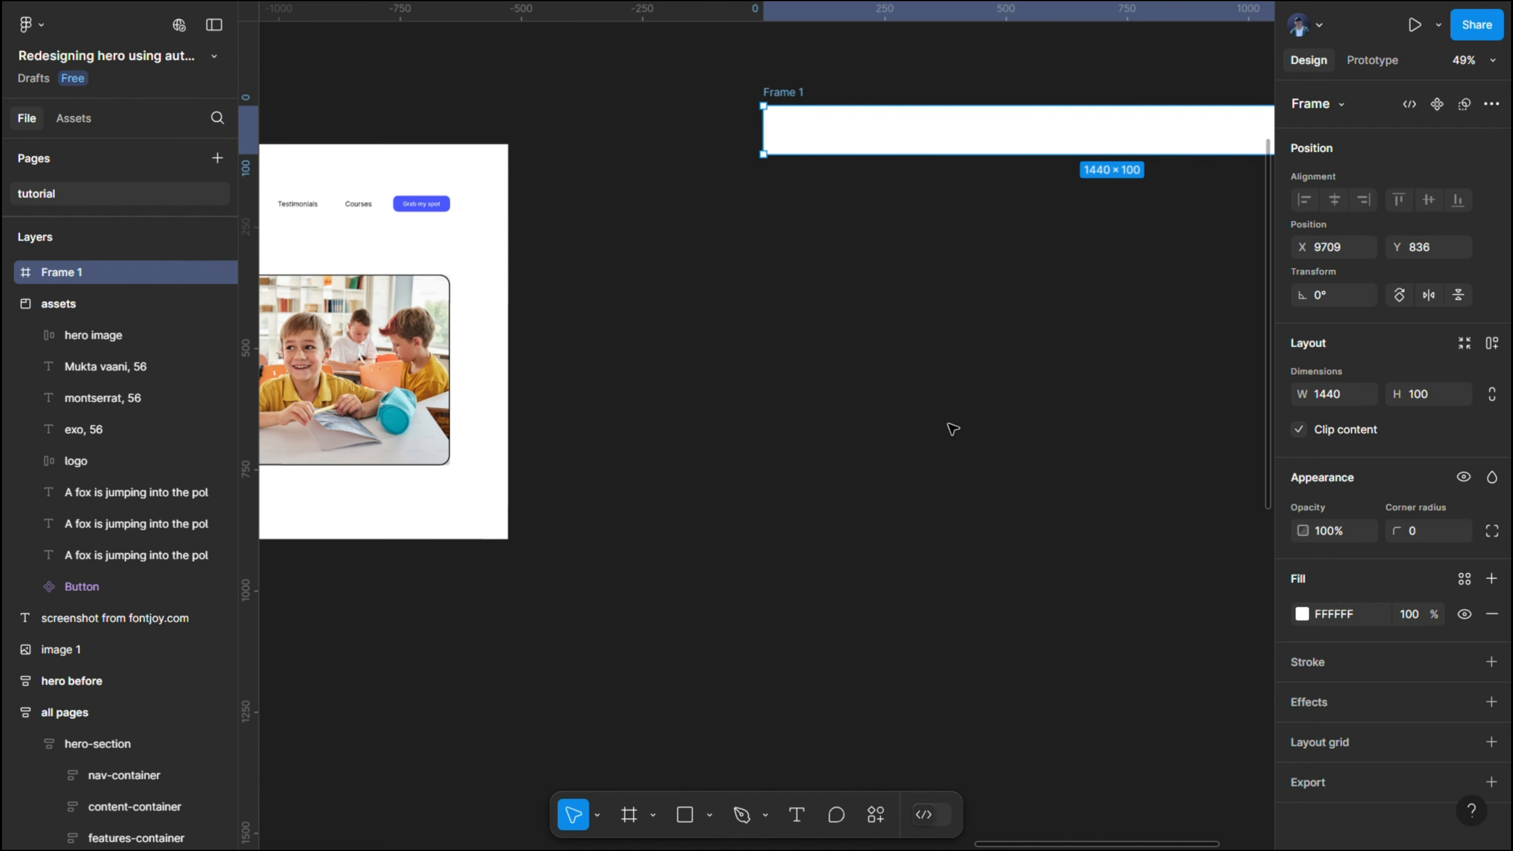
drag(965, 188, 962, 629)
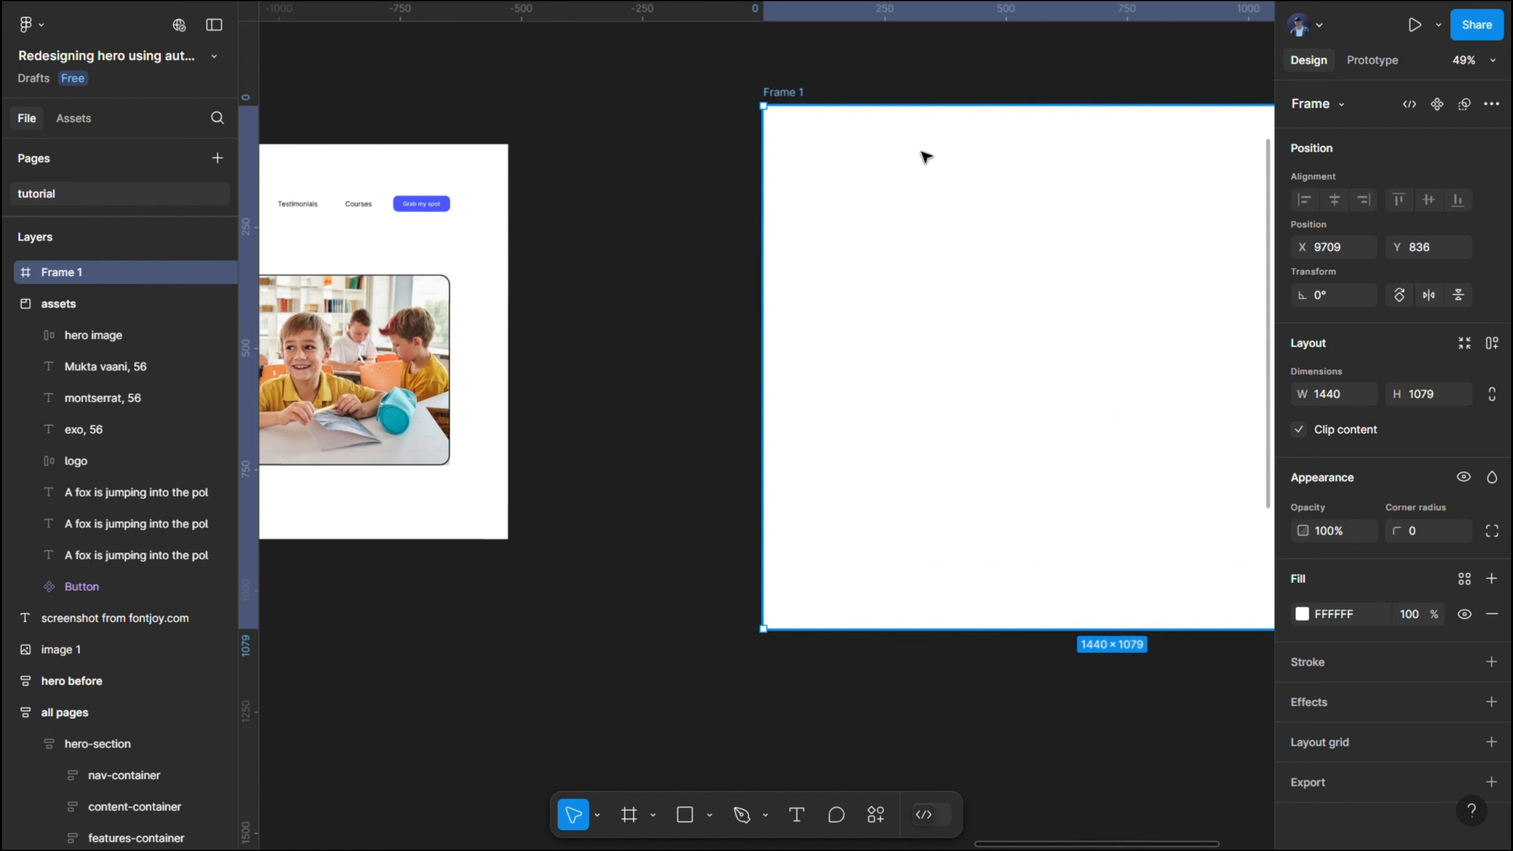
drag(955, 91, 750, 112)
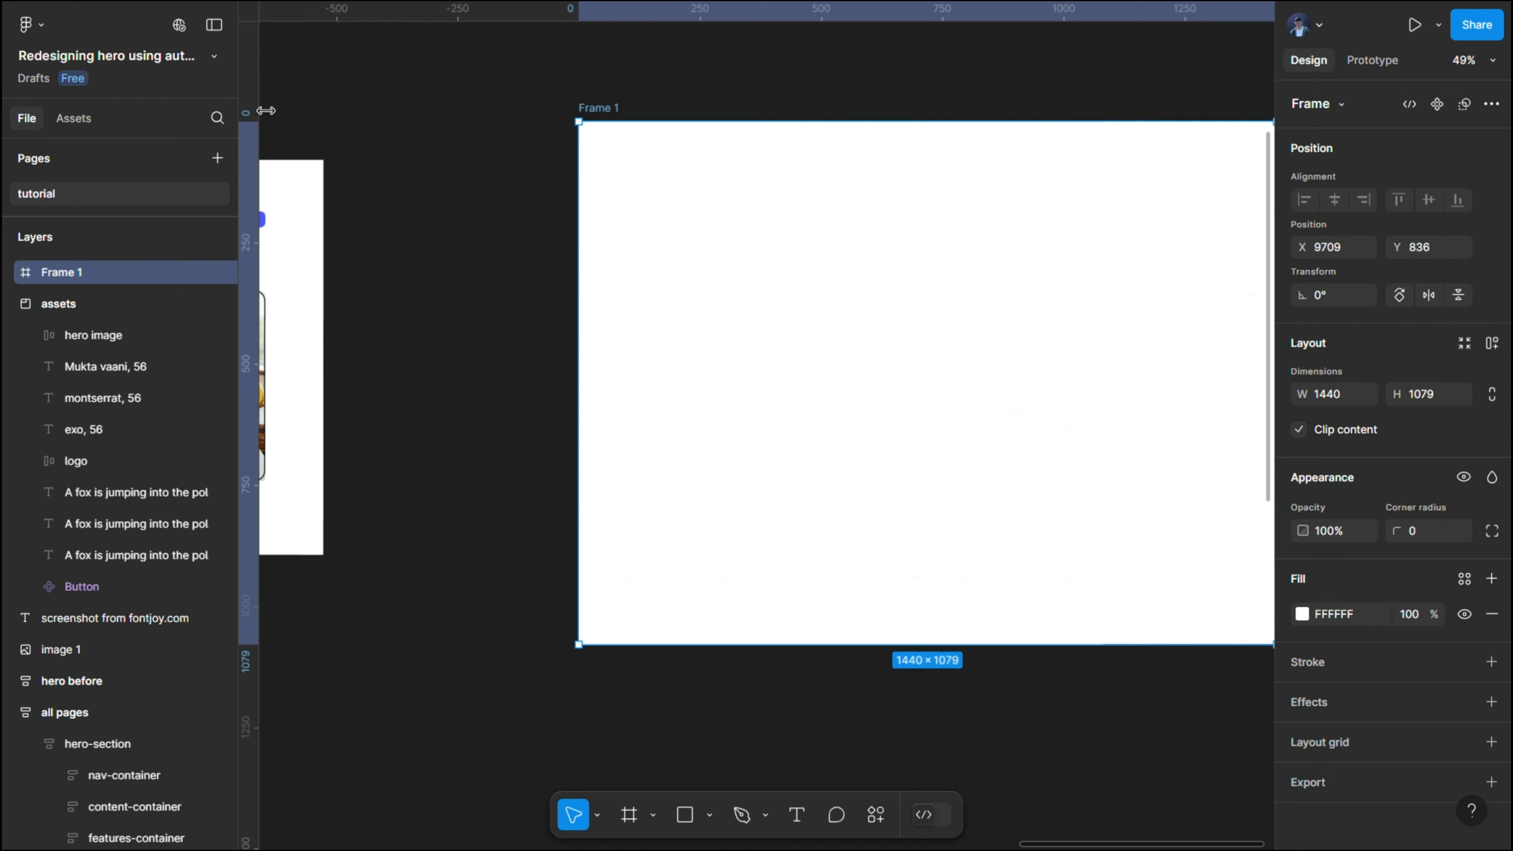
- Rename the new frame as "redesigned hero" and minimize the interface
double_click(608, 108)
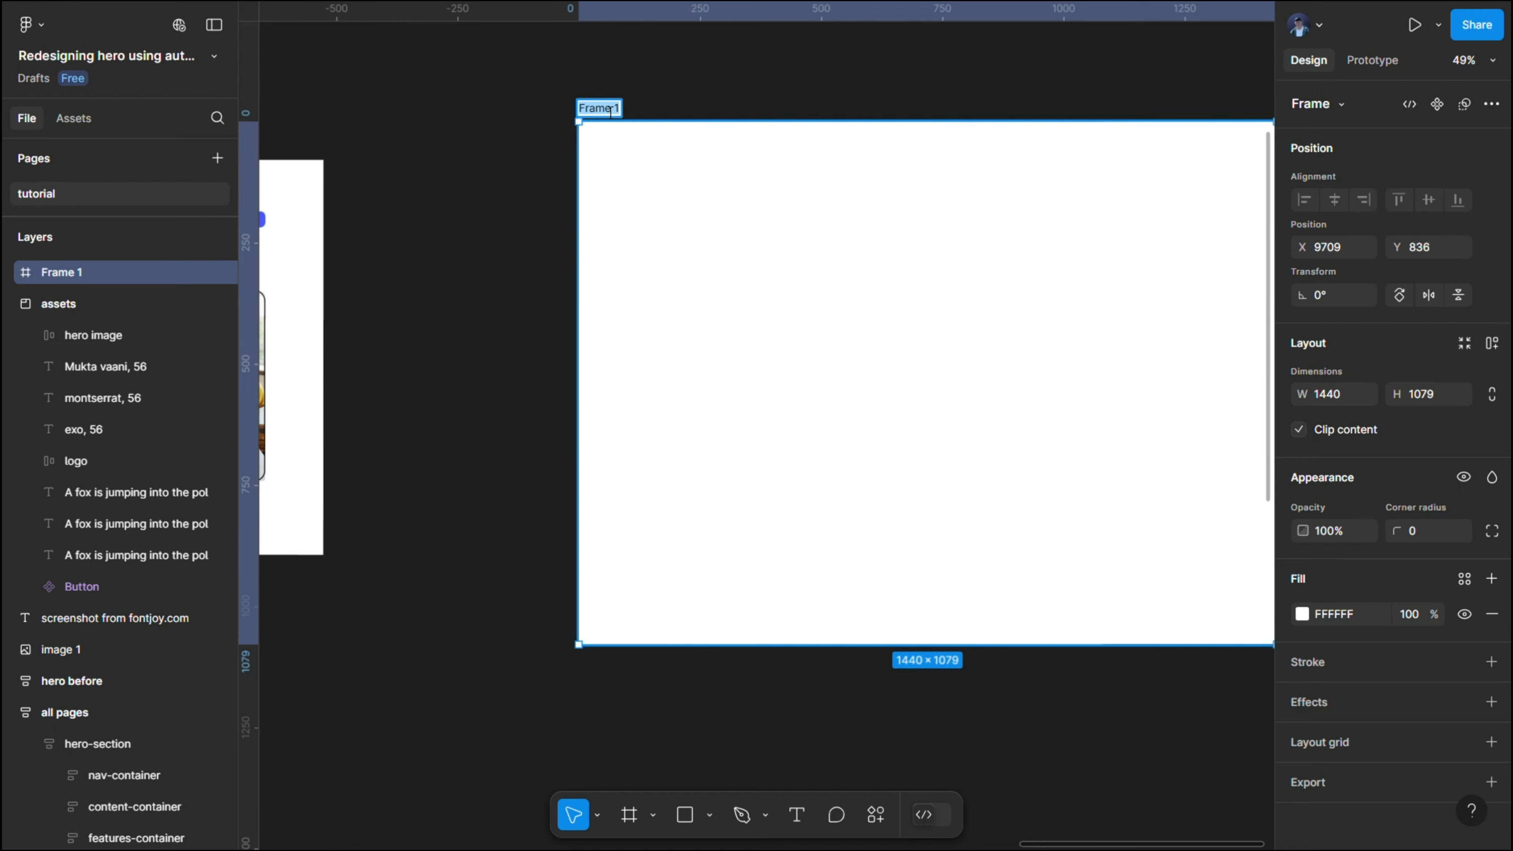
text(redesig)
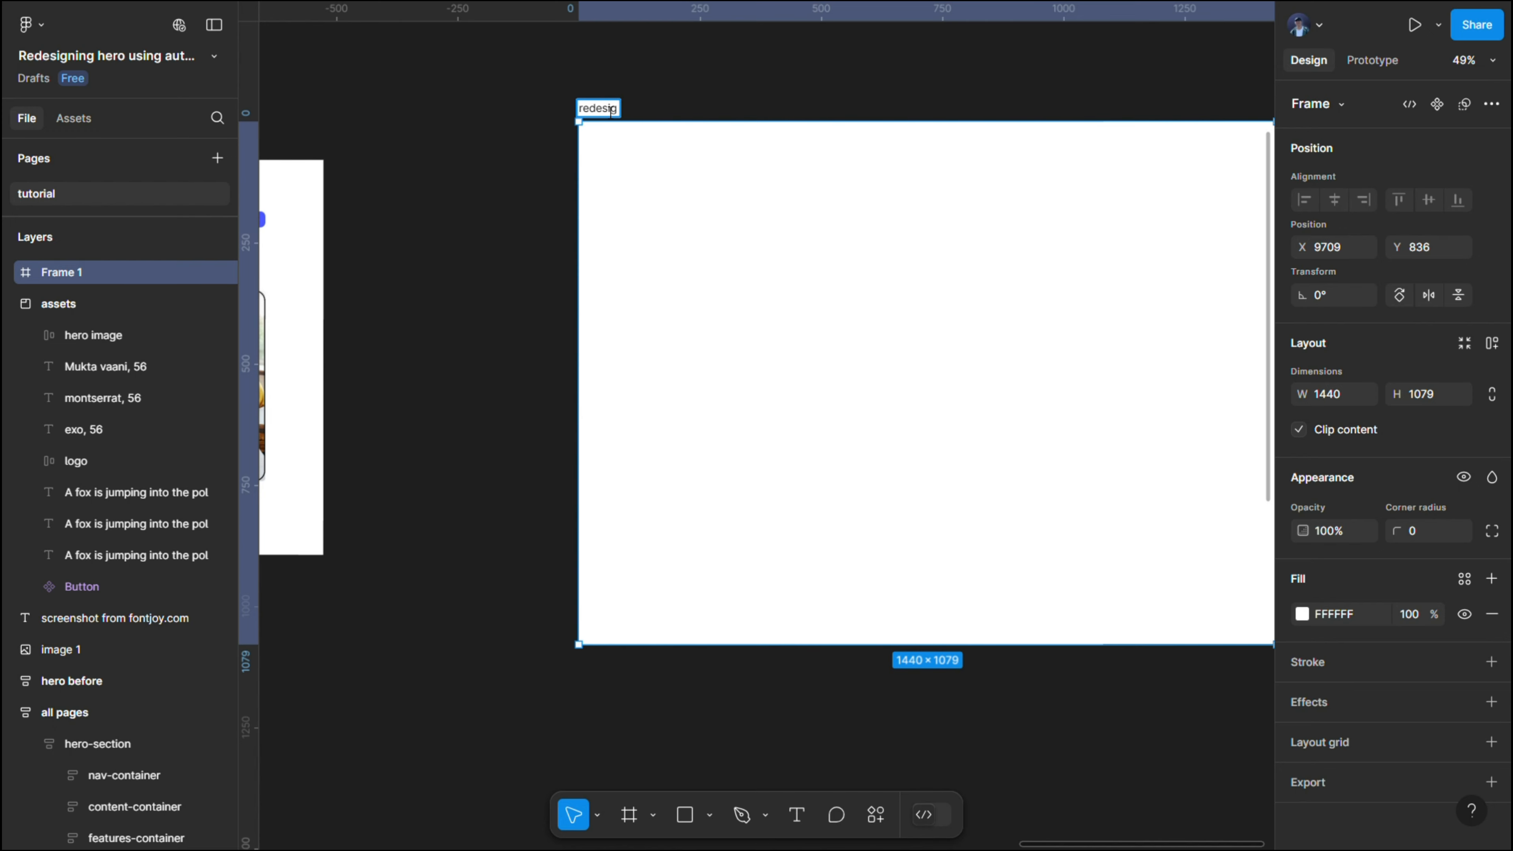
text(ned hero)
click(568, 106)
click(214, 25)
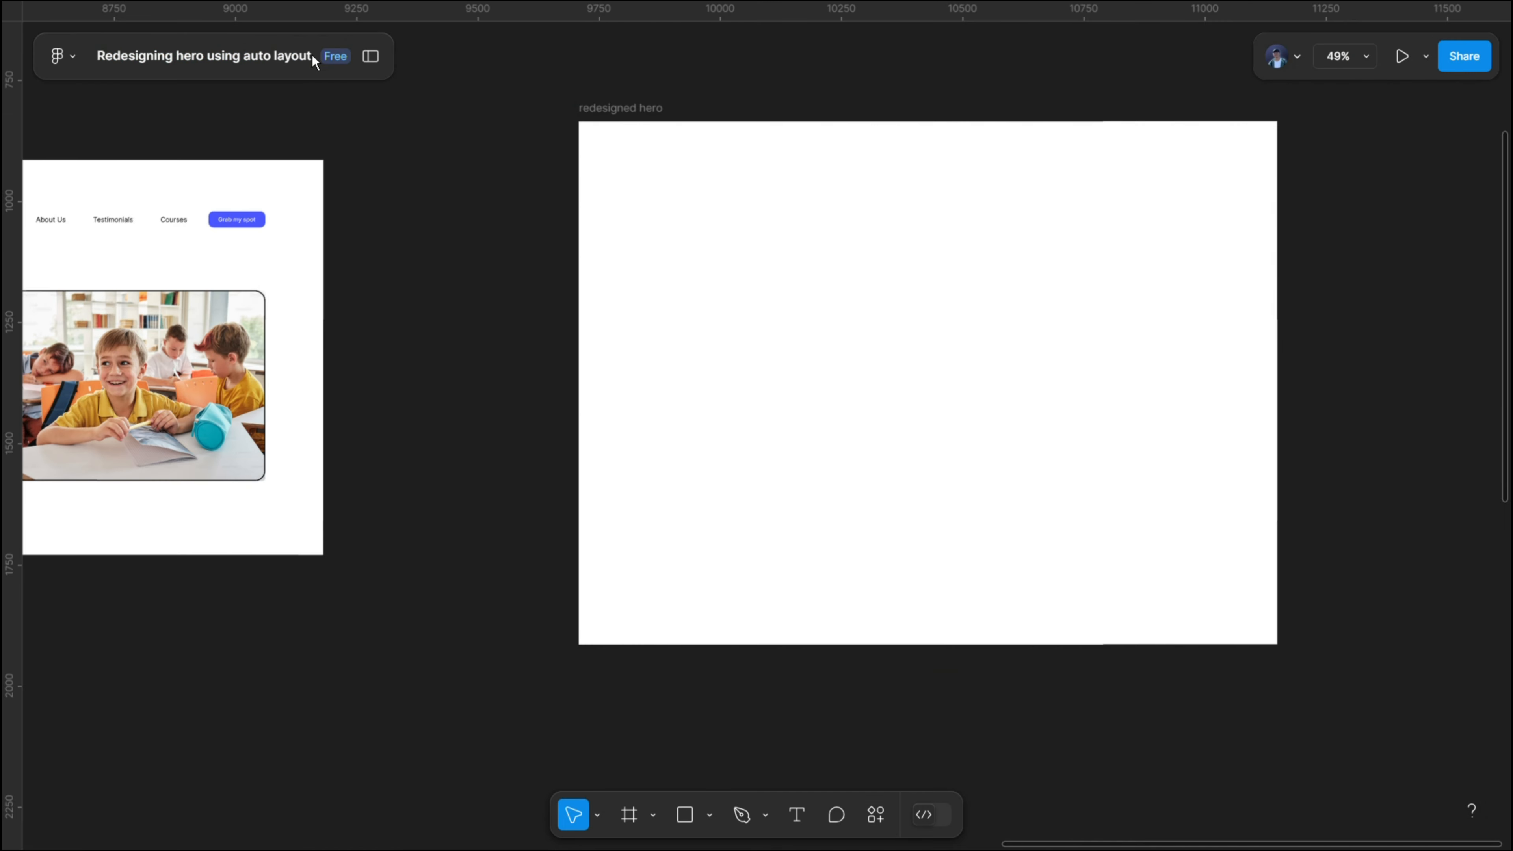
- Copy the headline "Learn a New Language, Unlock New Opportunities!" from the "hero before" frame into a new text layer in the "redesigned hero" frame
drag(517, 120, 653, 112)
drag(784, 96, 767, 136)
click(679, 111)
drag(679, 111, 1001, 79)
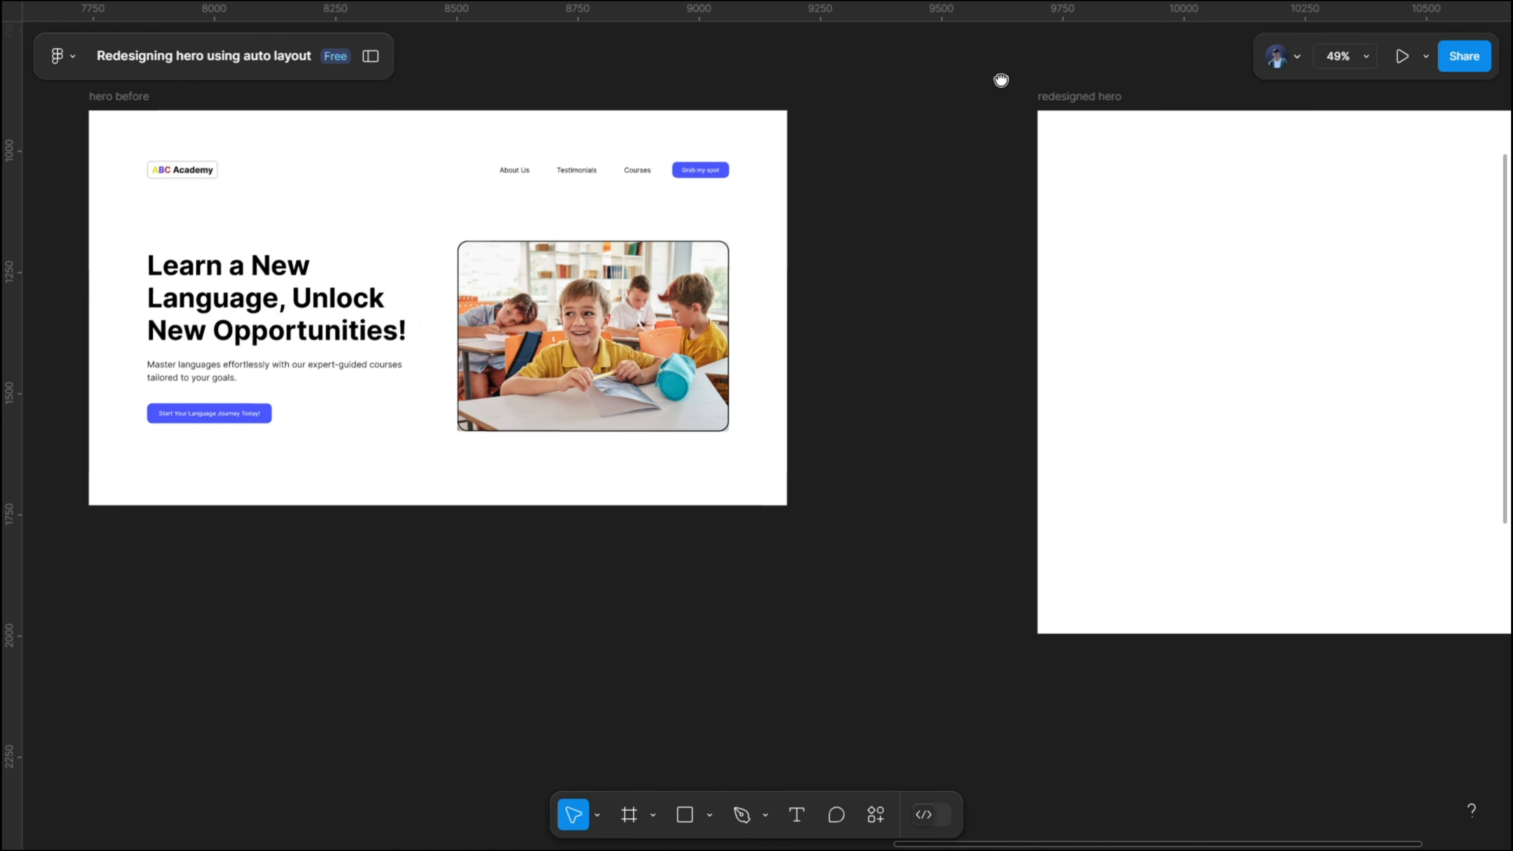
click(268, 304)
double_click(268, 304)
double_click(268, 304)
double_click(269, 304)
key(ctrl+c)
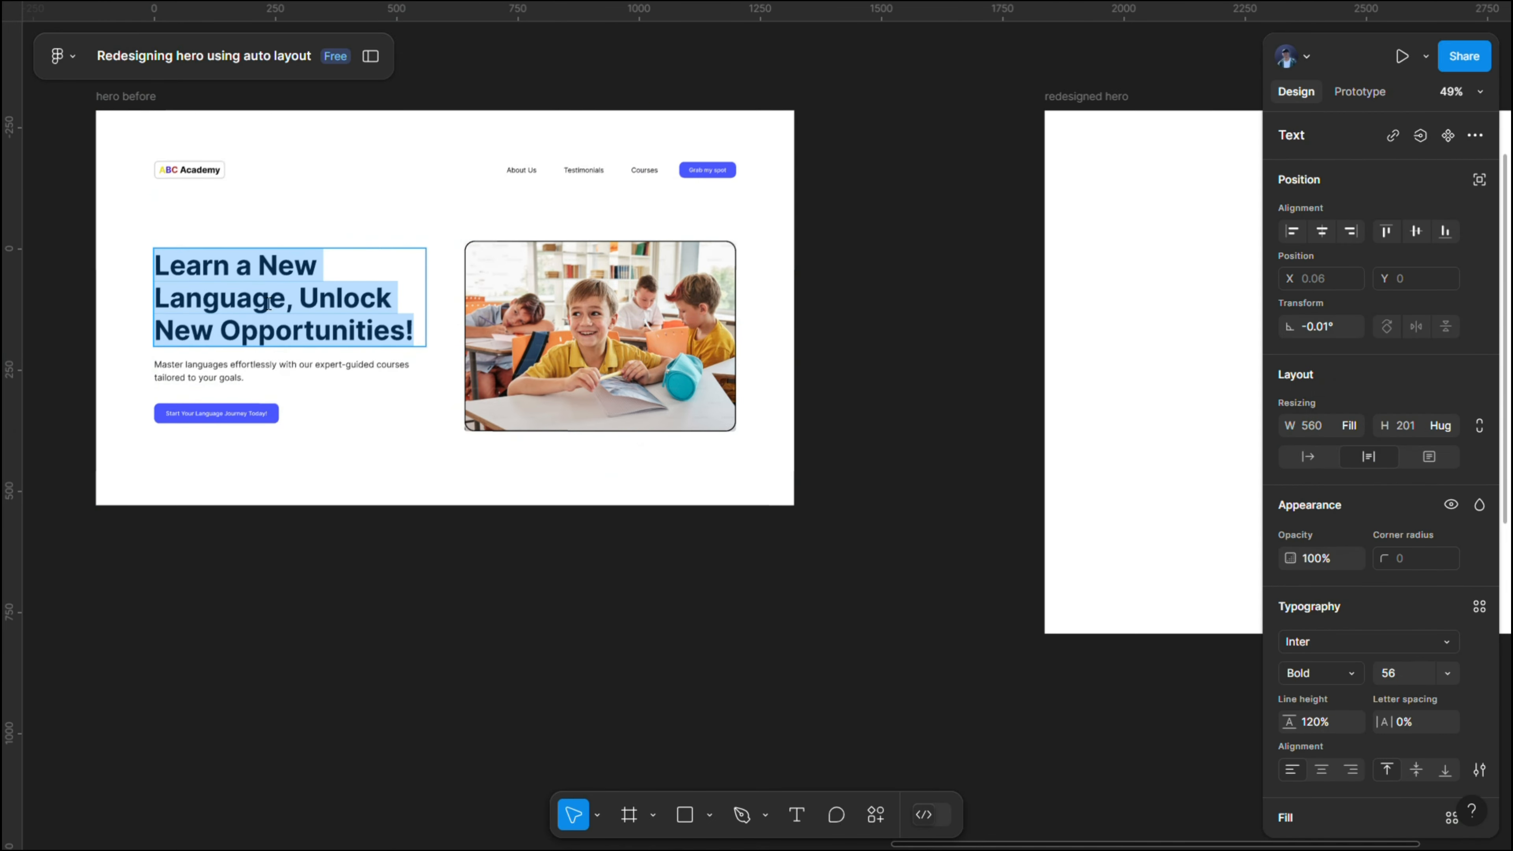
key(Escape)
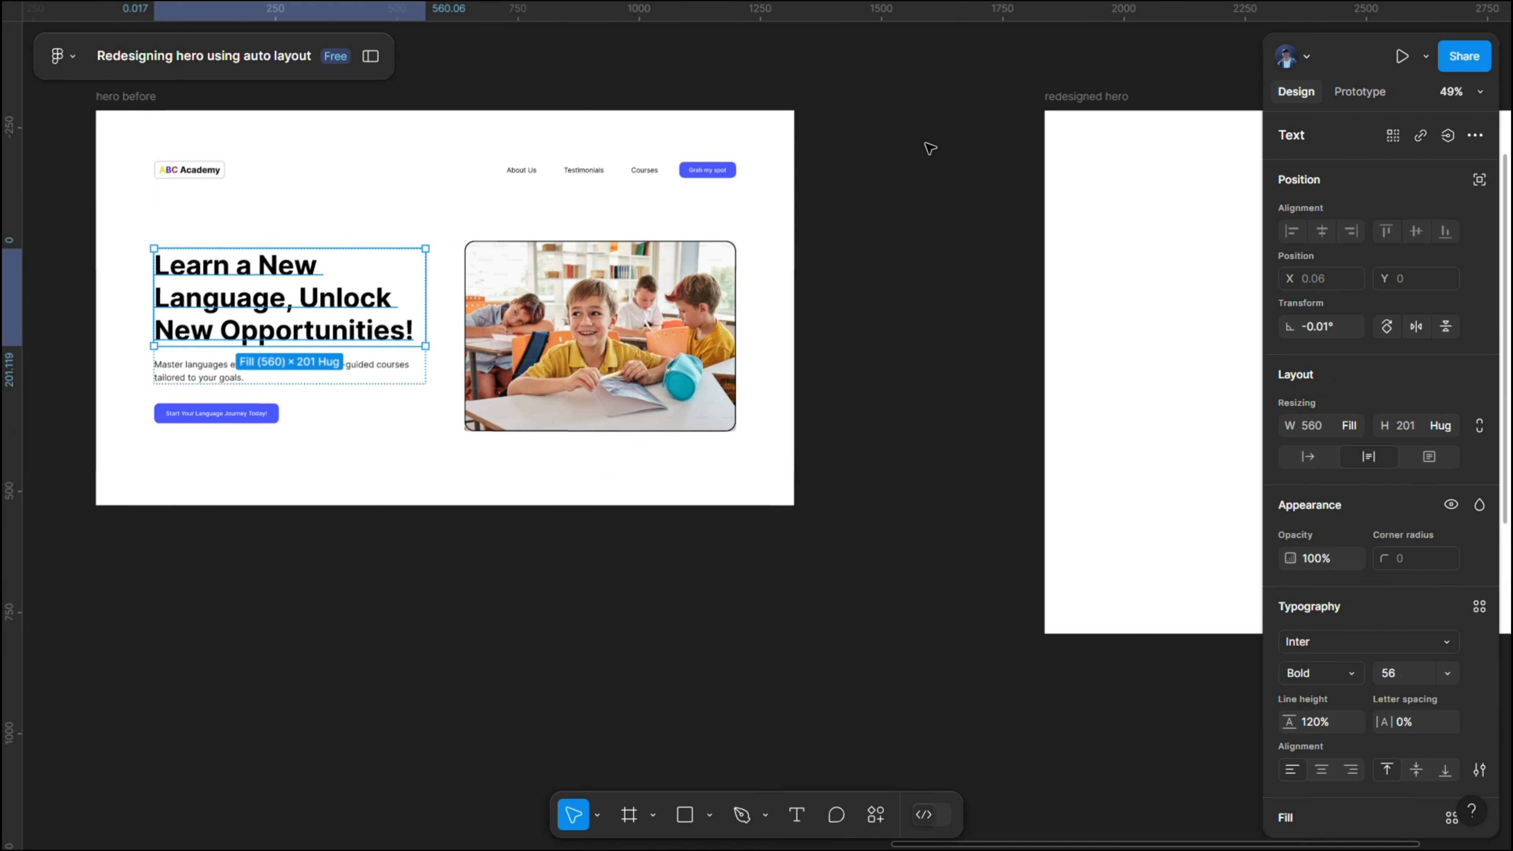
drag(929, 145, 408, 152)
click(796, 821)
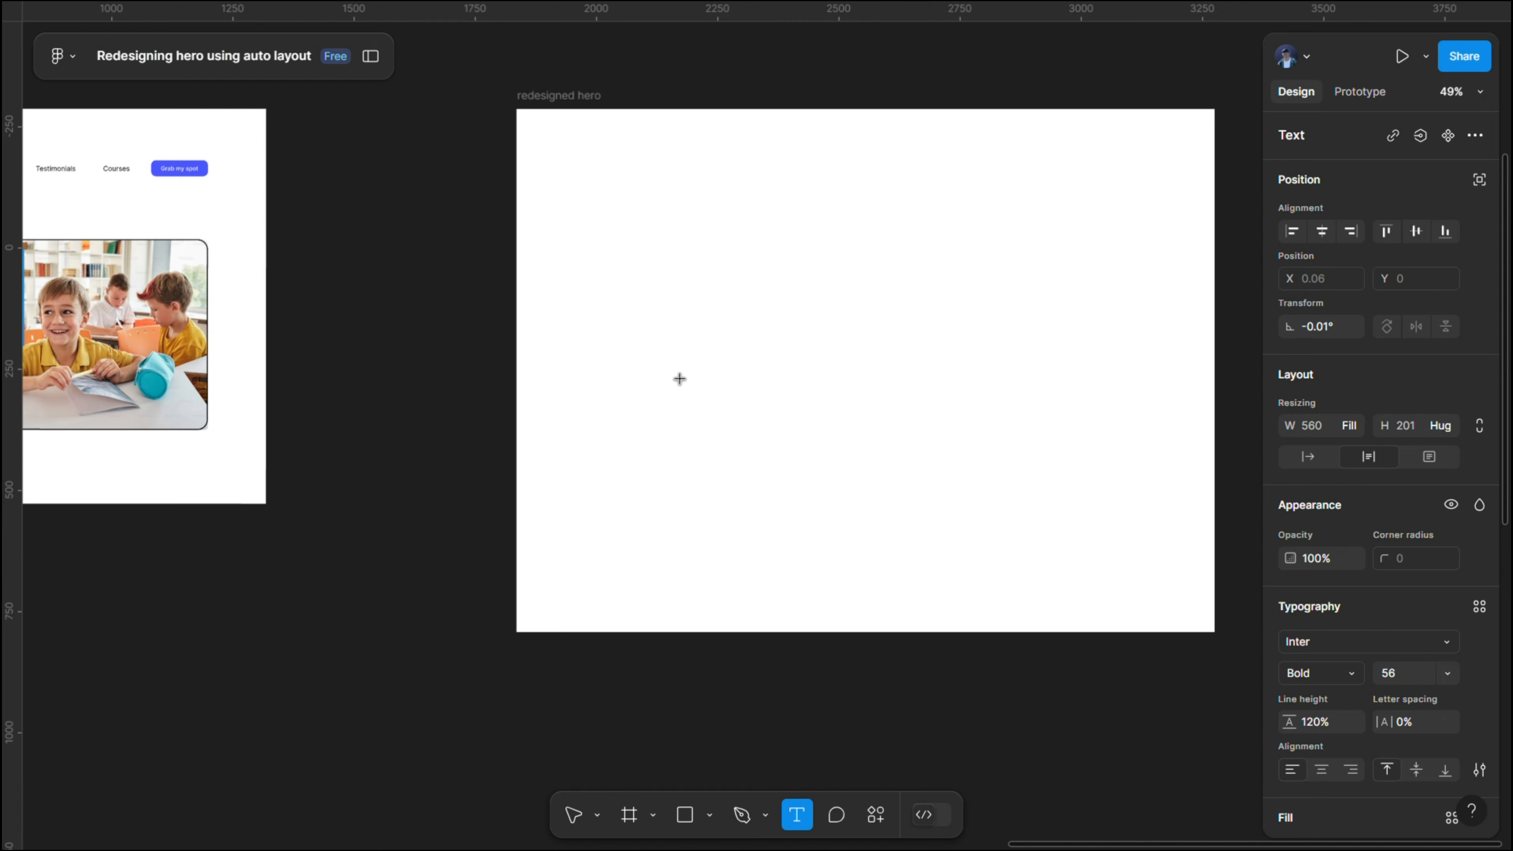
click(554, 263)
key(ctrl+v)
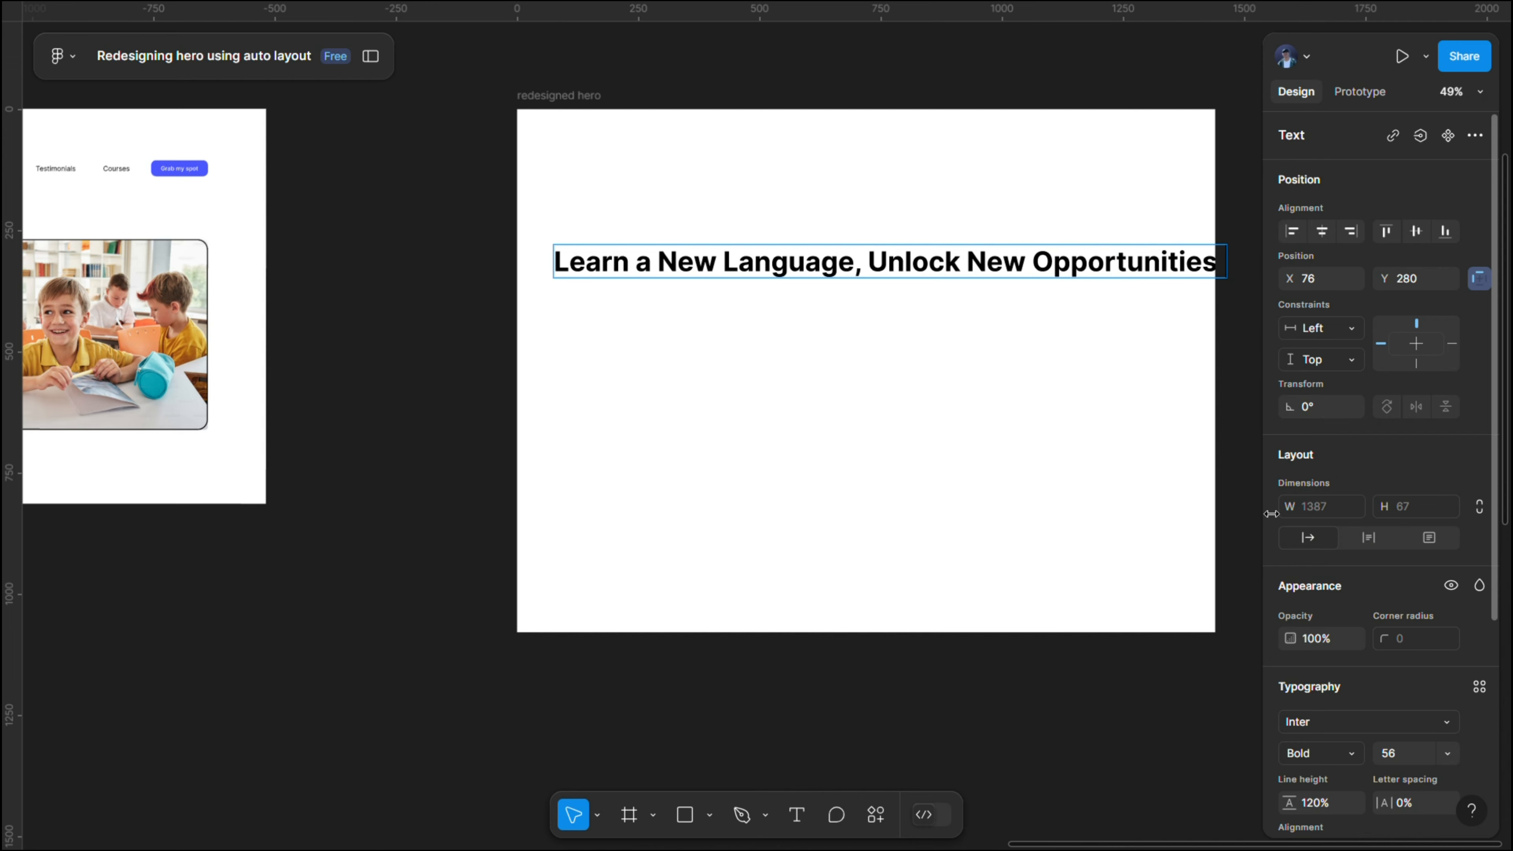
- Apply the h1 text style to the whole headline in the "redesigned hero" frame
scroll(1413, 392, down, 5)
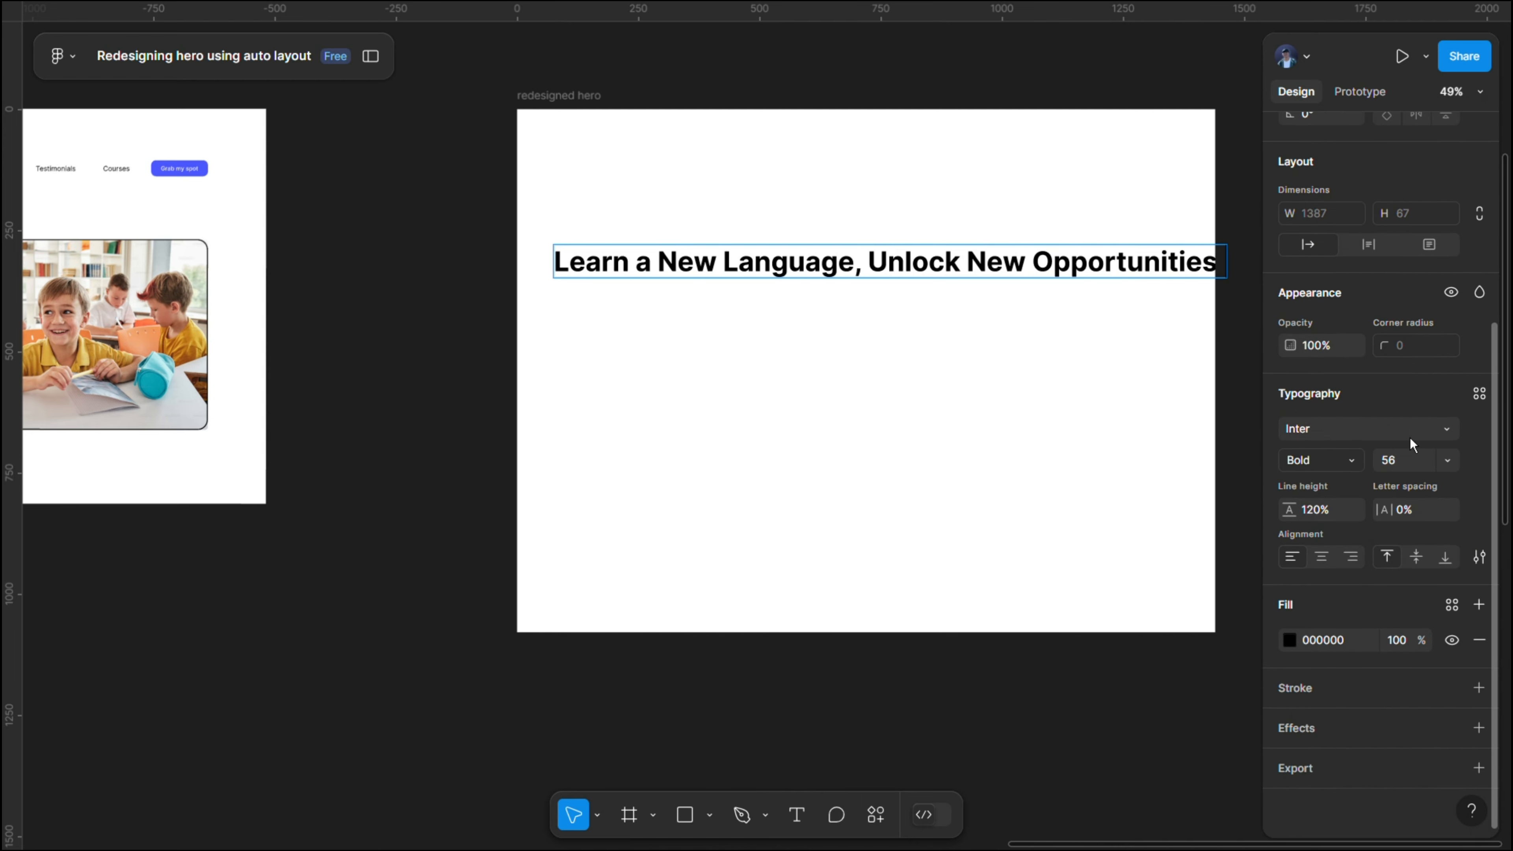
click(1480, 394)
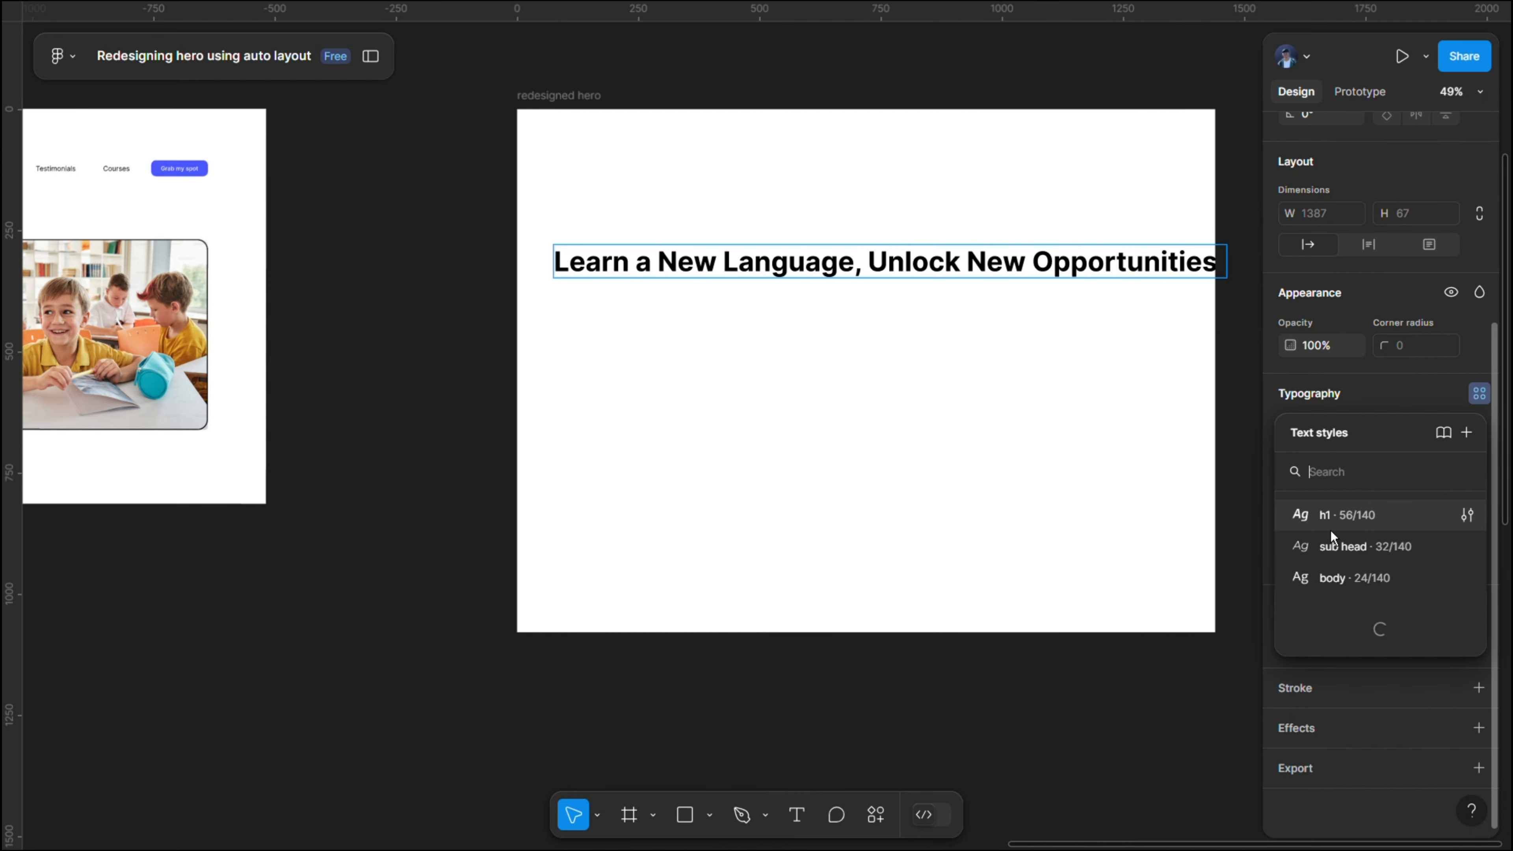
click(1407, 522)
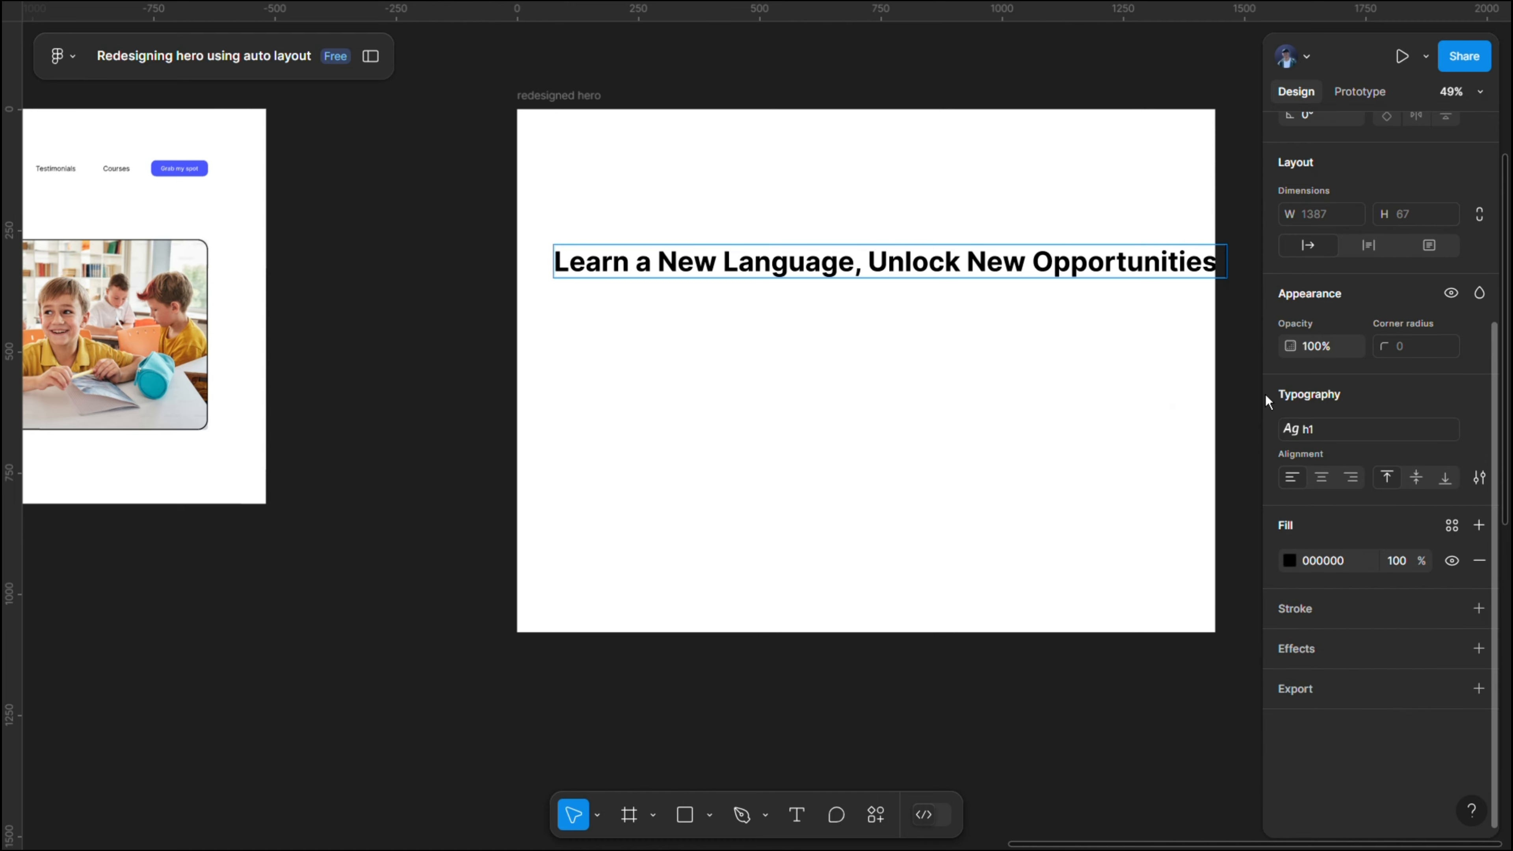
triple_click(953, 256)
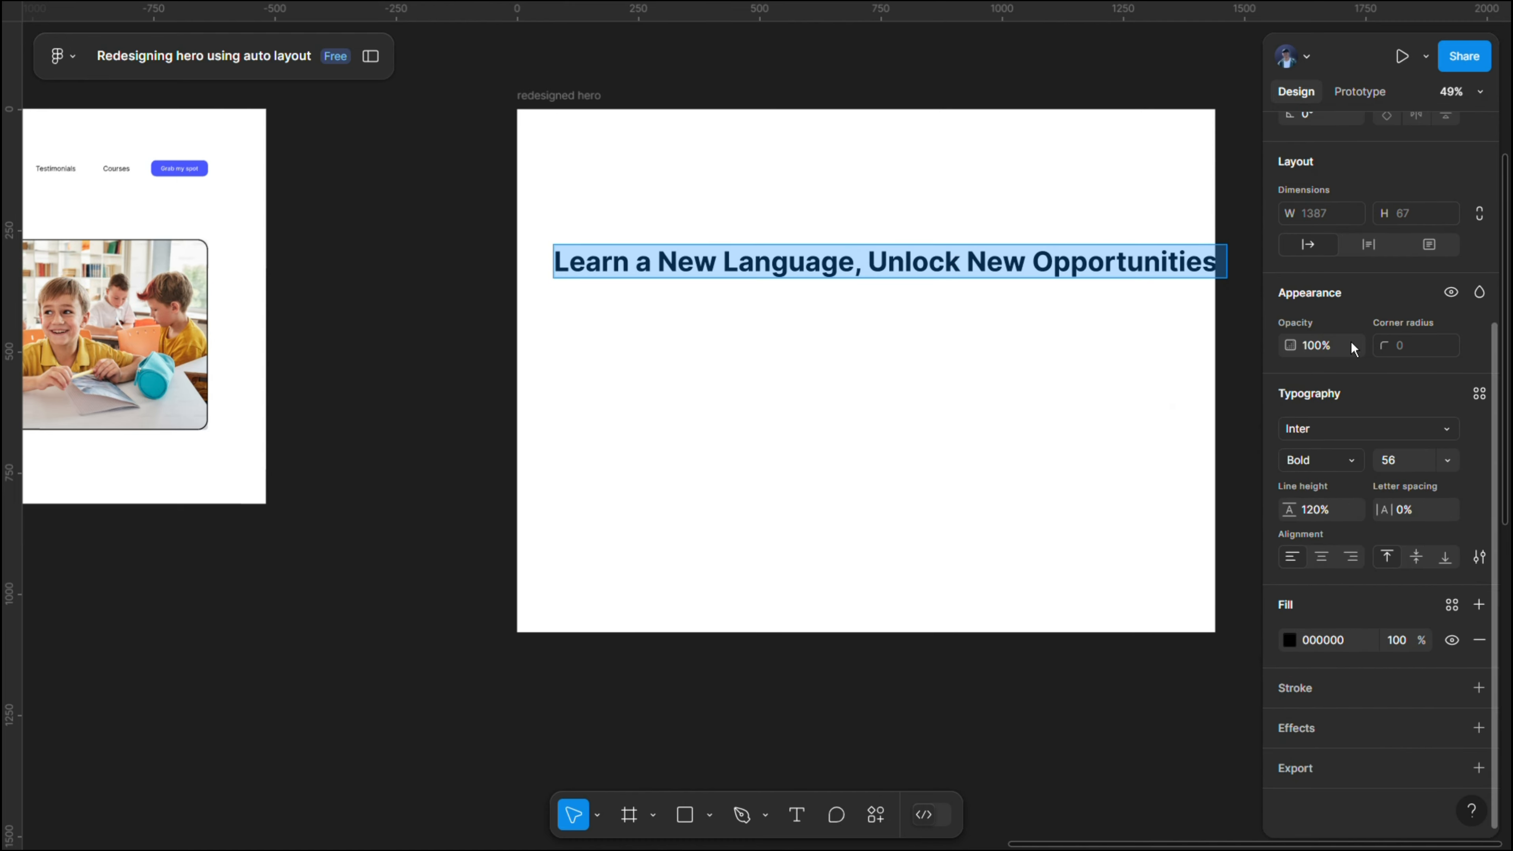
click(1480, 394)
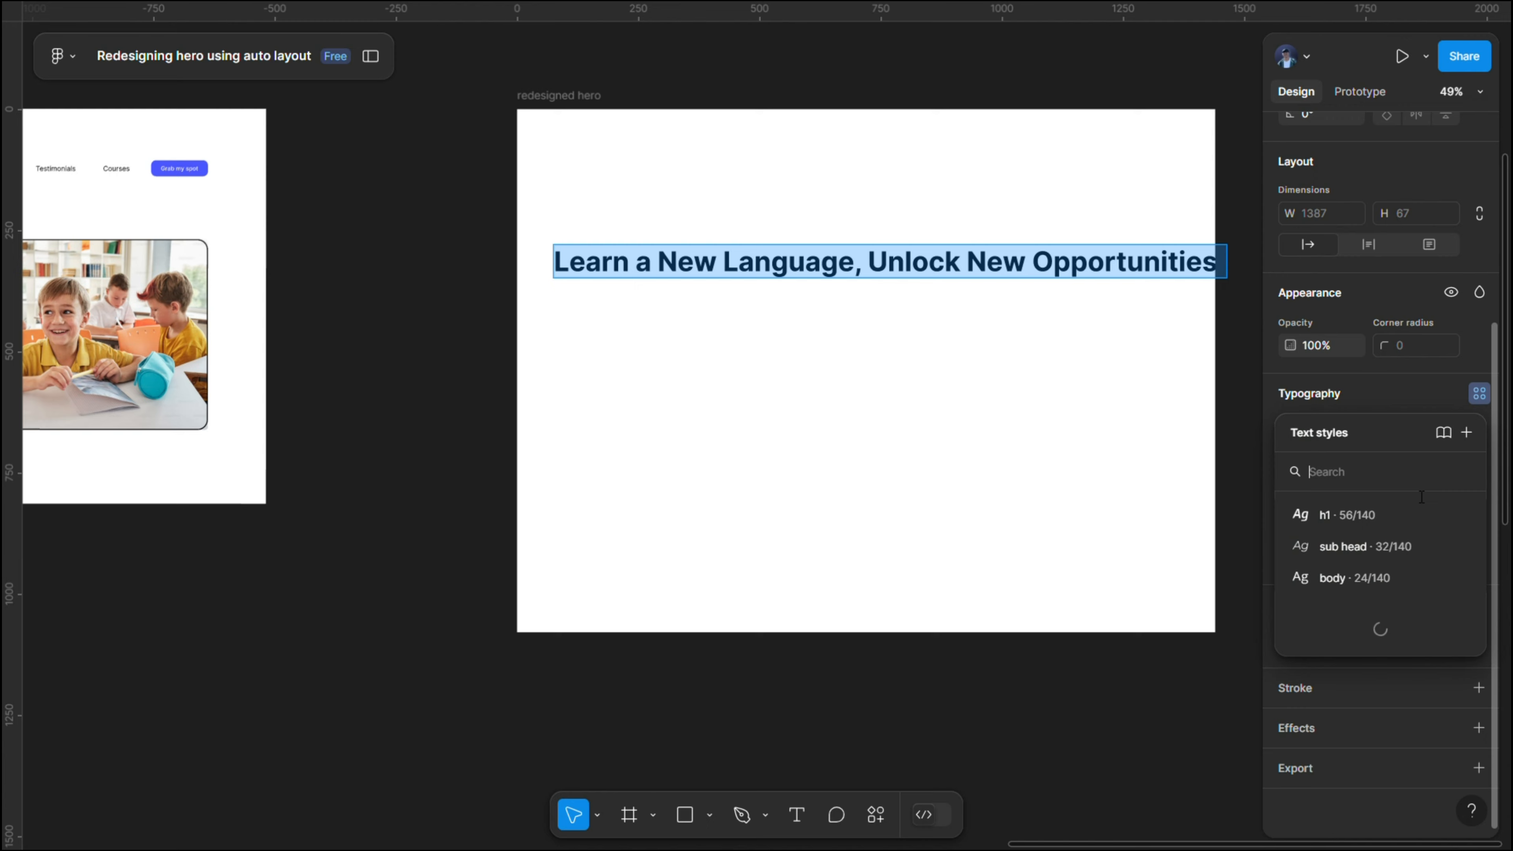
click(1372, 528)
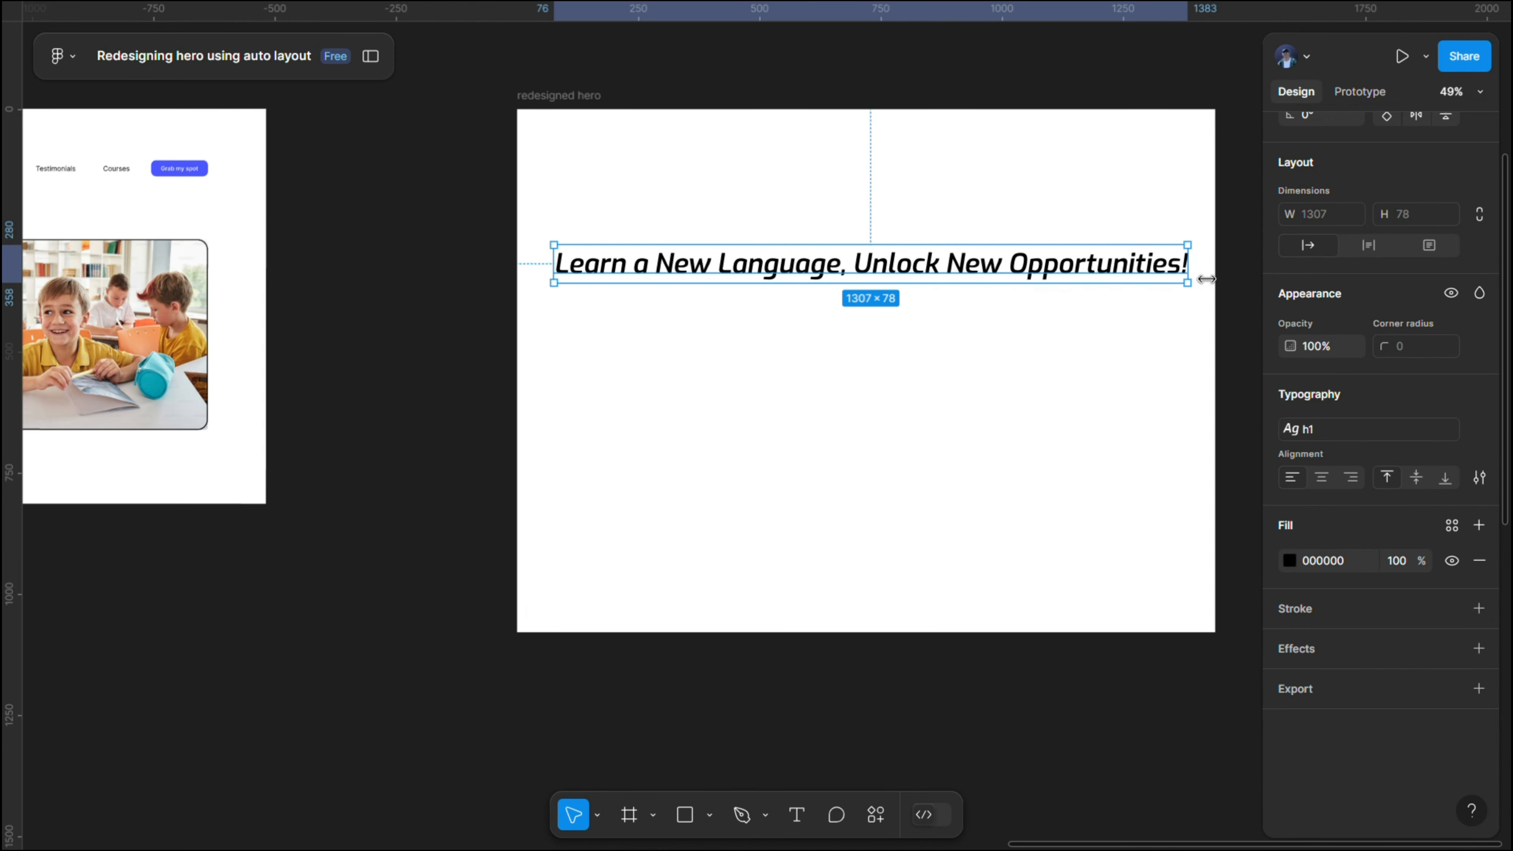
- Narrow the headline's text box to about 702 px wide so the headline wraps onto two lines
drag(1206, 278, 906, 310)
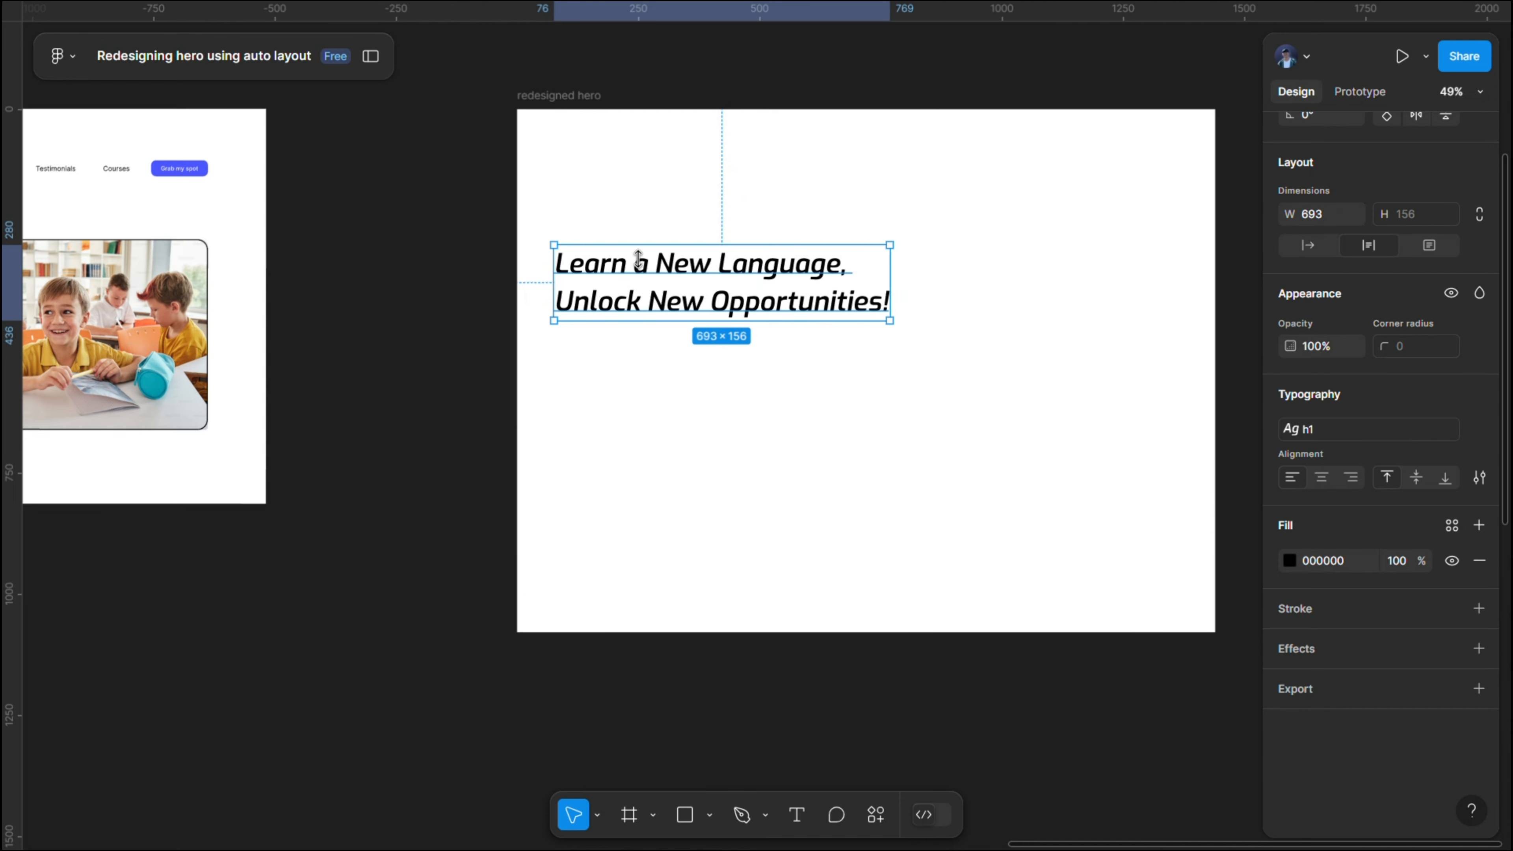
mouse_move(901, 294)
mouse_down()
mouse_move(808, 294)
mouse_move(907, 297)
mouse_up()
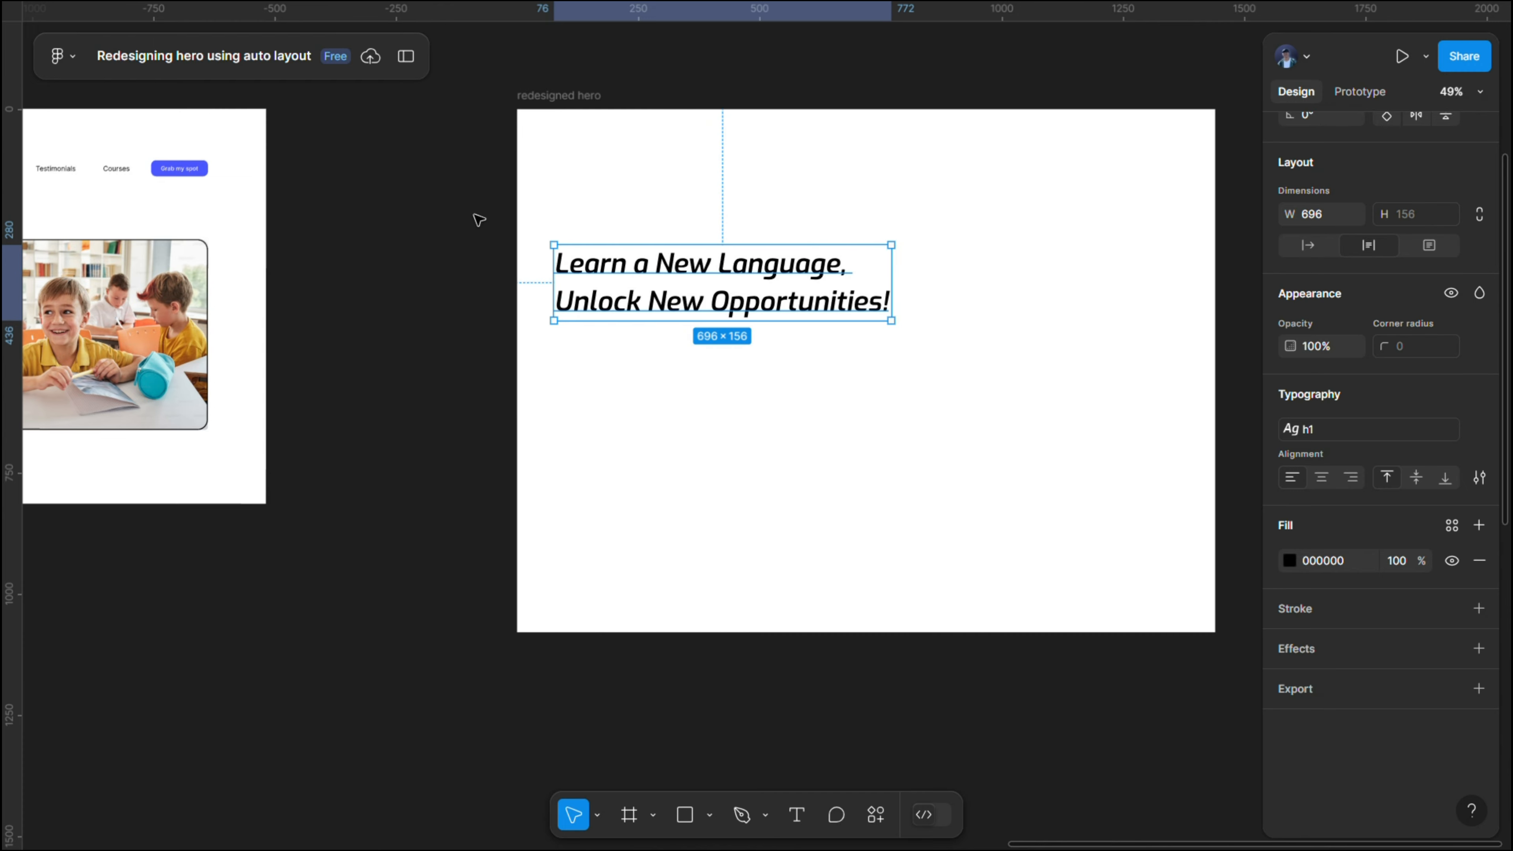
drag(418, 192, 537, 186)
mouse_move(1061, 284)
mouse_down()
mouse_move(981, 283)
mouse_move(1076, 285)
mouse_up()
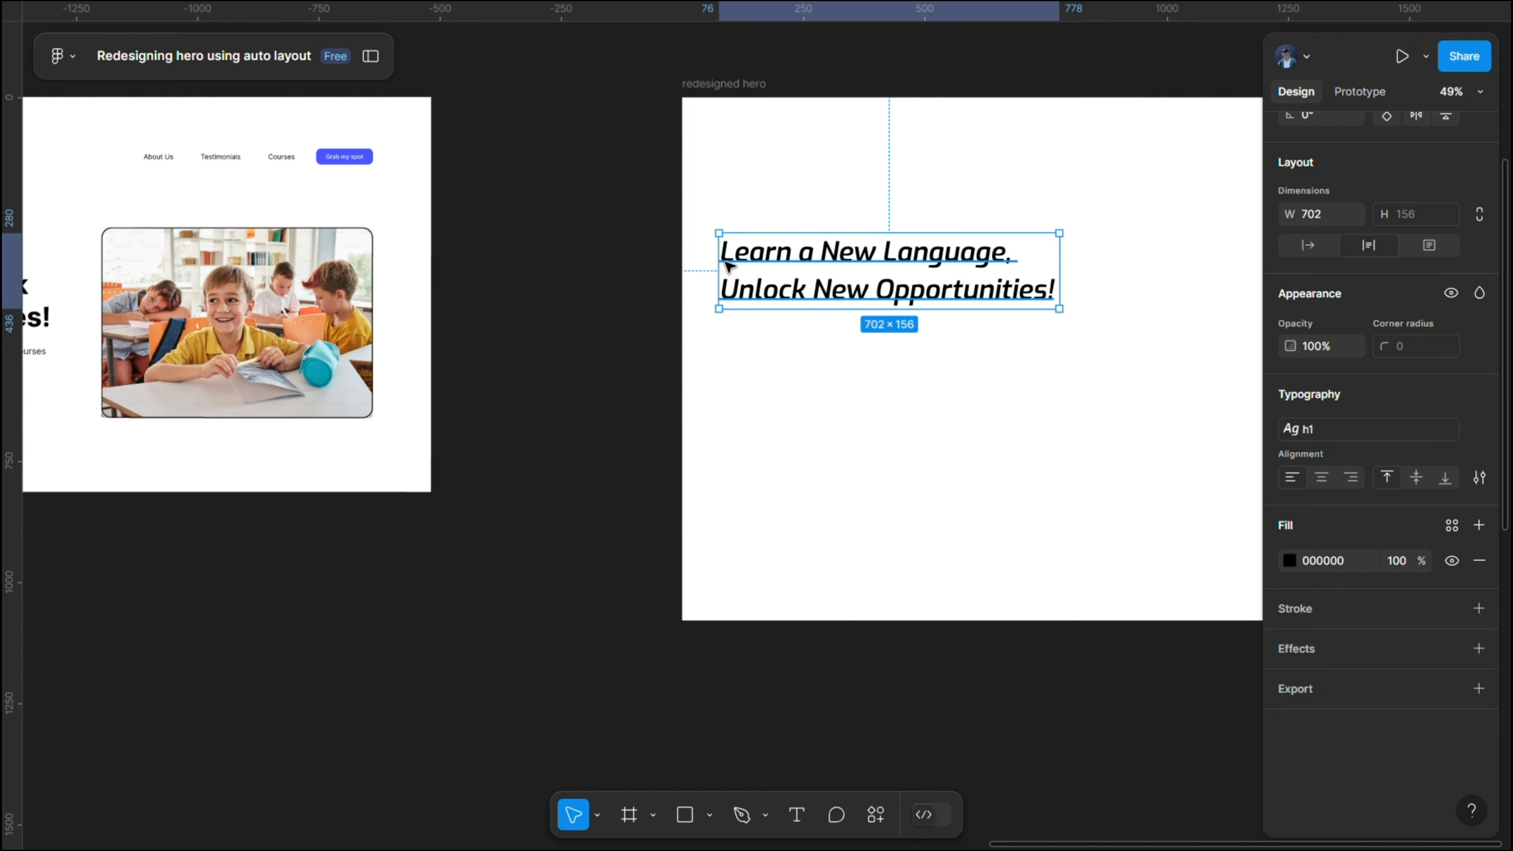
- Copy the paragraph "Master languages effortlessly with our expert-guided courses tailored to your goals." from "hero before" into a new text layer below the redesigned headline
click(625, 236)
drag(625, 237, 986, 233)
drag(335, 259, 468, 225)
click(363, 320)
double_click(366, 323)
double_click(366, 323)
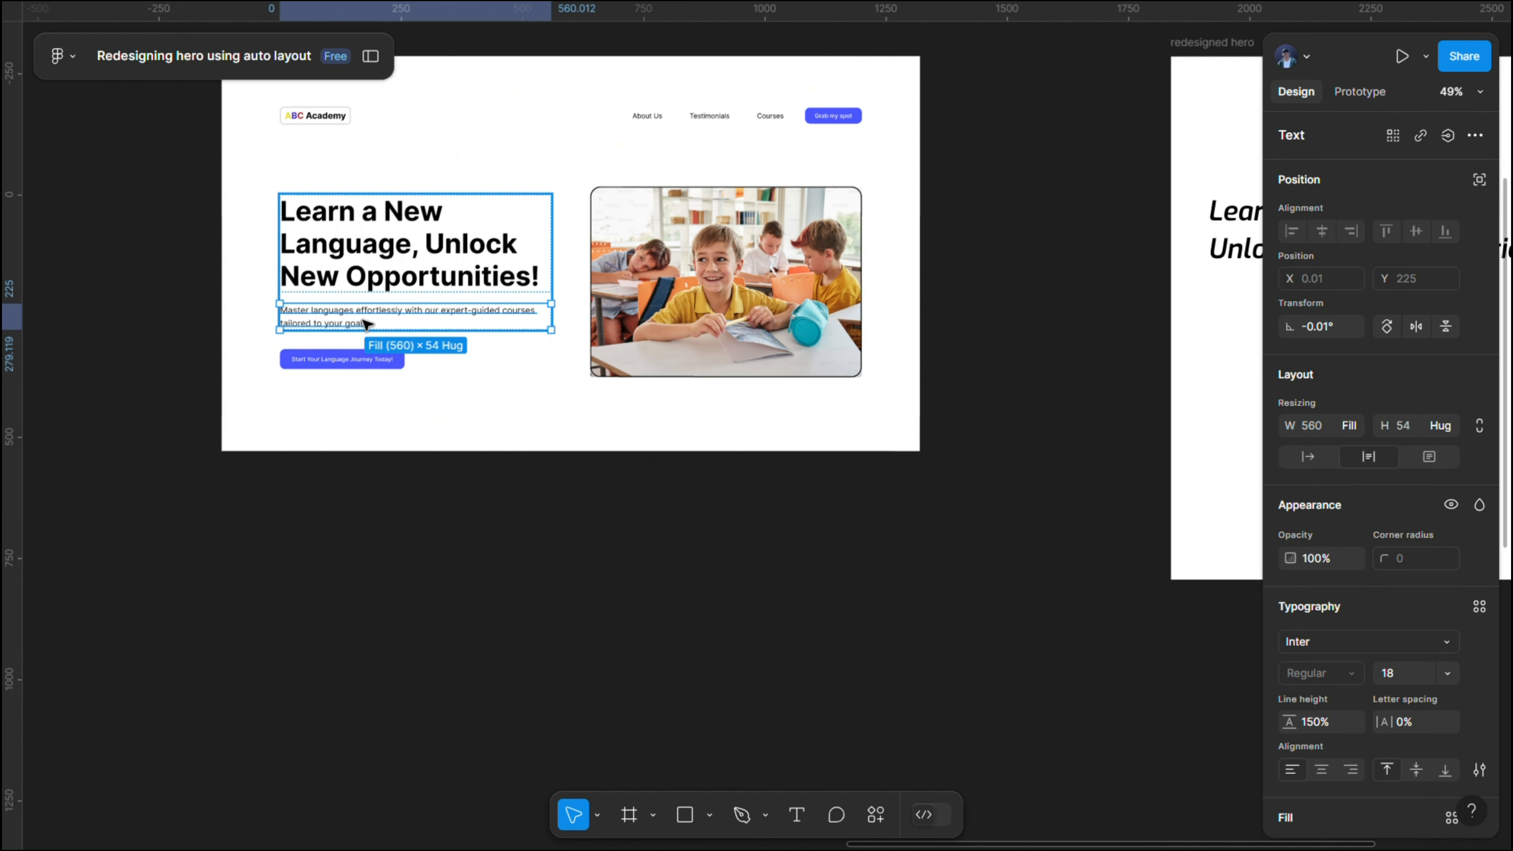
double_click(366, 324)
scroll(760, 300, right, 8)
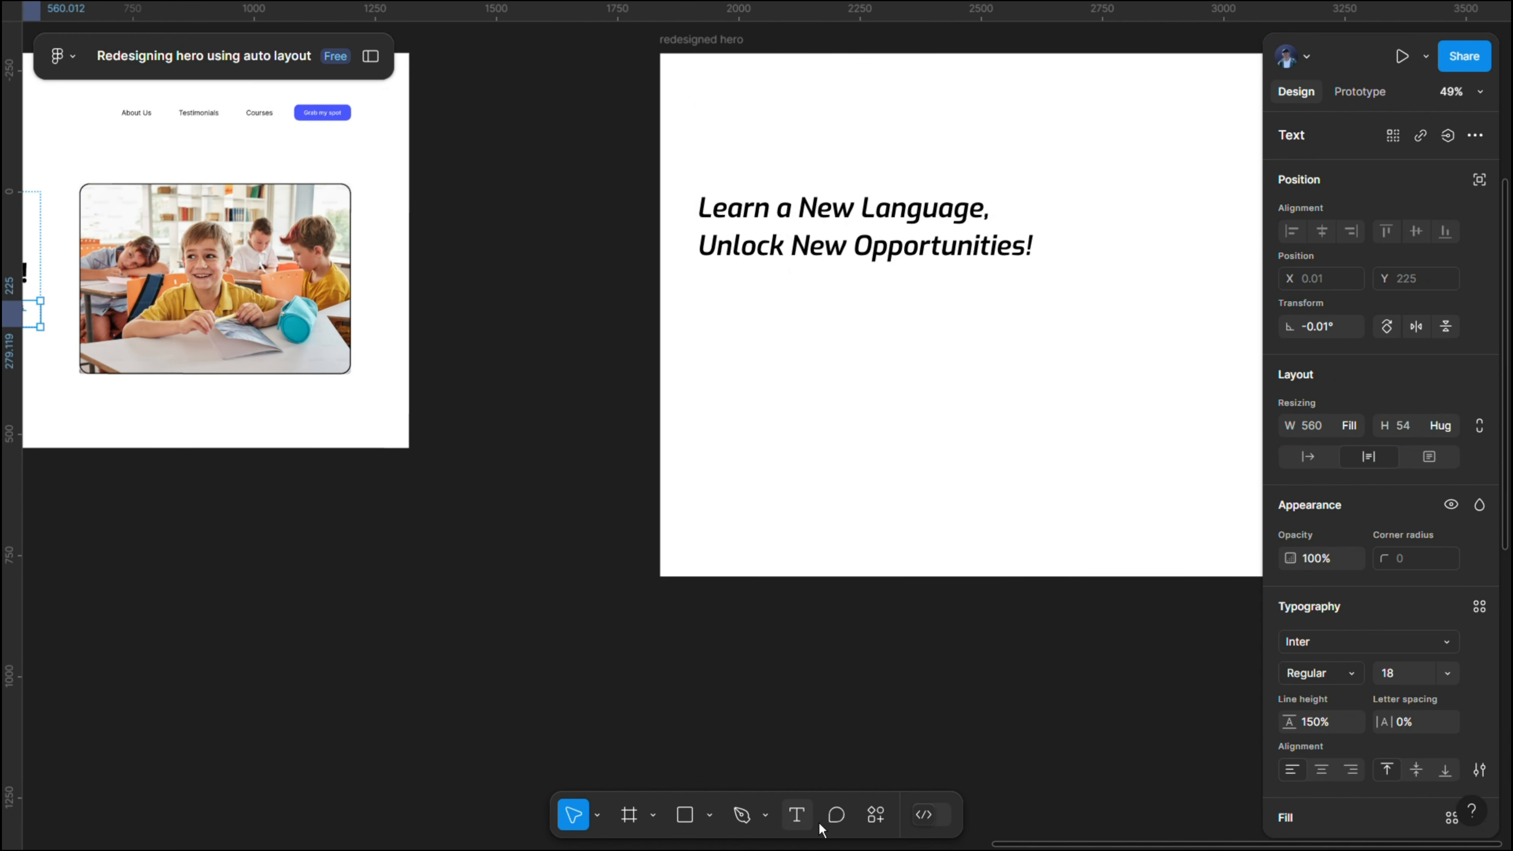
click(798, 815)
text(Master languages effortlessly with our expert-guided courses tailored to your goals.)
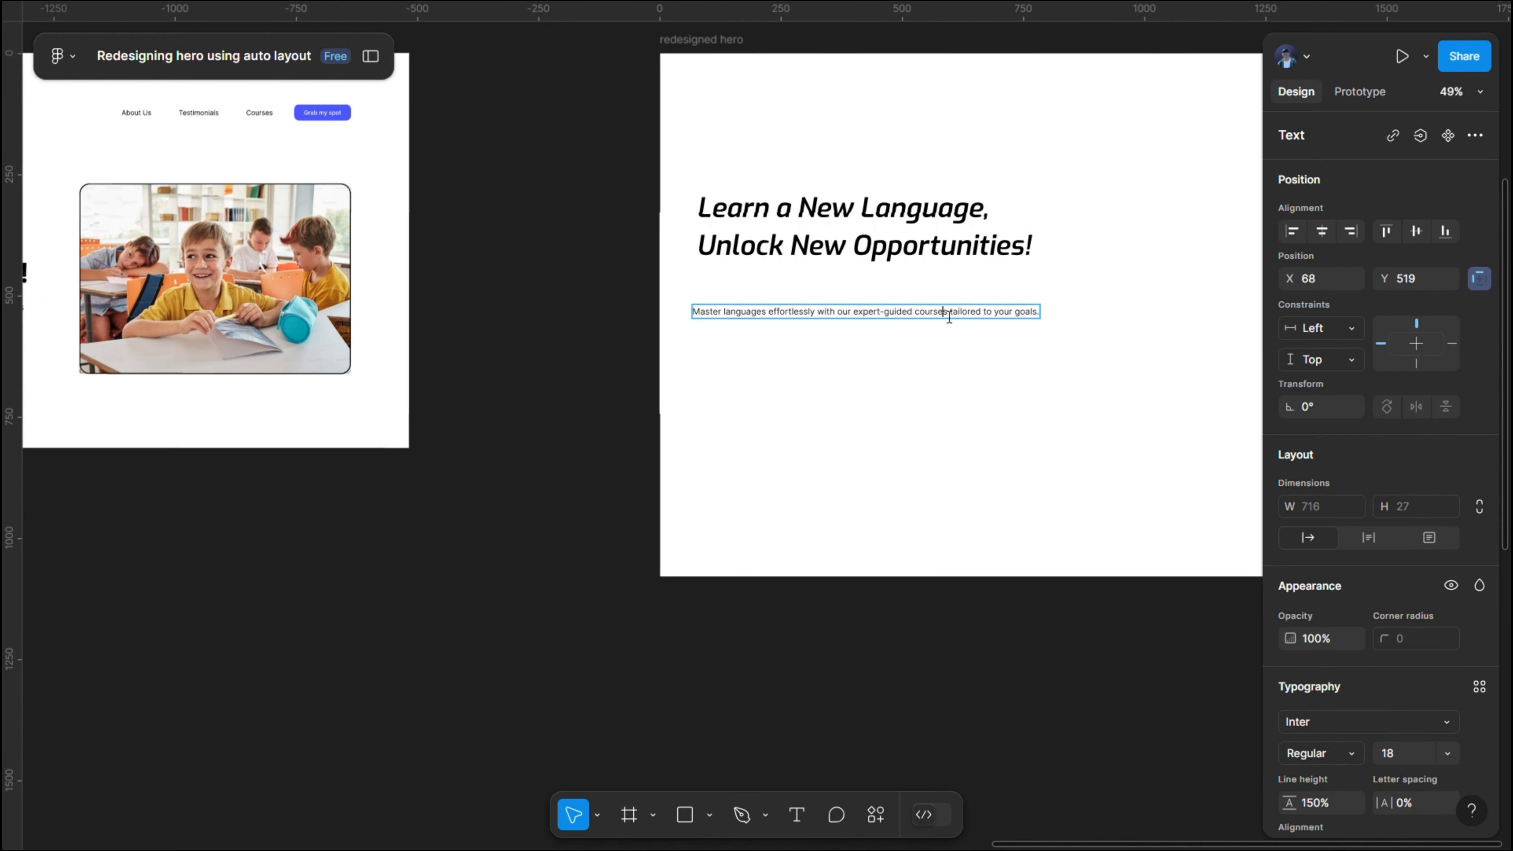
- Apply the body text style to the paragraph and fit it directly below the headline at X 76, Y 458, about 722 px wide
triple_click(946, 317)
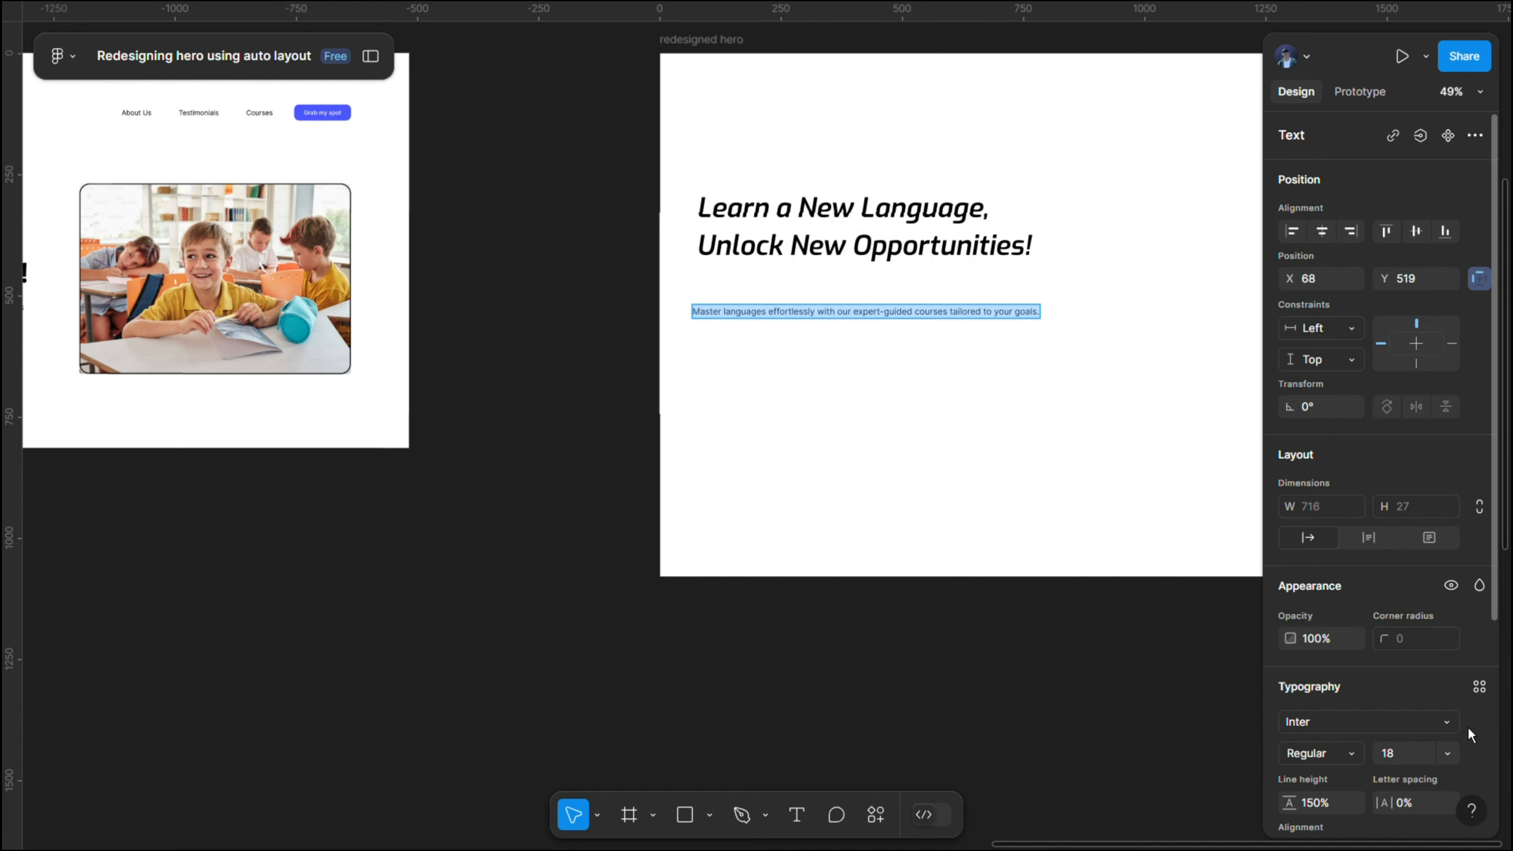
click(1481, 691)
click(1358, 649)
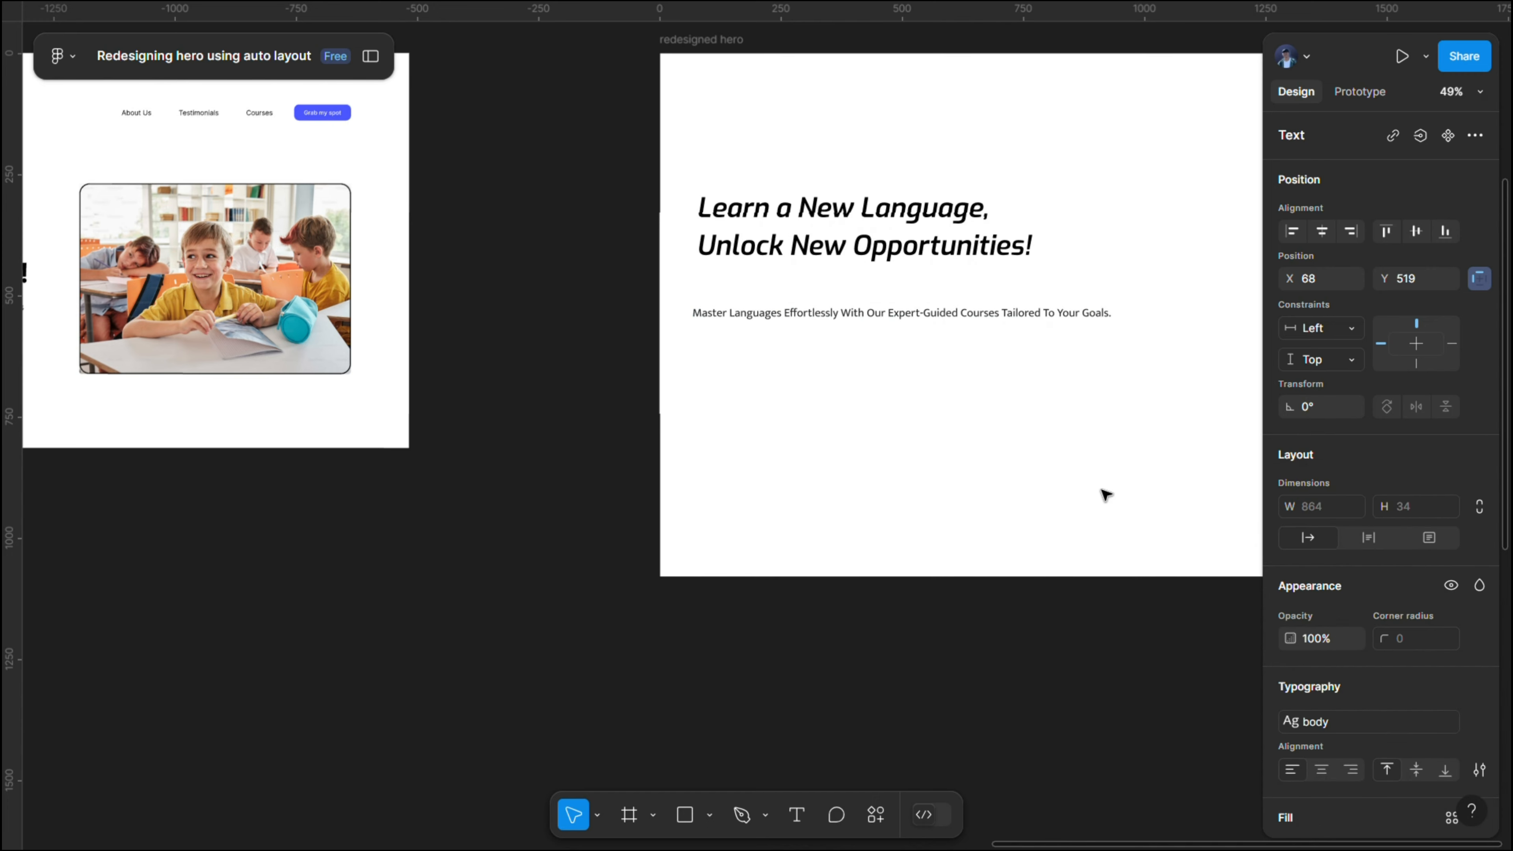
key(Escape)
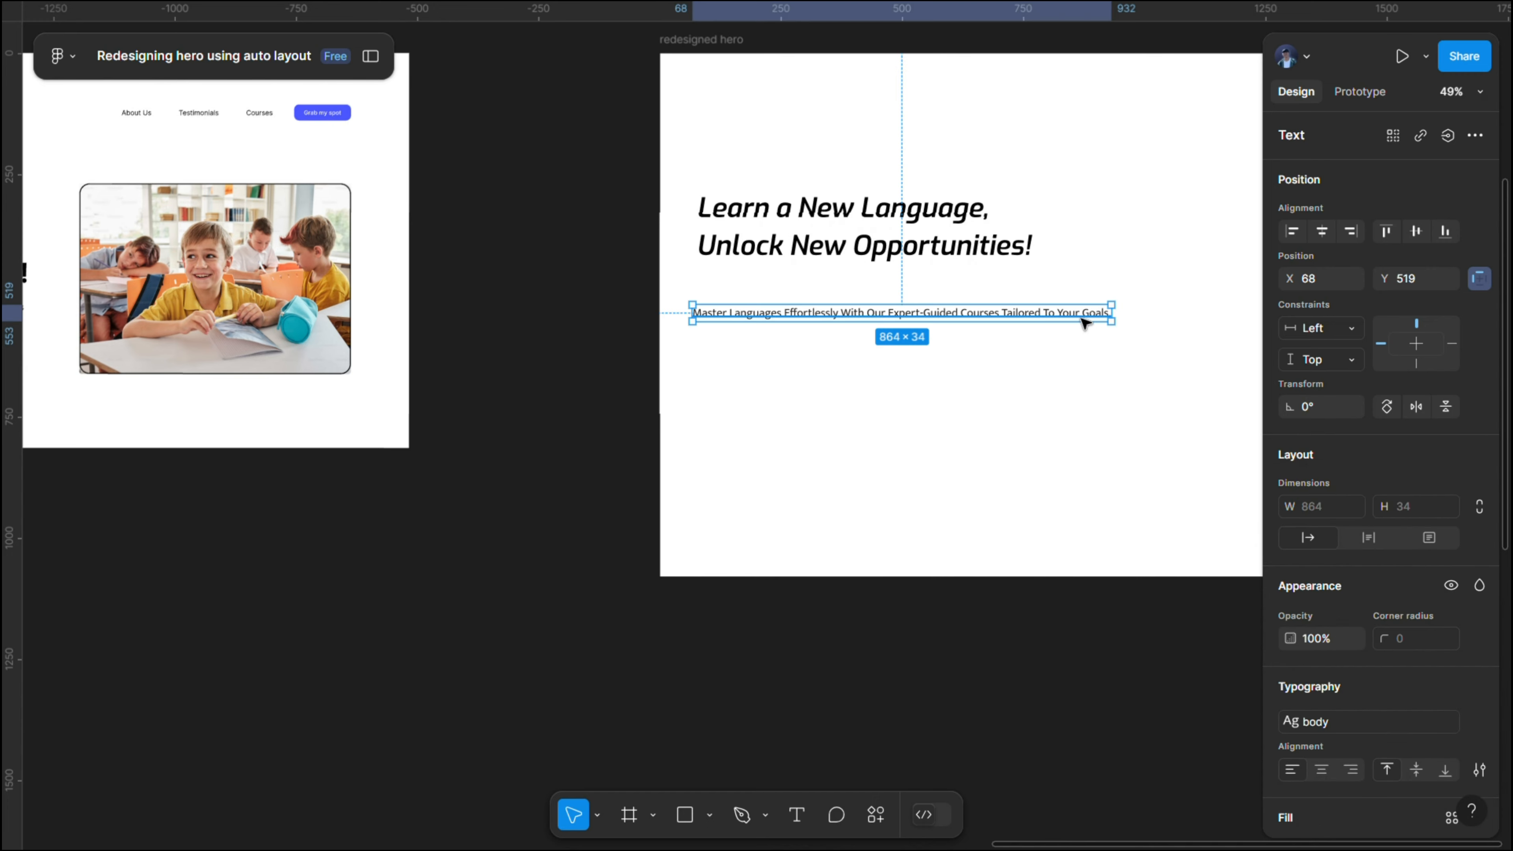
mouse_move(1050, 312)
mouse_down()
mouse_move(1056, 283)
mouse_move(1097, 299)
mouse_move(1062, 301)
mouse_up()
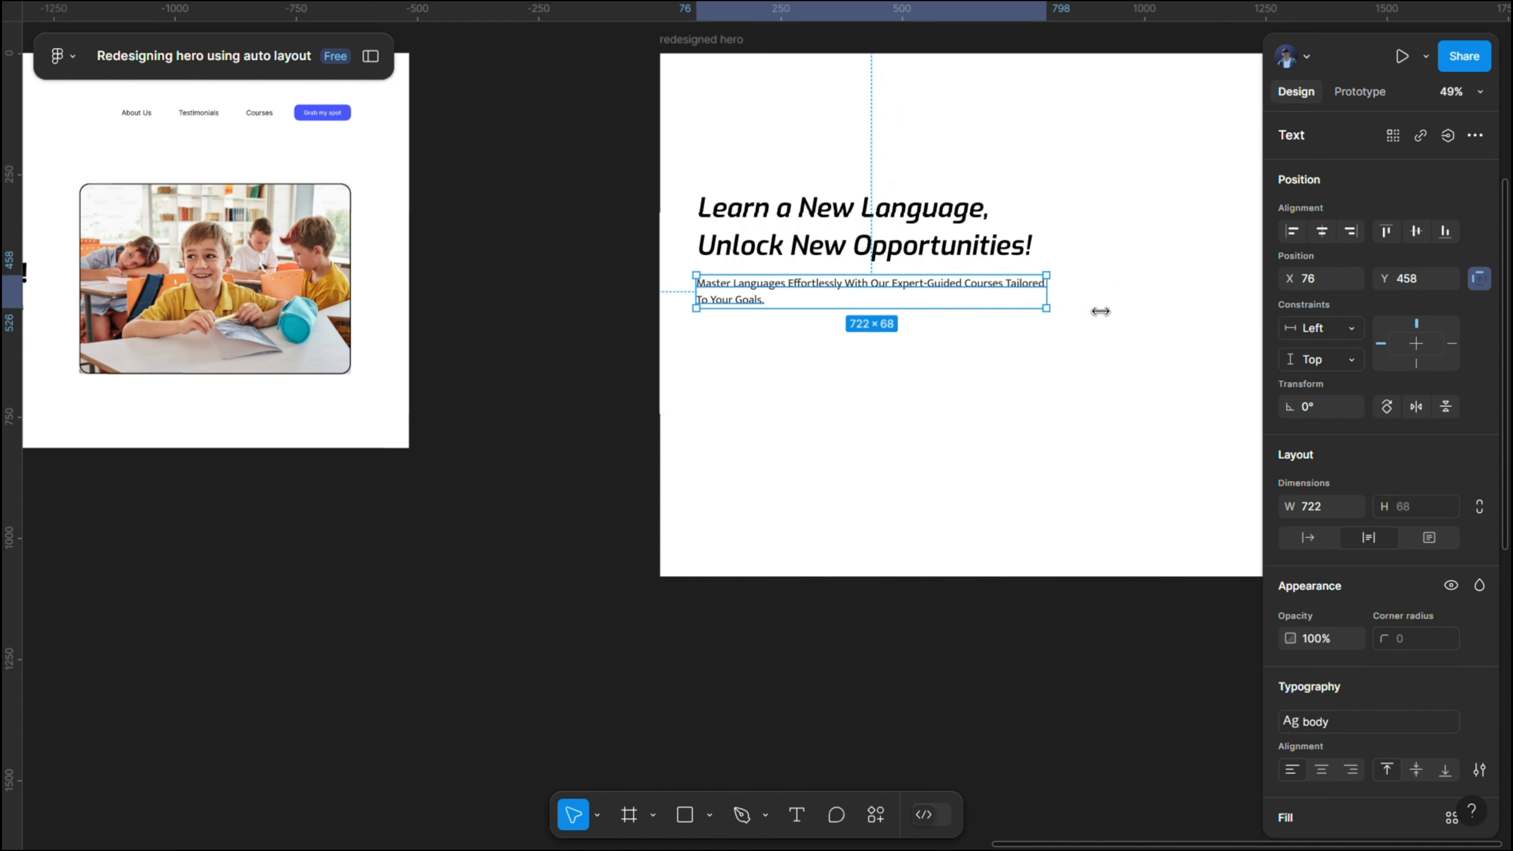
click(1117, 302)
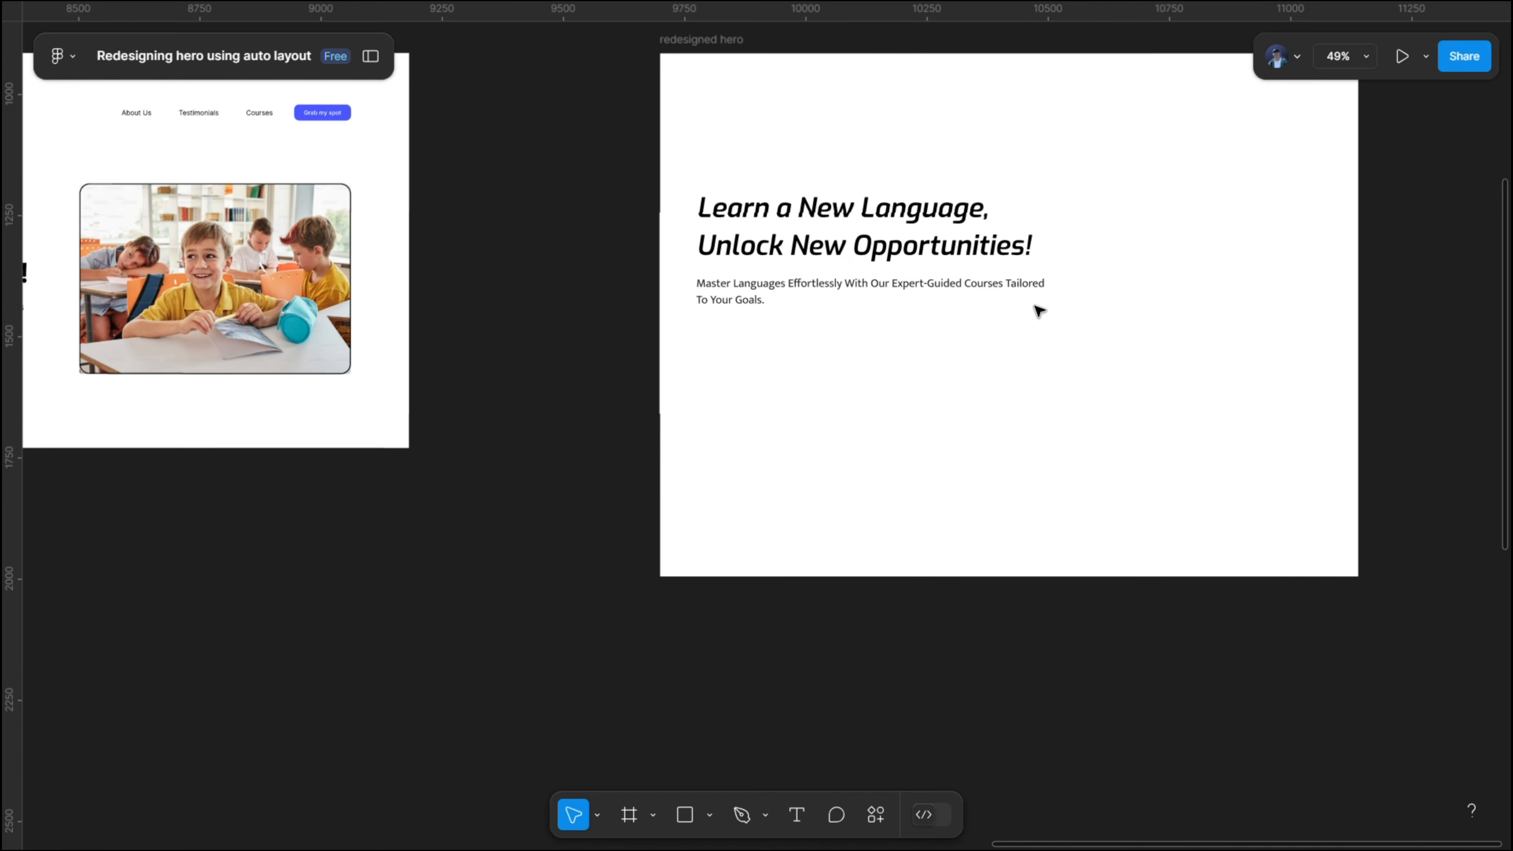
- Duplicate the Button component from the assets section as an instance on the empty canvas just below that section
drag(575, 230, 655, 278)
drag(863, 261, 1066, 244)
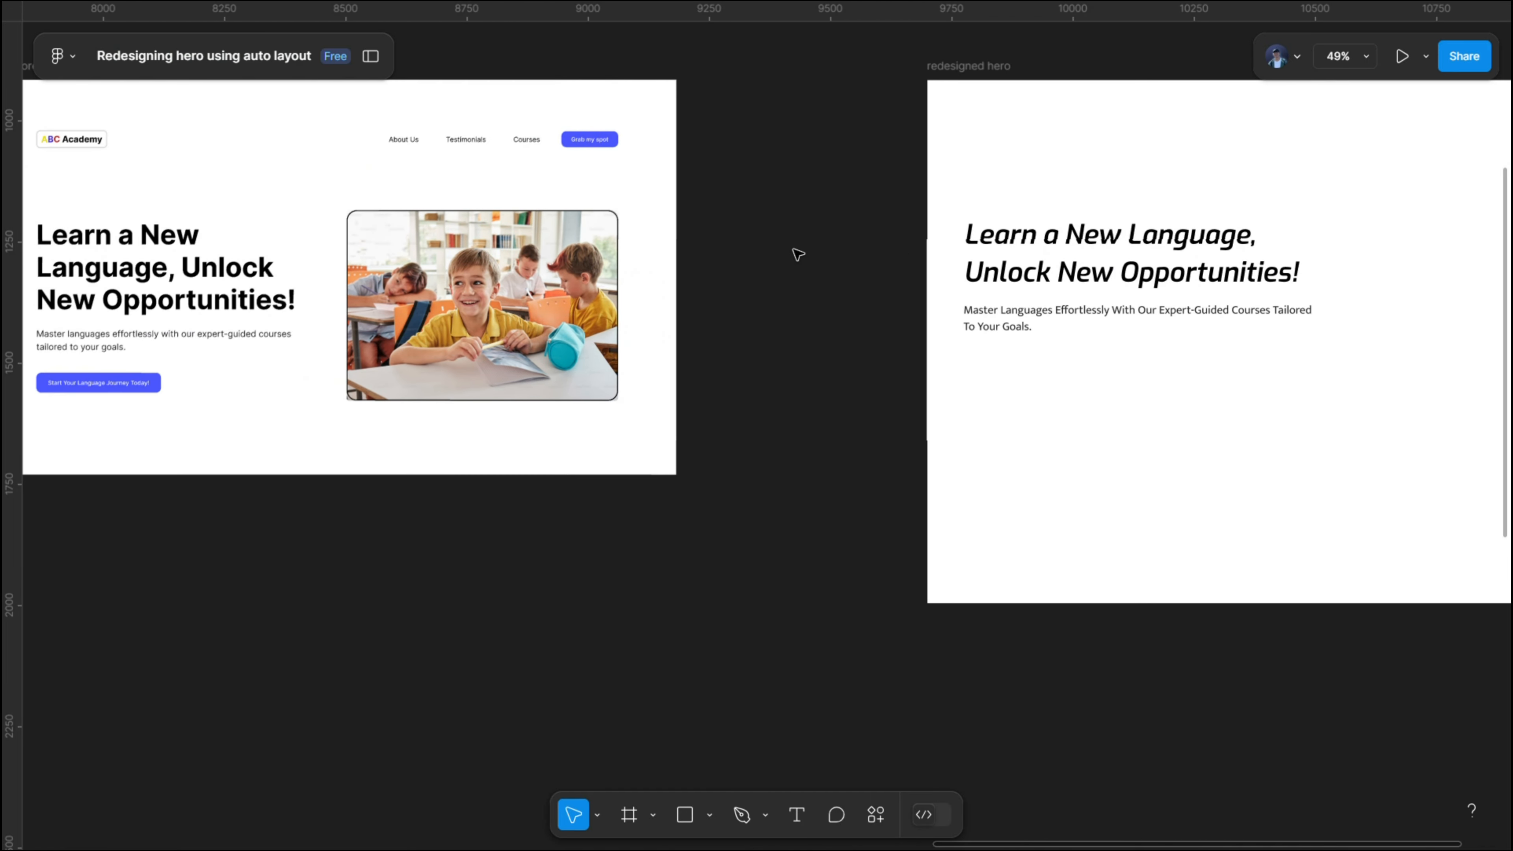
drag(815, 267, 1260, 287)
drag(388, 193, 680, 613)
scroll(821, 443, left, 10)
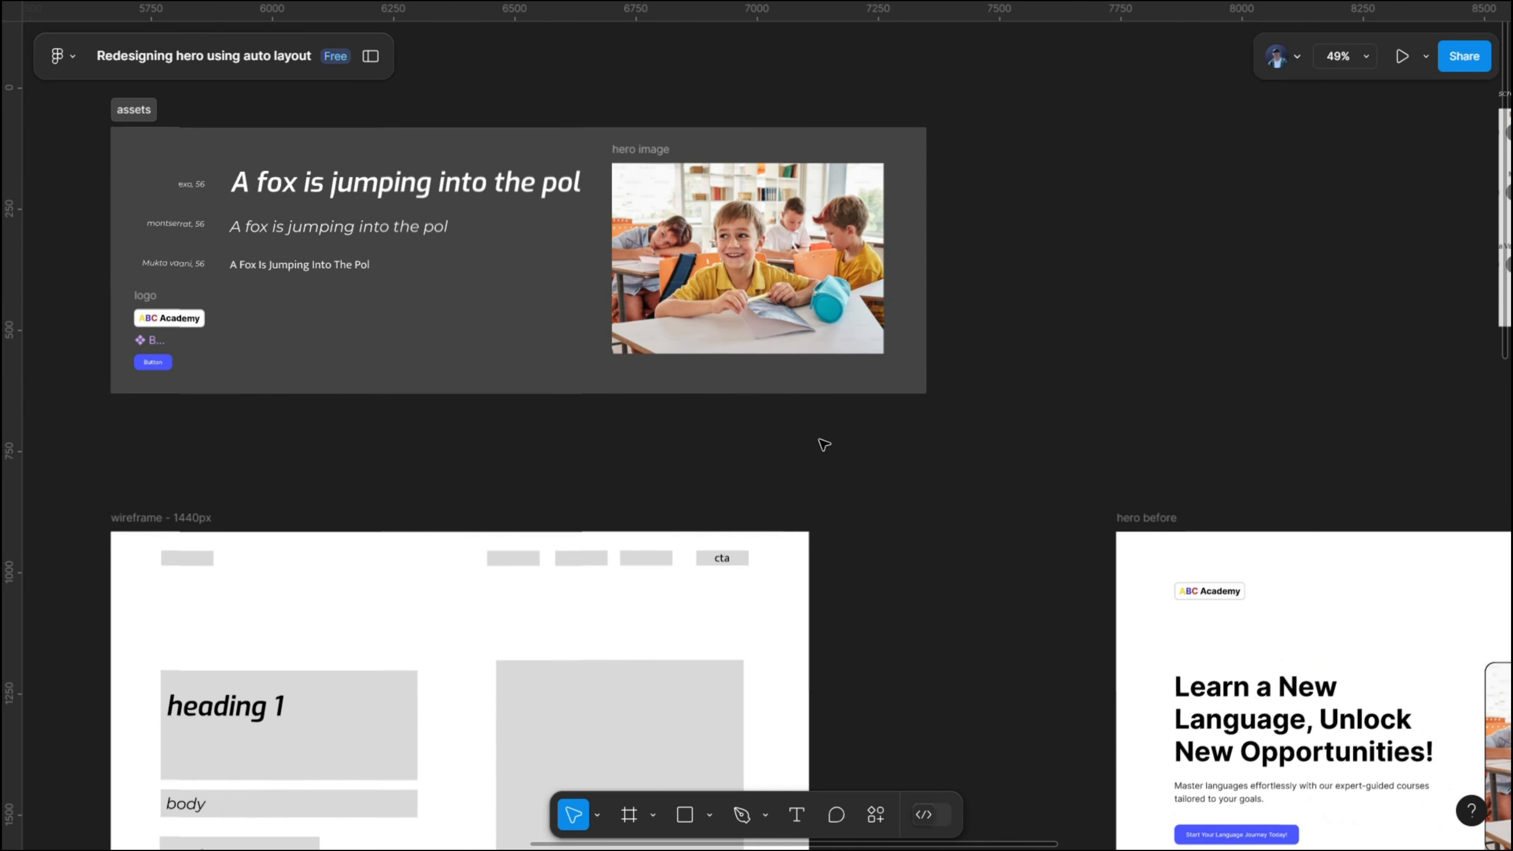
scroll(495, 363, up, 5)
click(486, 355)
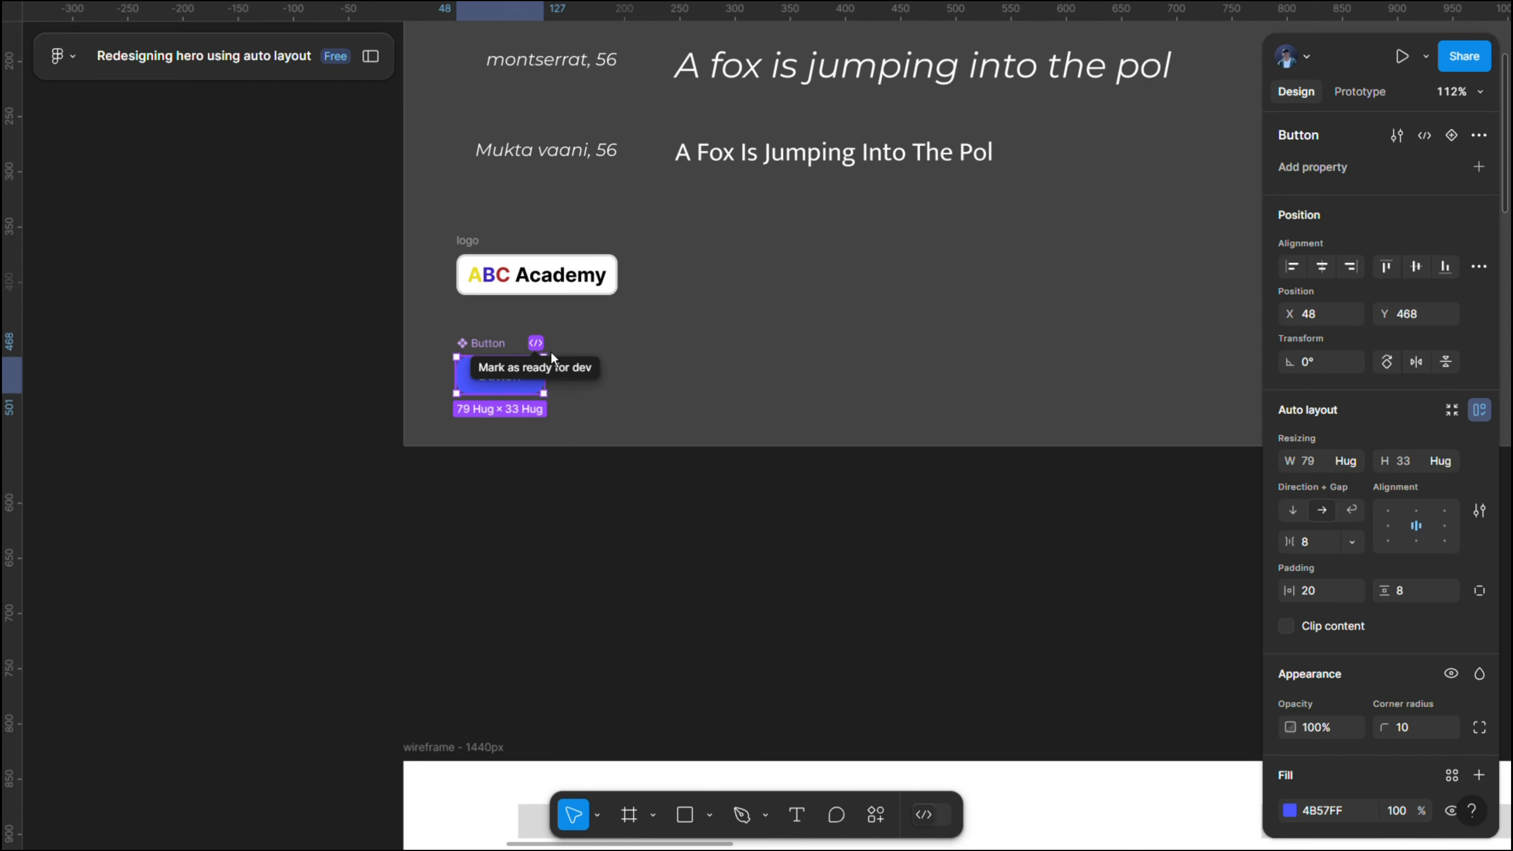
click(480, 325)
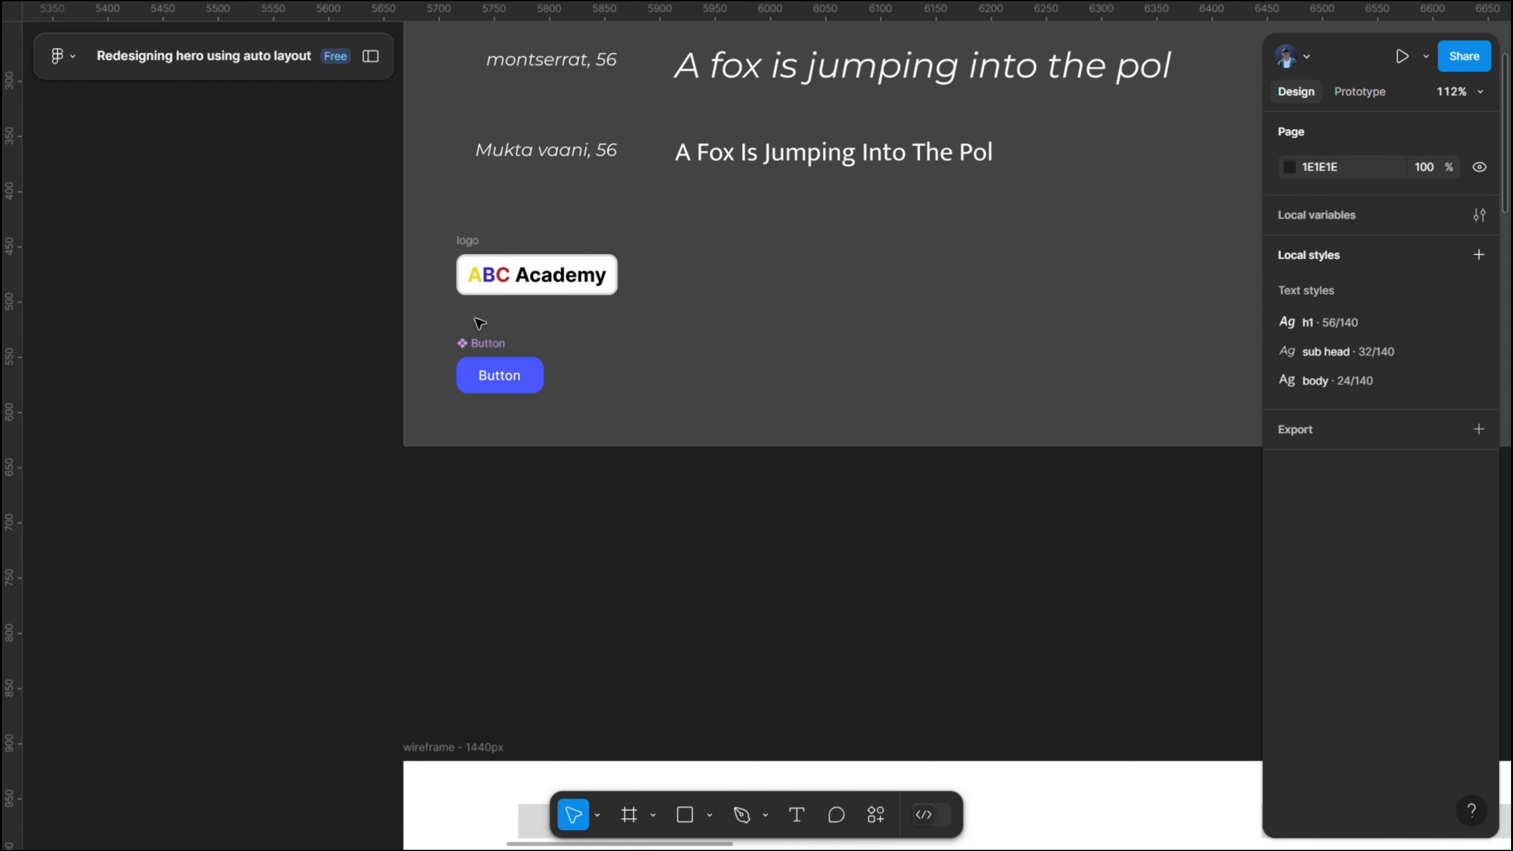
click(499, 347)
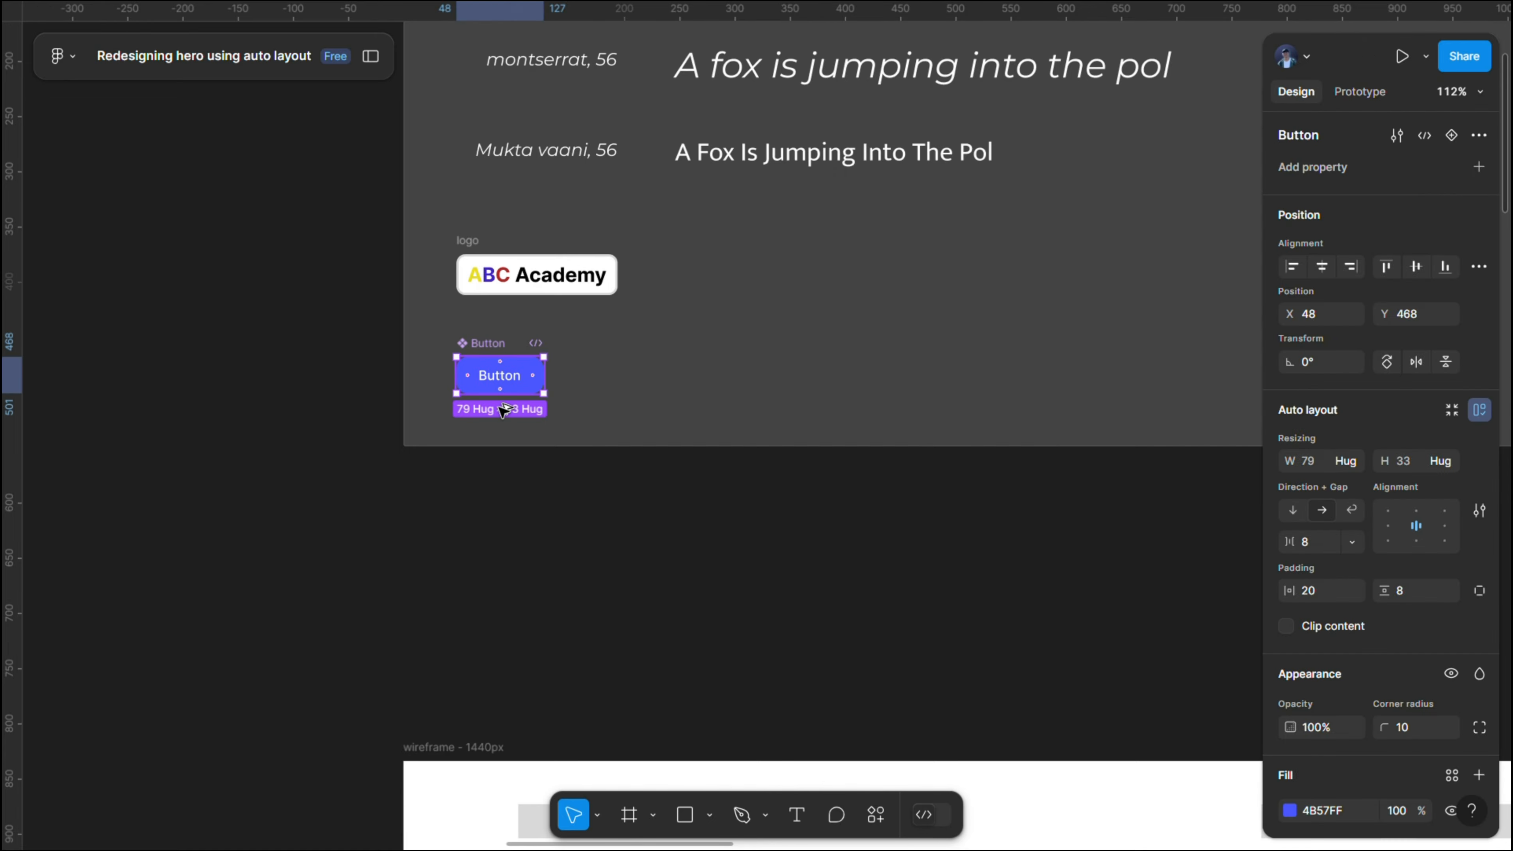
drag(503, 384, 516, 510)
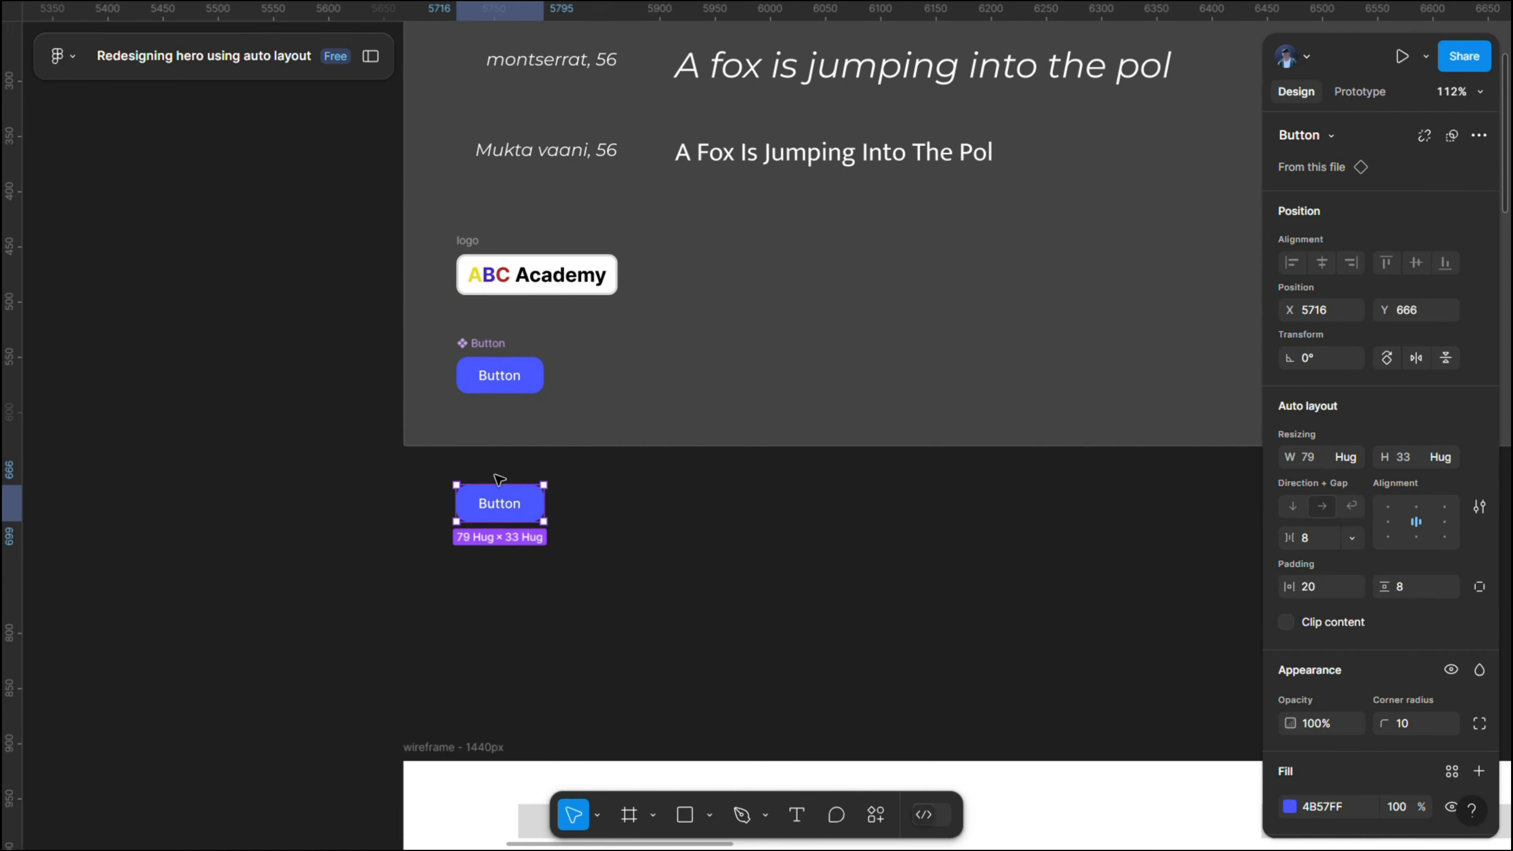
click(509, 508)
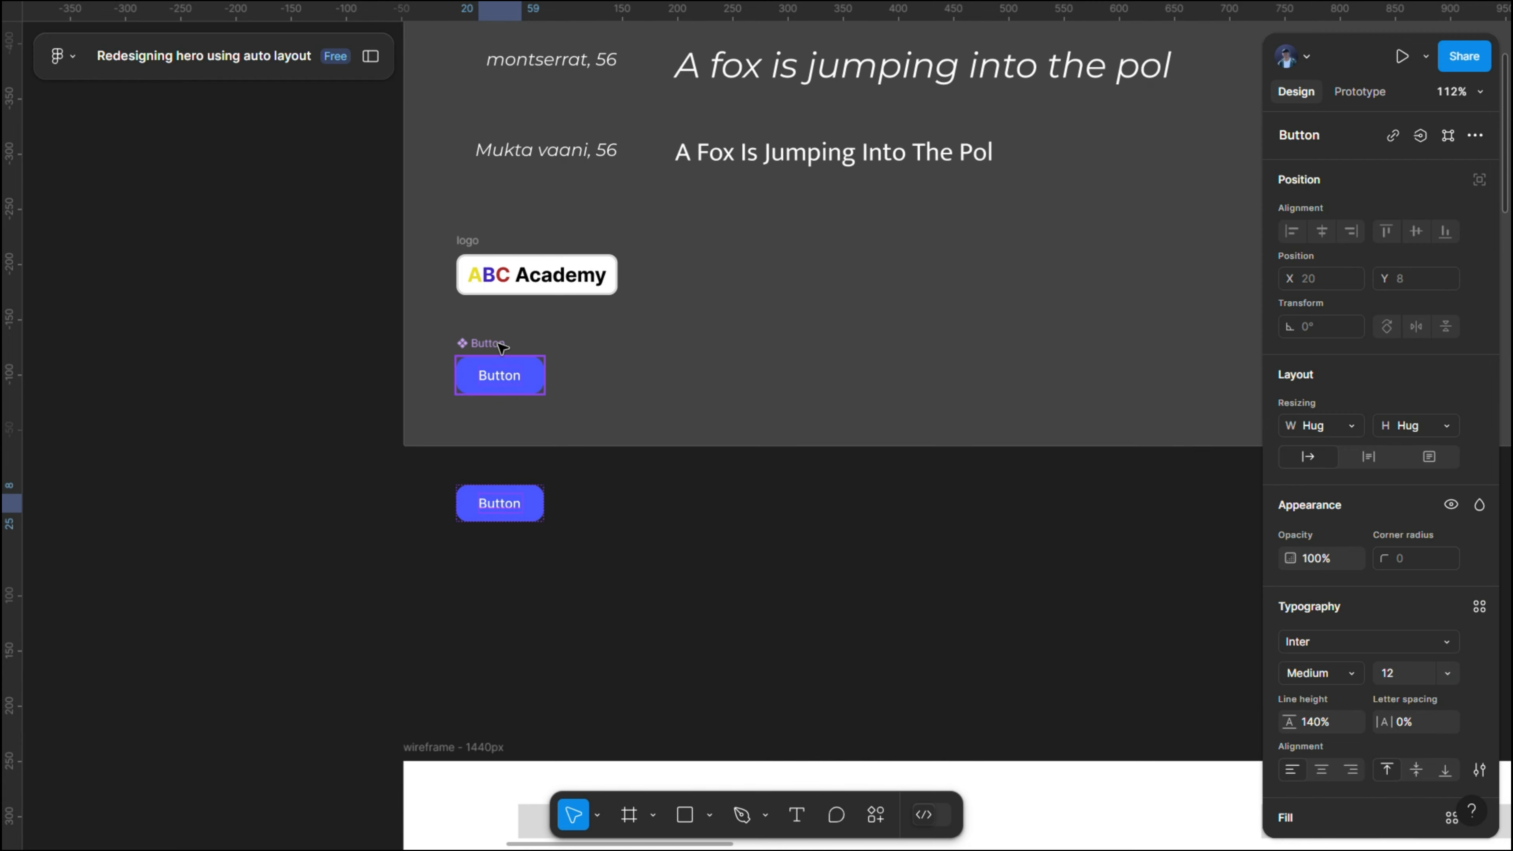
- Try a dark blue fill, 161C73, on the main Button component and undo the colour change
click(484, 344)
scroll(1337, 570, down, 5)
click(1292, 486)
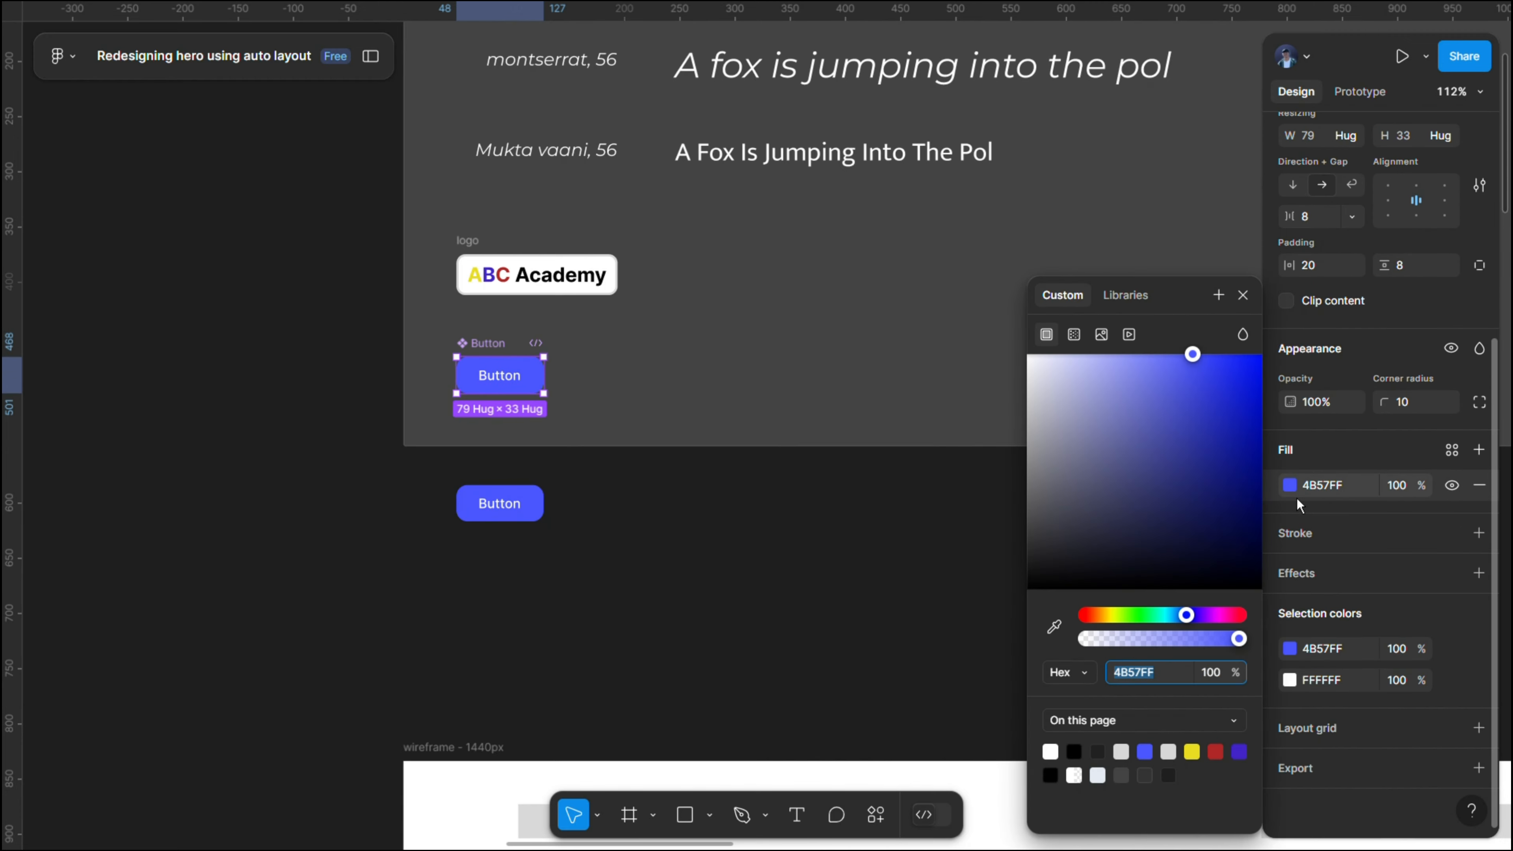
drag(1240, 435, 1217, 484)
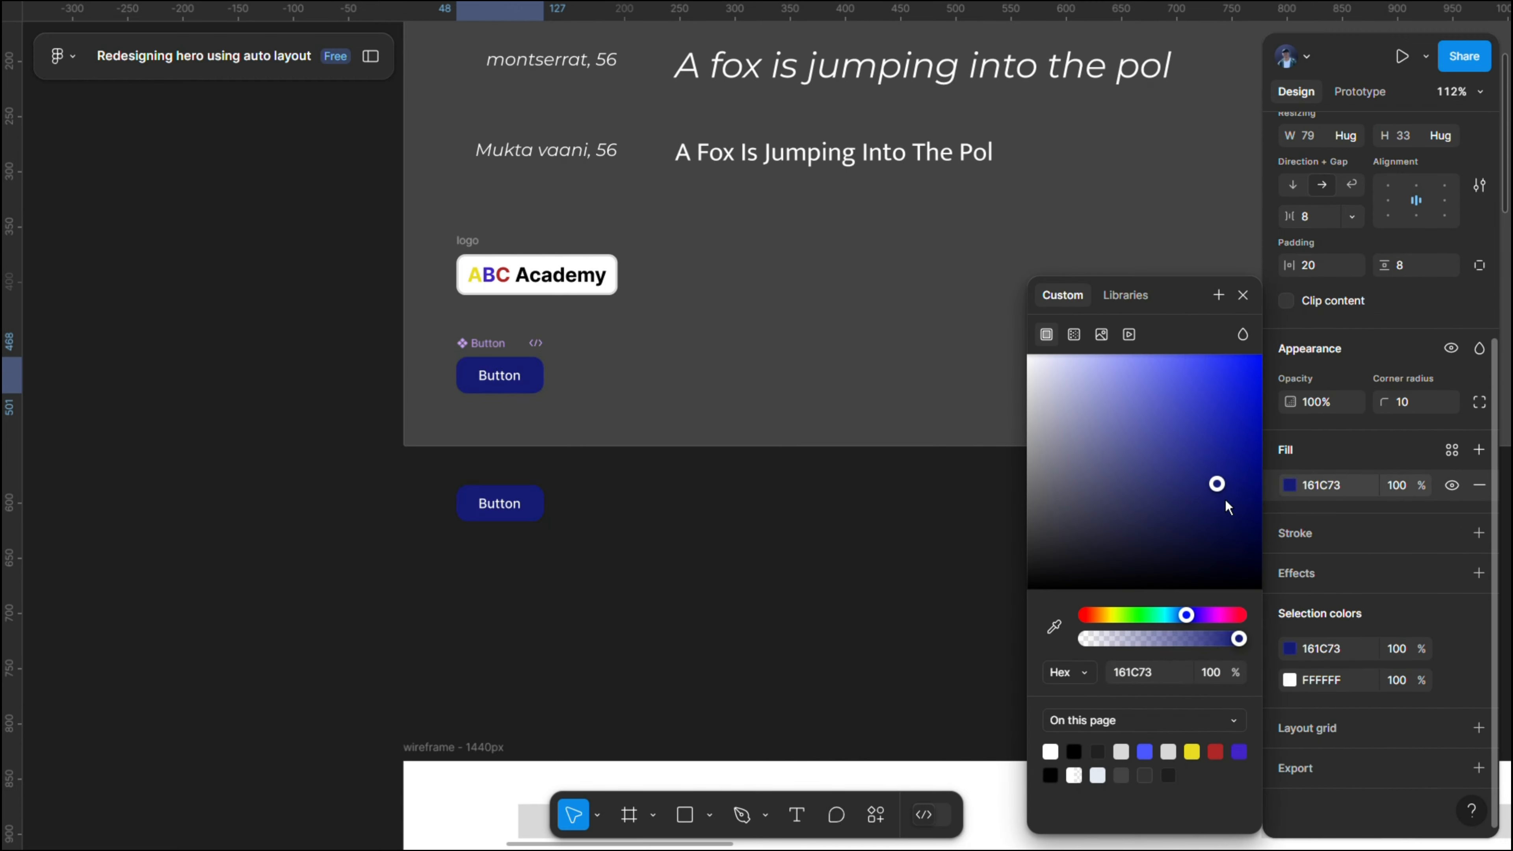
key(ctrl+z)
click(794, 467)
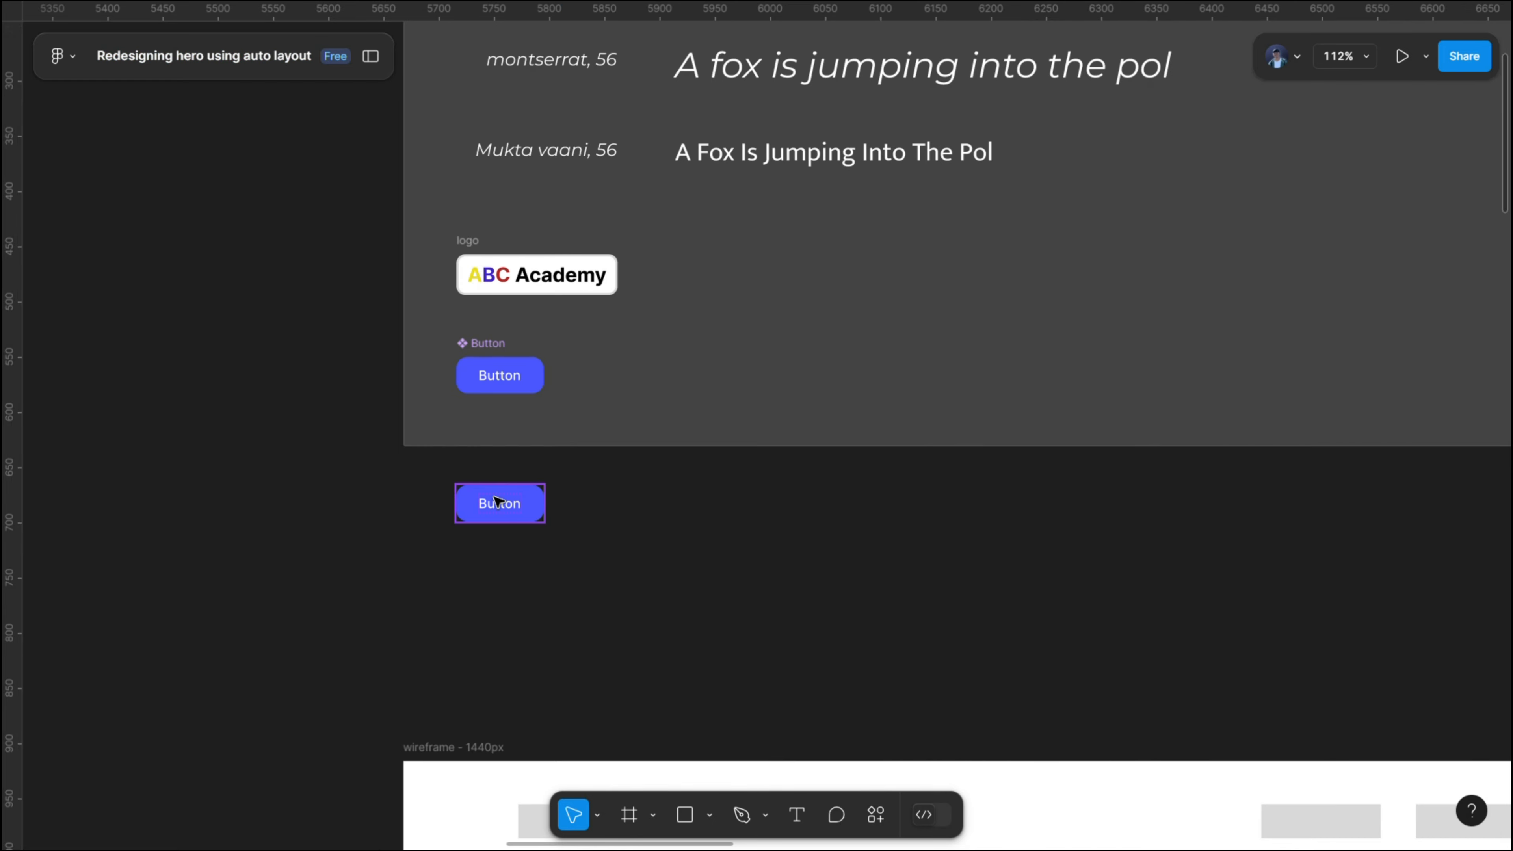
- Copy the button instance below the assets section and delete the original instance from the canvas
click(497, 501)
scroll(497, 502, down, 5)
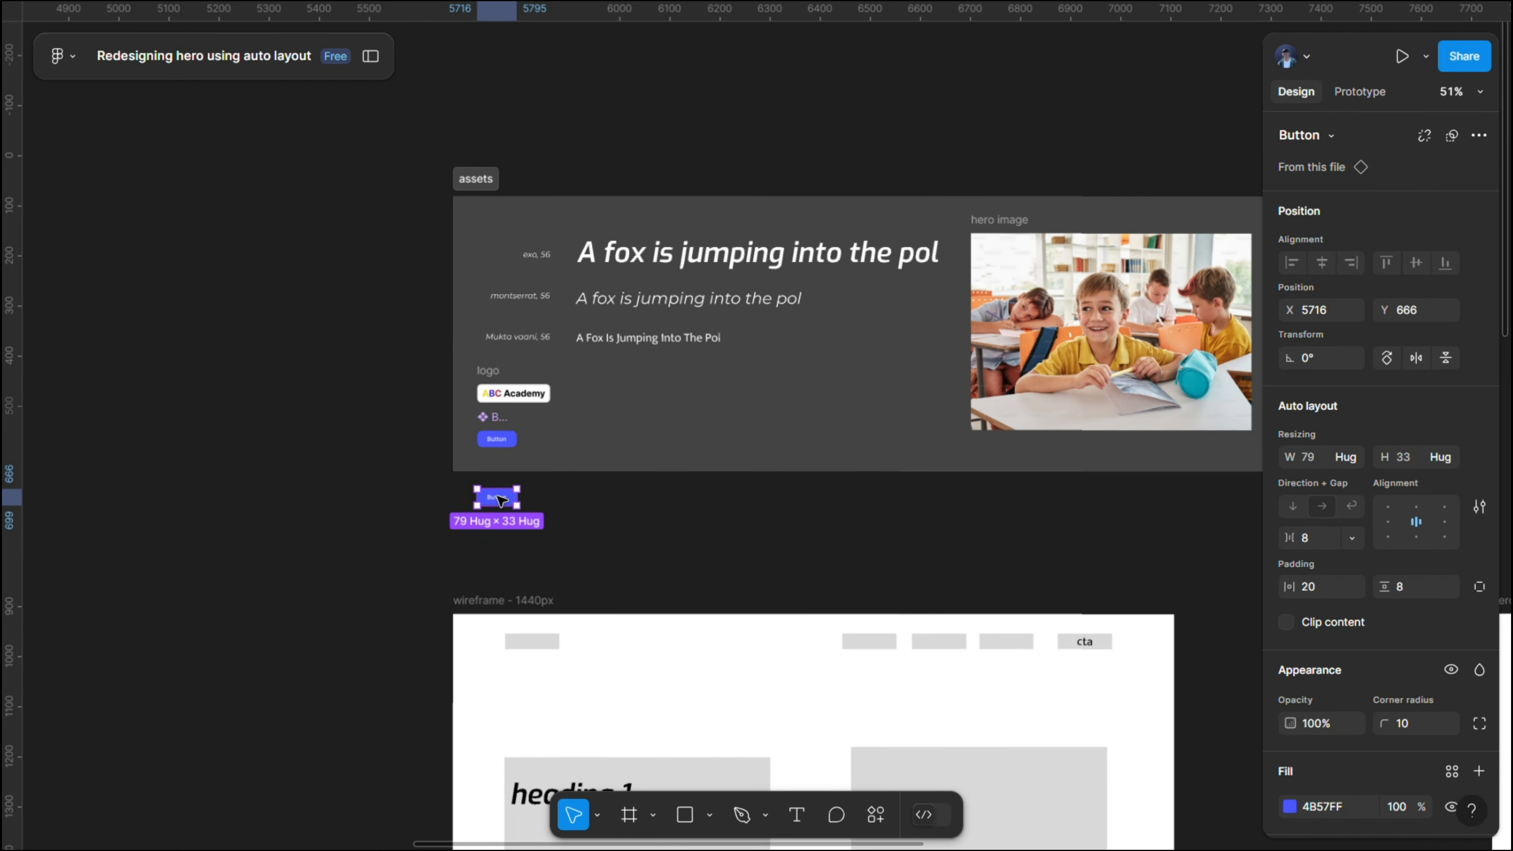
scroll(497, 501, up, 5)
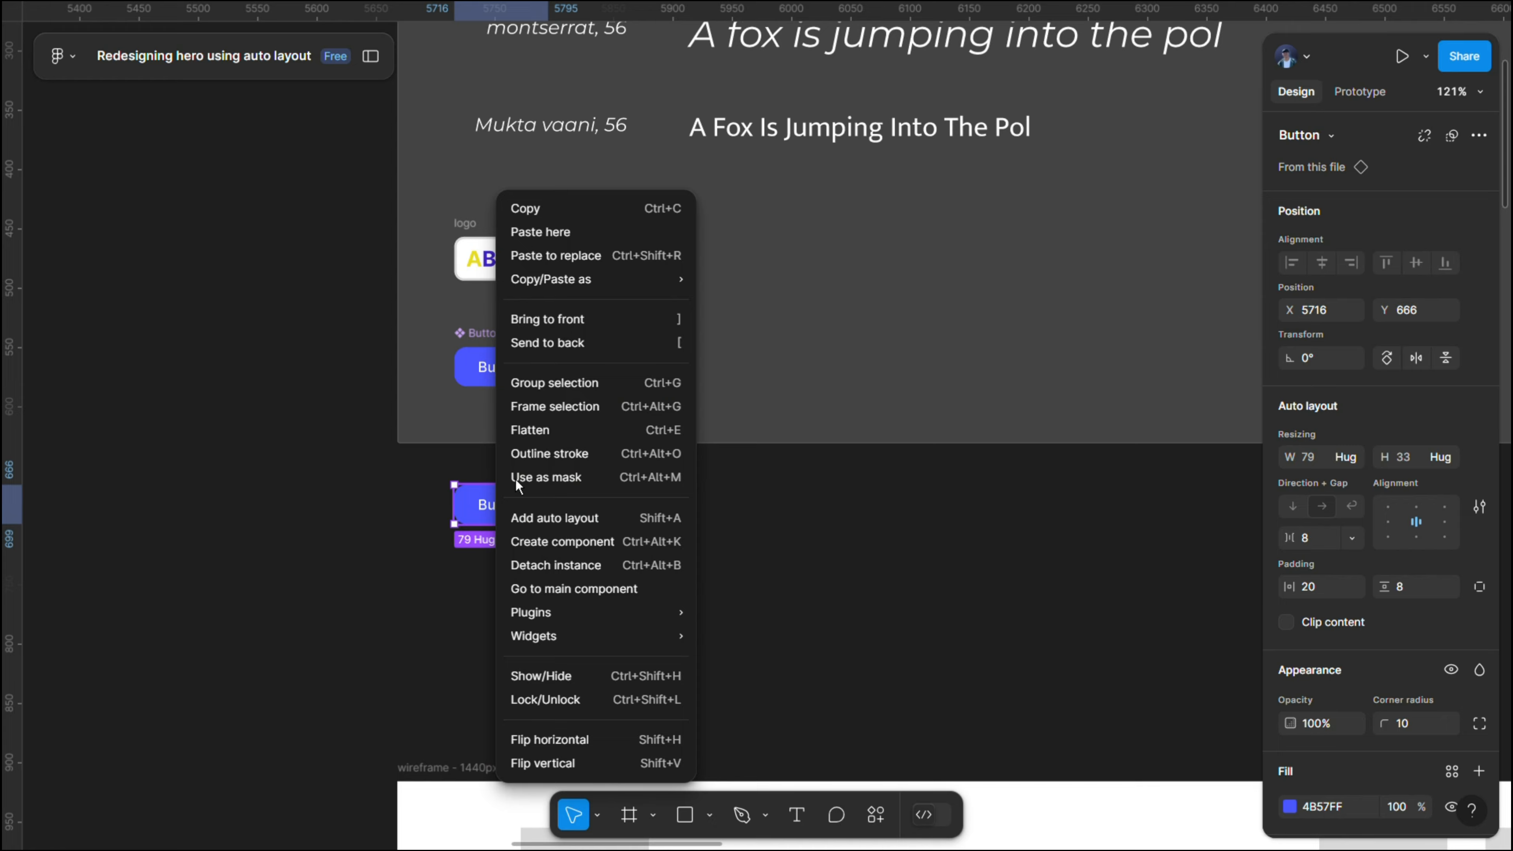
click(562, 215)
key(Delete)
- Paste the button instance into the "redesigned hero" frame and place it below the paragraph at X 76, Y 560
scroll(701, 471, down, 5)
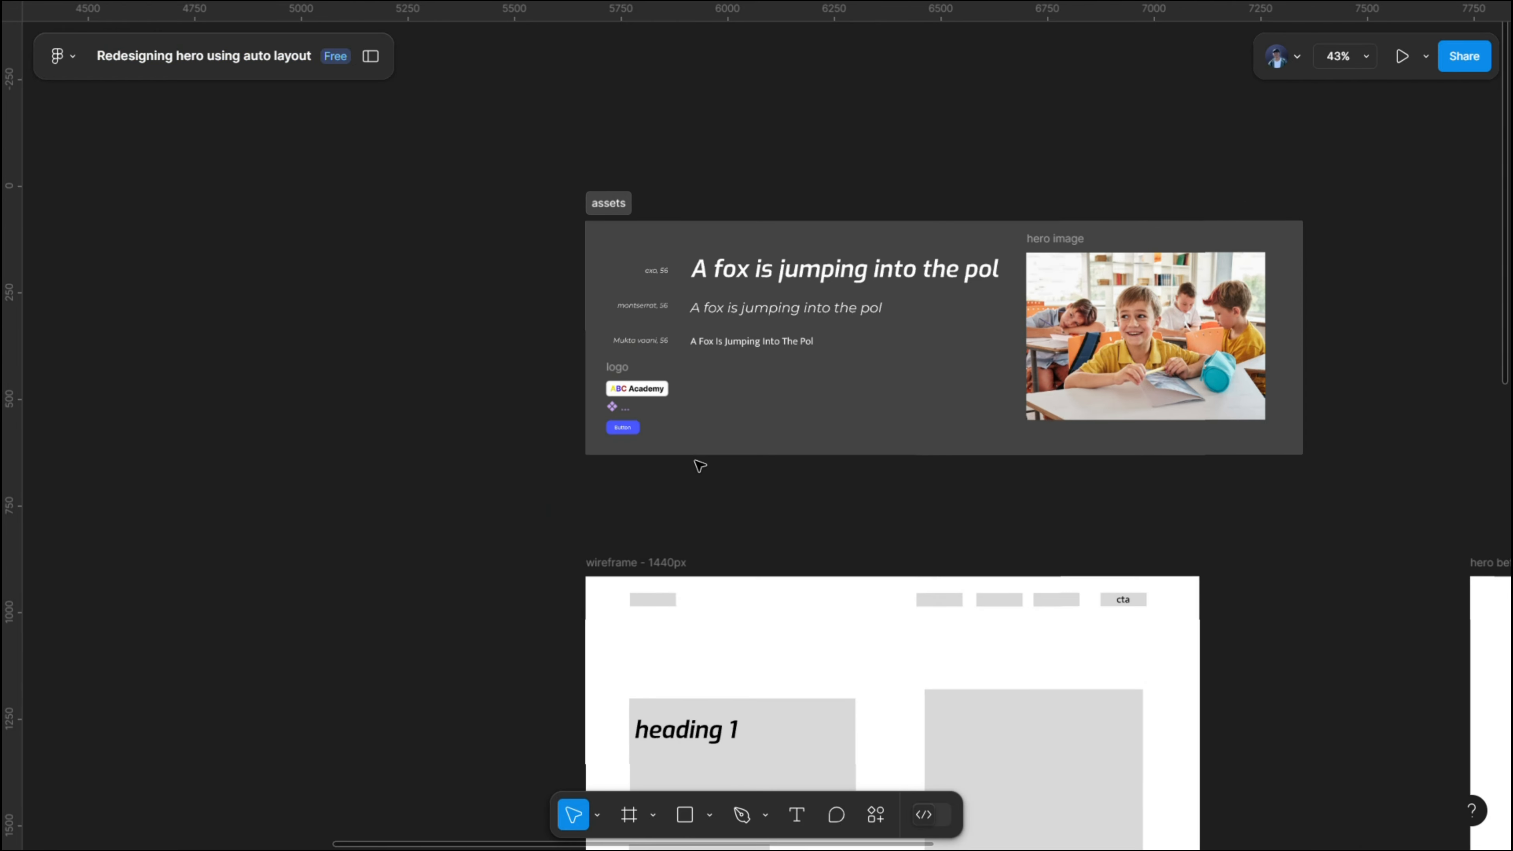
scroll(775, 465, right, 5)
scroll(878, 466, down, 4)
scroll(1020, 382, up, 5)
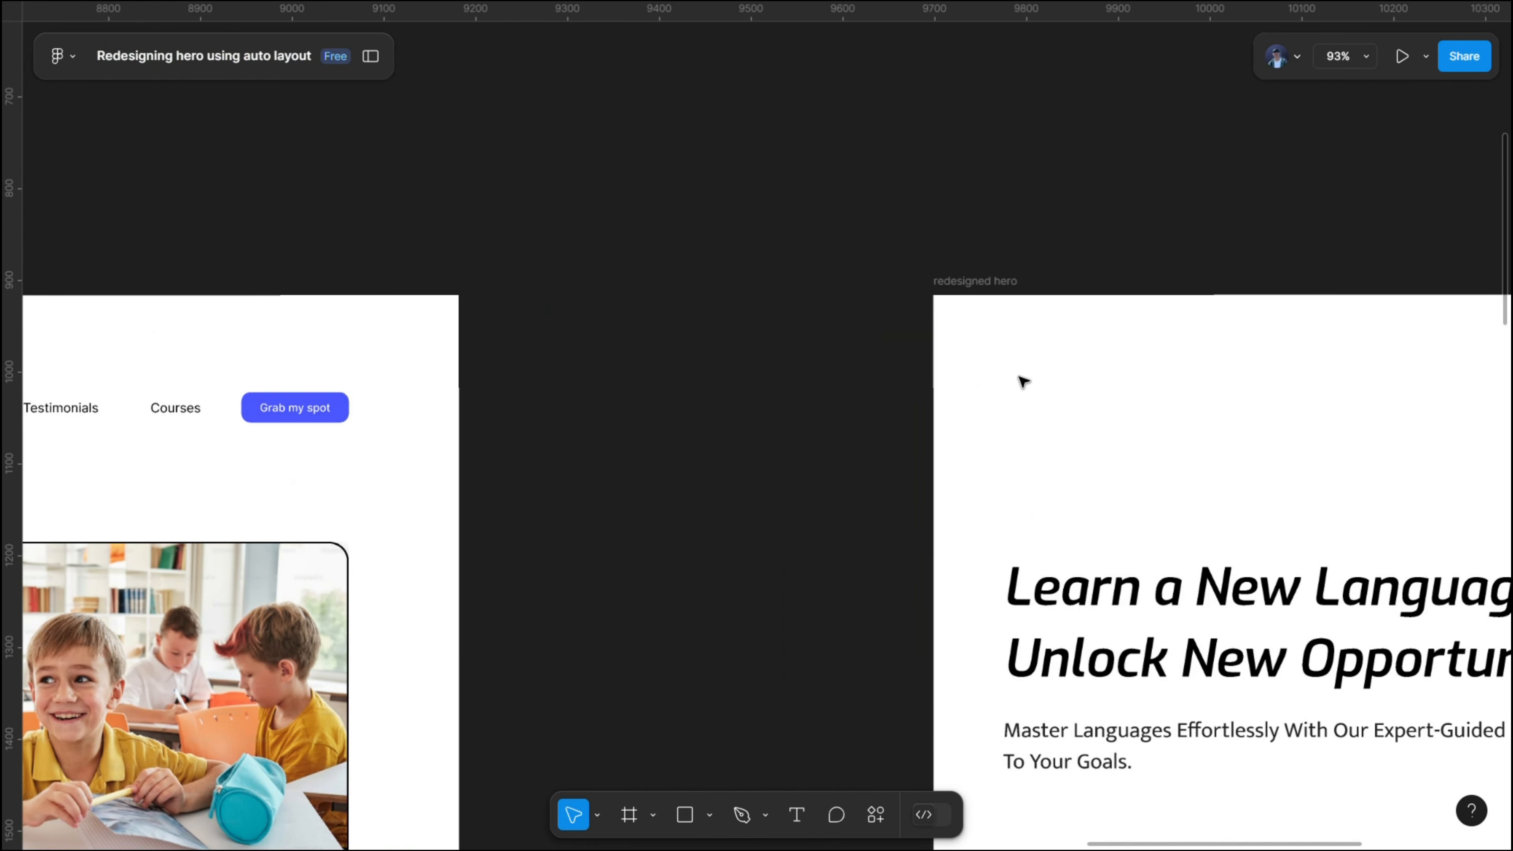
scroll(567, 341, right, 6)
scroll(477, 269, down, 3)
right_click(430, 201)
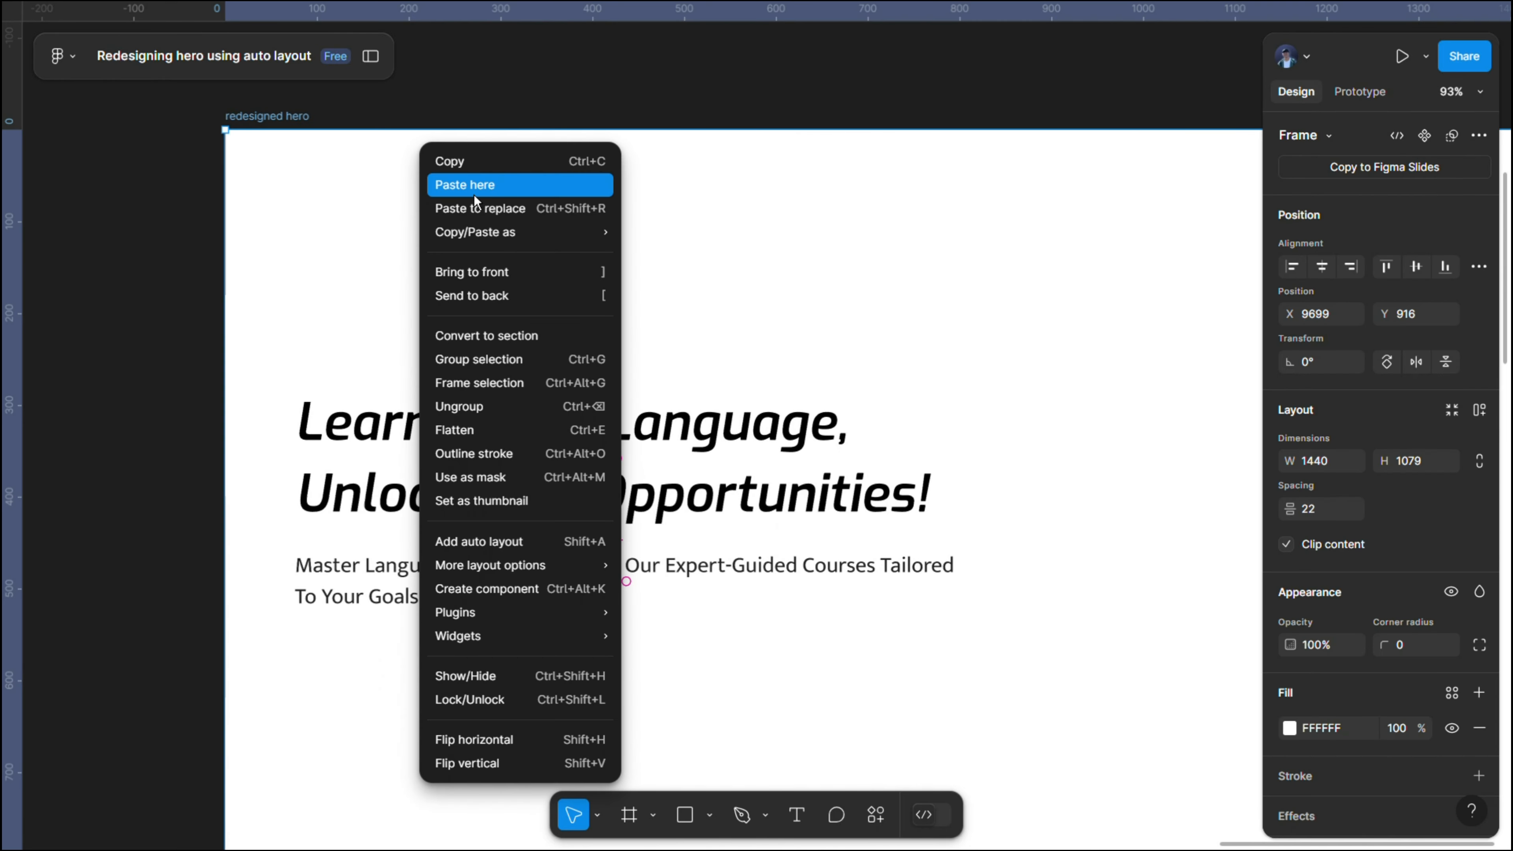
click(474, 184)
scroll(472, 206, down, 2)
scroll(473, 205, down, 2)
drag(473, 206, 557, 377)
scroll(403, 456, up, 5)
scroll(570, 396, down, 3)
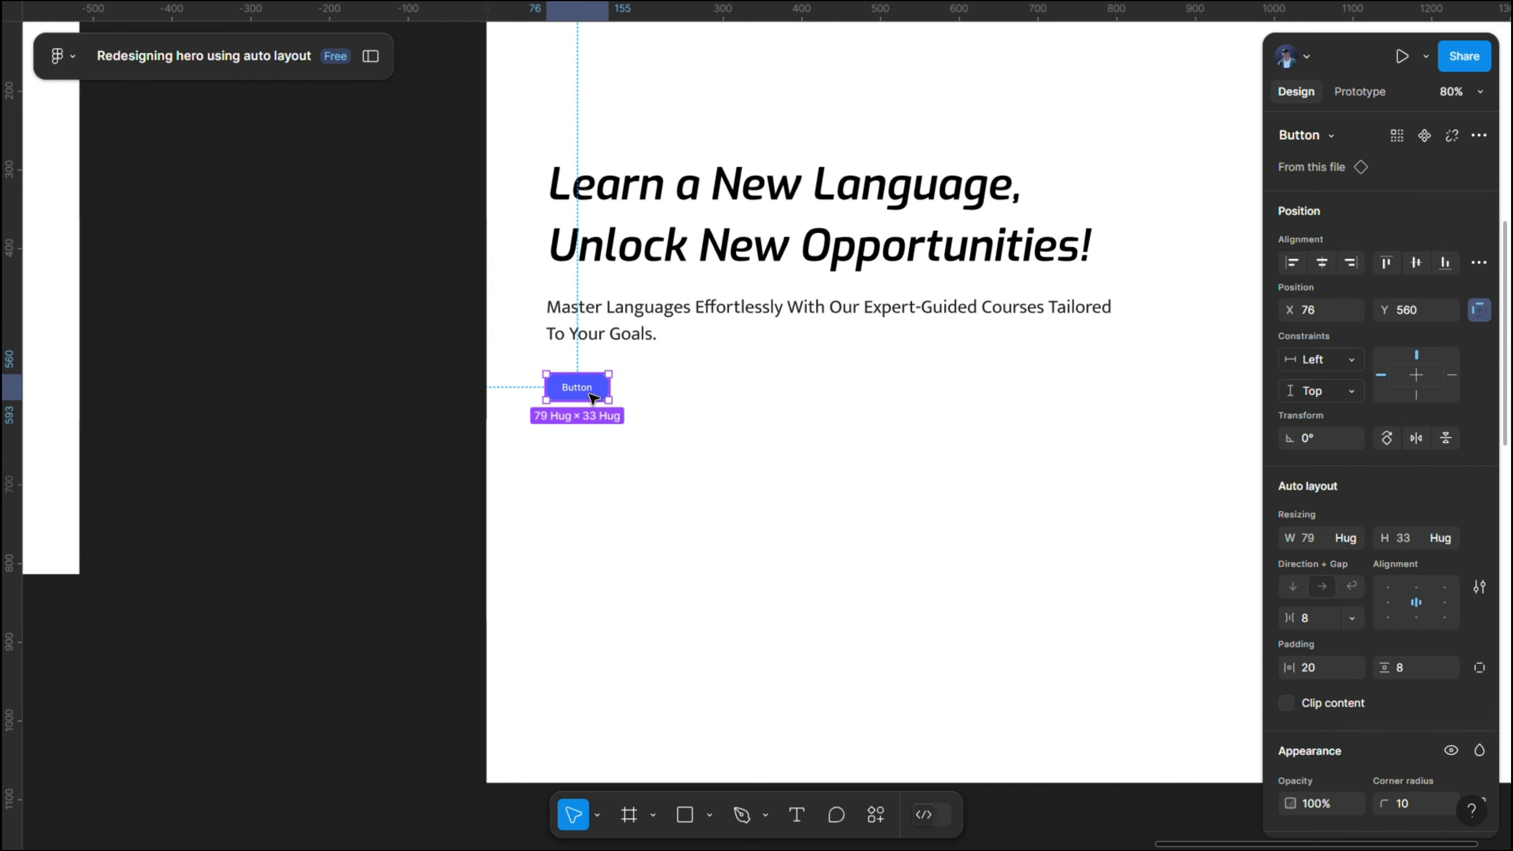
- Copy the button label from the "hero before" design and replace the new button's label with it: "Start Your Language Journey Today!"
scroll(571, 397, left, 15)
double_click(559, 396)
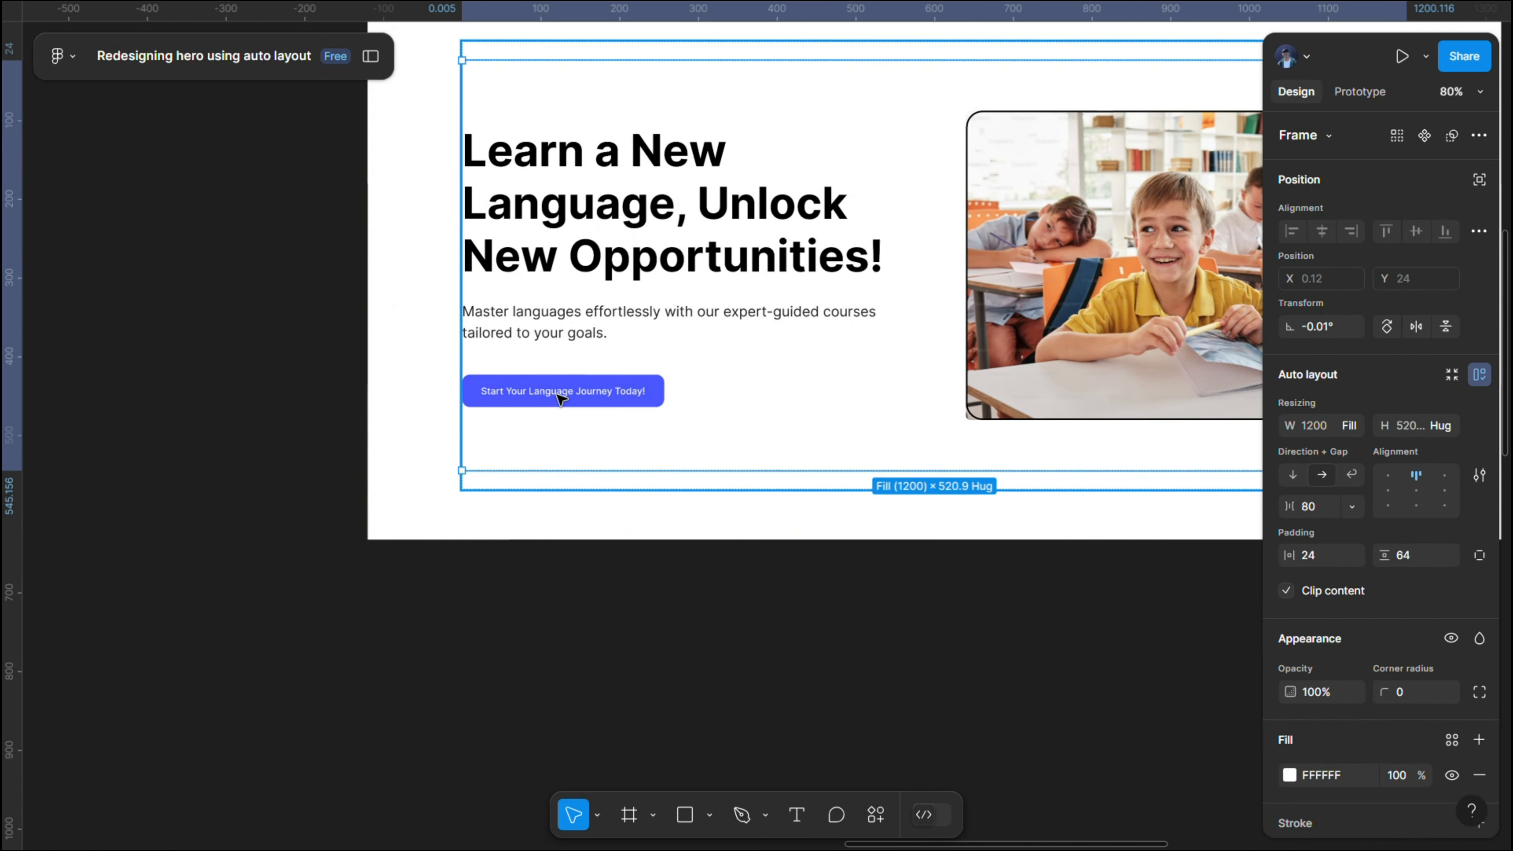
double_click(559, 396)
double_click(559, 396)
double_click(559, 396)
double_click(559, 397)
double_click(560, 398)
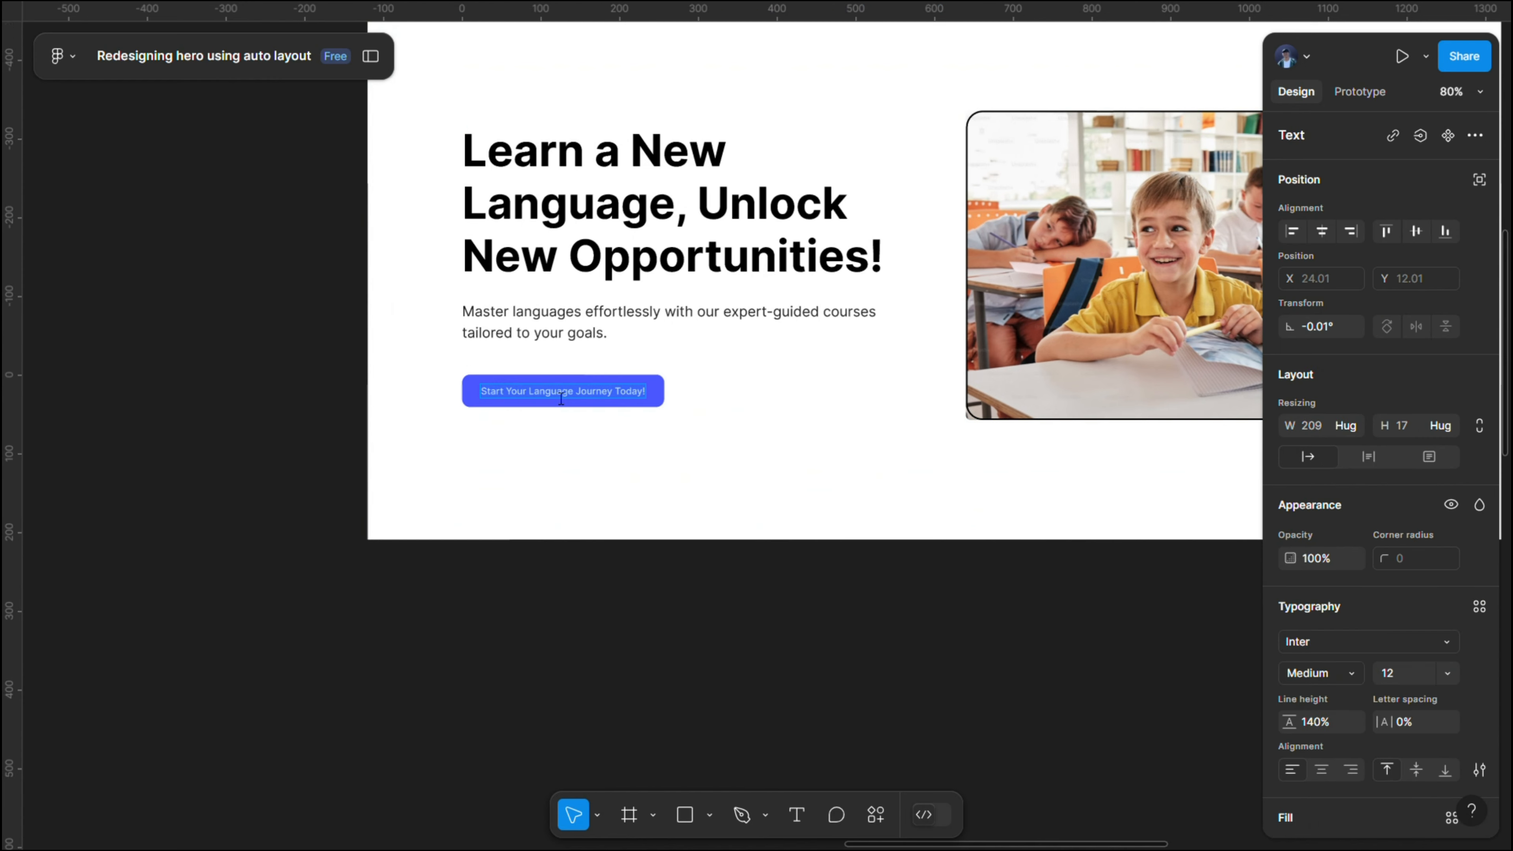
key(Escape)
scroll(800, 379, right, 15)
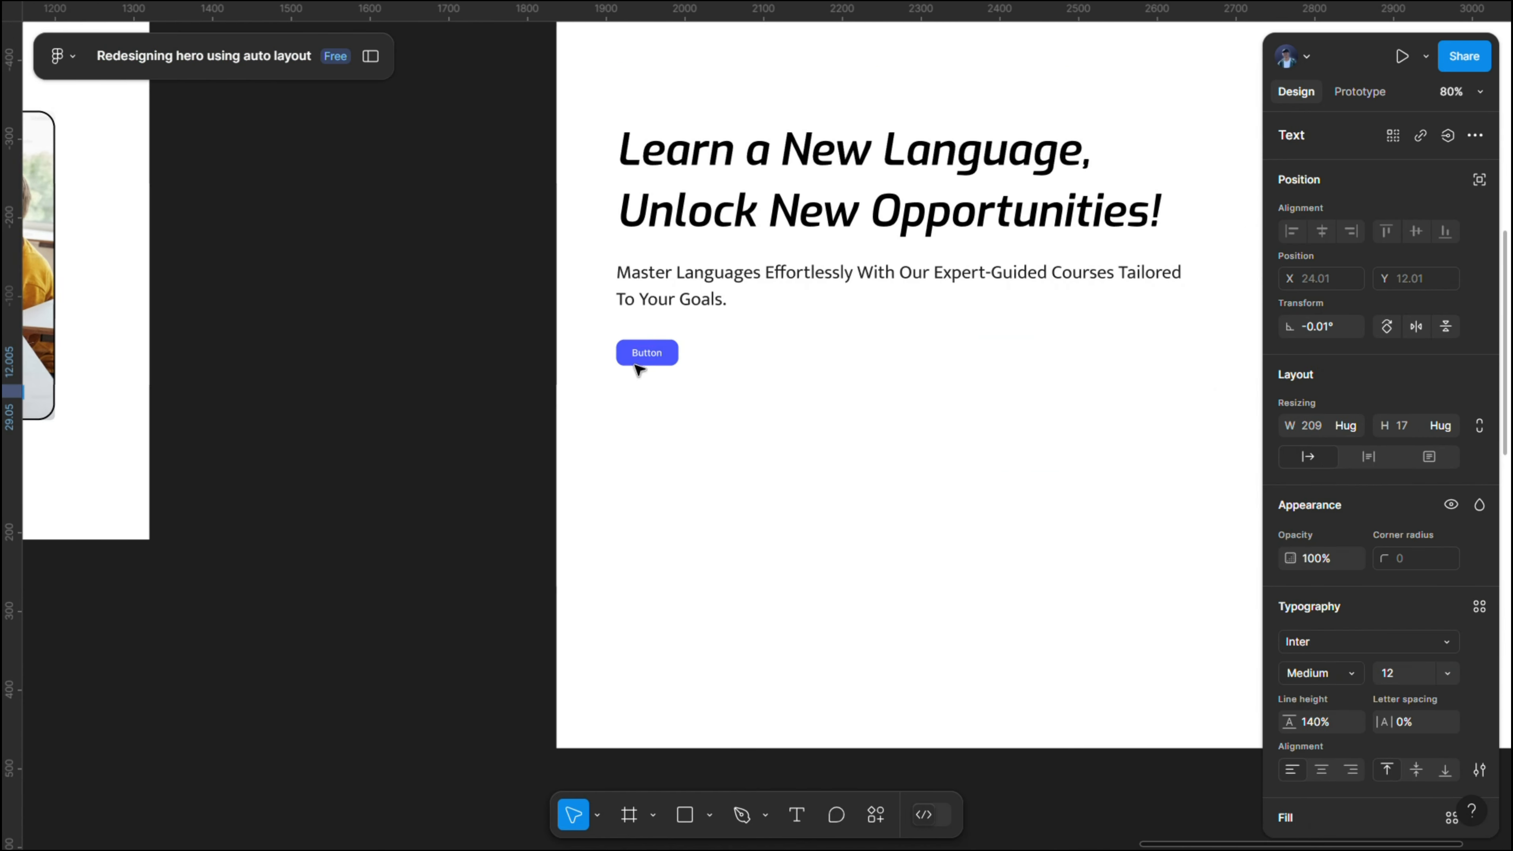
key(Escape)
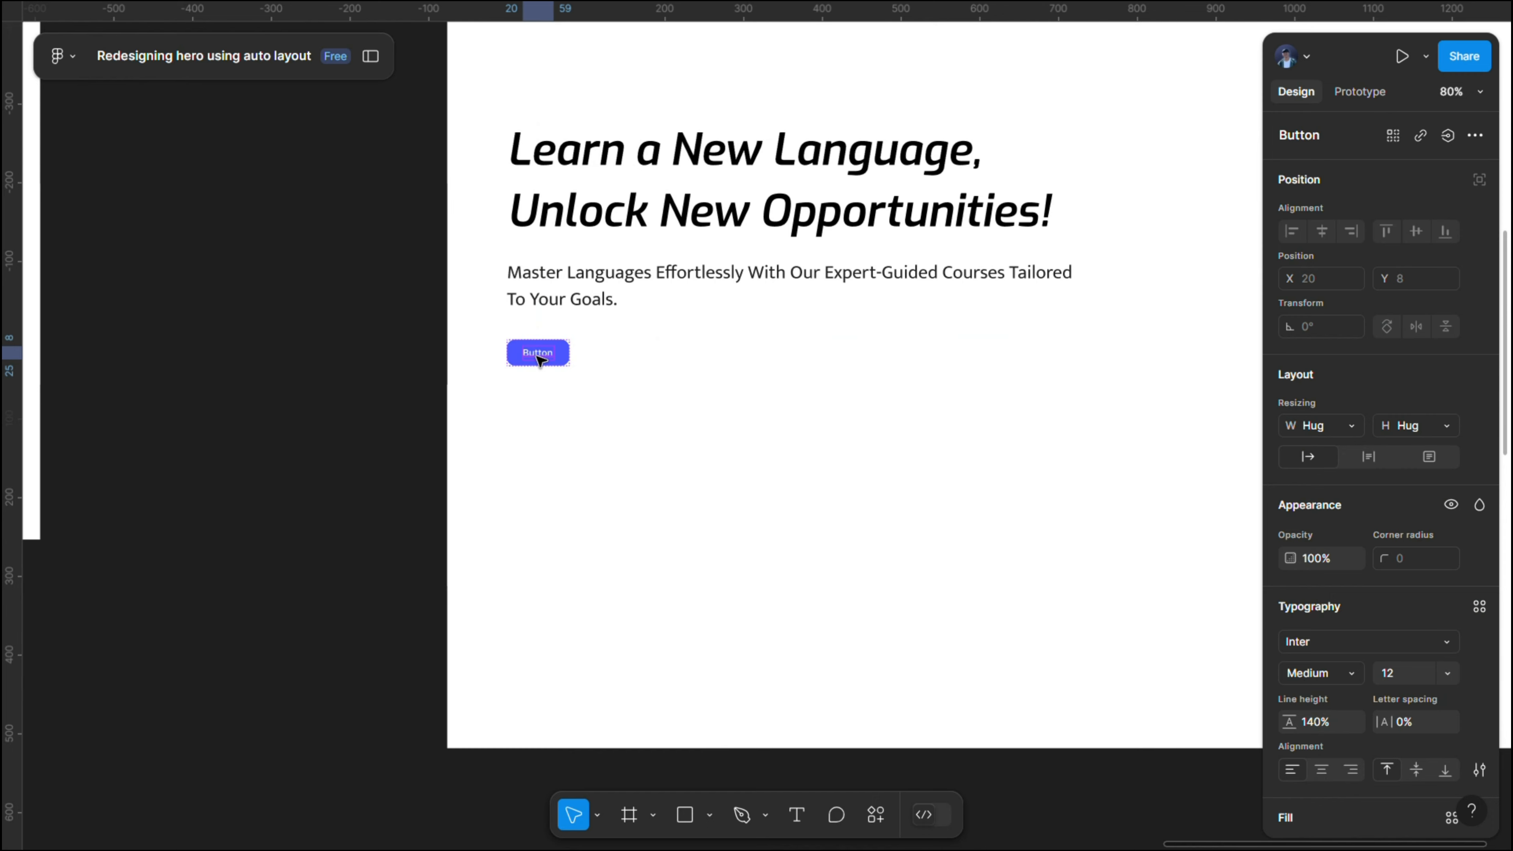
double_click(539, 358)
key(ctrl+v)
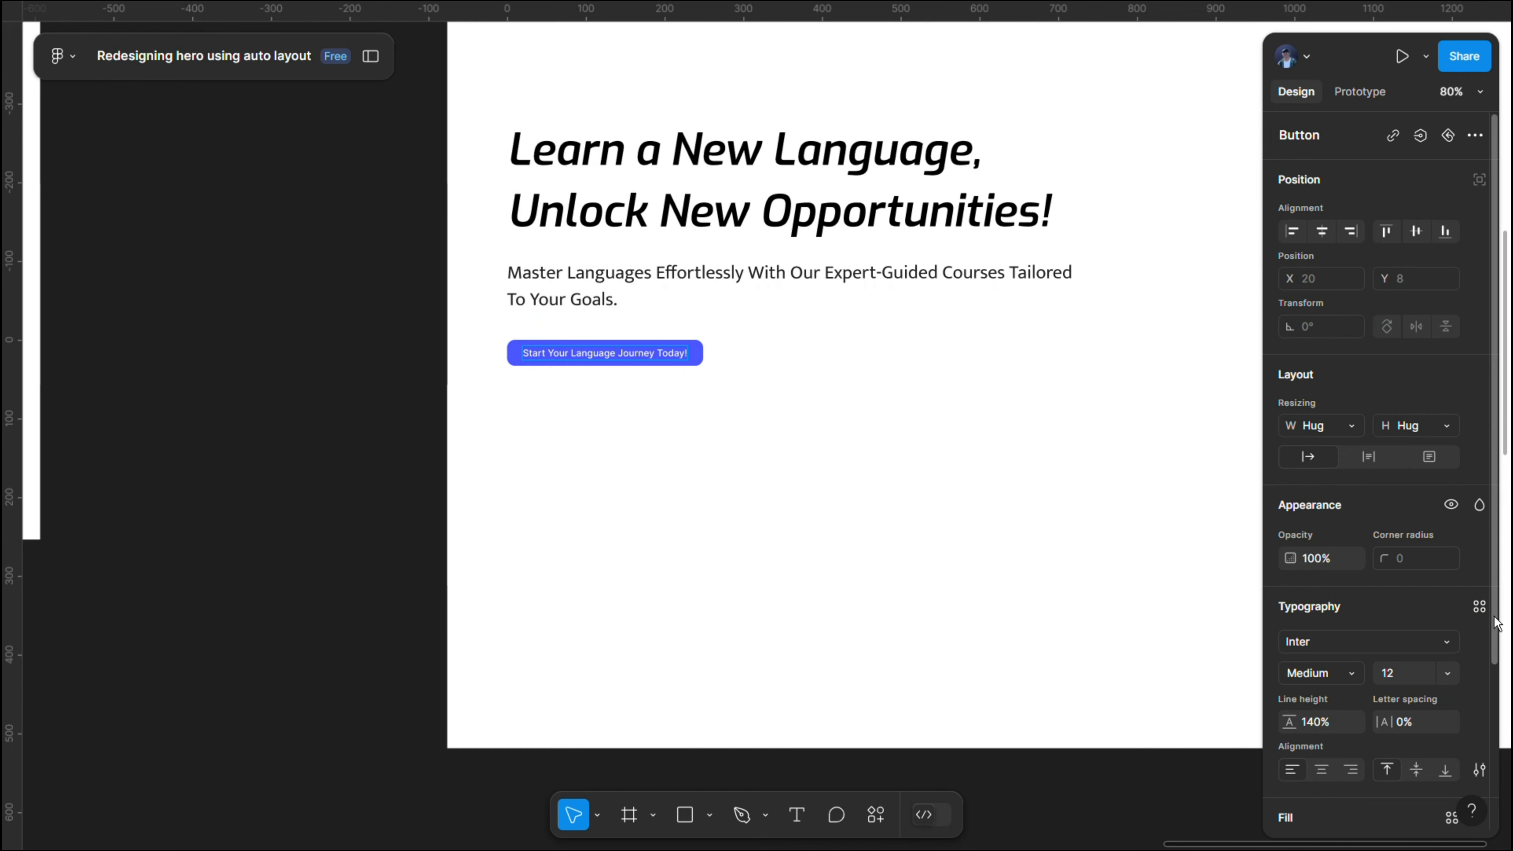
click(1397, 644)
click(1481, 610)
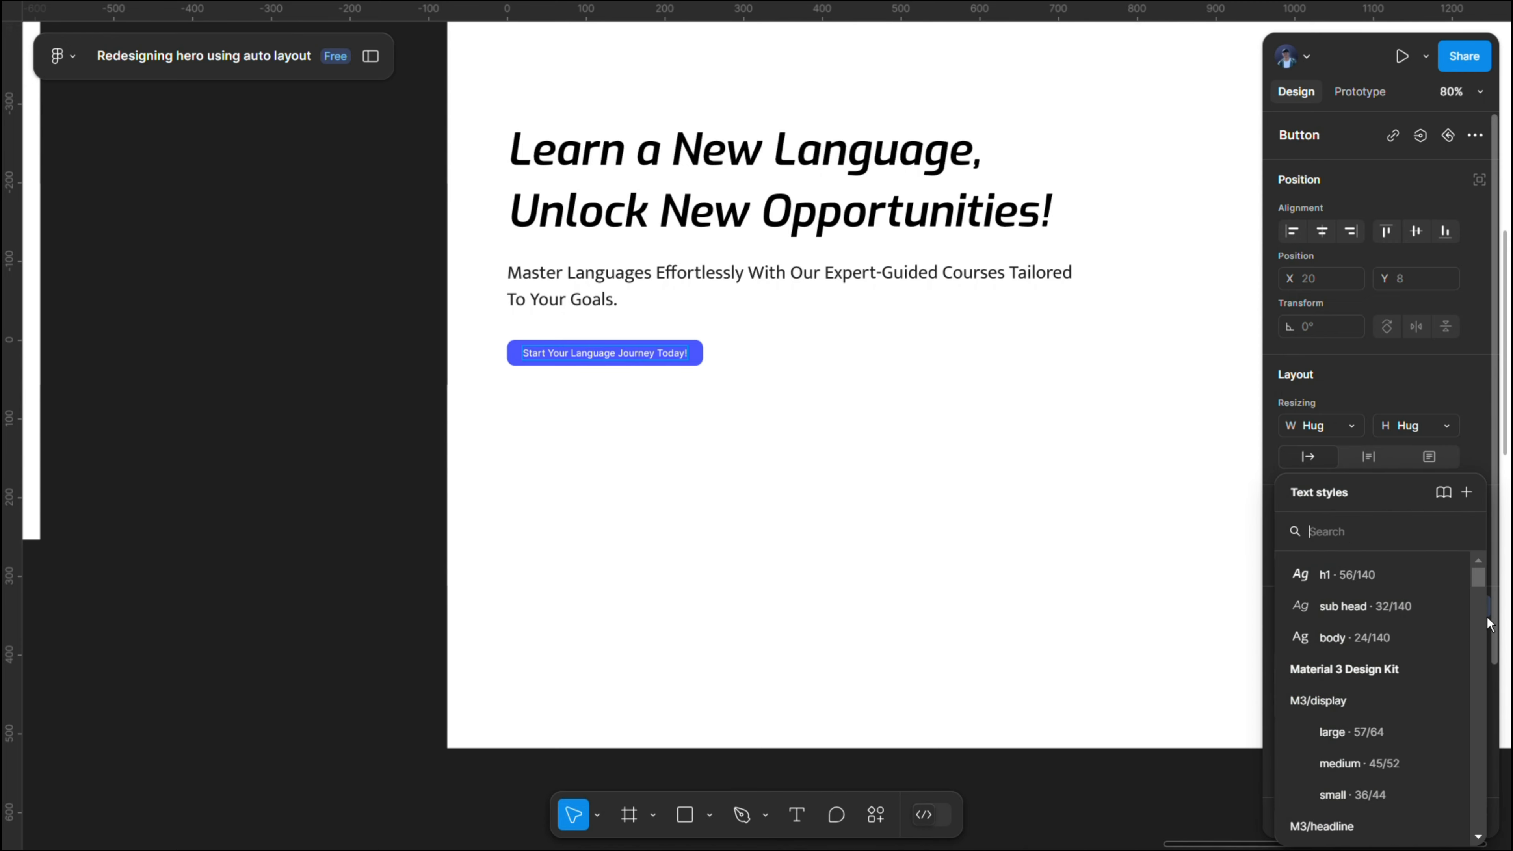
click(1359, 644)
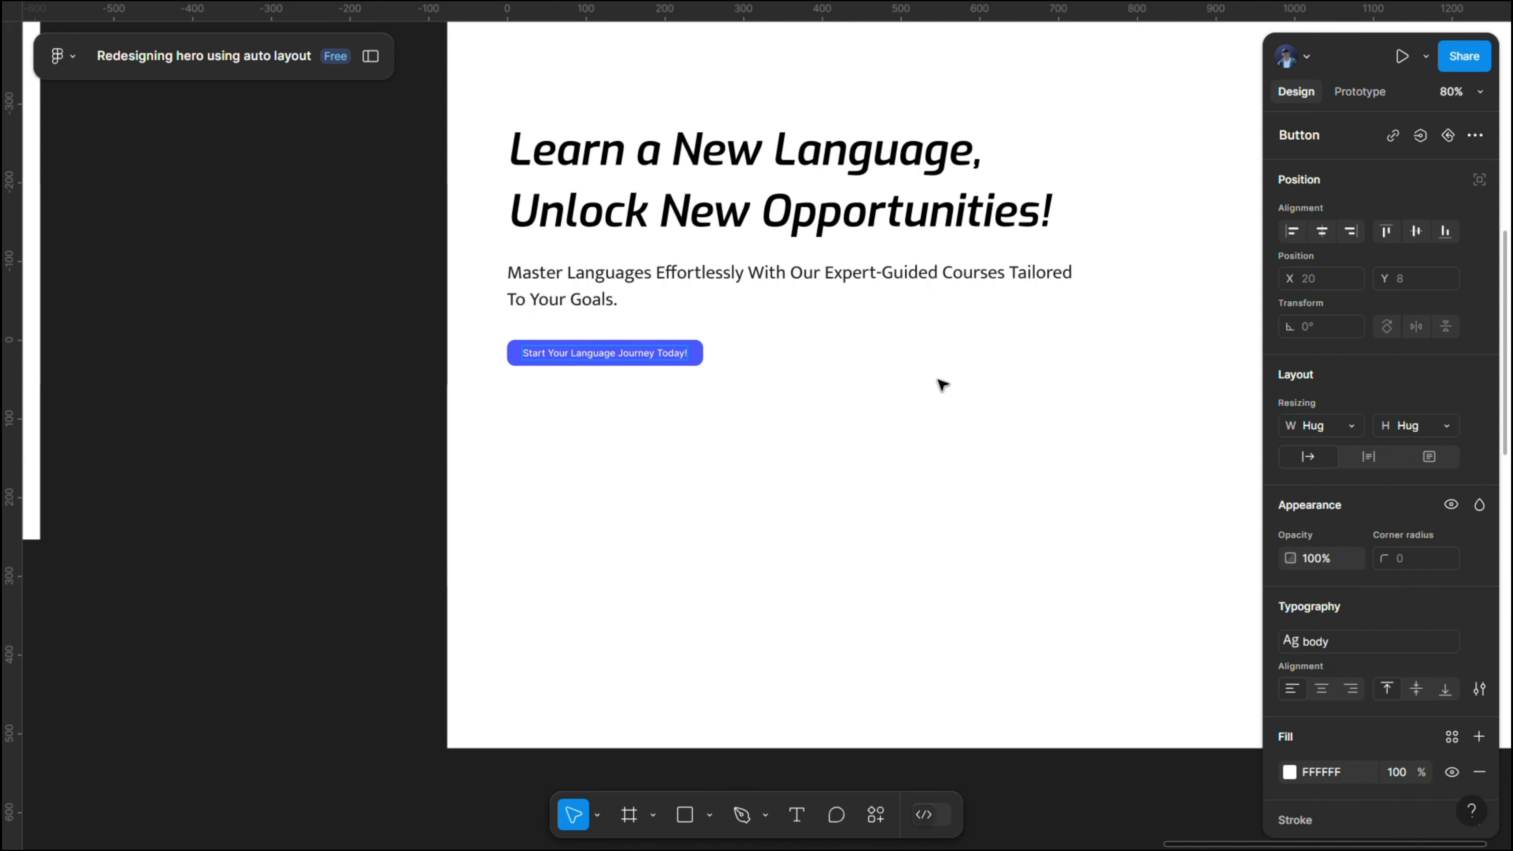
key(ctrl+z)
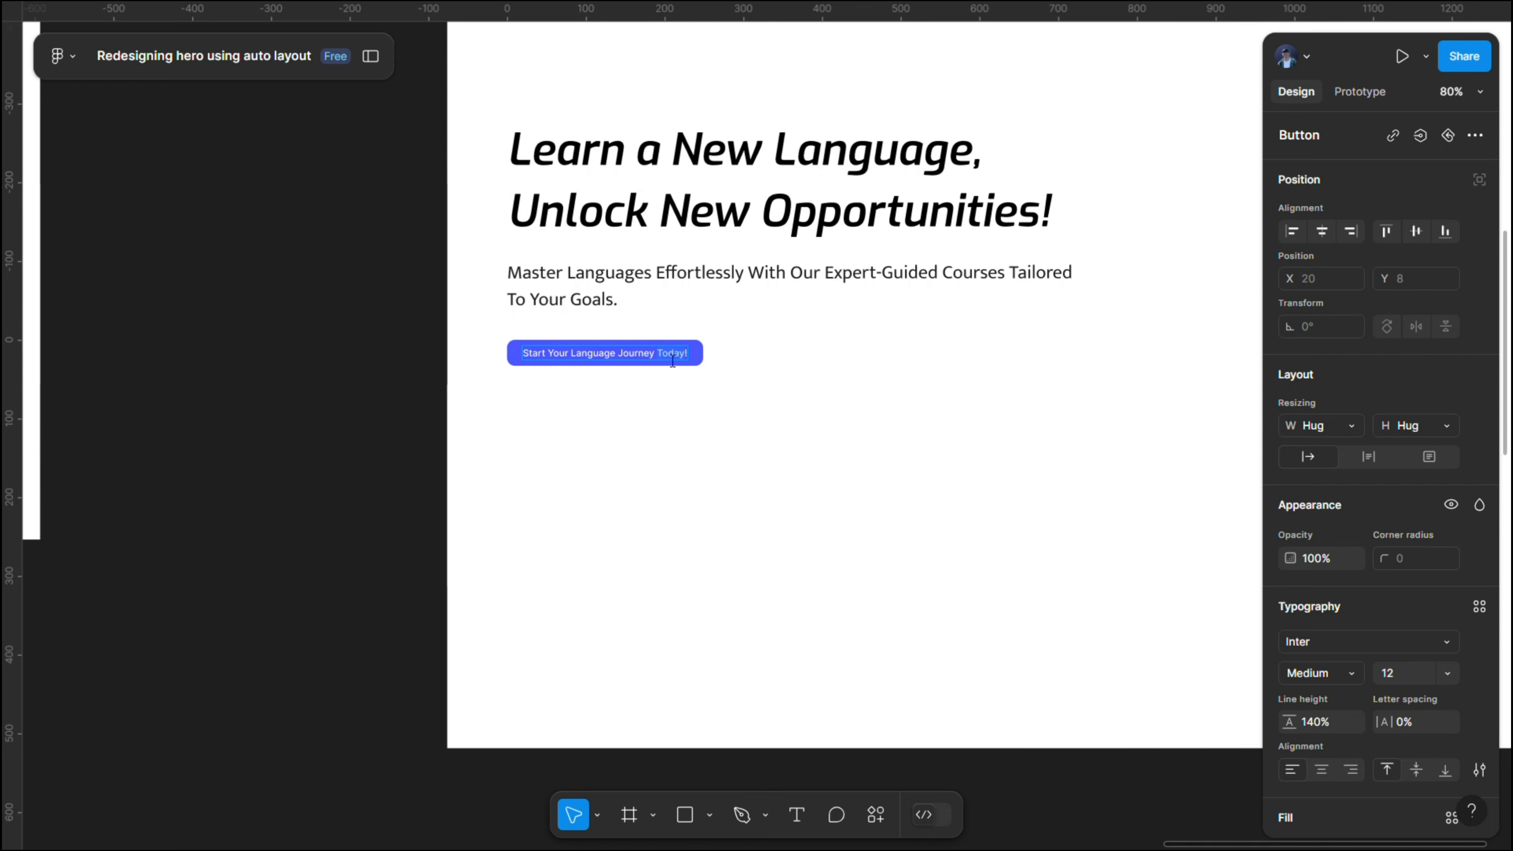
- Apply the body text style to the new button's label
click(1470, 609)
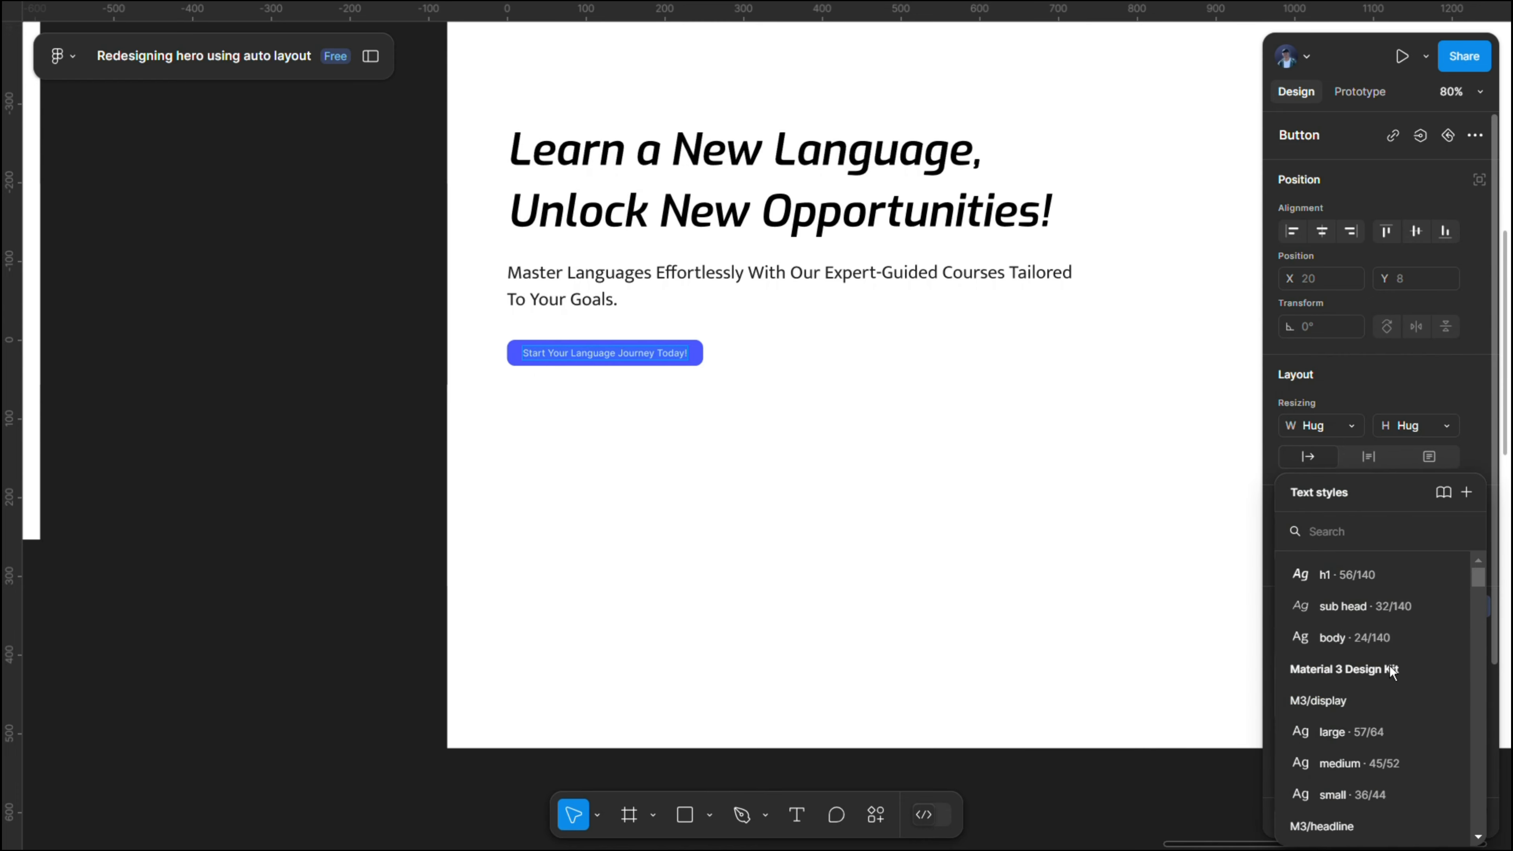
click(1378, 634)
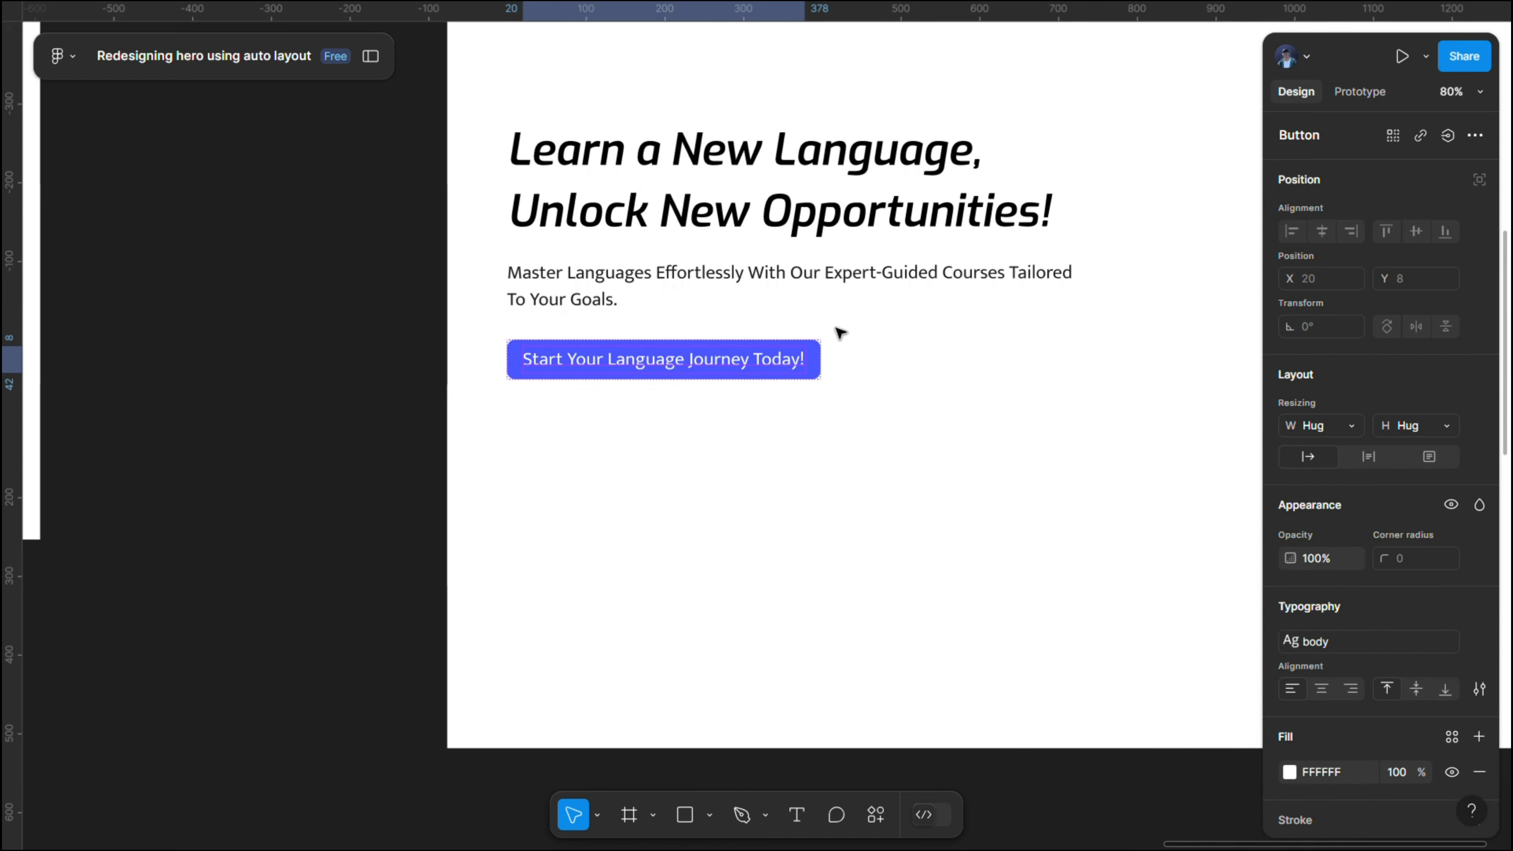
- Wrap the heading and paragraph in a vertical auto layout frame and set its gap to 16
click(705, 173)
drag(905, 95, 717, 219)
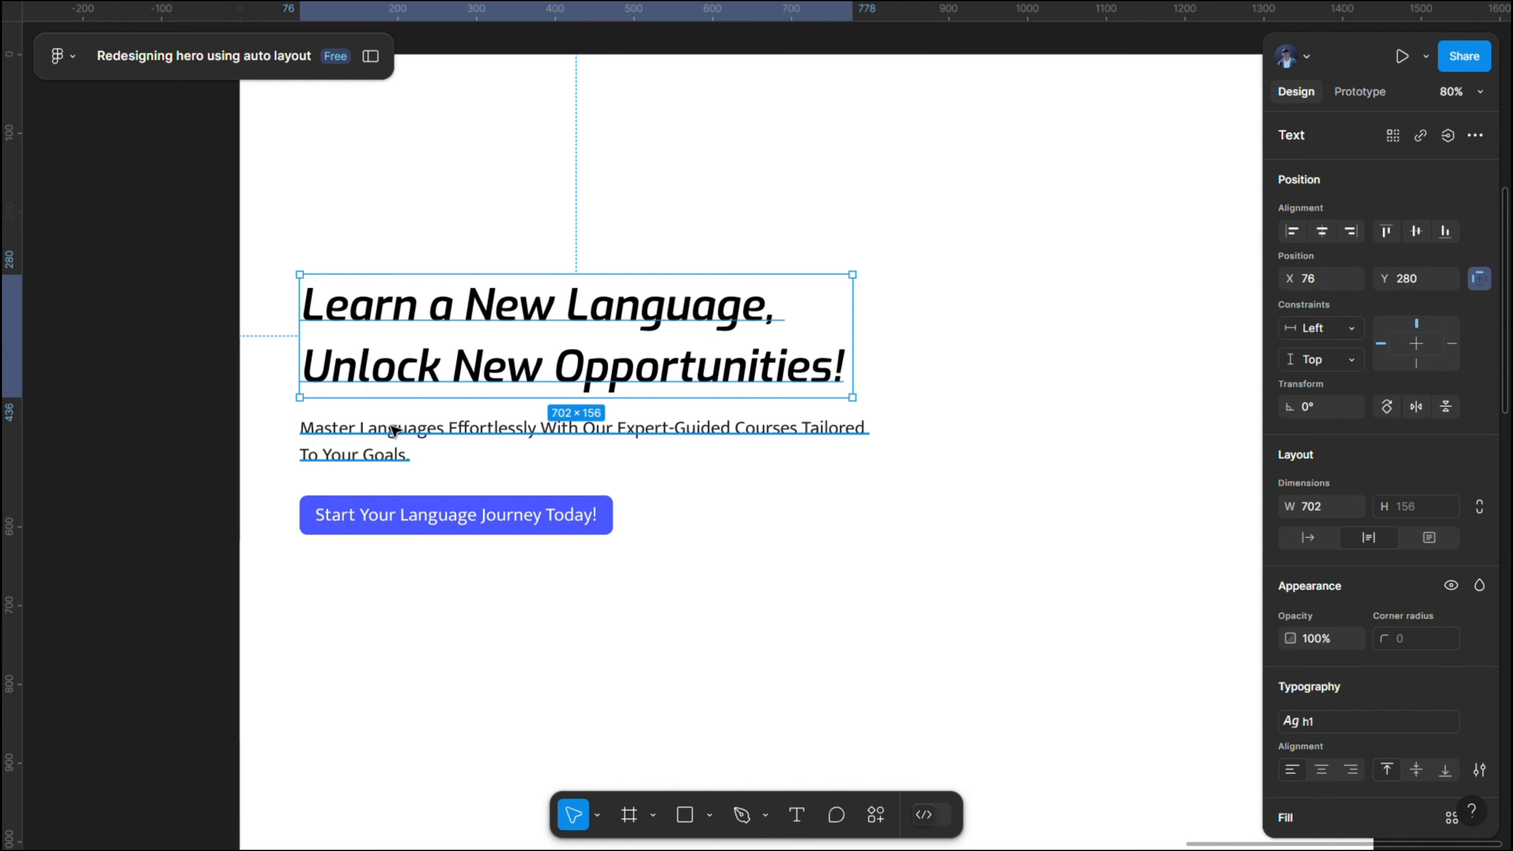
shift+click(396, 429)
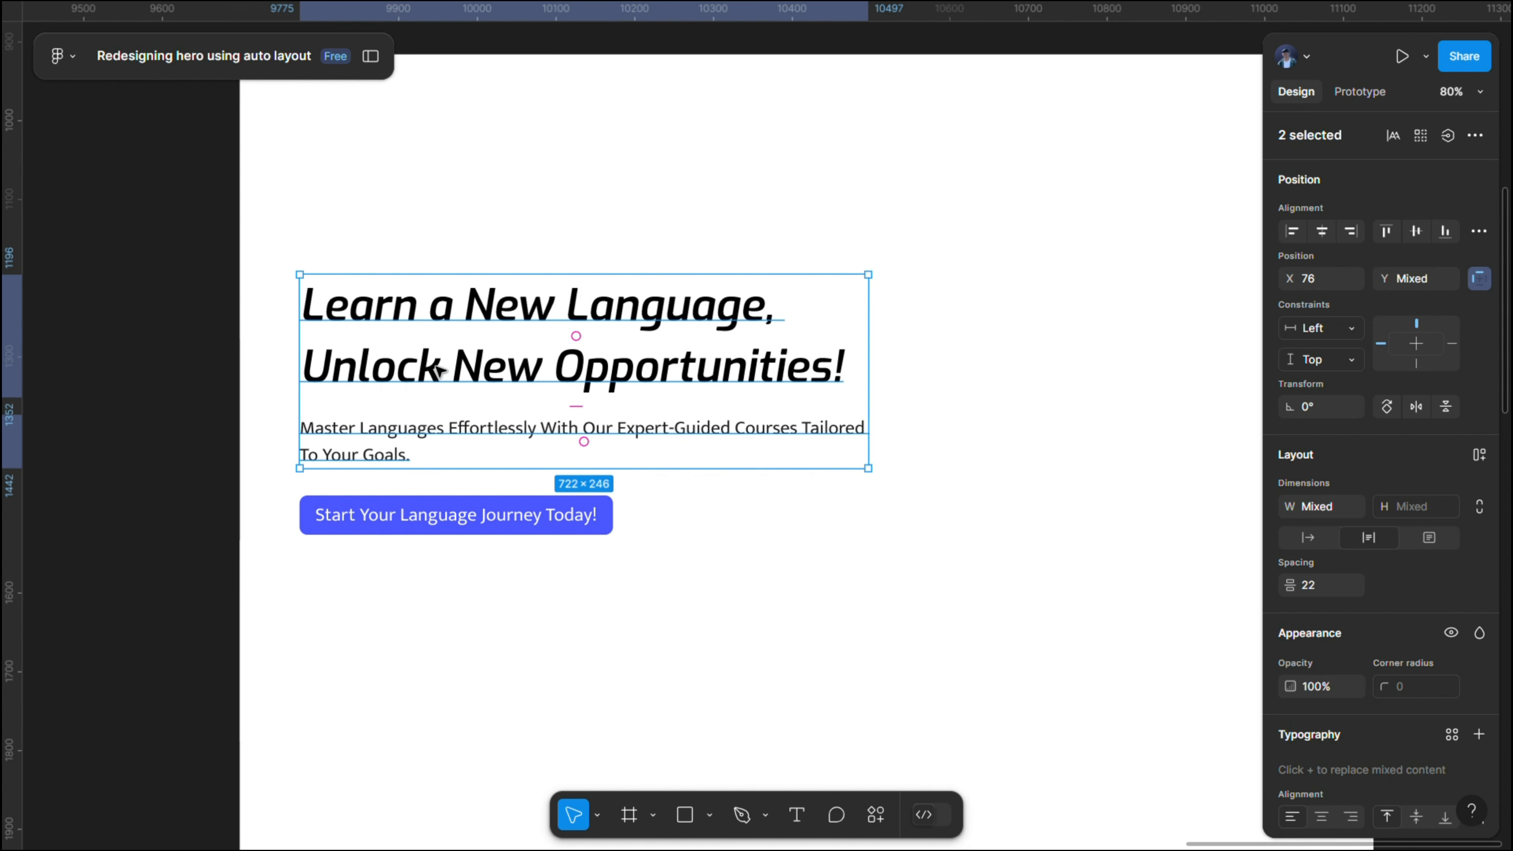
key(shift+a)
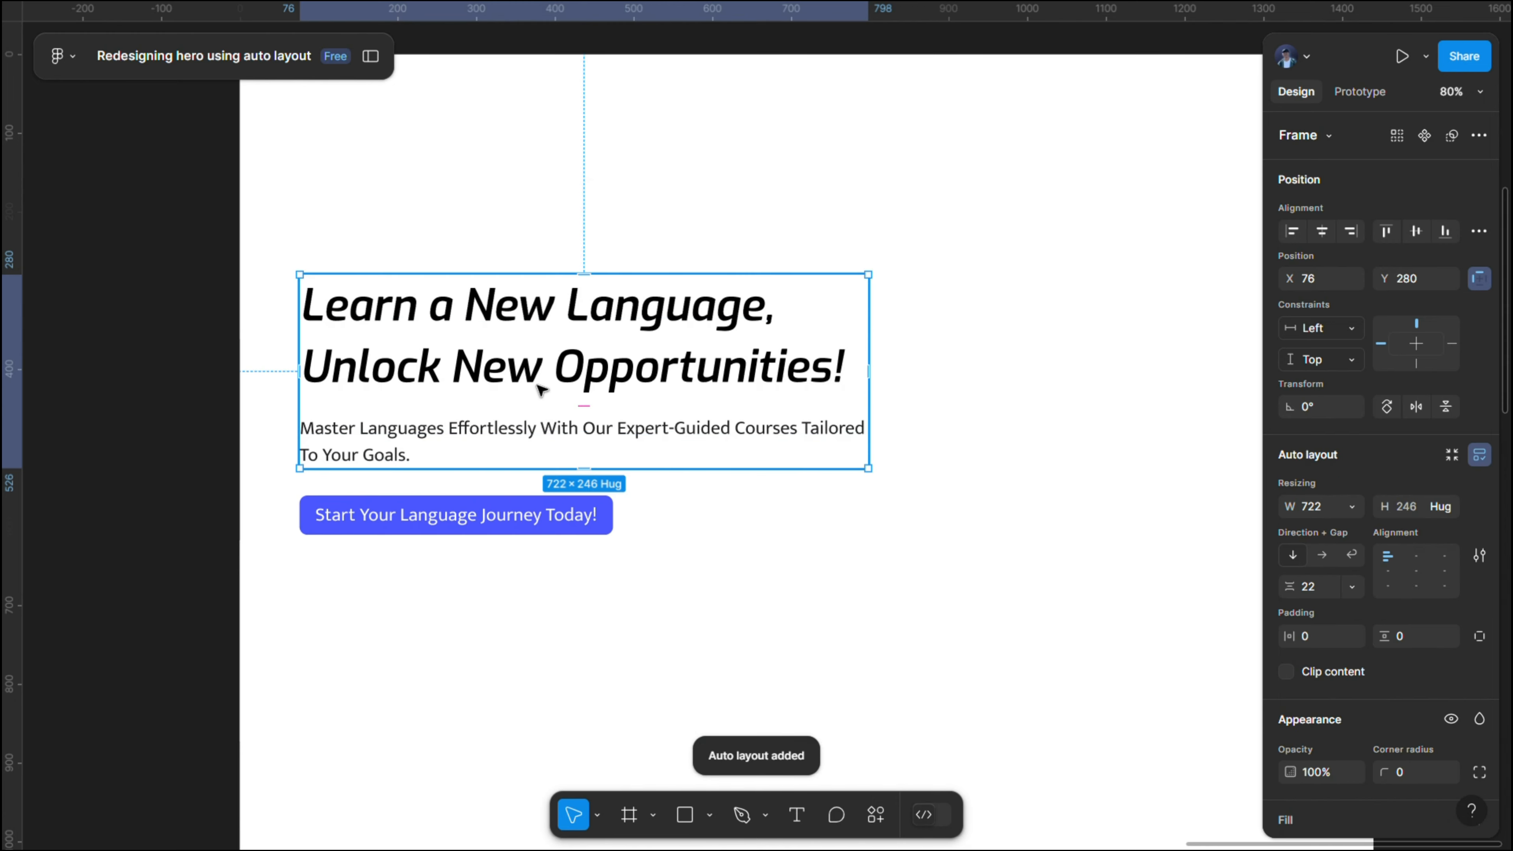
click(612, 420)
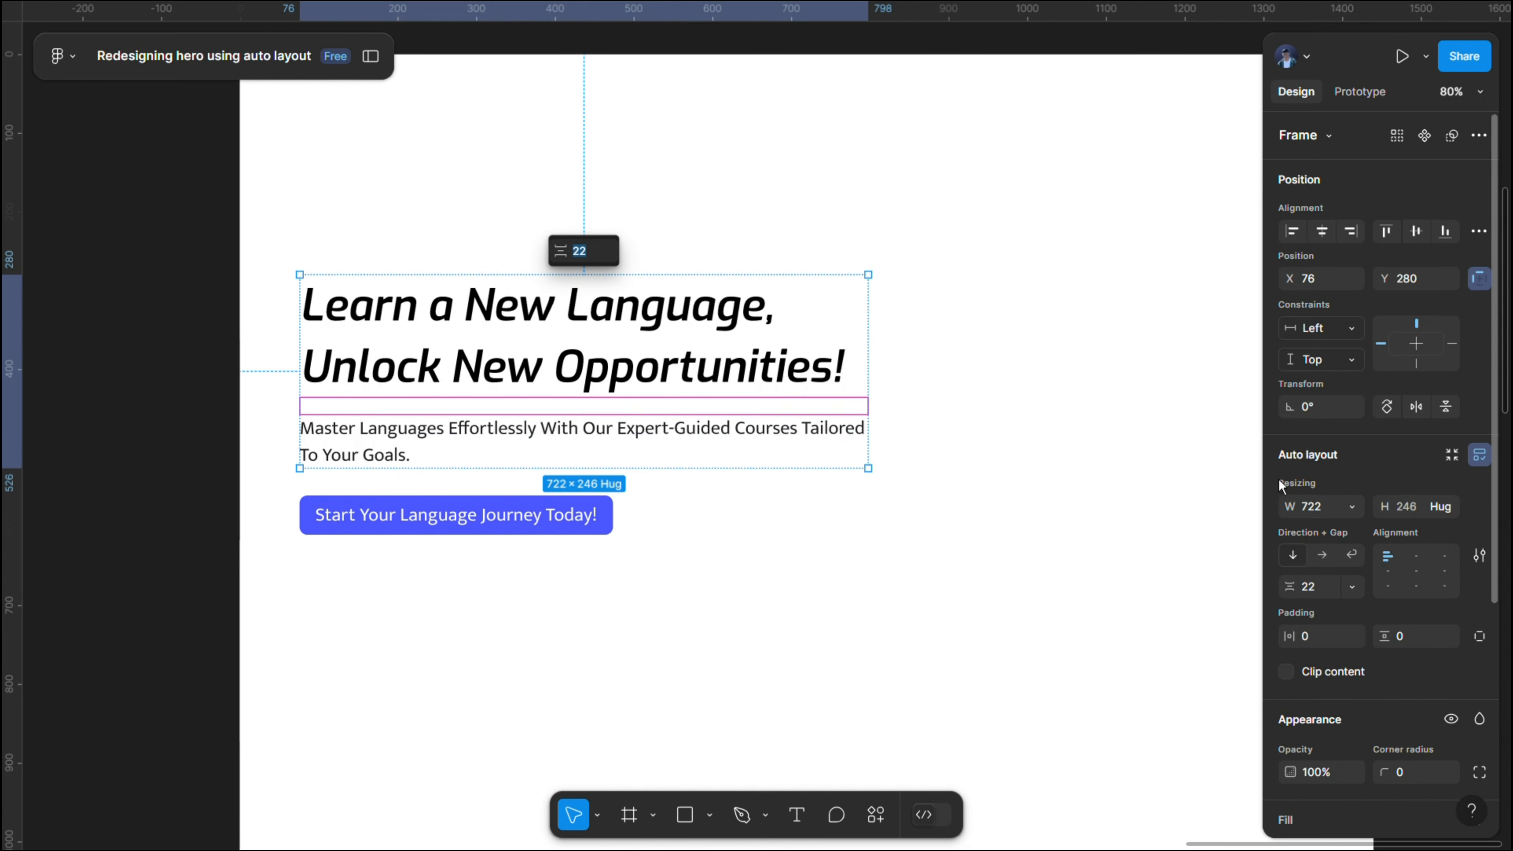
click(1331, 590)
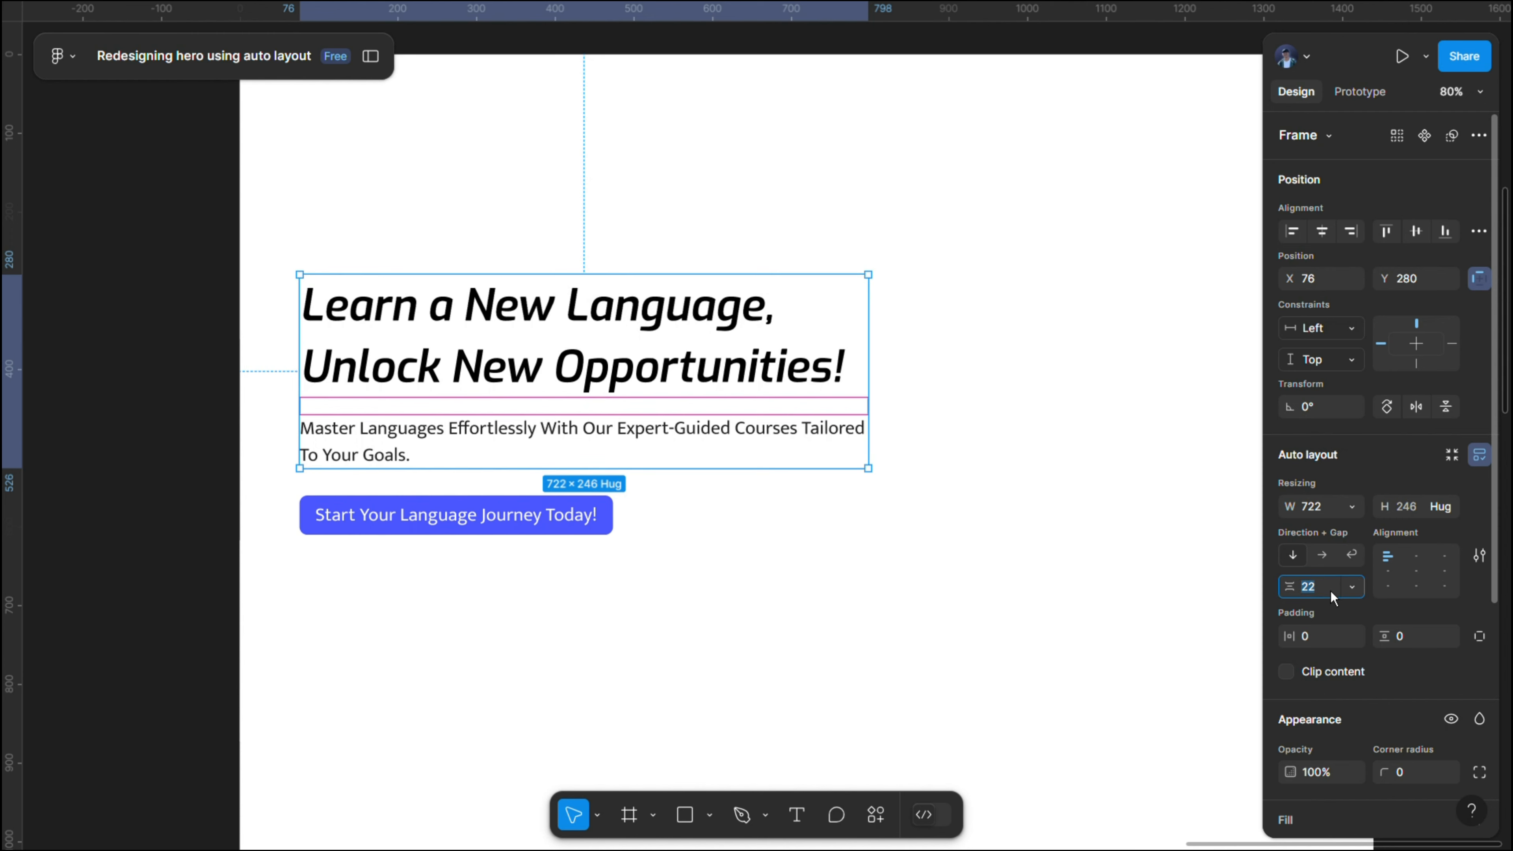
text(16)
key(Return)
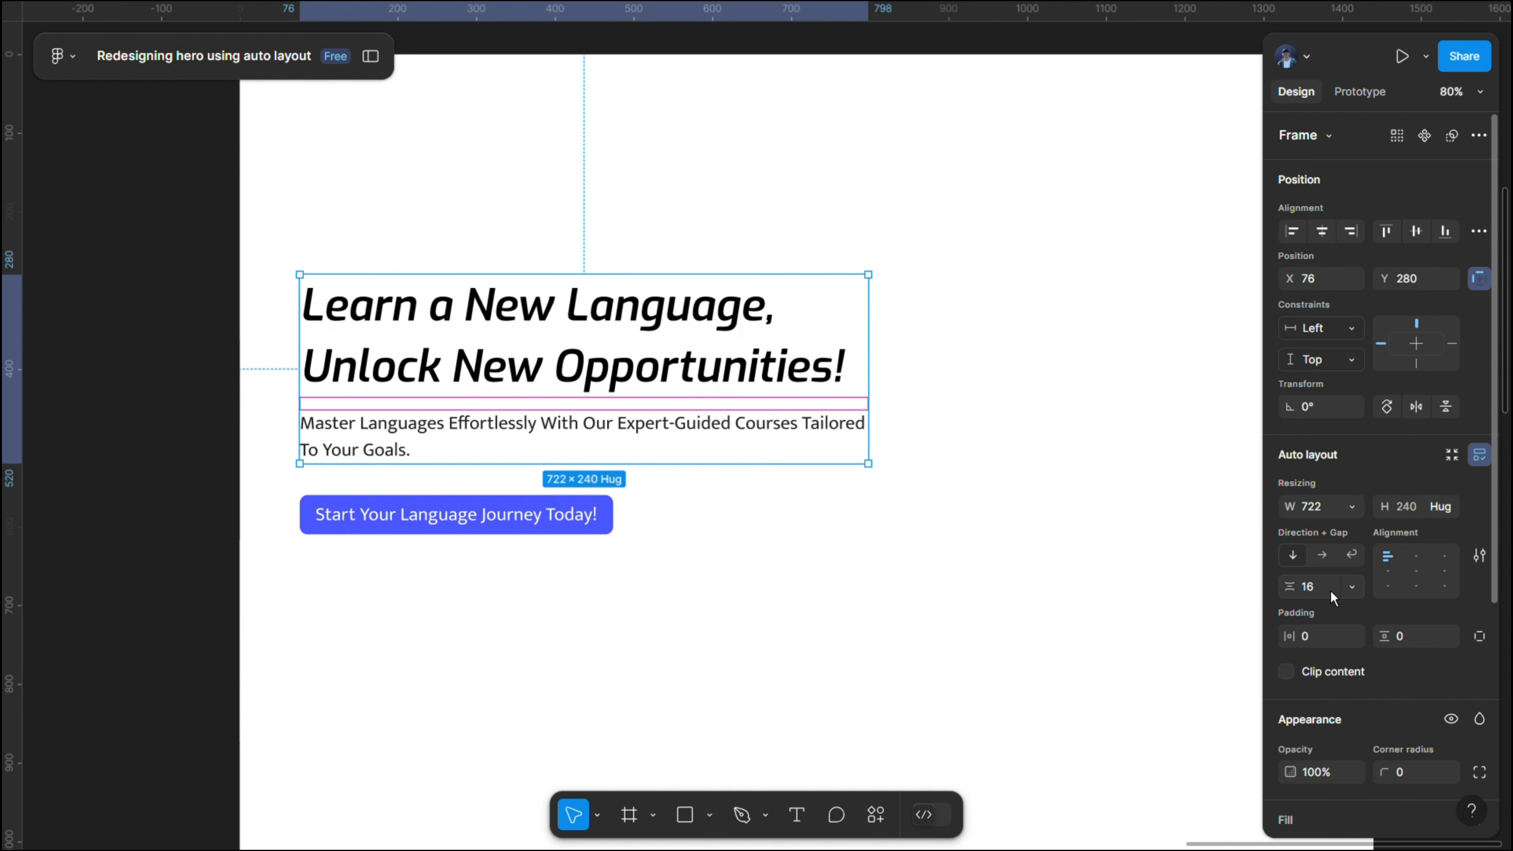
- Rename the auto layout frame holding the heading and paragraph as "content text"
click(510, 511)
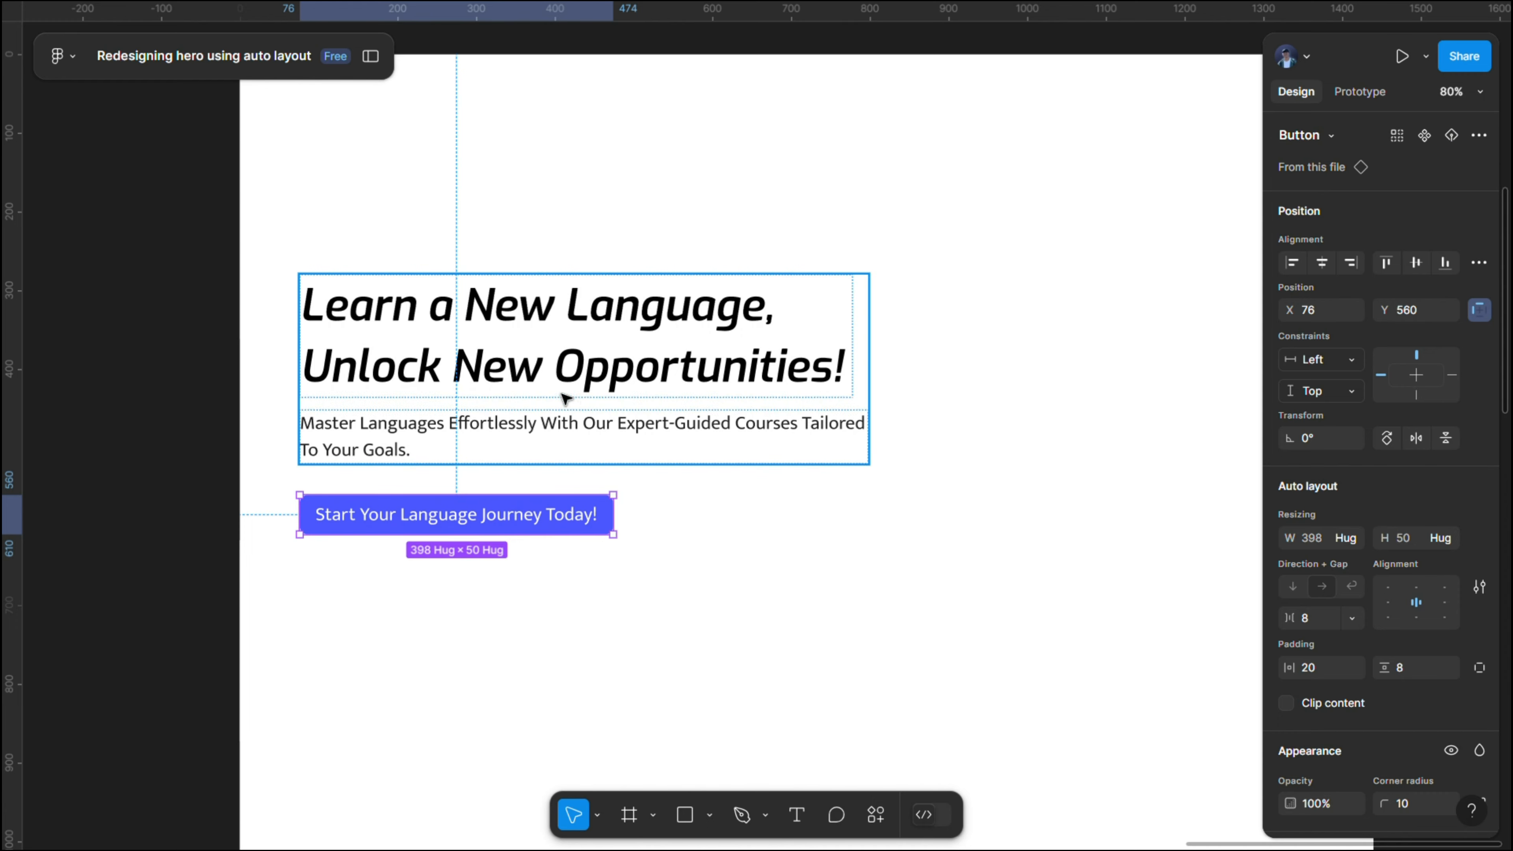
click(544, 364)
click(371, 58)
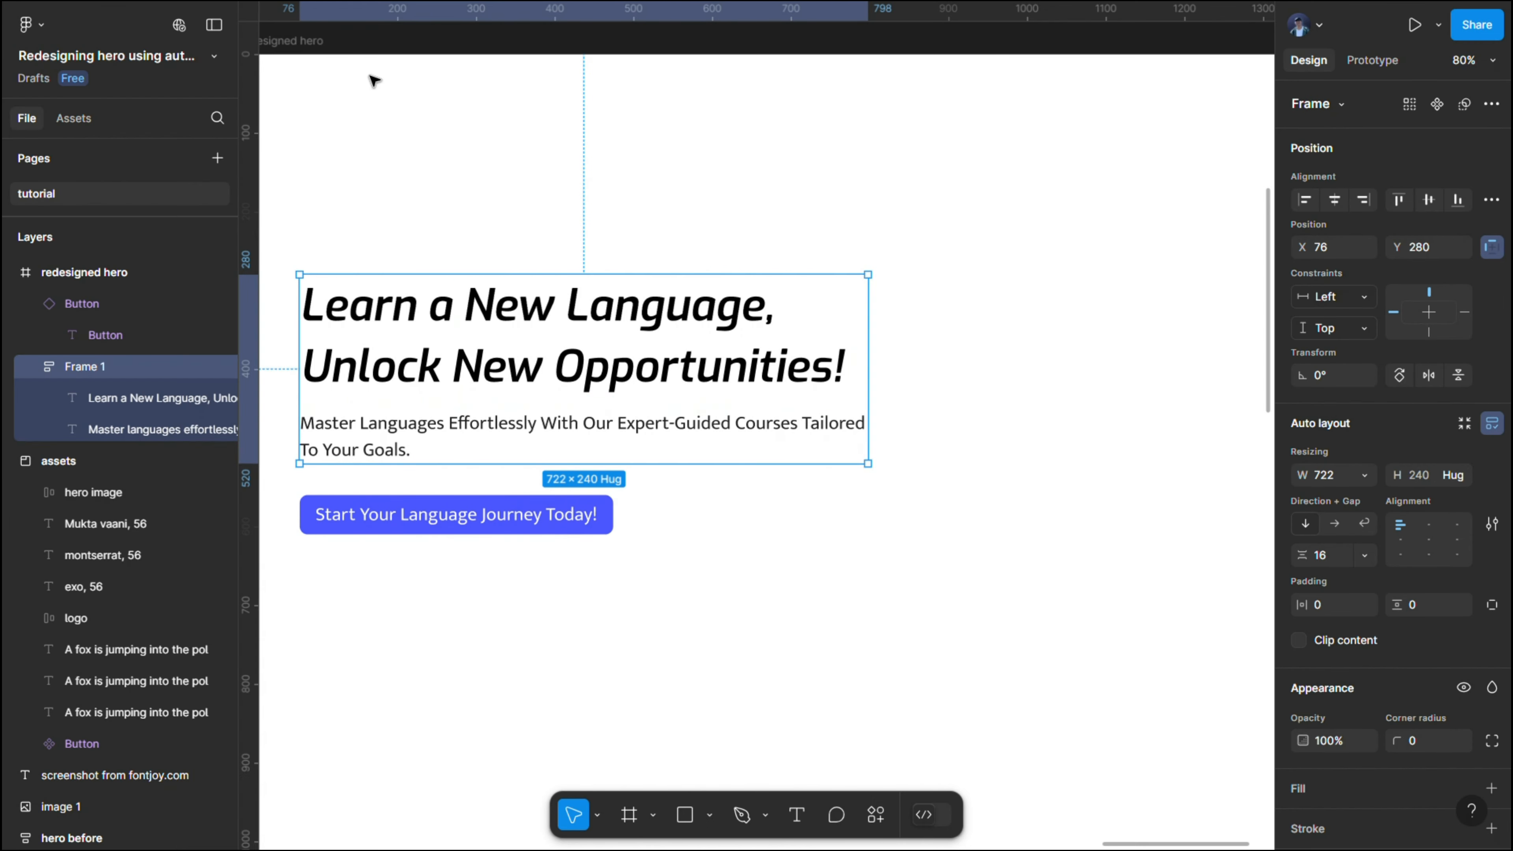
double_click(98, 369)
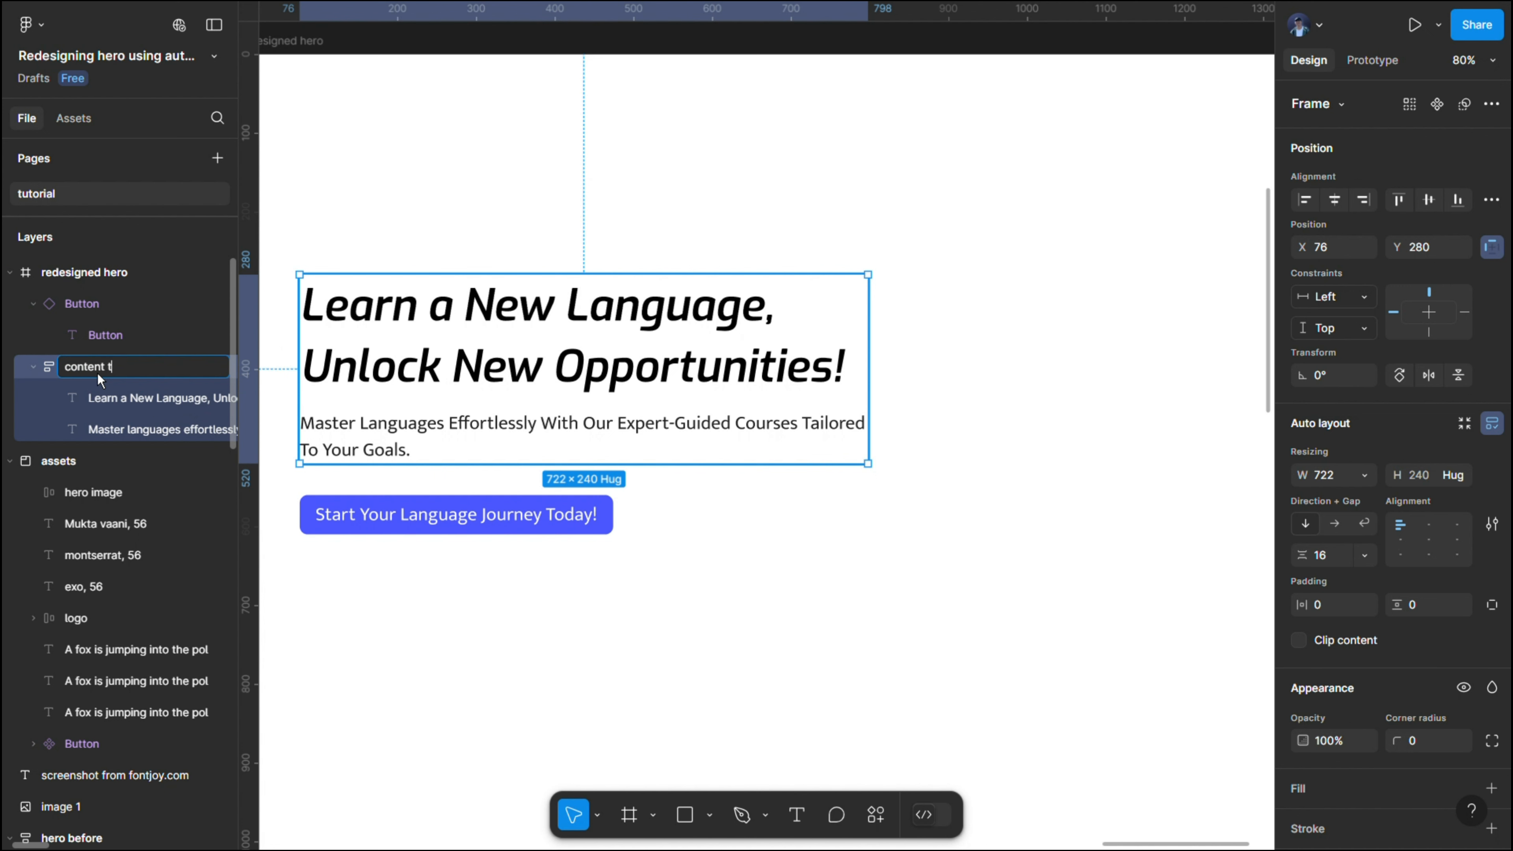
click(301, 263)
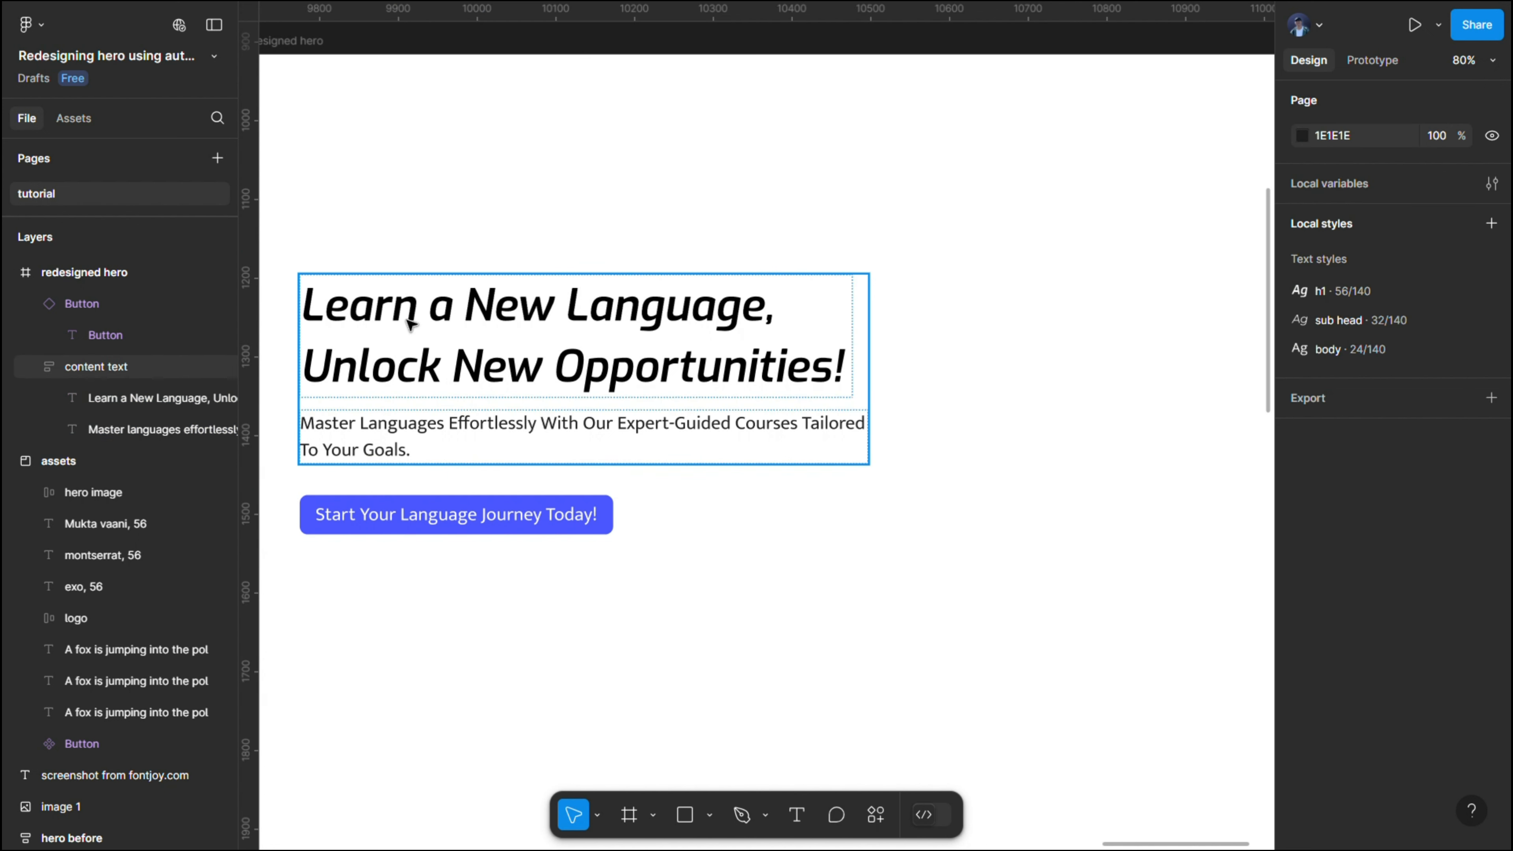
click(214, 24)
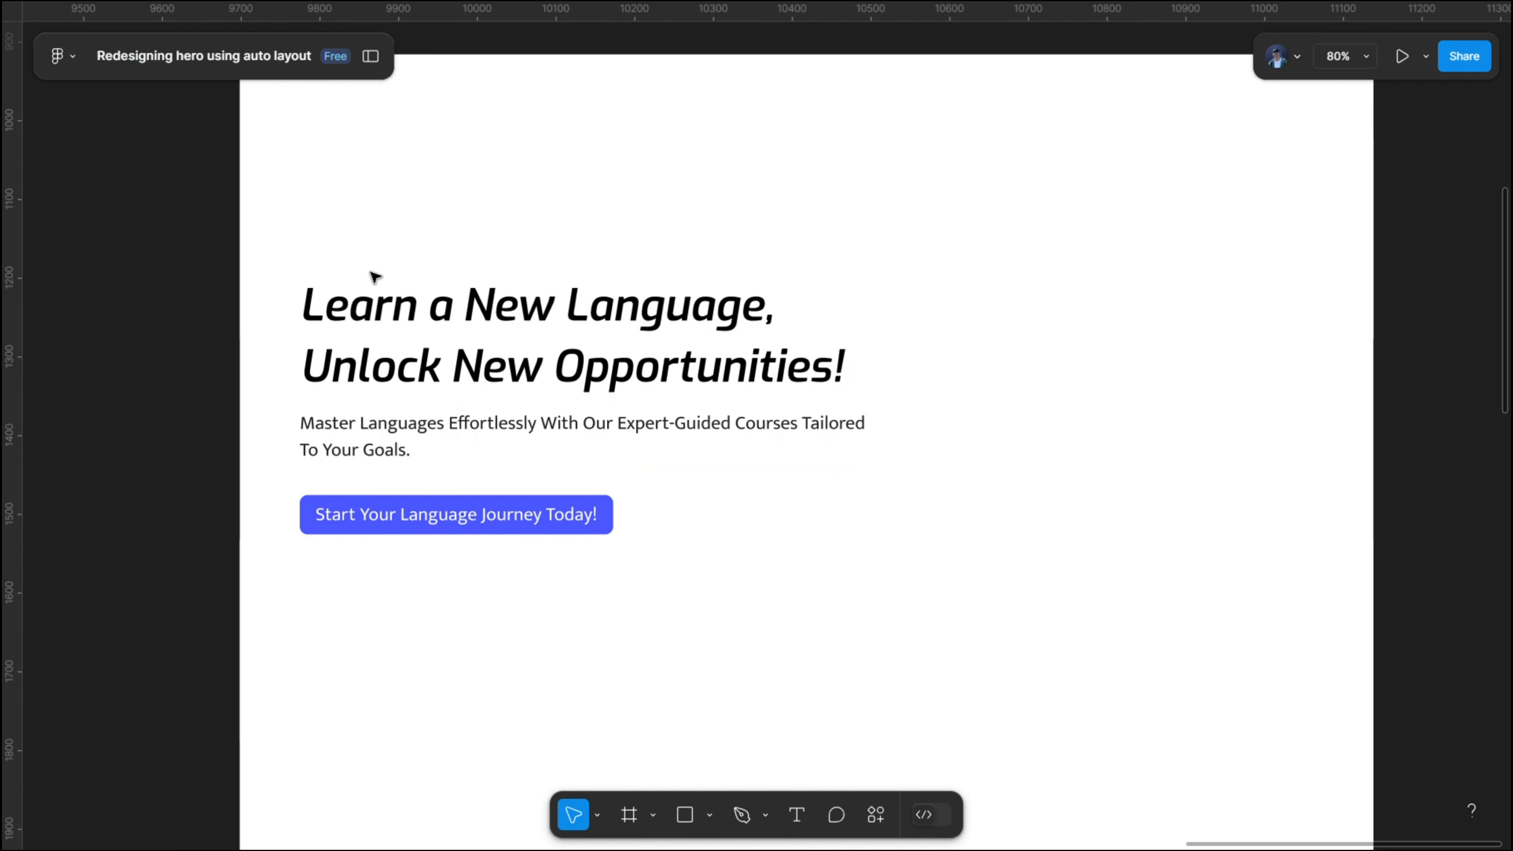
- Wrap the "content text" frame and the button in a vertical auto layout frame with a gap of 32
click(412, 446)
shift+click(420, 514)
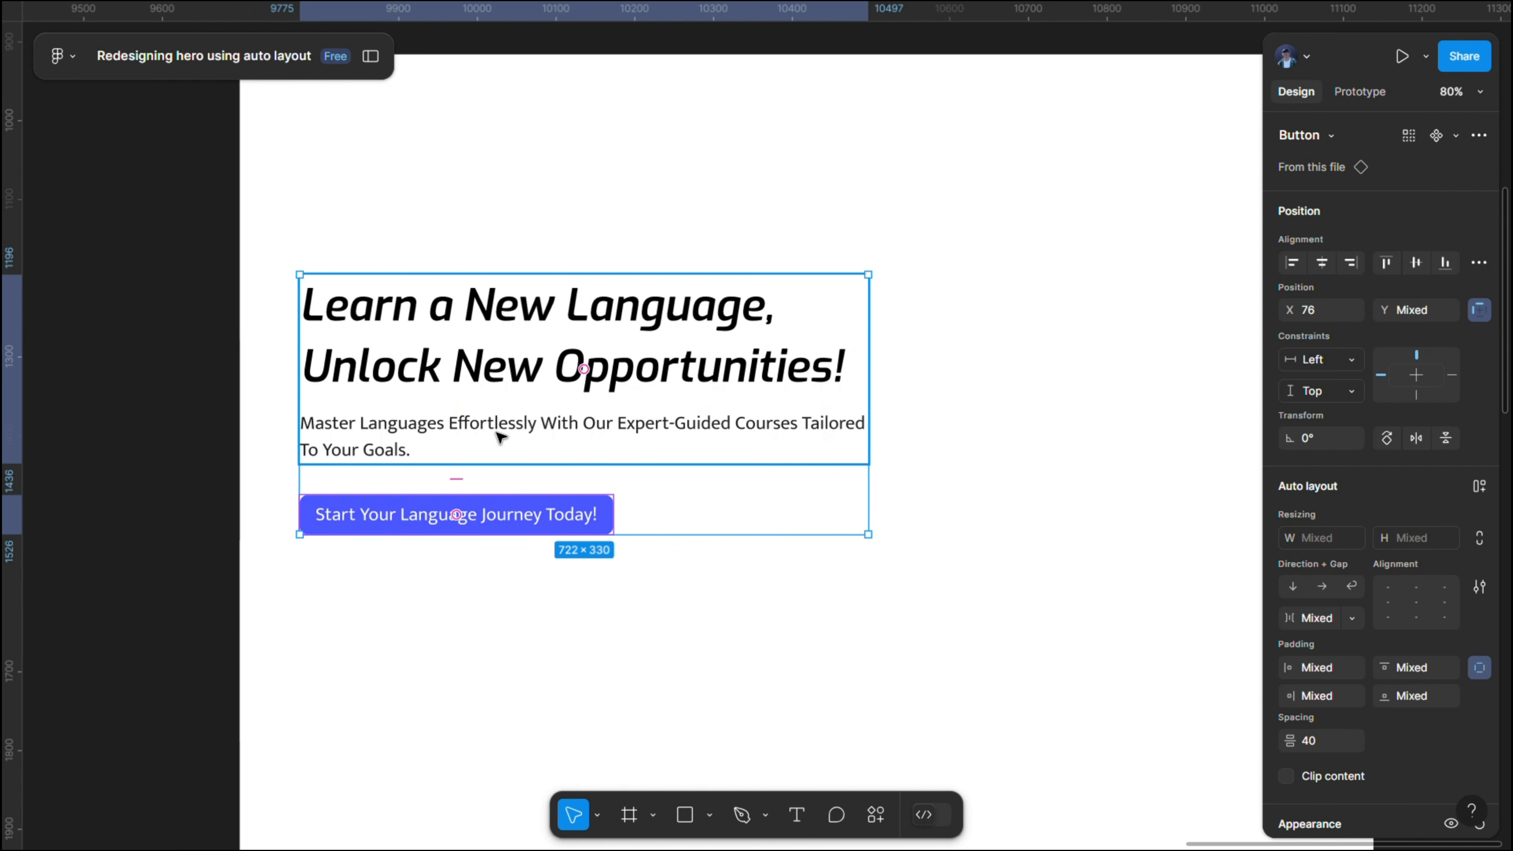
key(shift+a)
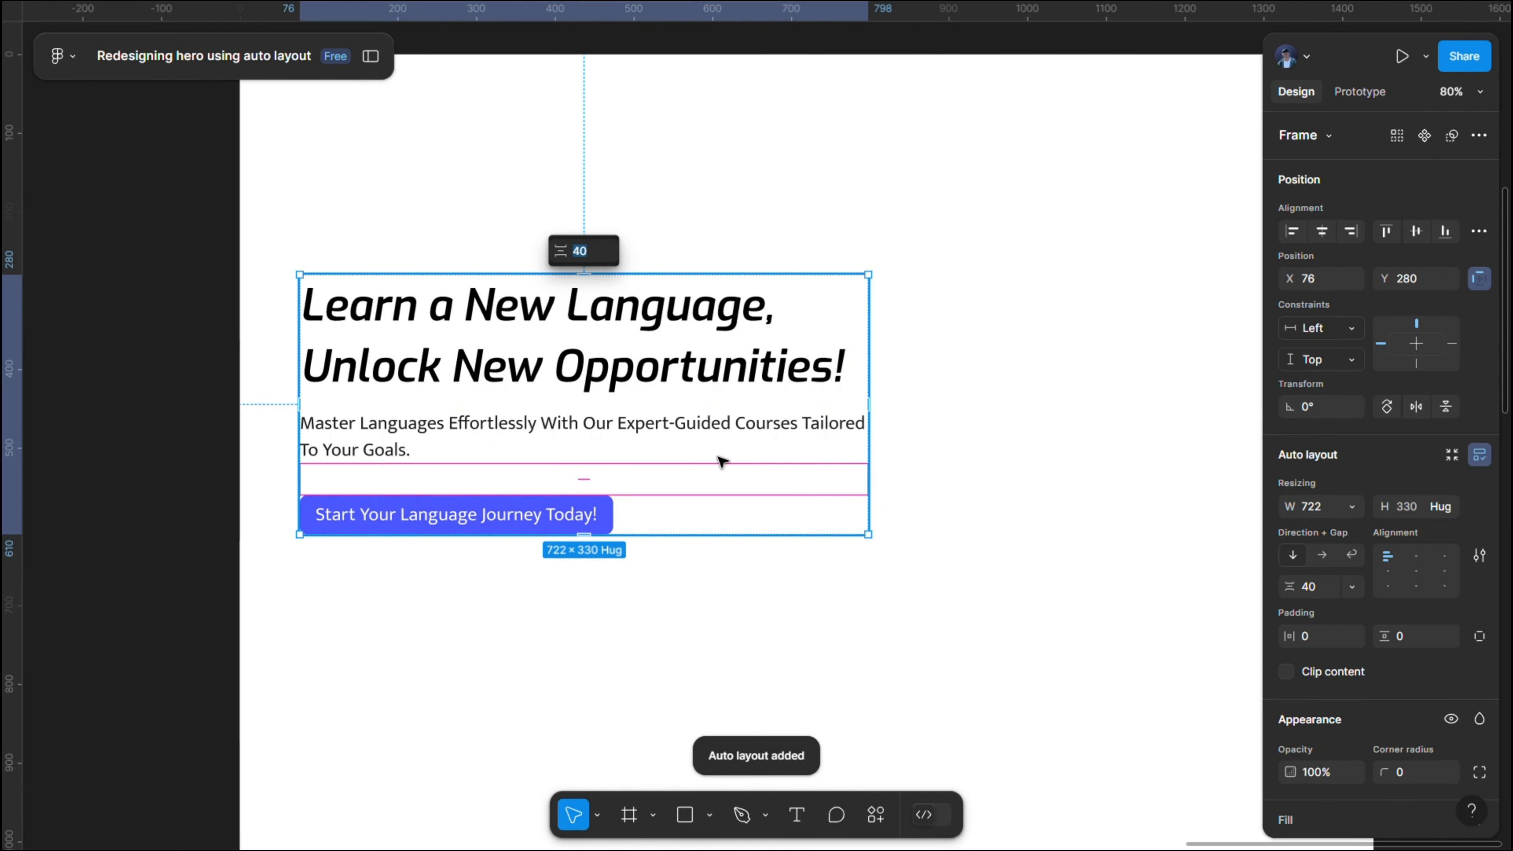
click(1322, 591)
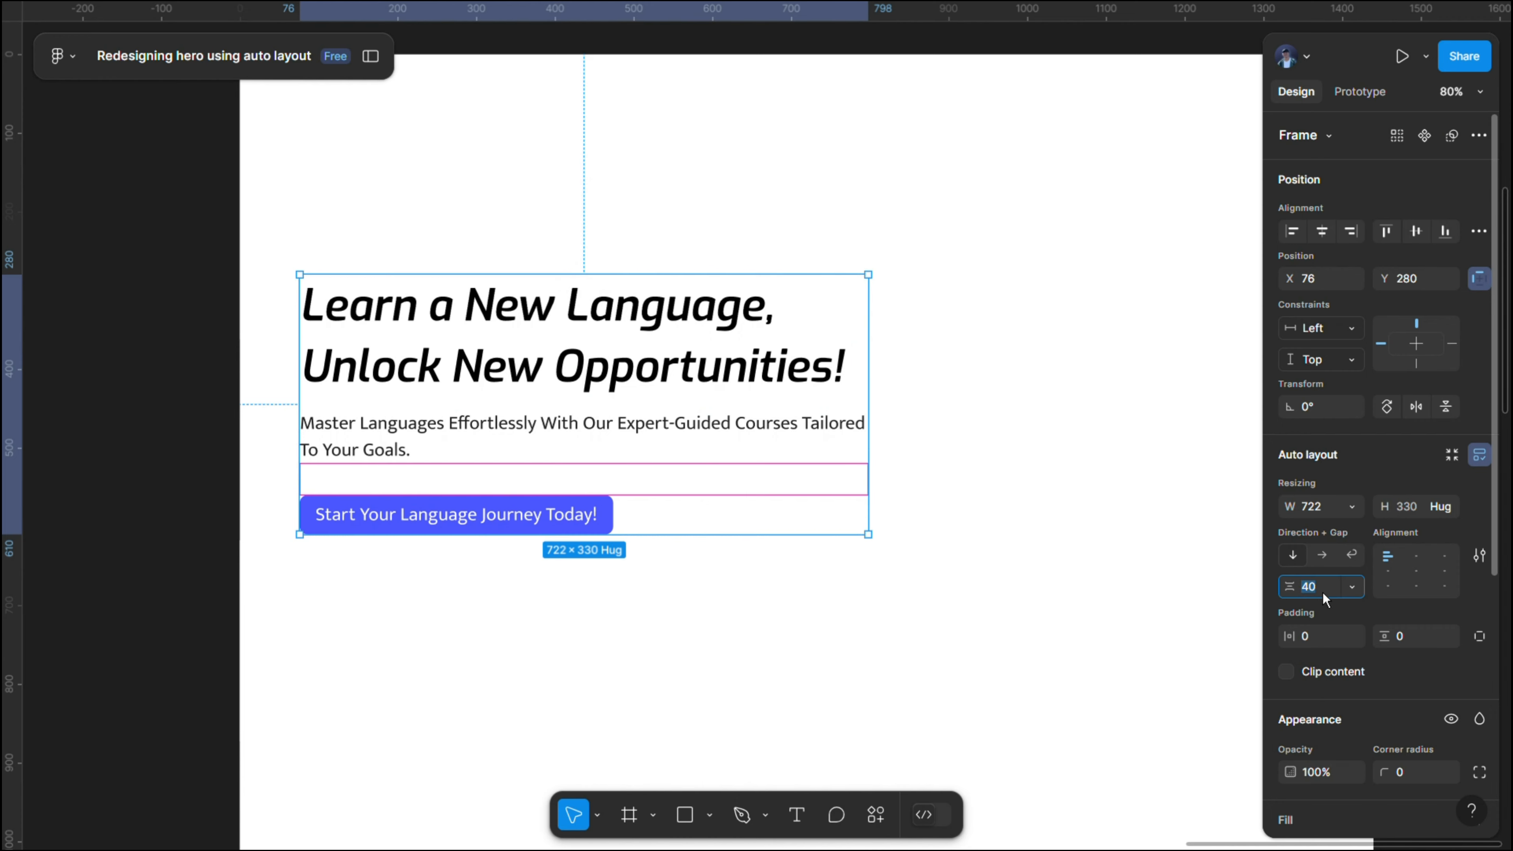
text(32)
key(Return)
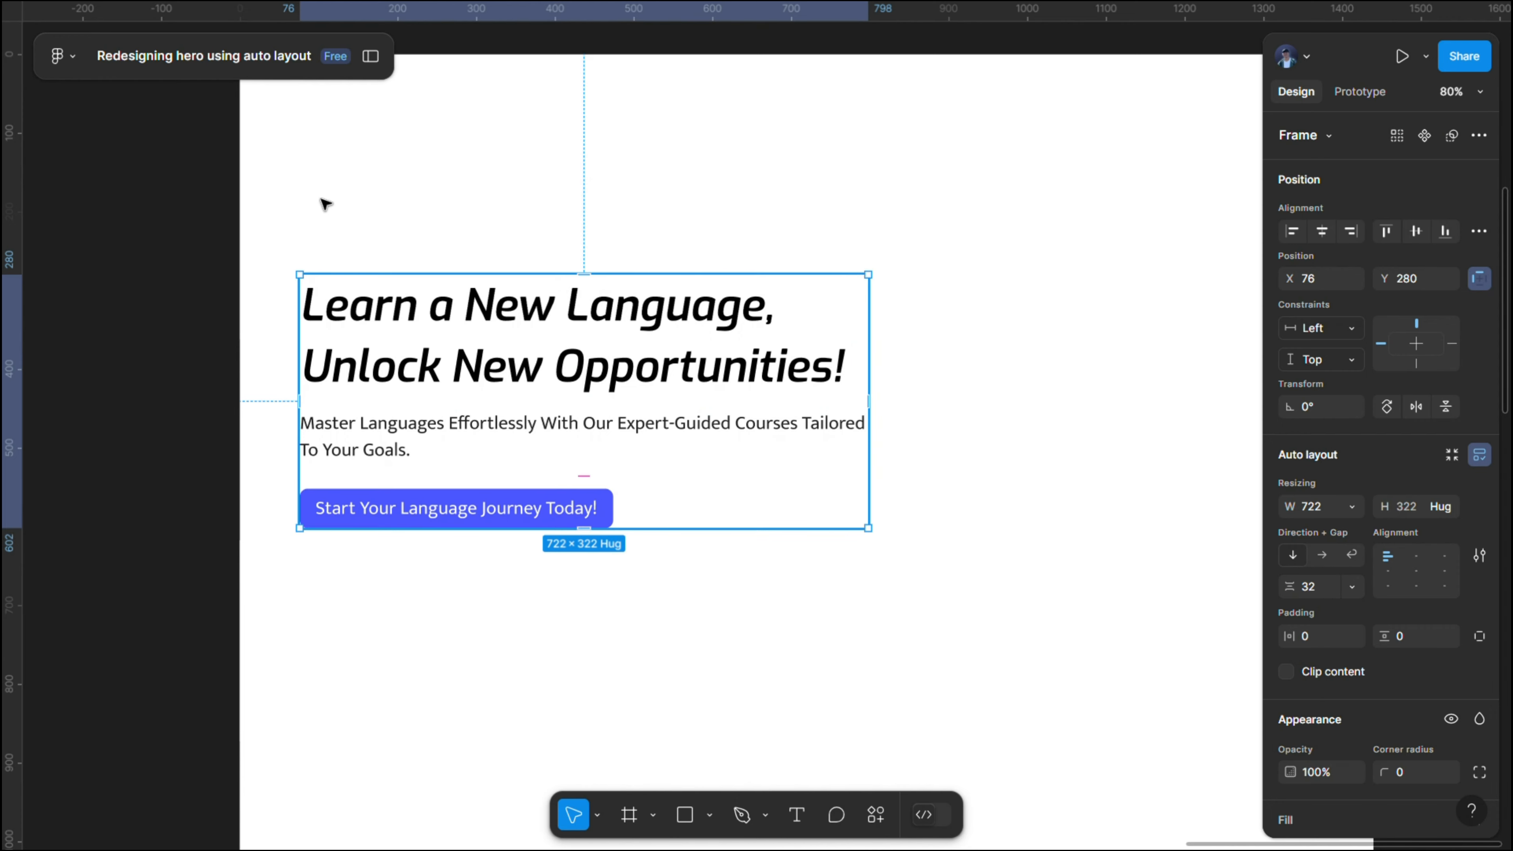
- Rename the auto layout frame holding the text group and button as "content"
click(370, 56)
double_click(97, 305)
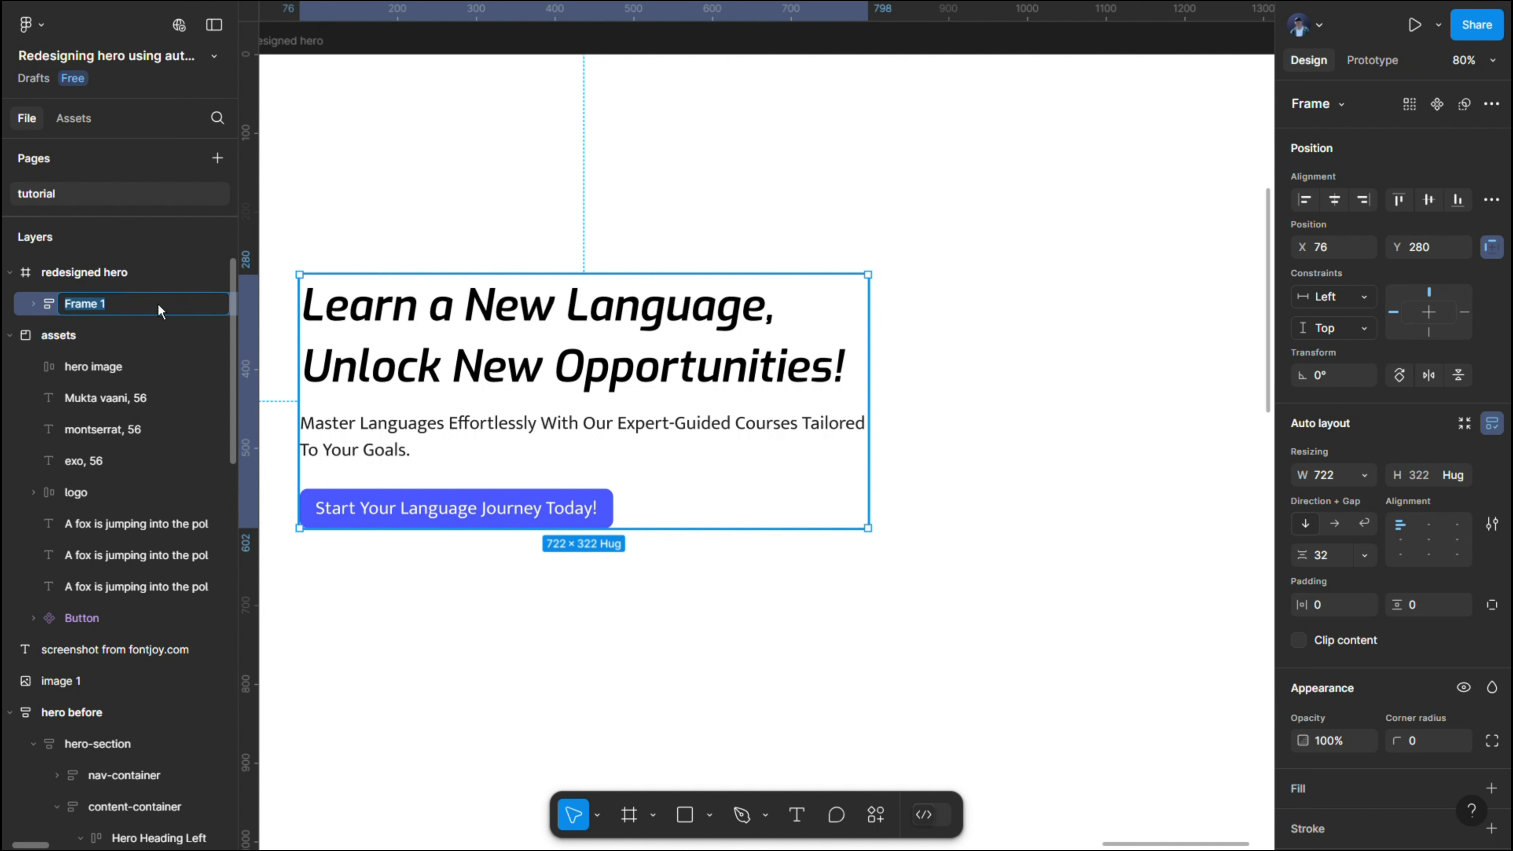
text(content)
click(601, 223)
- Copy the hero image from the assets section
scroll(601, 223, down, 3)
scroll(490, 202, left, 8)
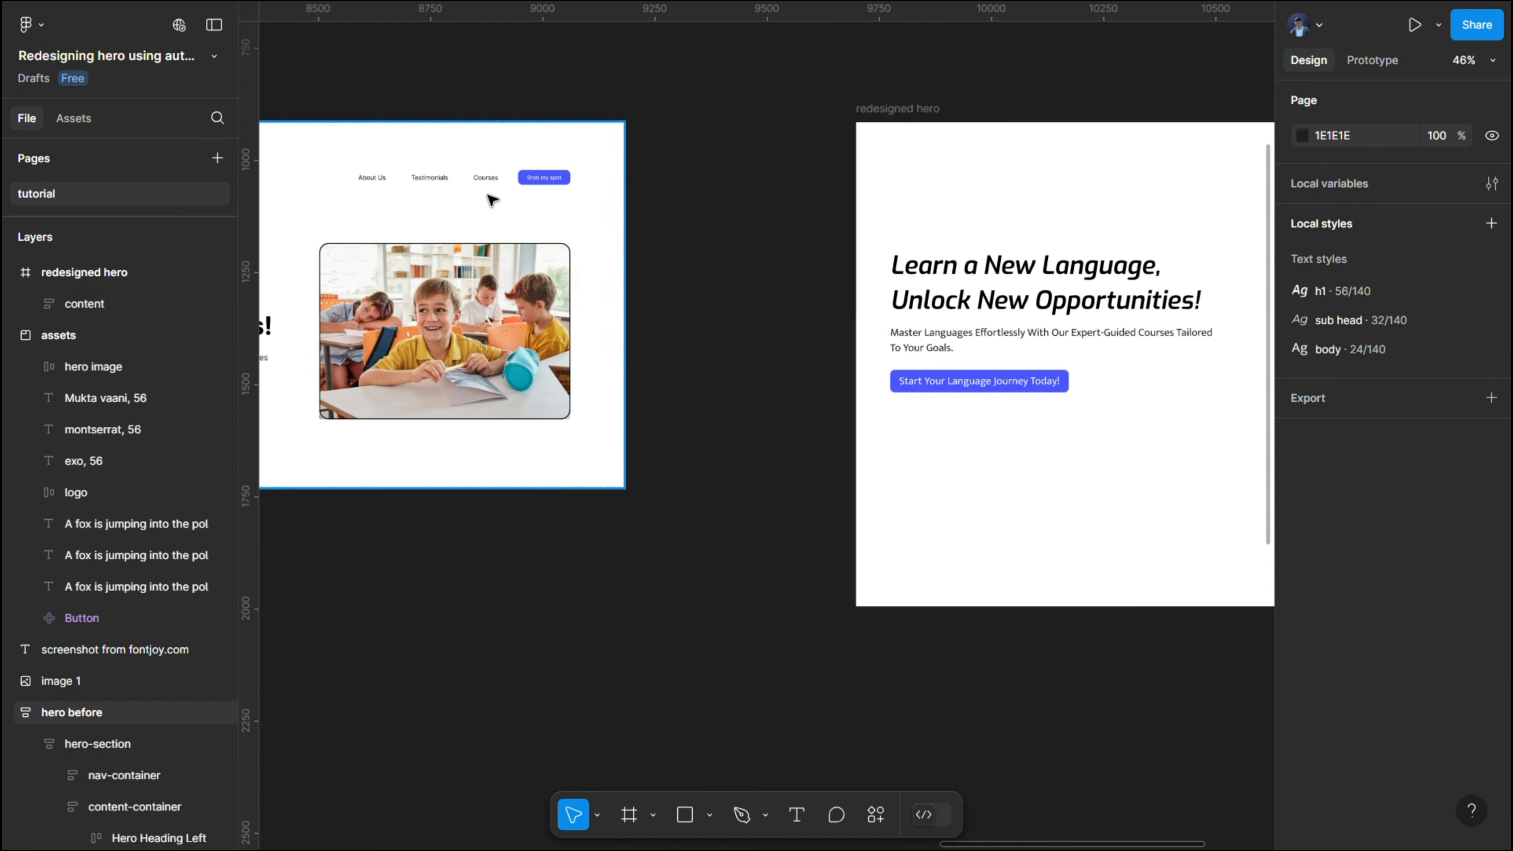
scroll(521, 200, up, 1)
scroll(522, 200, down, 3)
scroll(471, 186, up, 3)
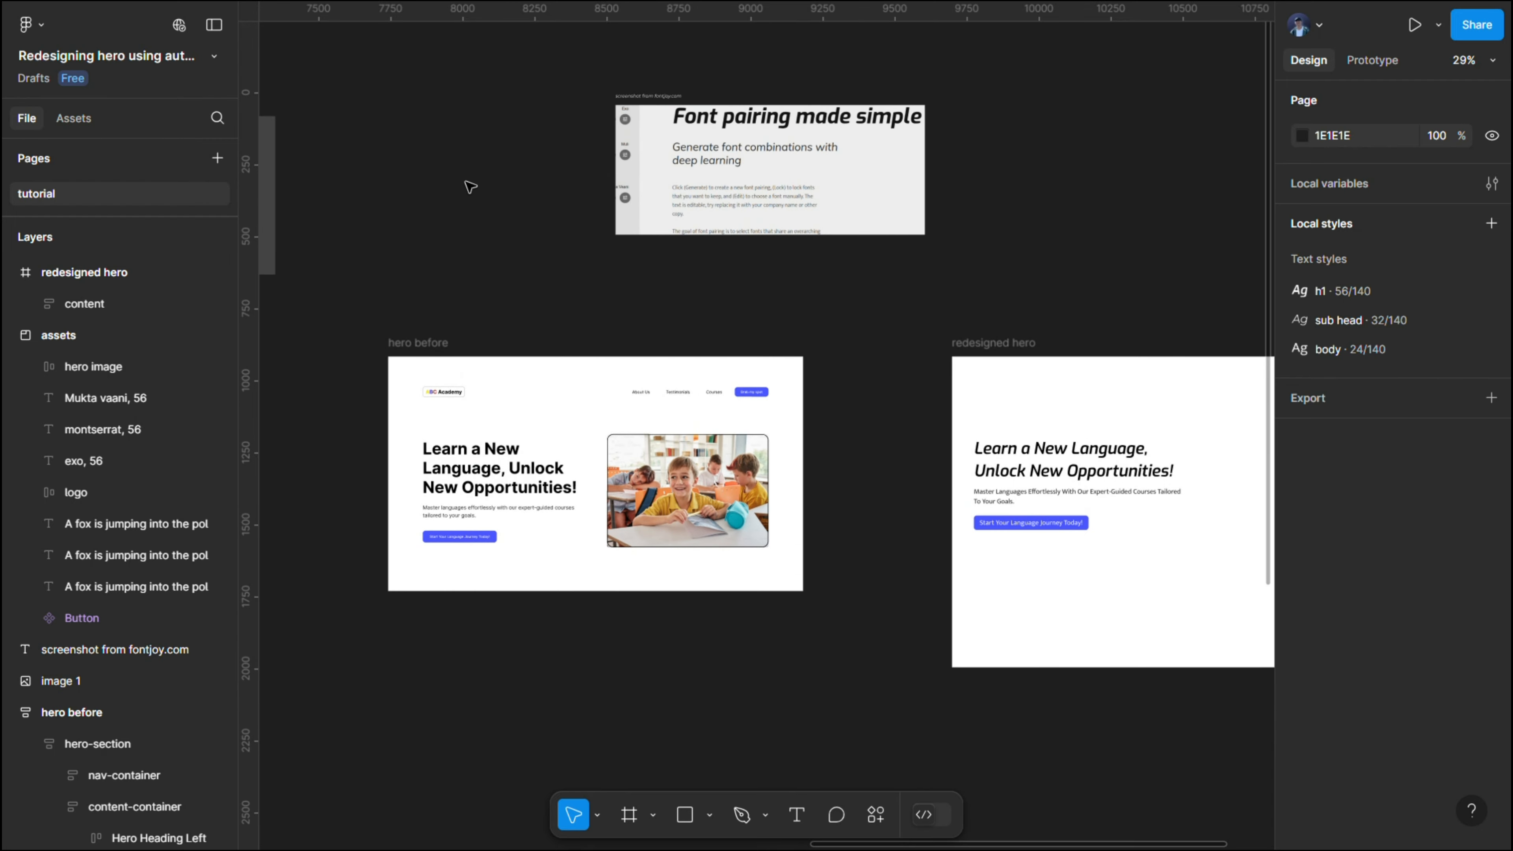
scroll(500, 186, left, 8)
click(685, 188)
right_click(598, 168)
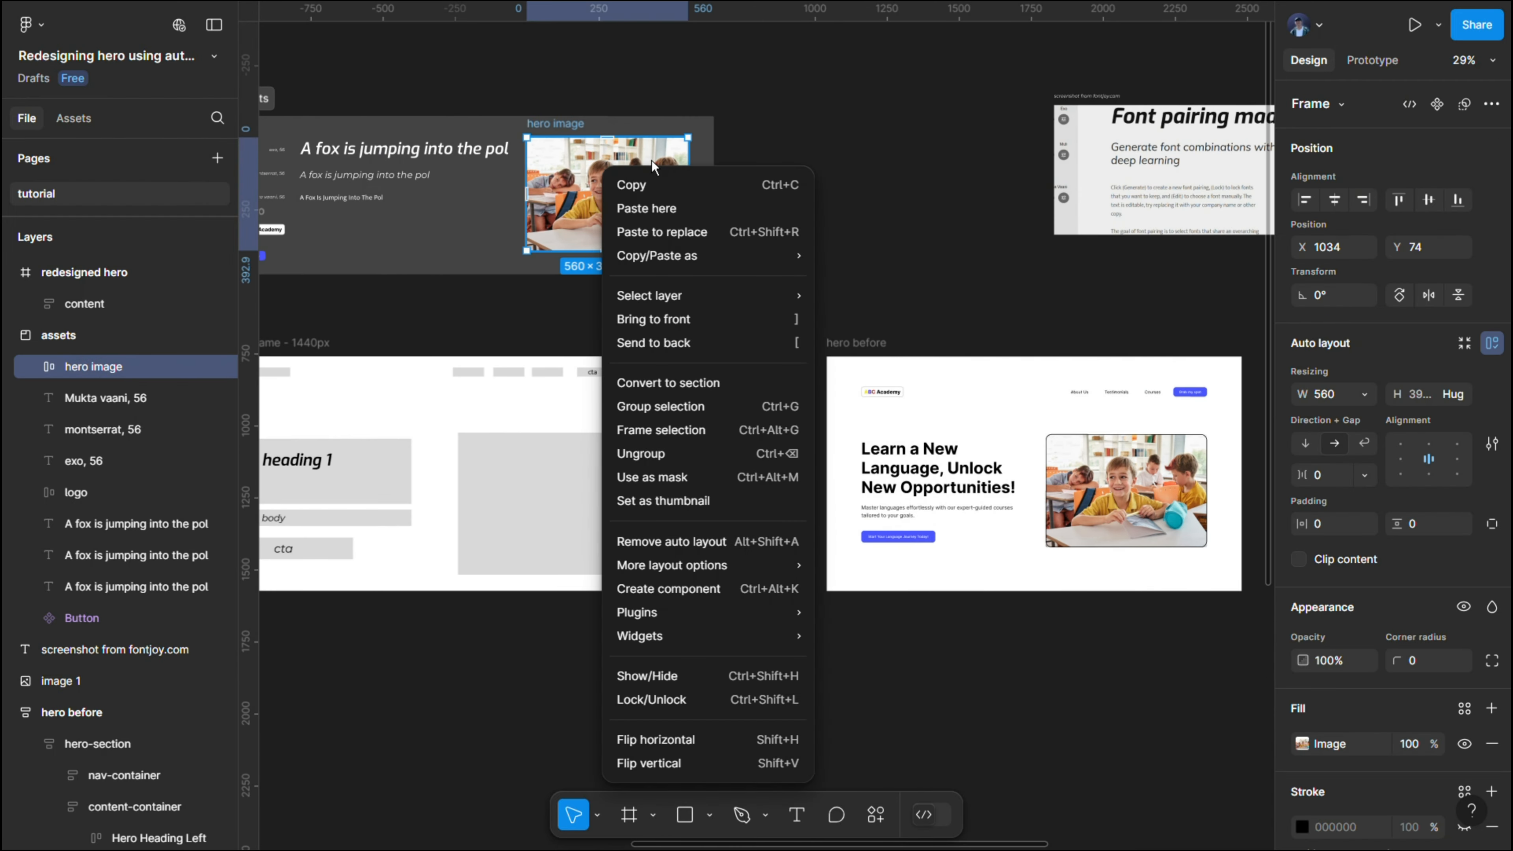
click(666, 189)
- Paste the hero image into the "redesigned hero" frame beside the content, at about X 839, Y 256
scroll(666, 189, right, 8)
scroll(666, 189, down, 2)
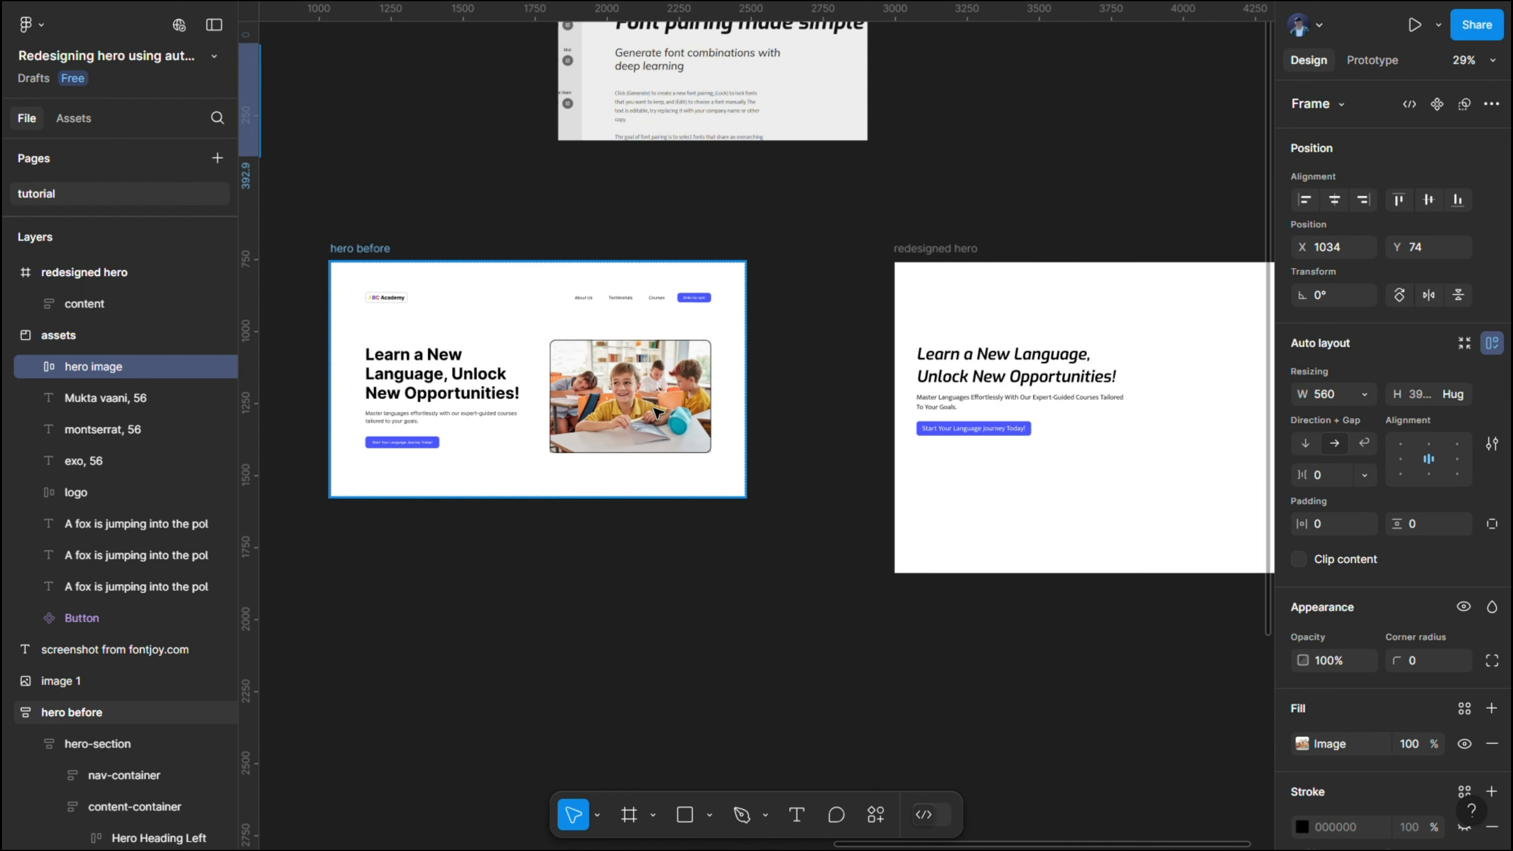
scroll(644, 364, up, 5)
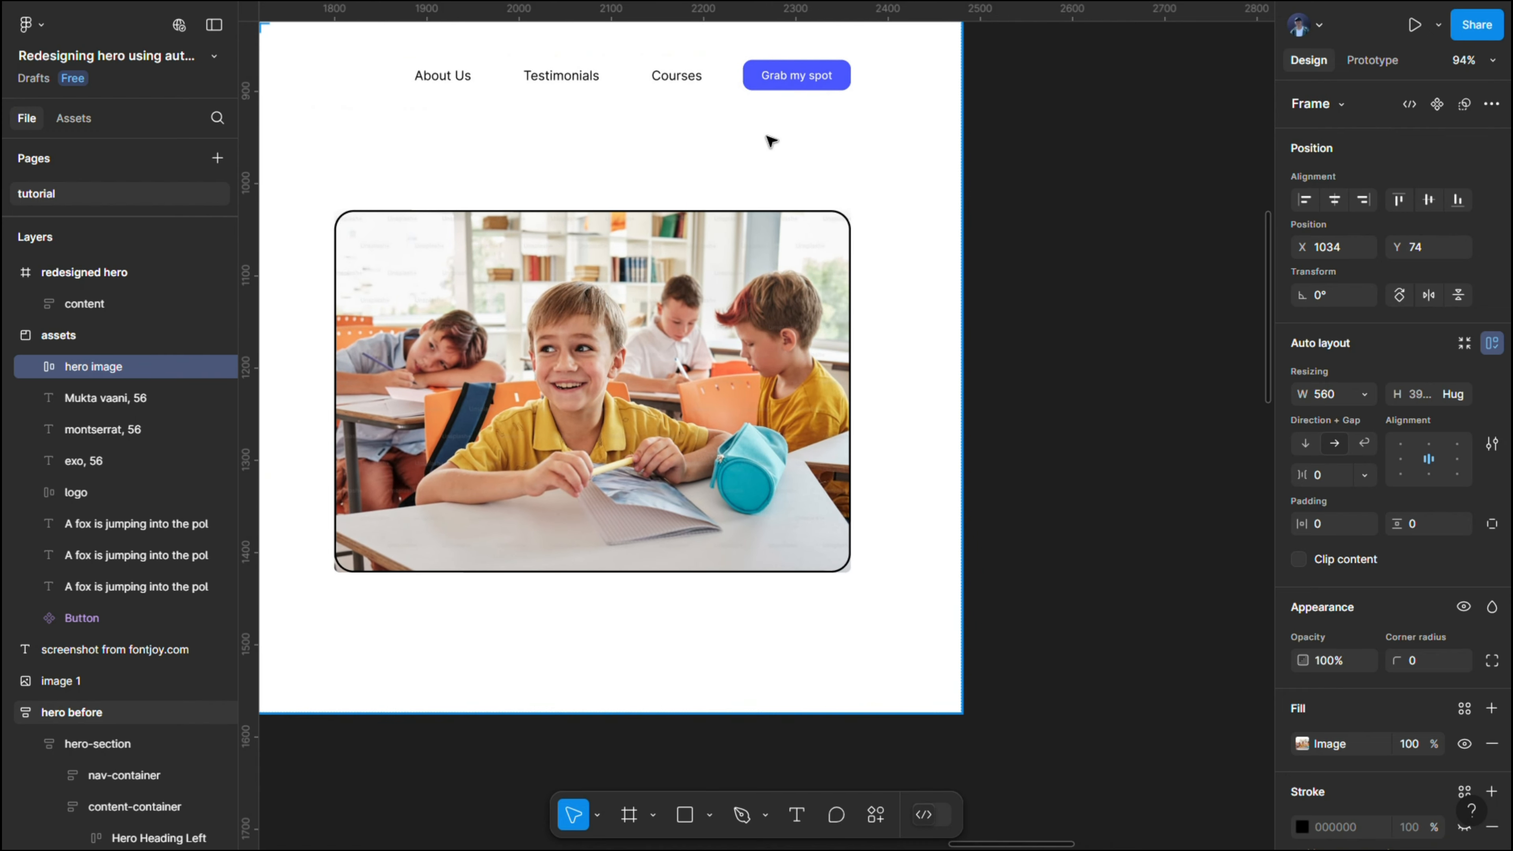
scroll(865, 319, down, 5)
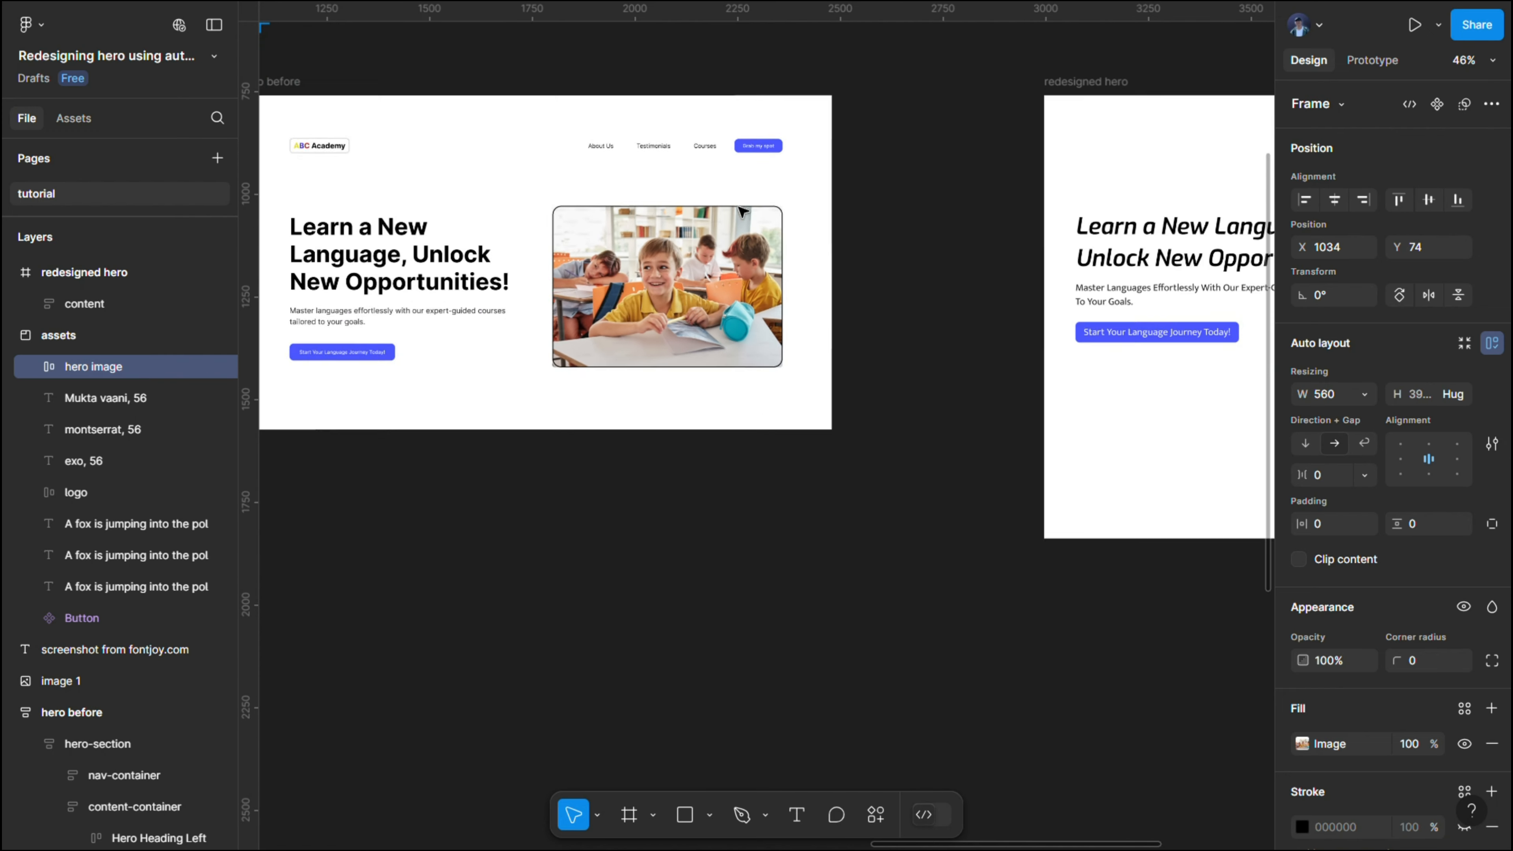
click(976, 191)
scroll(904, 185, right, 6)
scroll(1013, 219, up, 5)
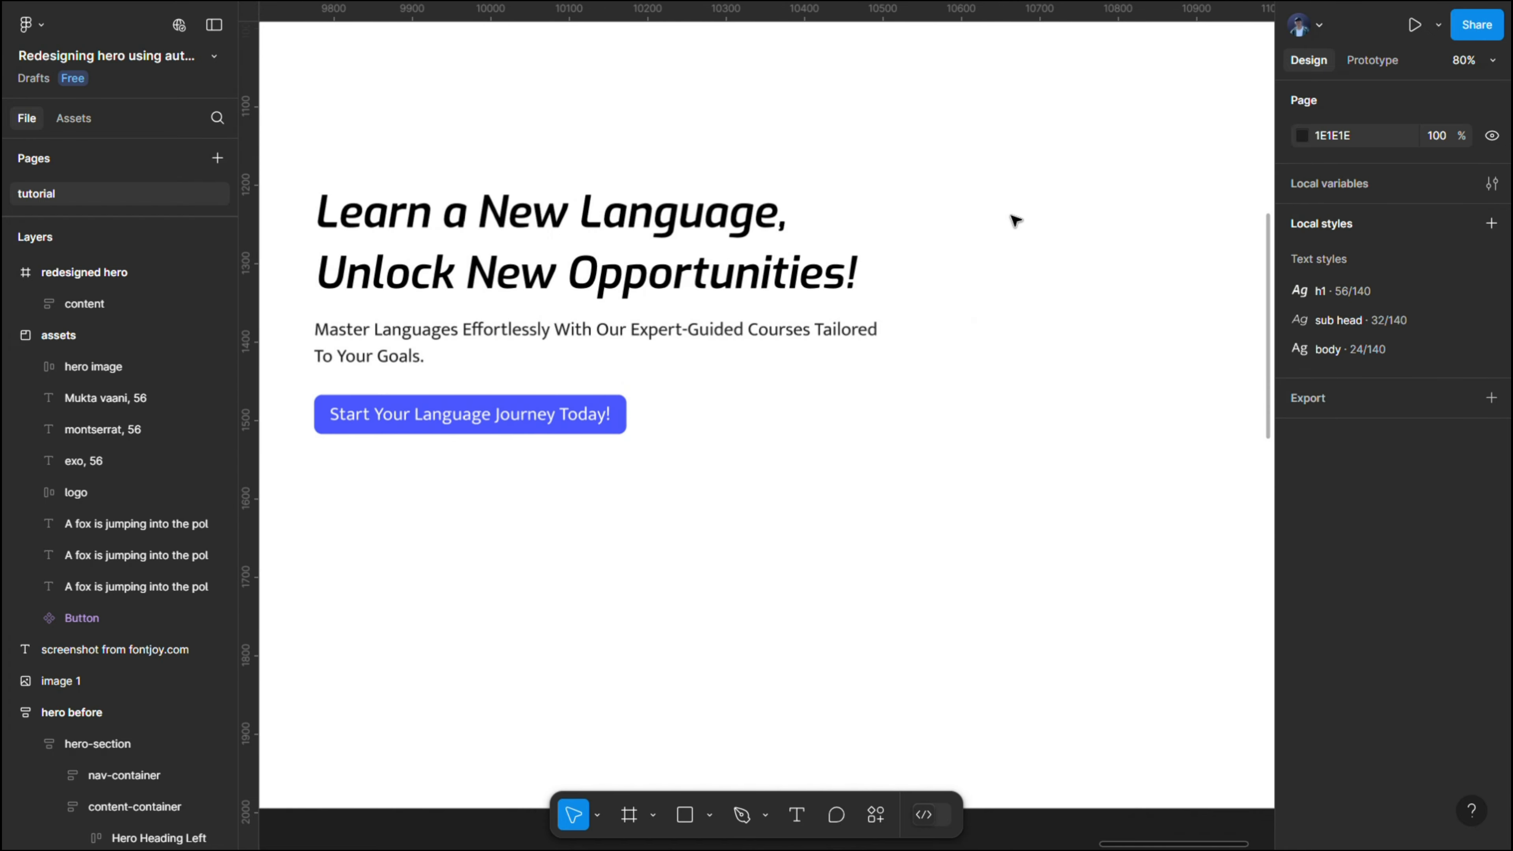
scroll(1000, 210, down, 5)
scroll(854, 196, right, 3)
scroll(873, 196, up, 5)
right_click(872, 195)
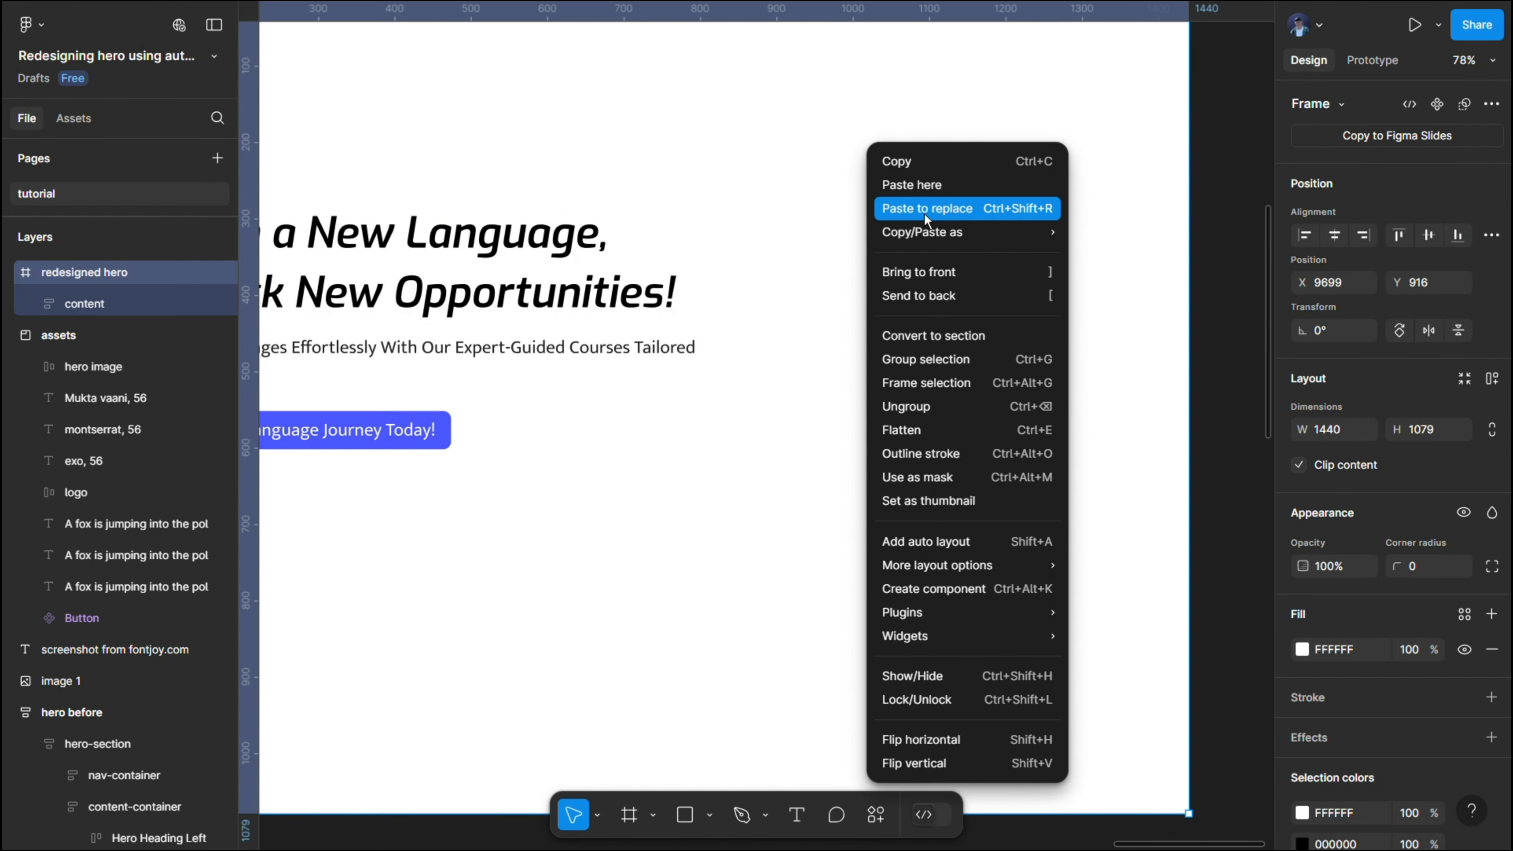
click(925, 179)
- Set the corner radius of the pasted hero image to 38
scroll(980, 246, down, 3)
scroll(980, 247, down, 2)
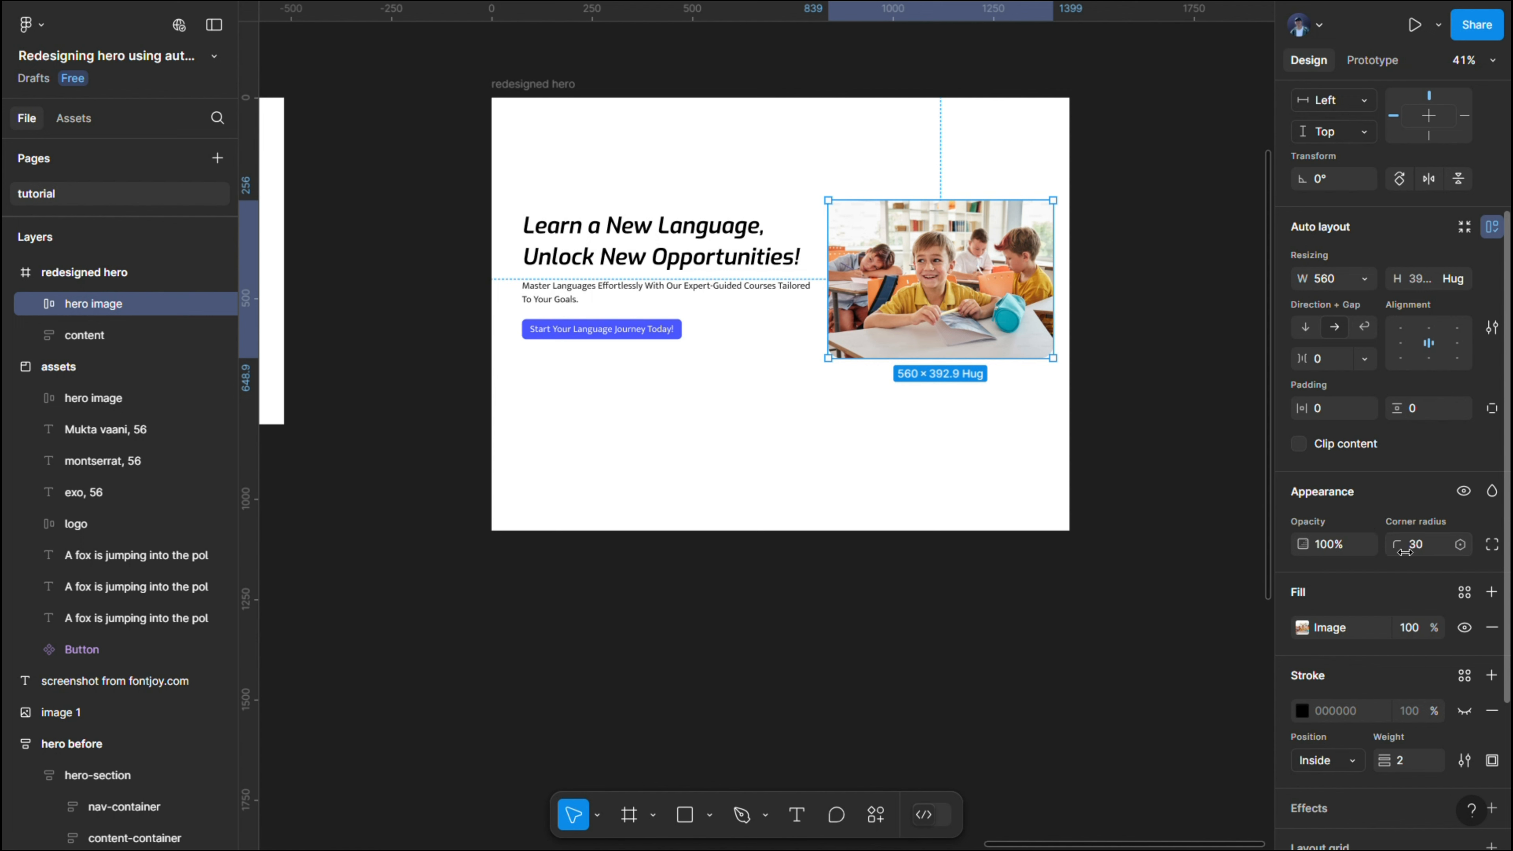
drag(1394, 553, 27, 546)
- Add a drop shadow to the hero image with X 10, Y 12 and blur 53.5
scroll(1429, 614, down, 4)
click(1491, 598)
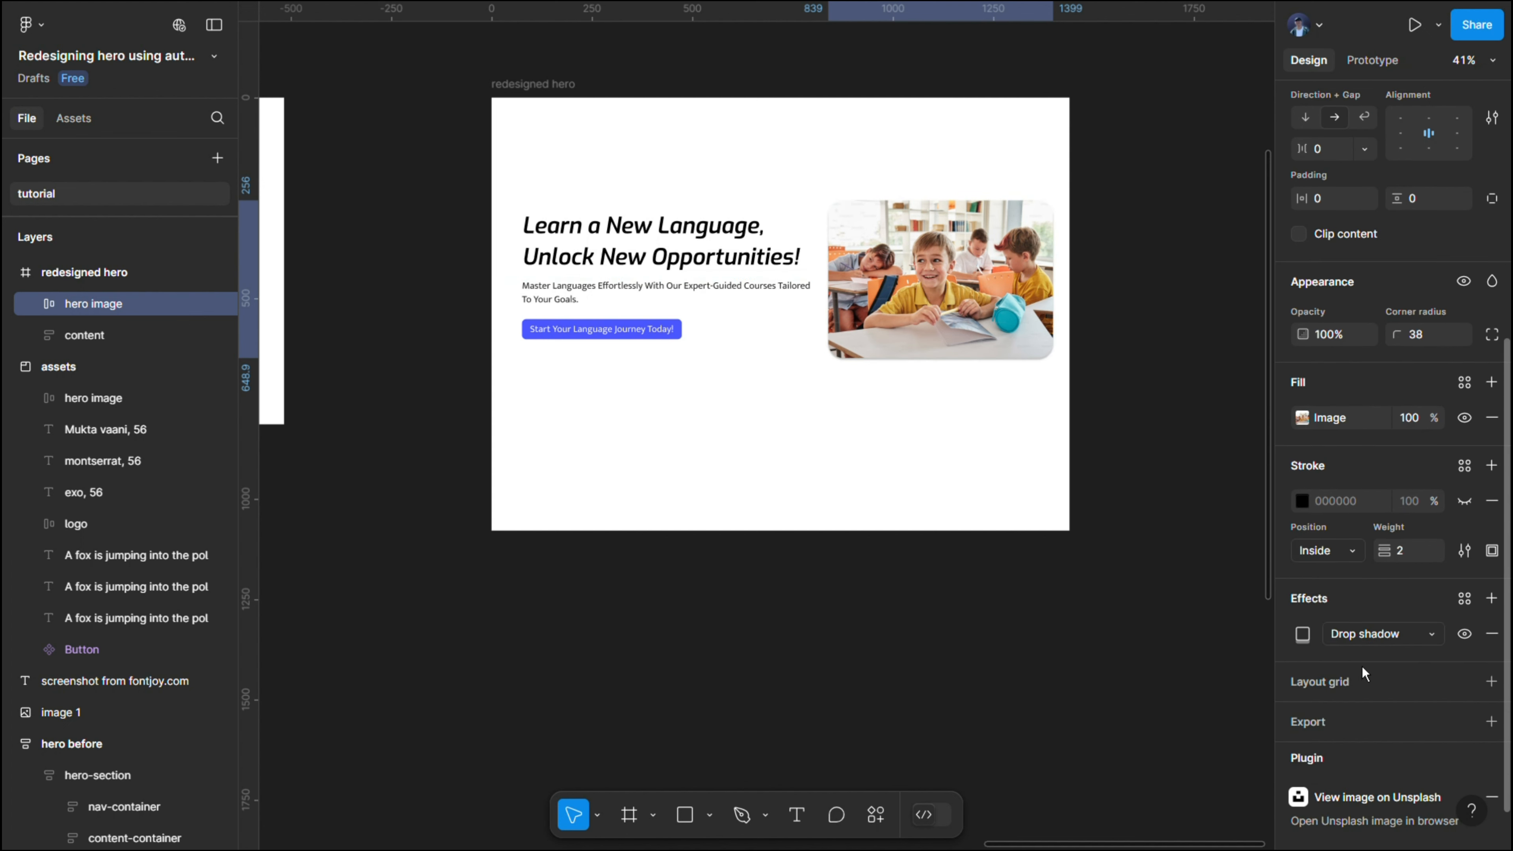
click(1303, 633)
text(10)
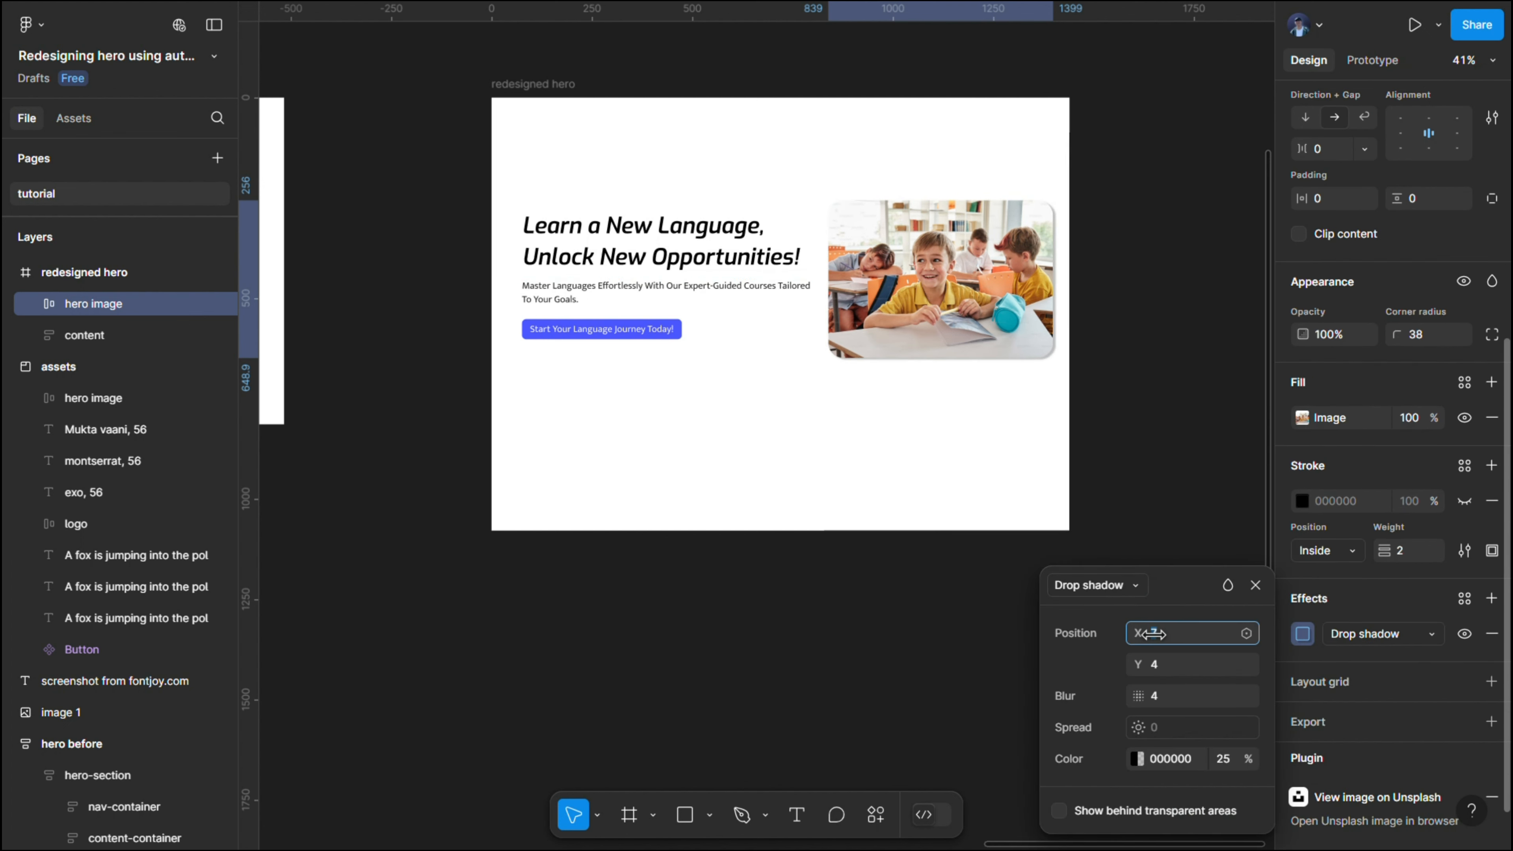
key(Return)
drag(1139, 665, 598, 642)
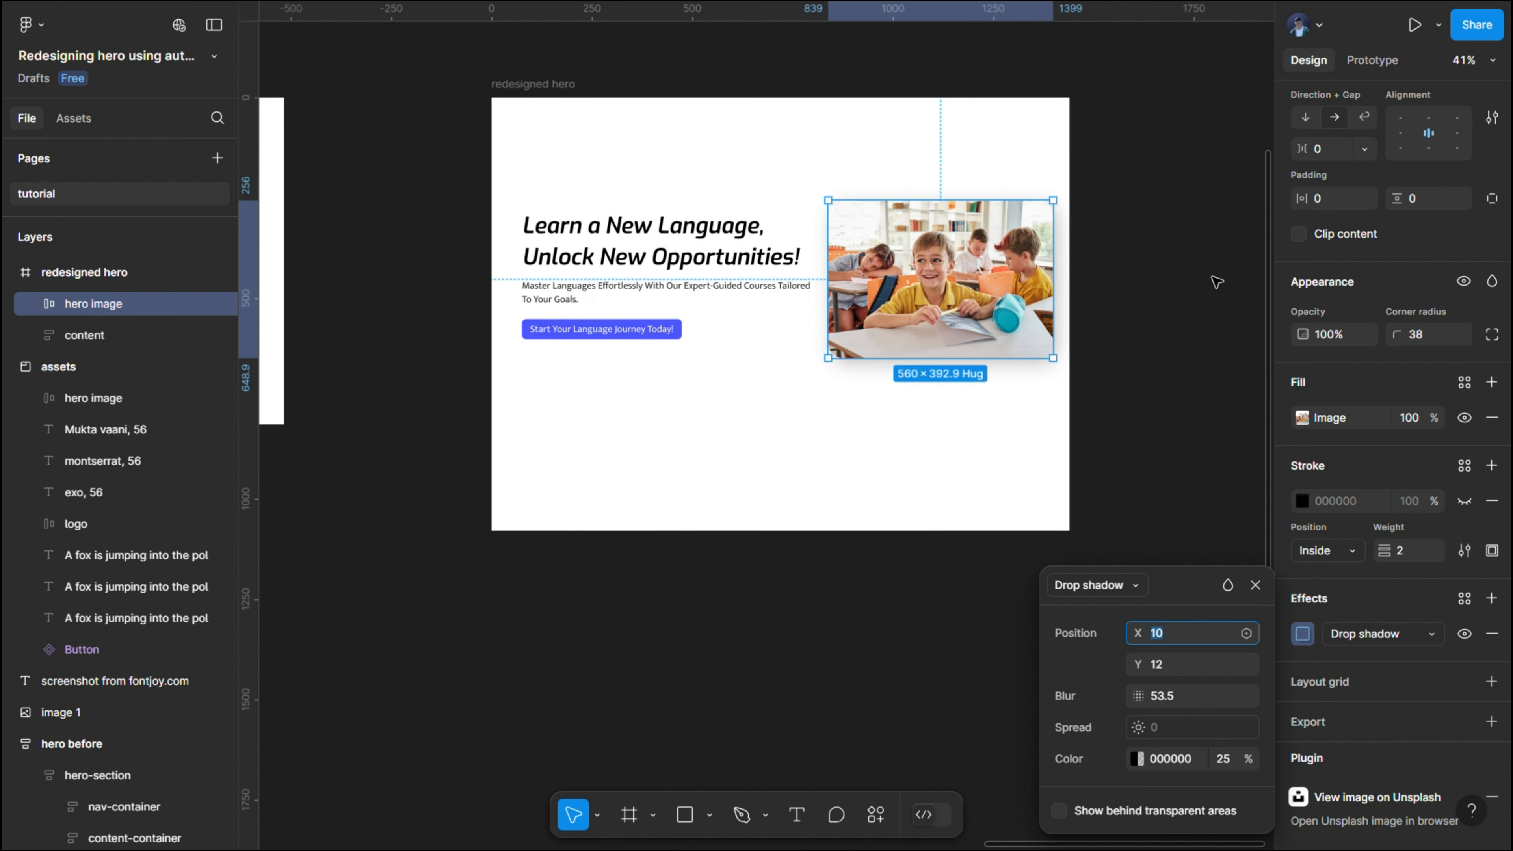
click(1201, 280)
- Wrap the "content" frame and hero image in a horizontal auto layout frame with a gap of 42
click(670, 253)
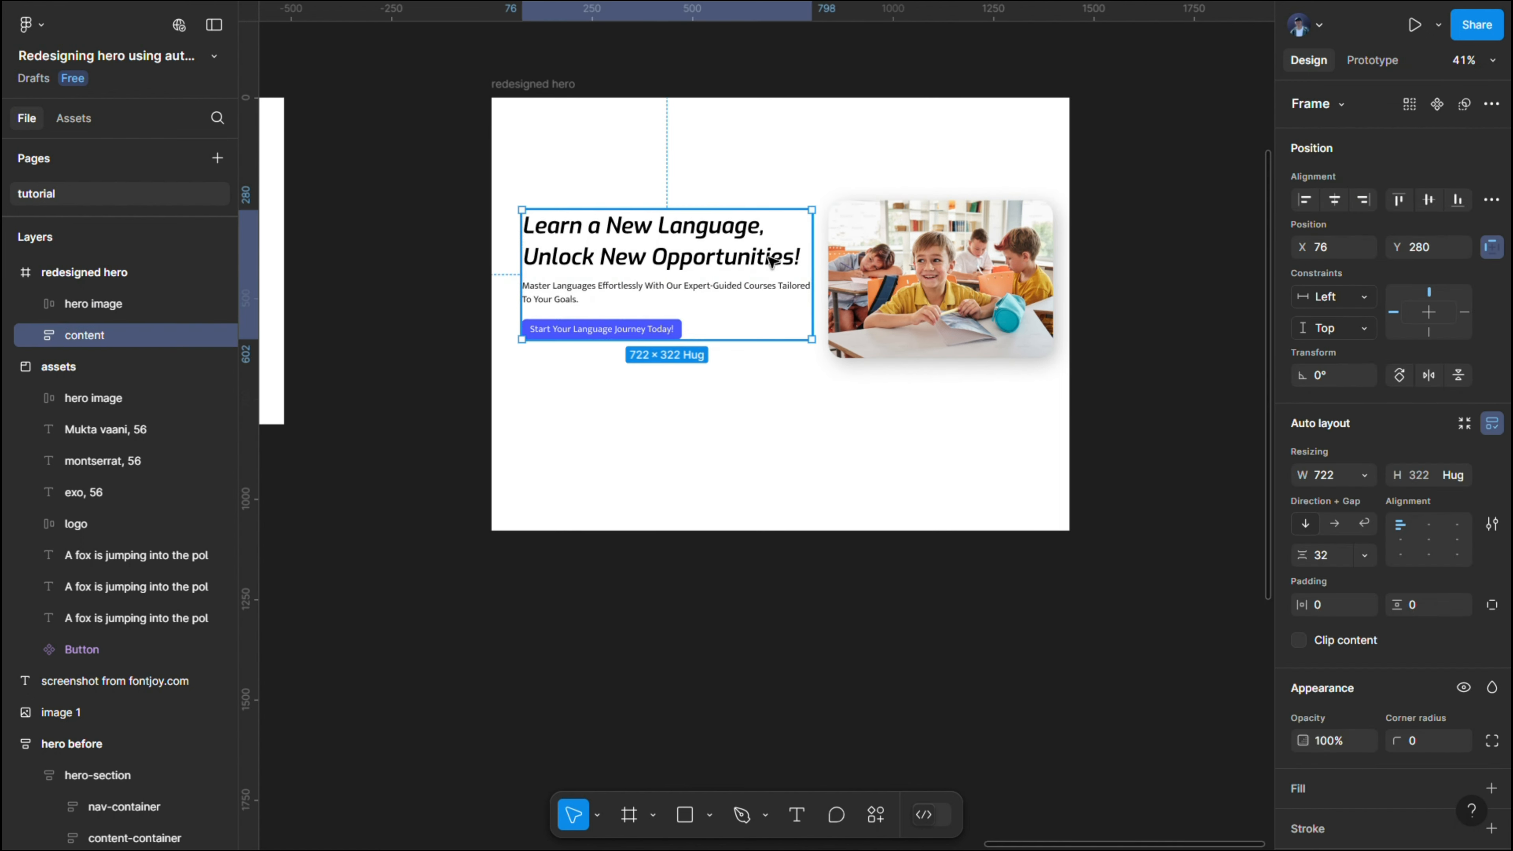
shift+click(909, 258)
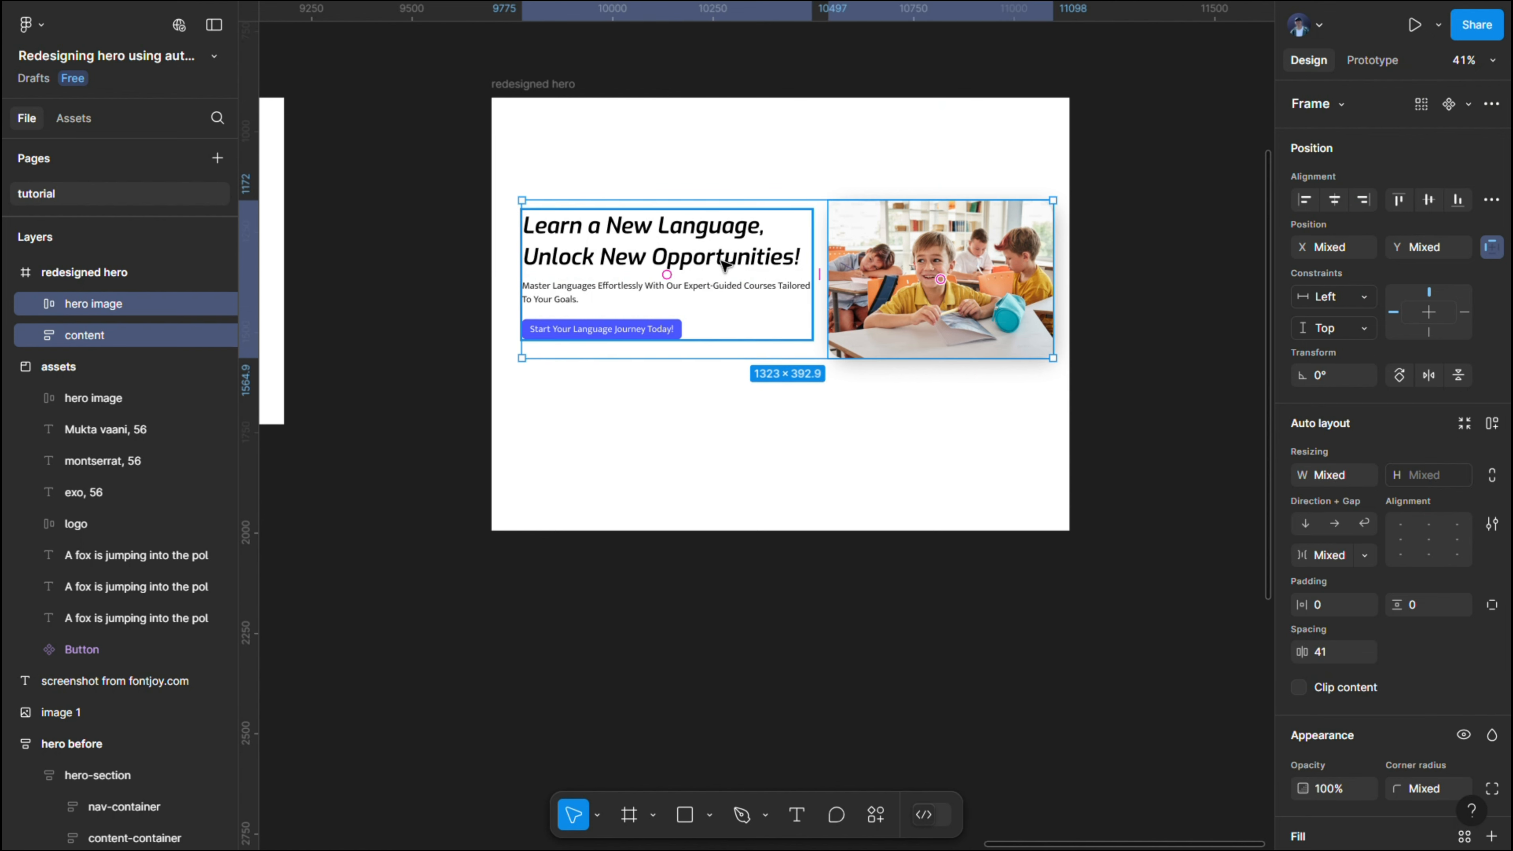
key(shift+a)
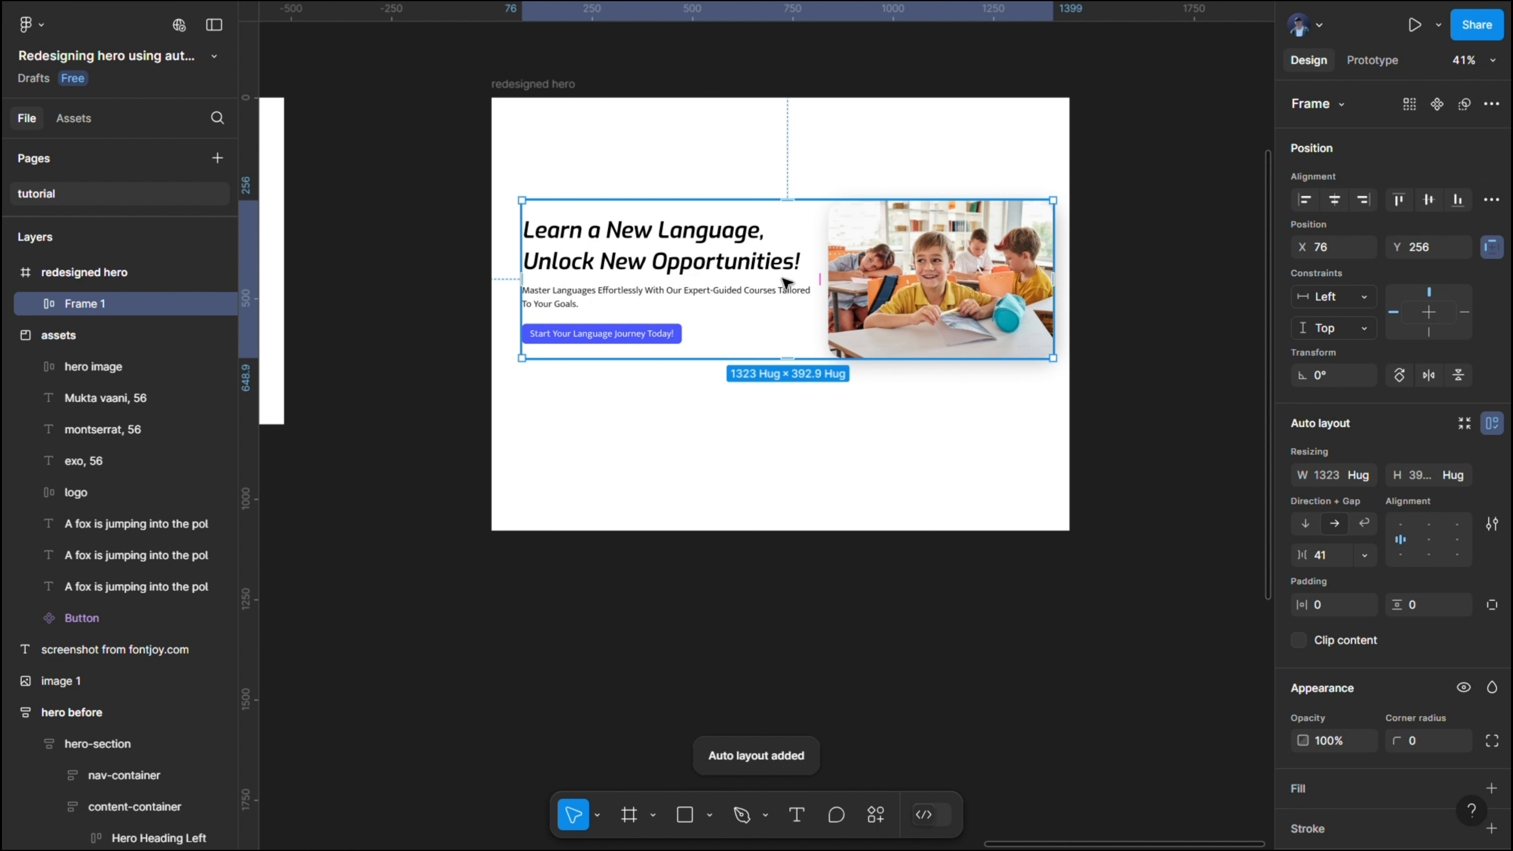
click(833, 291)
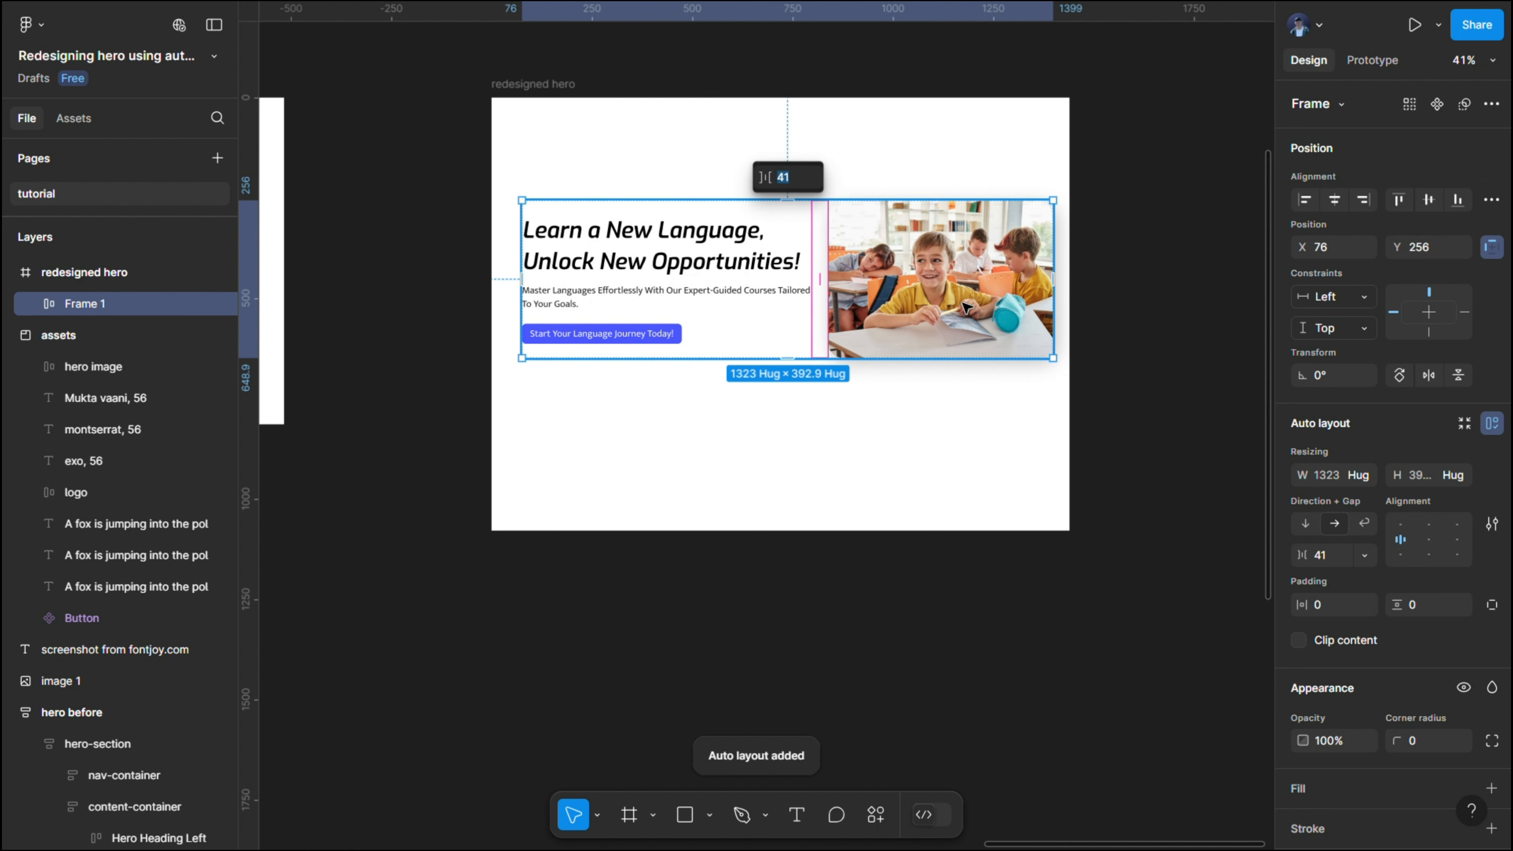
click(1335, 564)
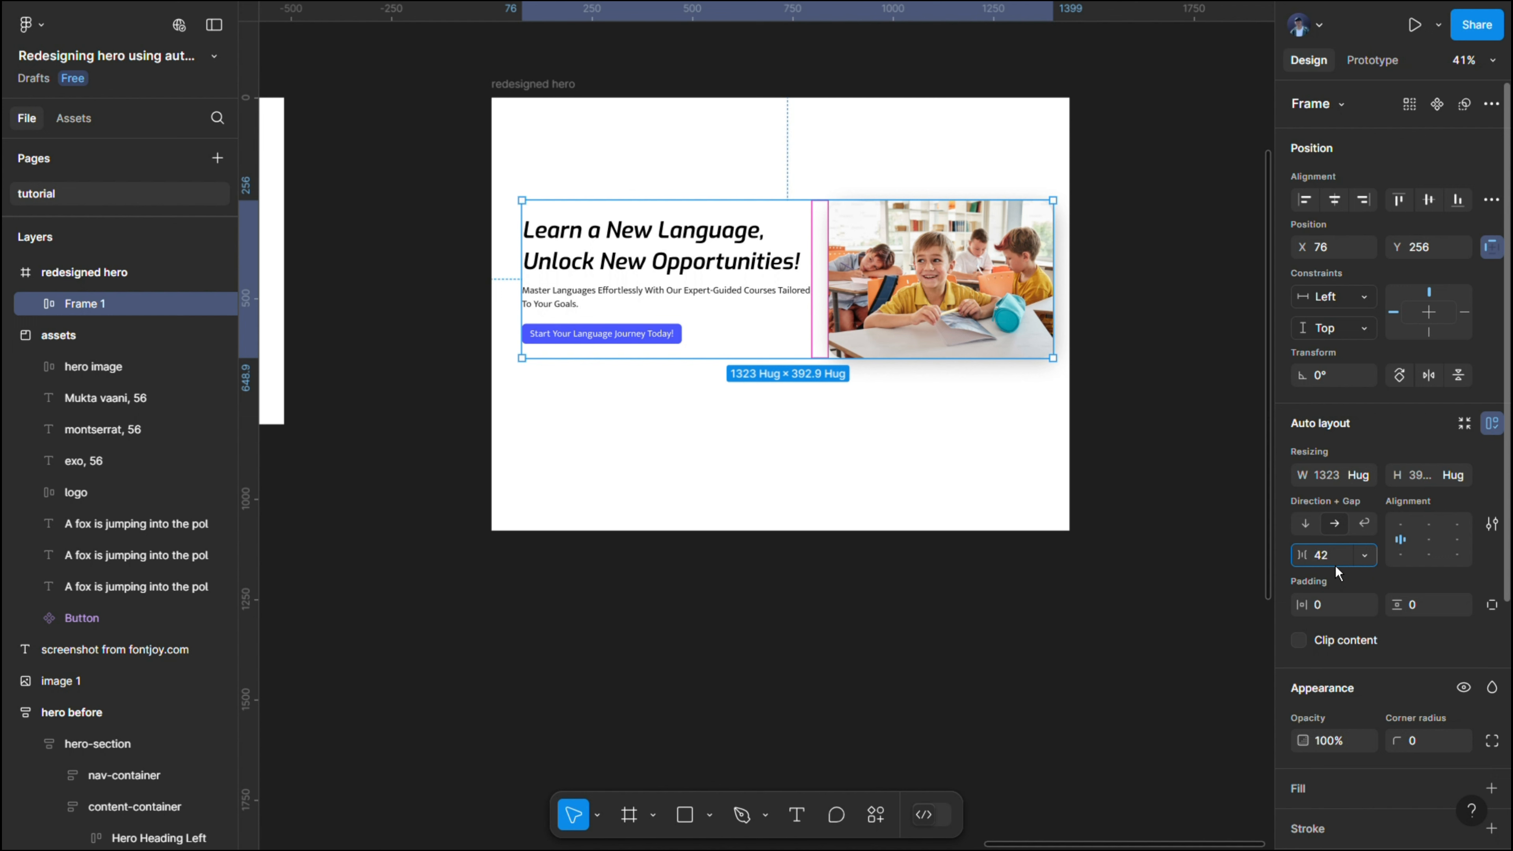
key(Return)
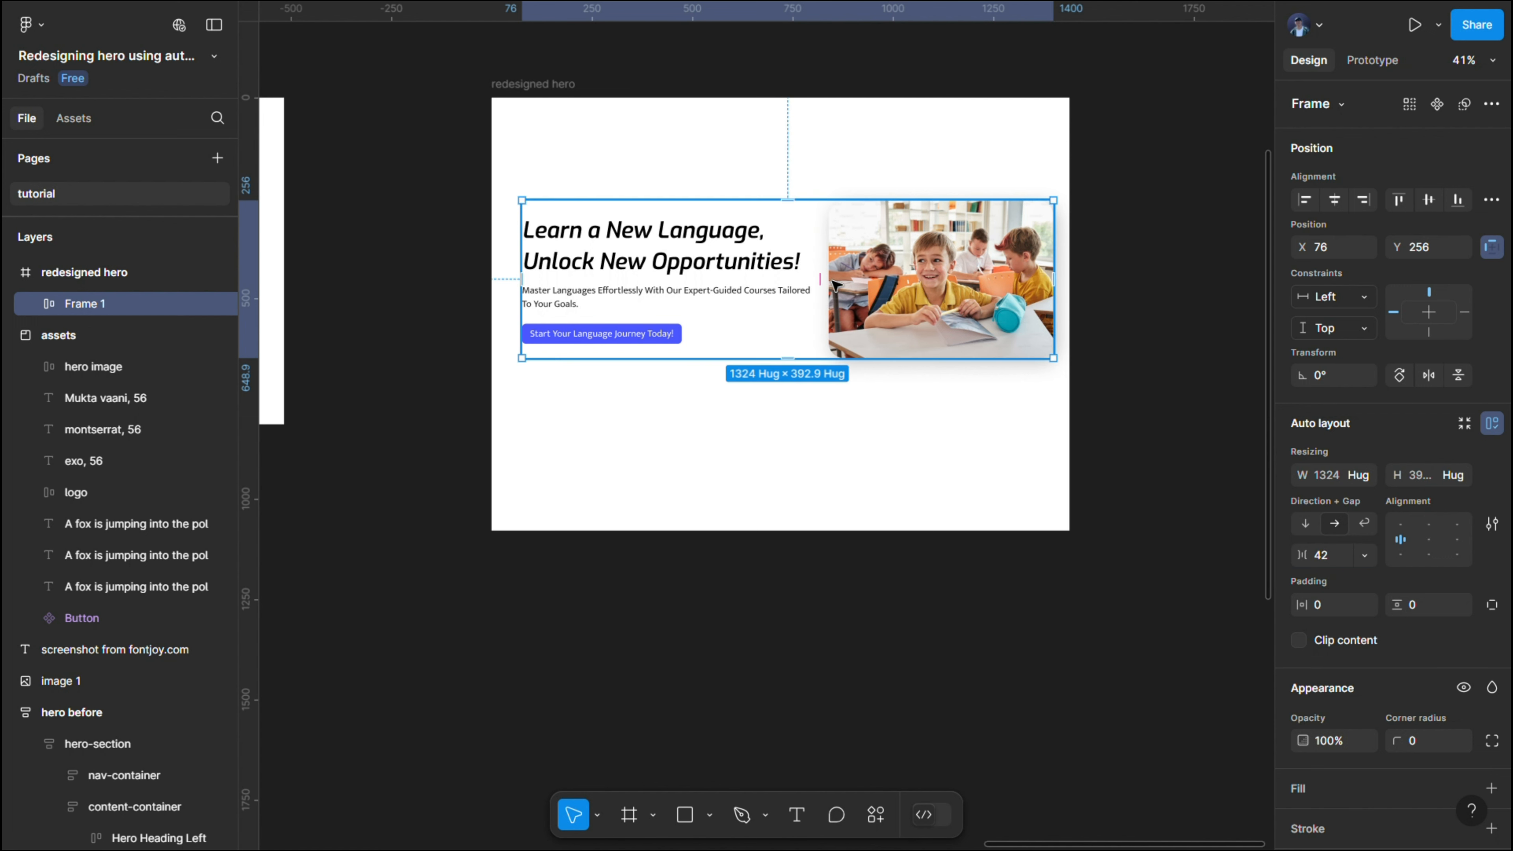
- Move the combined auto layout frame to about X 58, Y 344 and set its gap to 40
drag(933, 259, 931, 297)
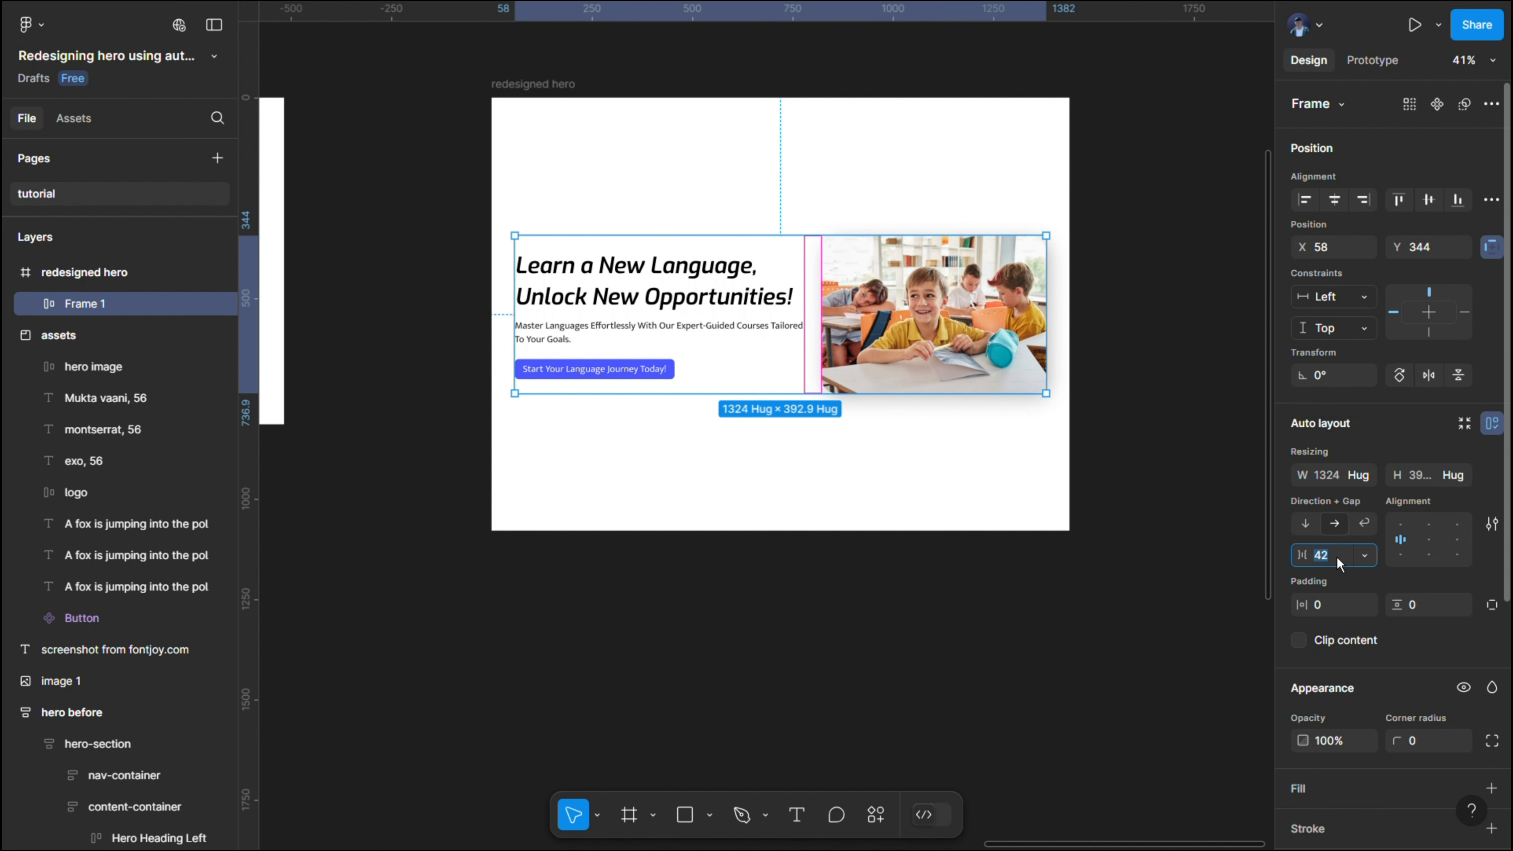
key(Return)
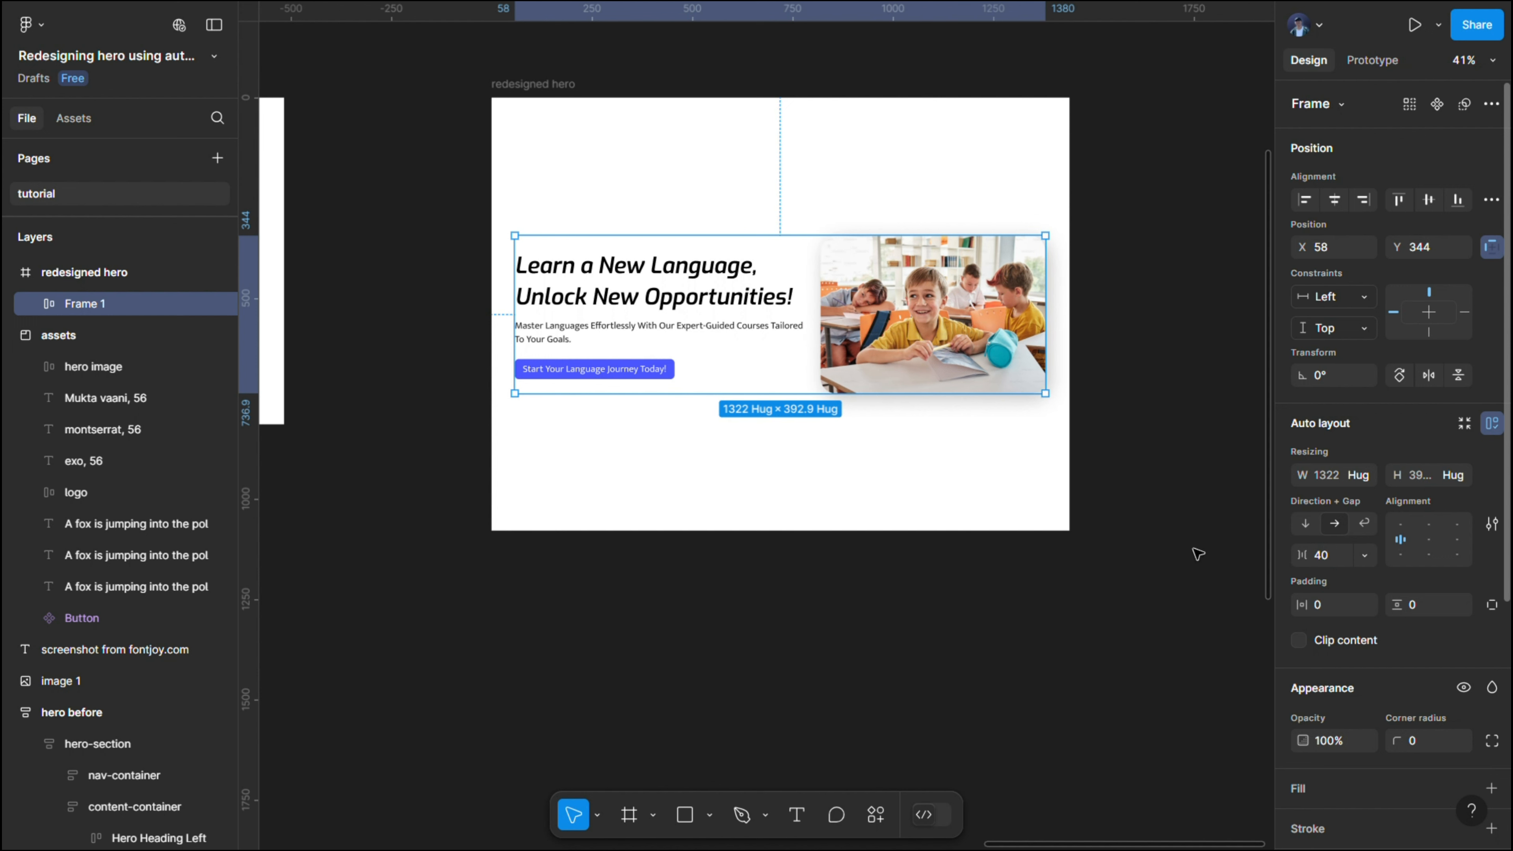
drag(699, 285, 701, 283)
click(456, 111)
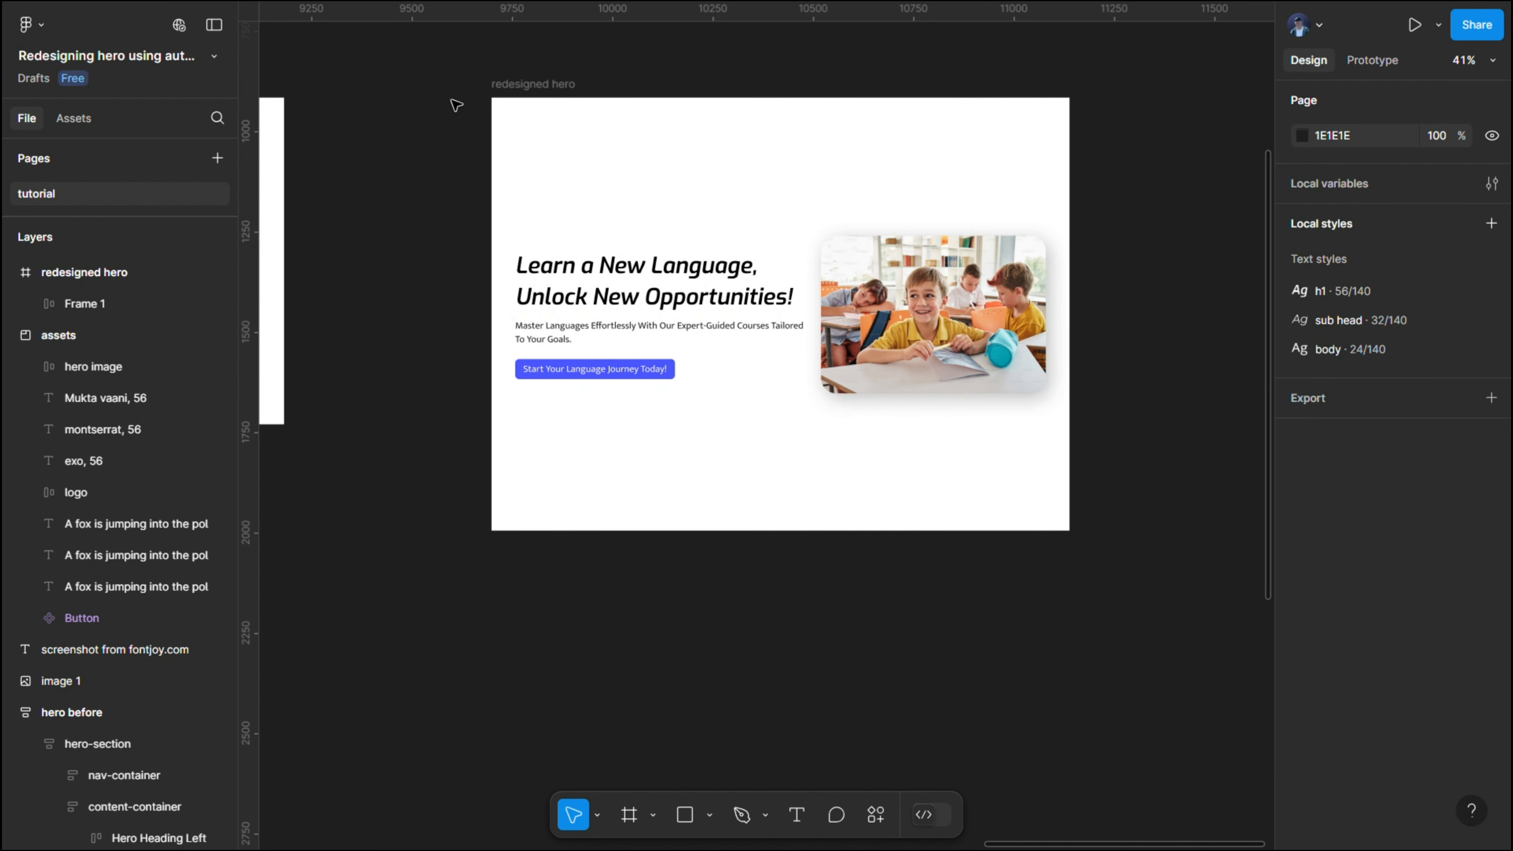
- Copy the ABC Academy logo from the assets section
drag(456, 112, 1044, 166)
drag(612, 122, 740, 75)
scroll(490, 153, up, 4)
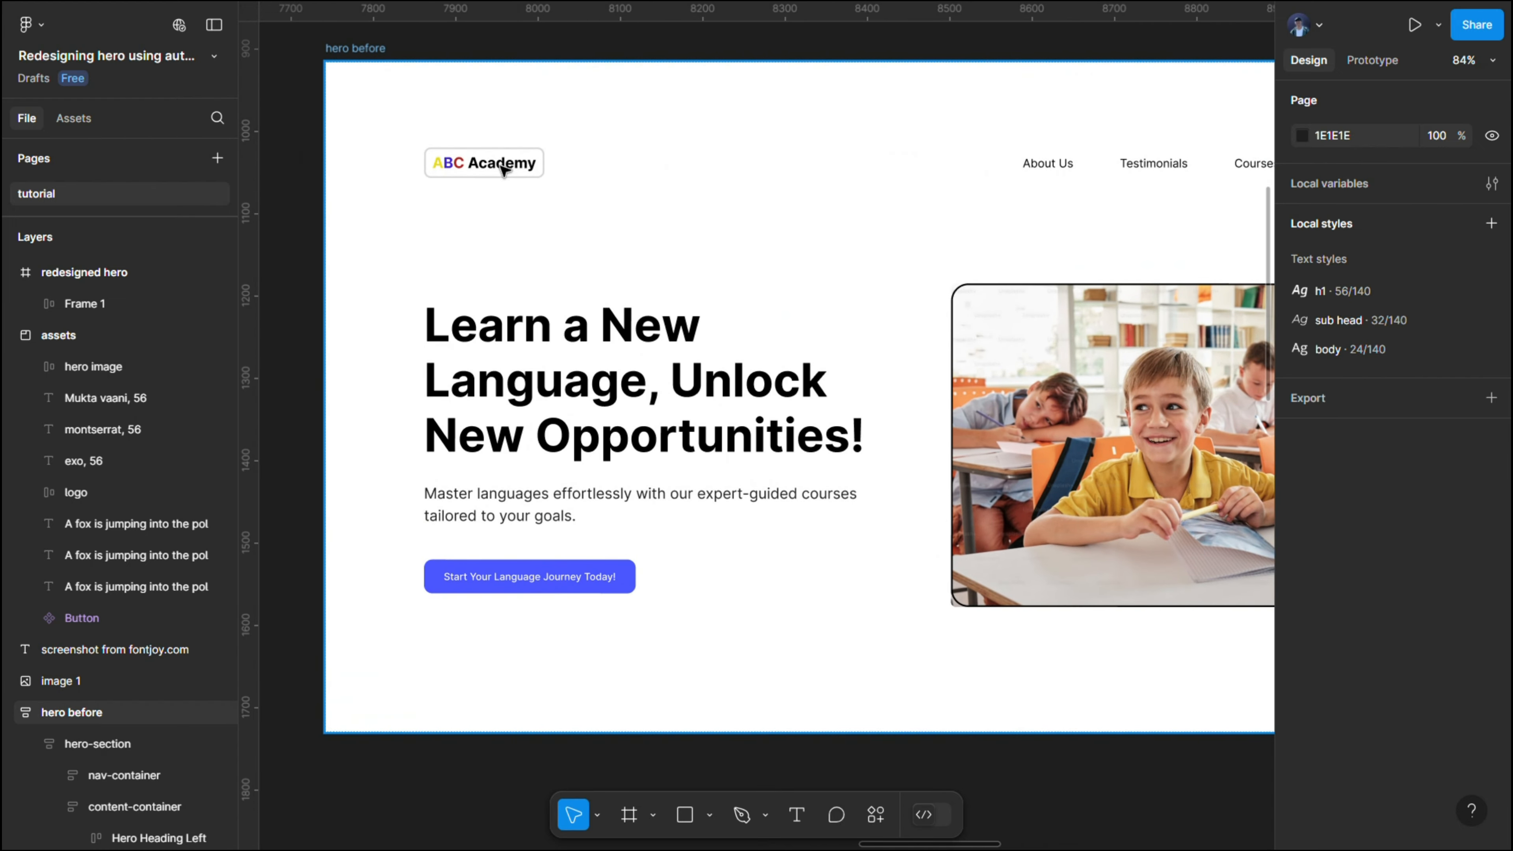
scroll(503, 128, down, 6)
scroll(499, 145, up, 3)
scroll(500, 145, left, 5)
scroll(367, 176, up, 4)
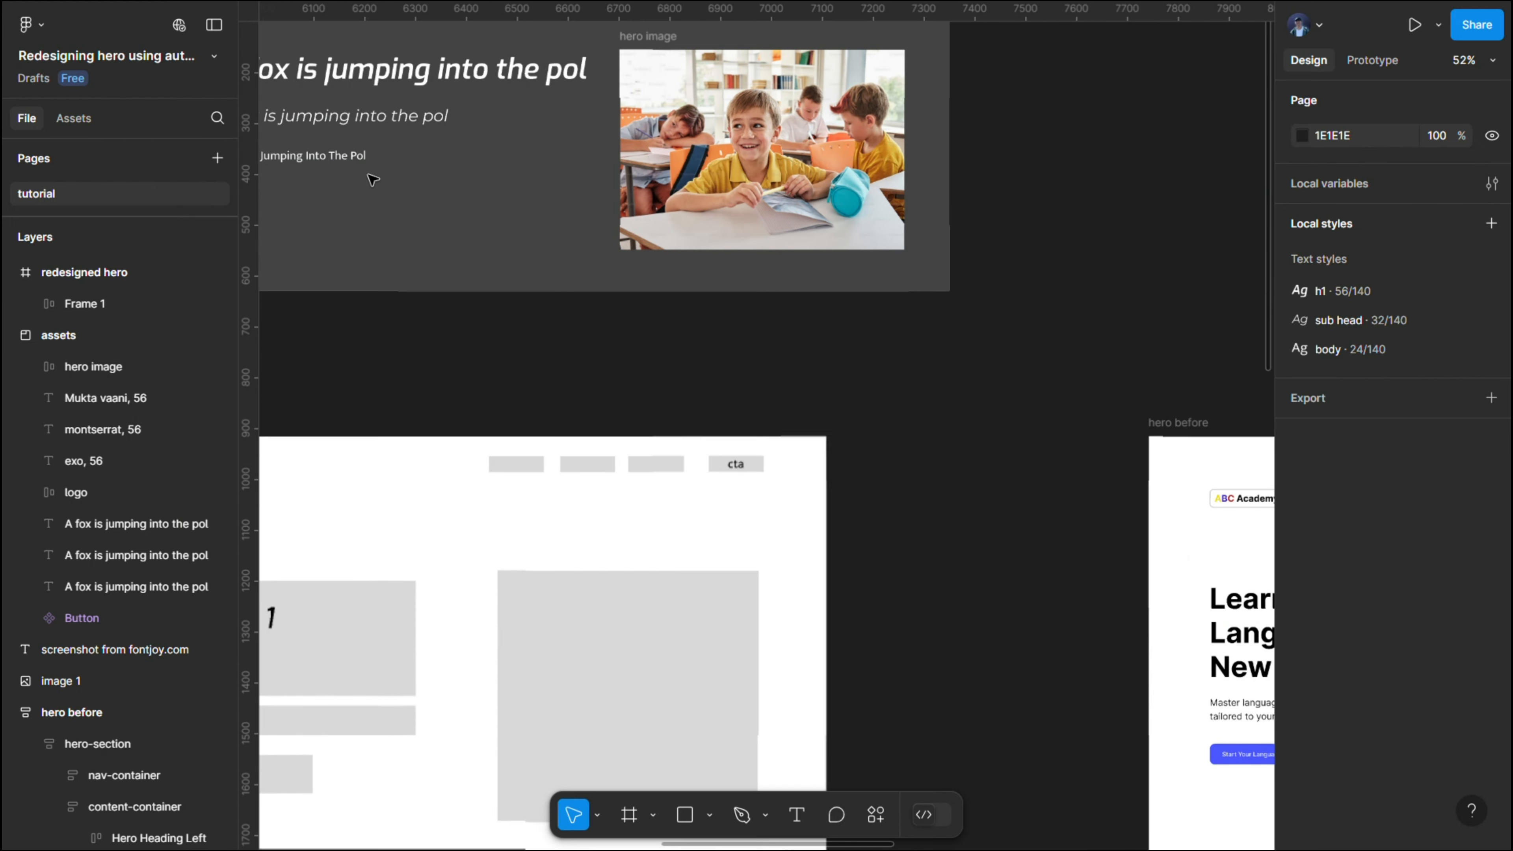
scroll(372, 176, left, 6)
click(517, 217)
right_click(477, 208)
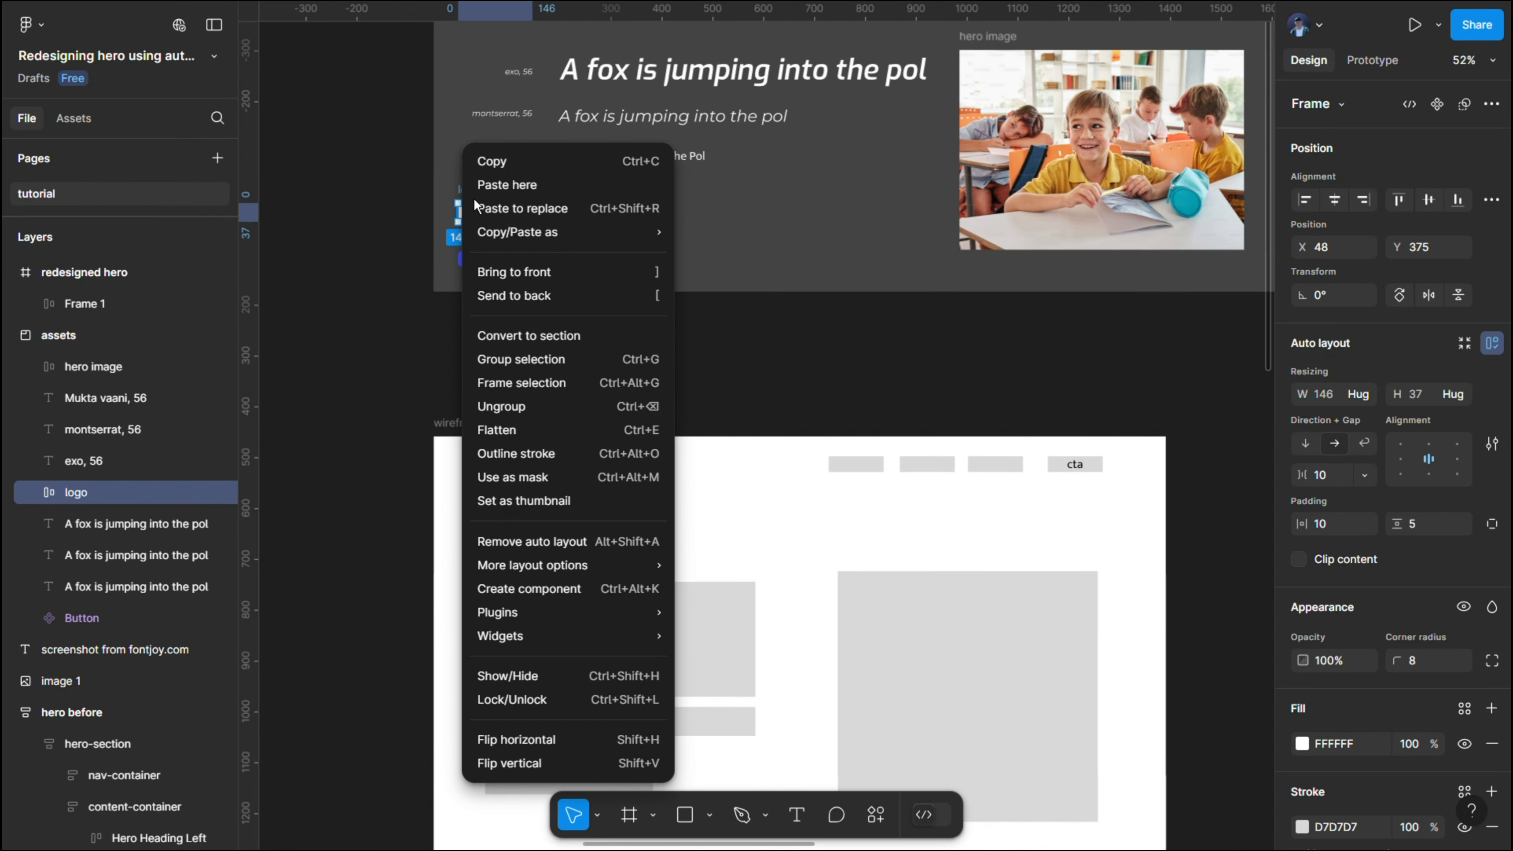
click(491, 158)
- Paste the logo into the "redesigned hero" frame above the heading, at about X 59, Y 61
scroll(971, 312, right, 20)
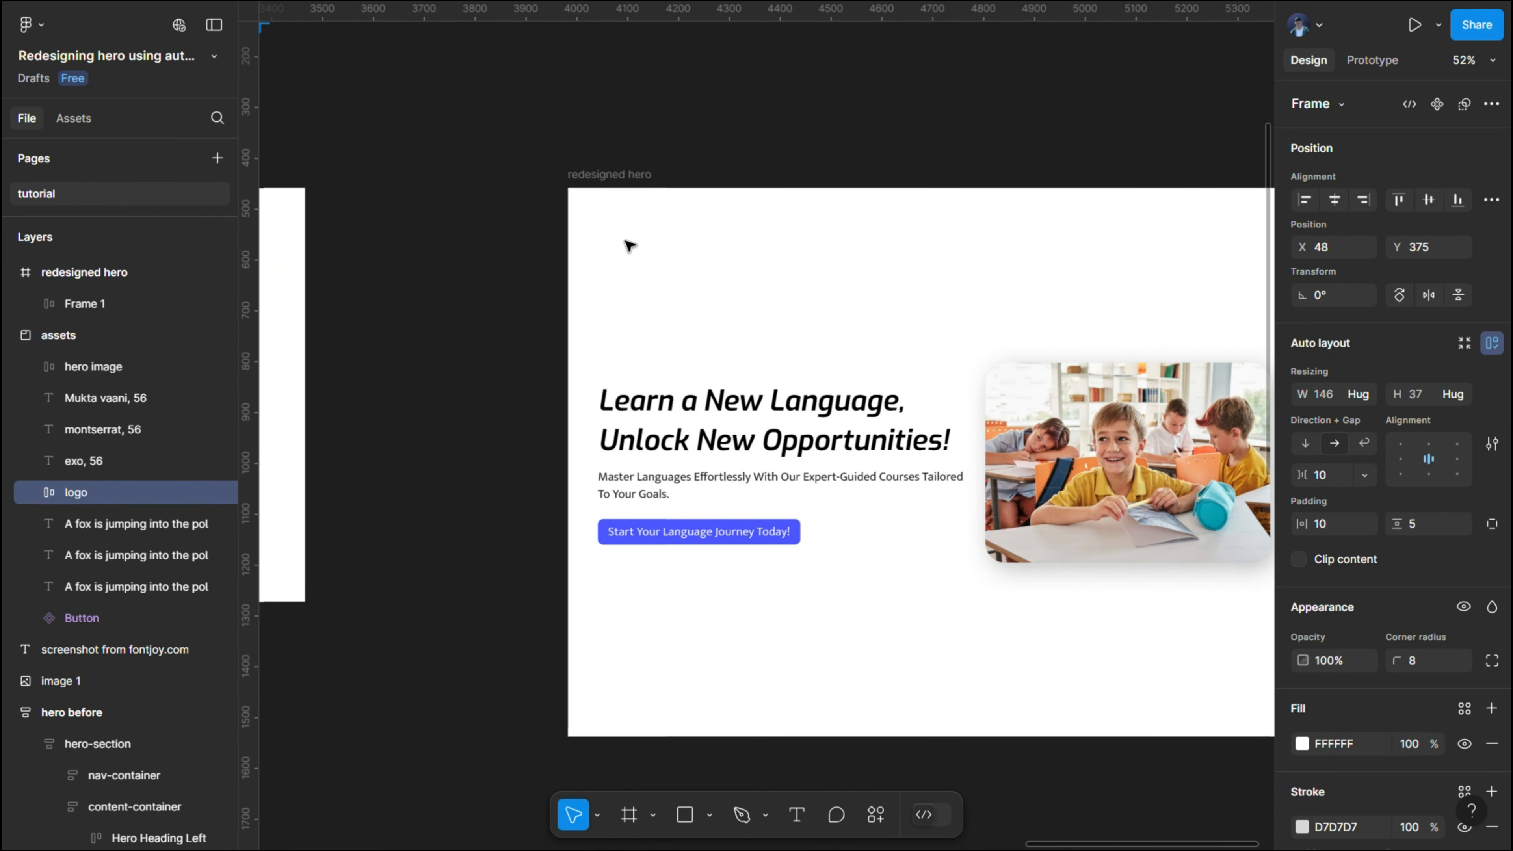
right_click(629, 244)
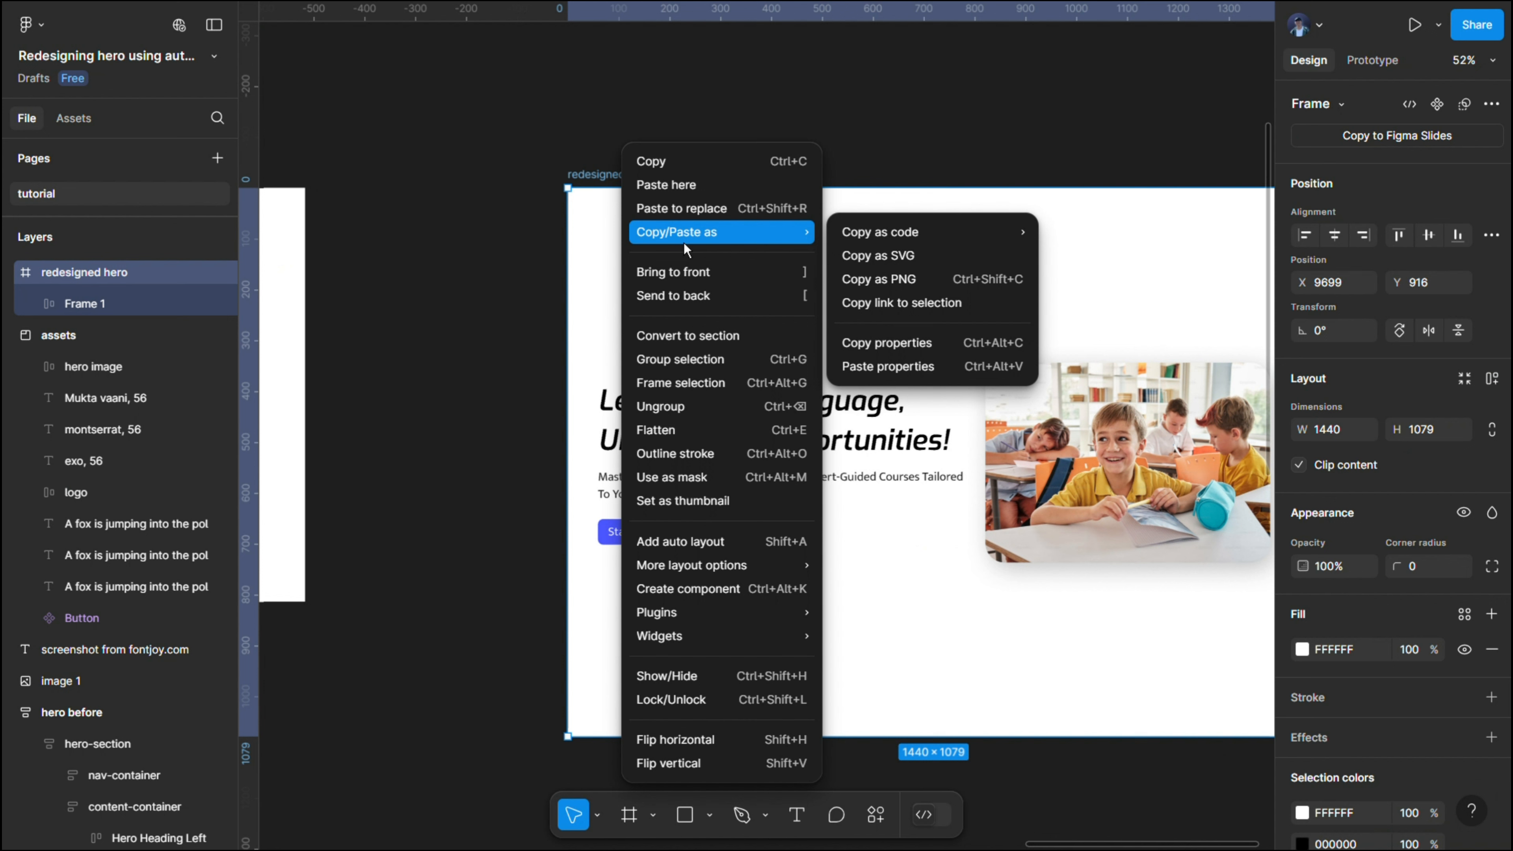
click(672, 195)
drag(674, 251, 654, 234)
scroll(694, 238, up, 5)
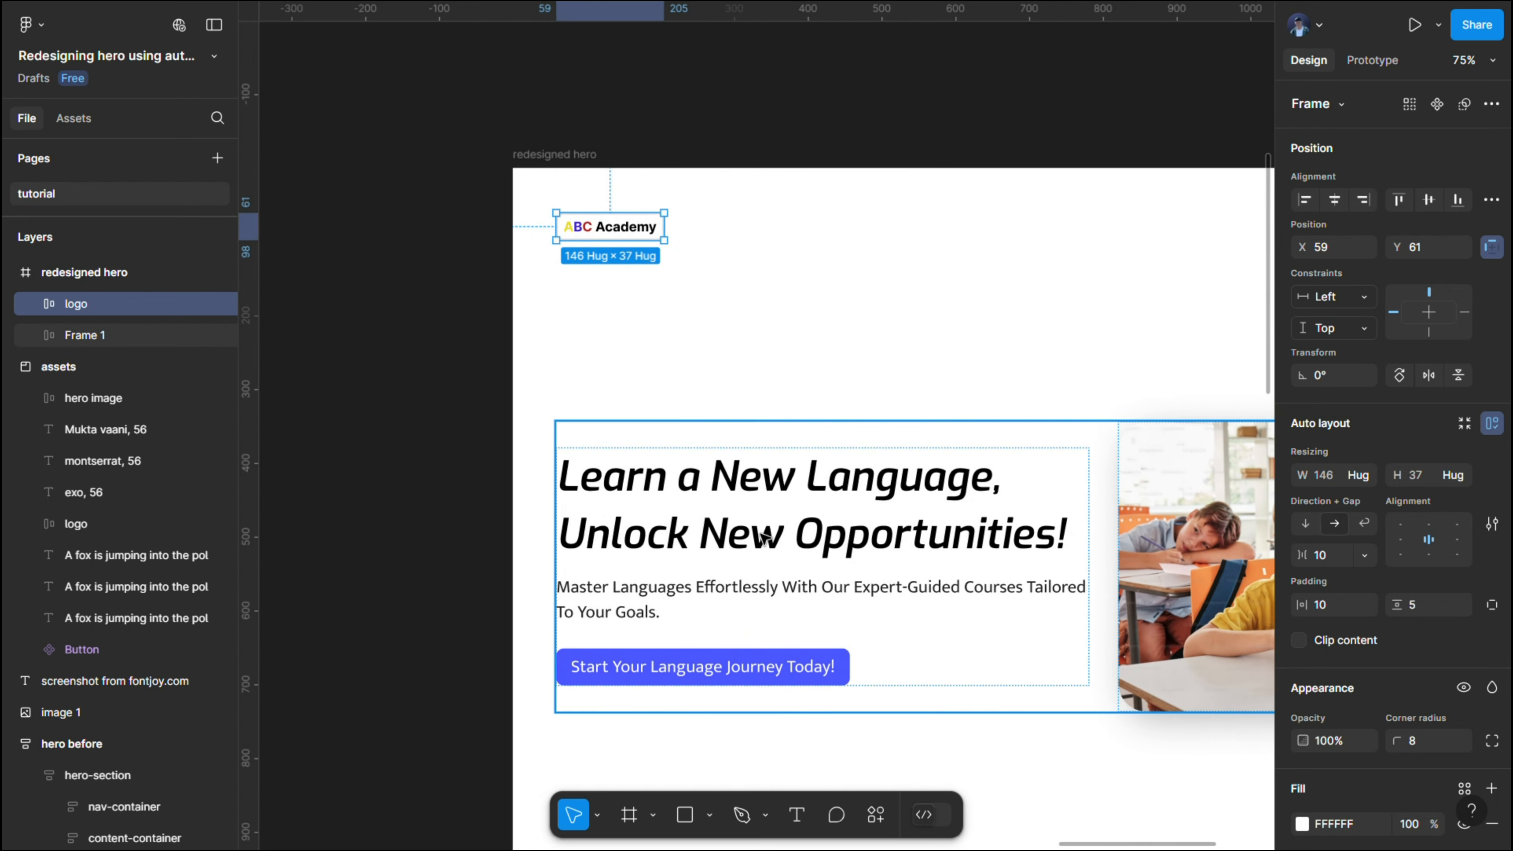
double_click(672, 604)
double_click(672, 604)
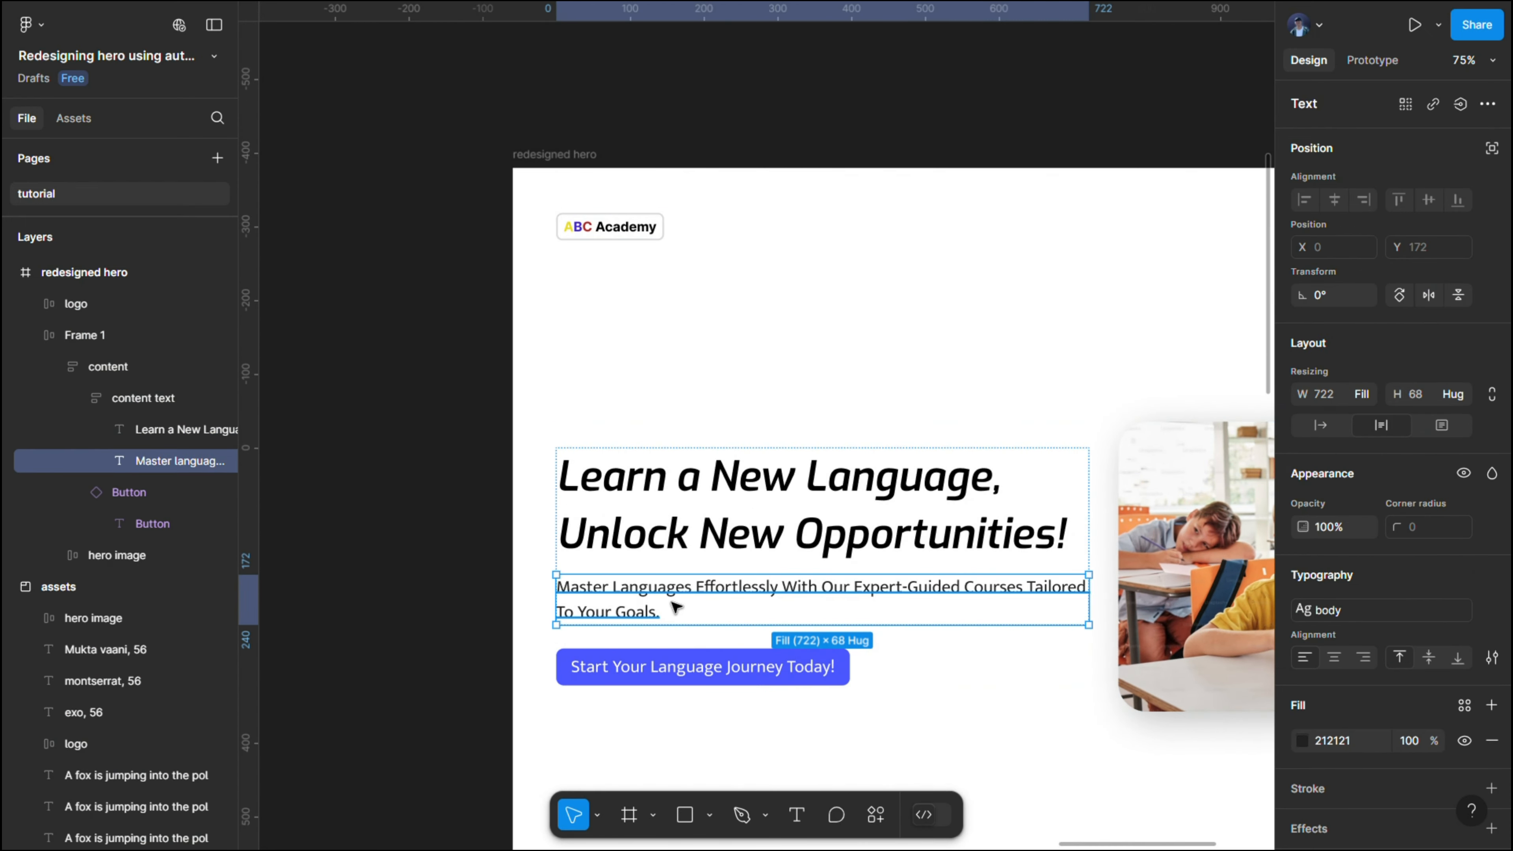
right_click(677, 607)
click(716, 241)
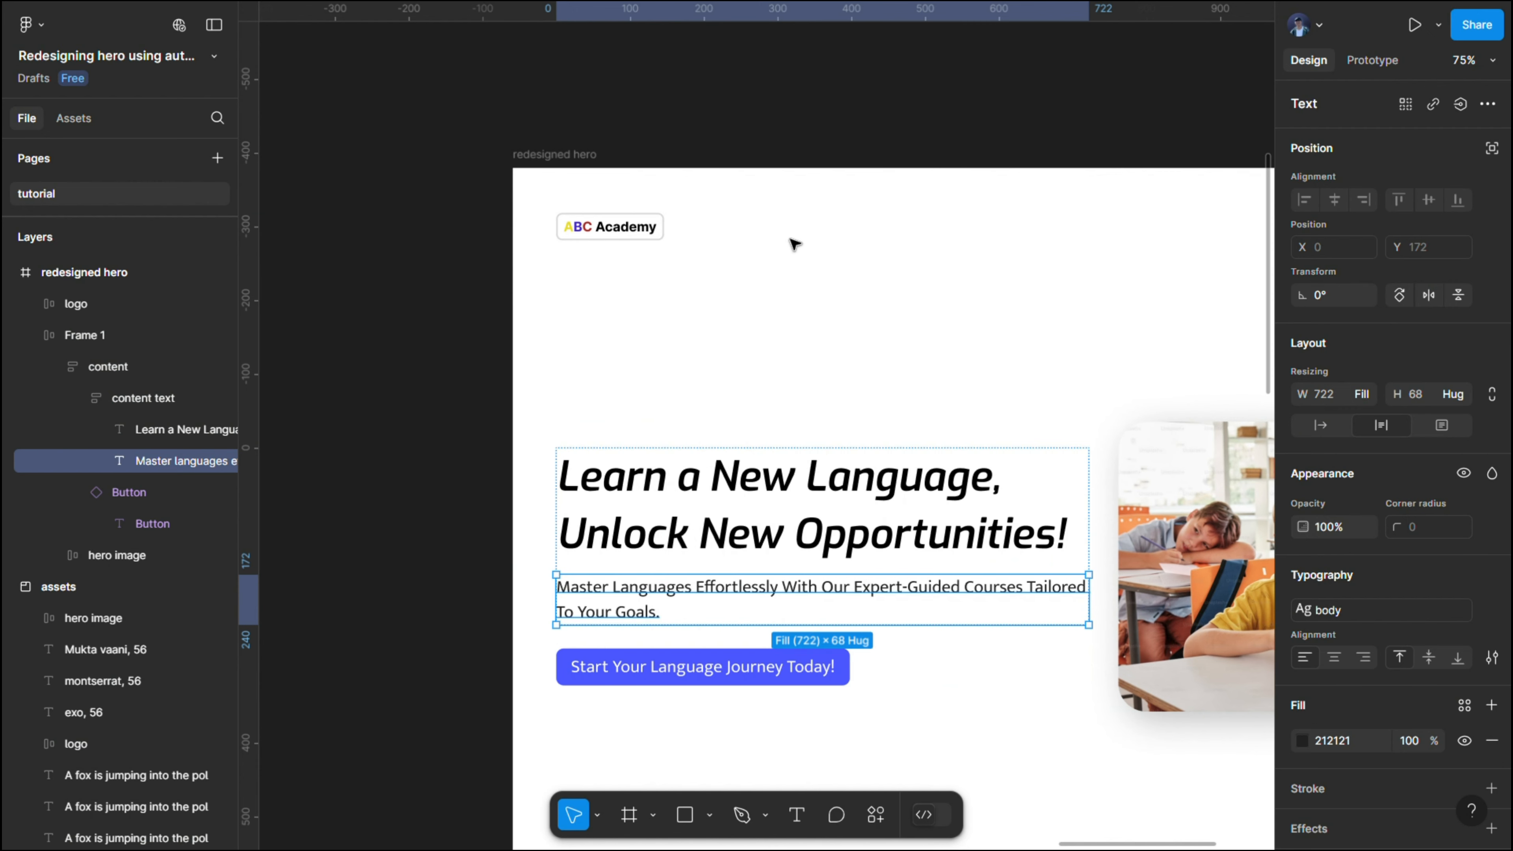
click(815, 244)
right_click(815, 244)
click(858, 182)
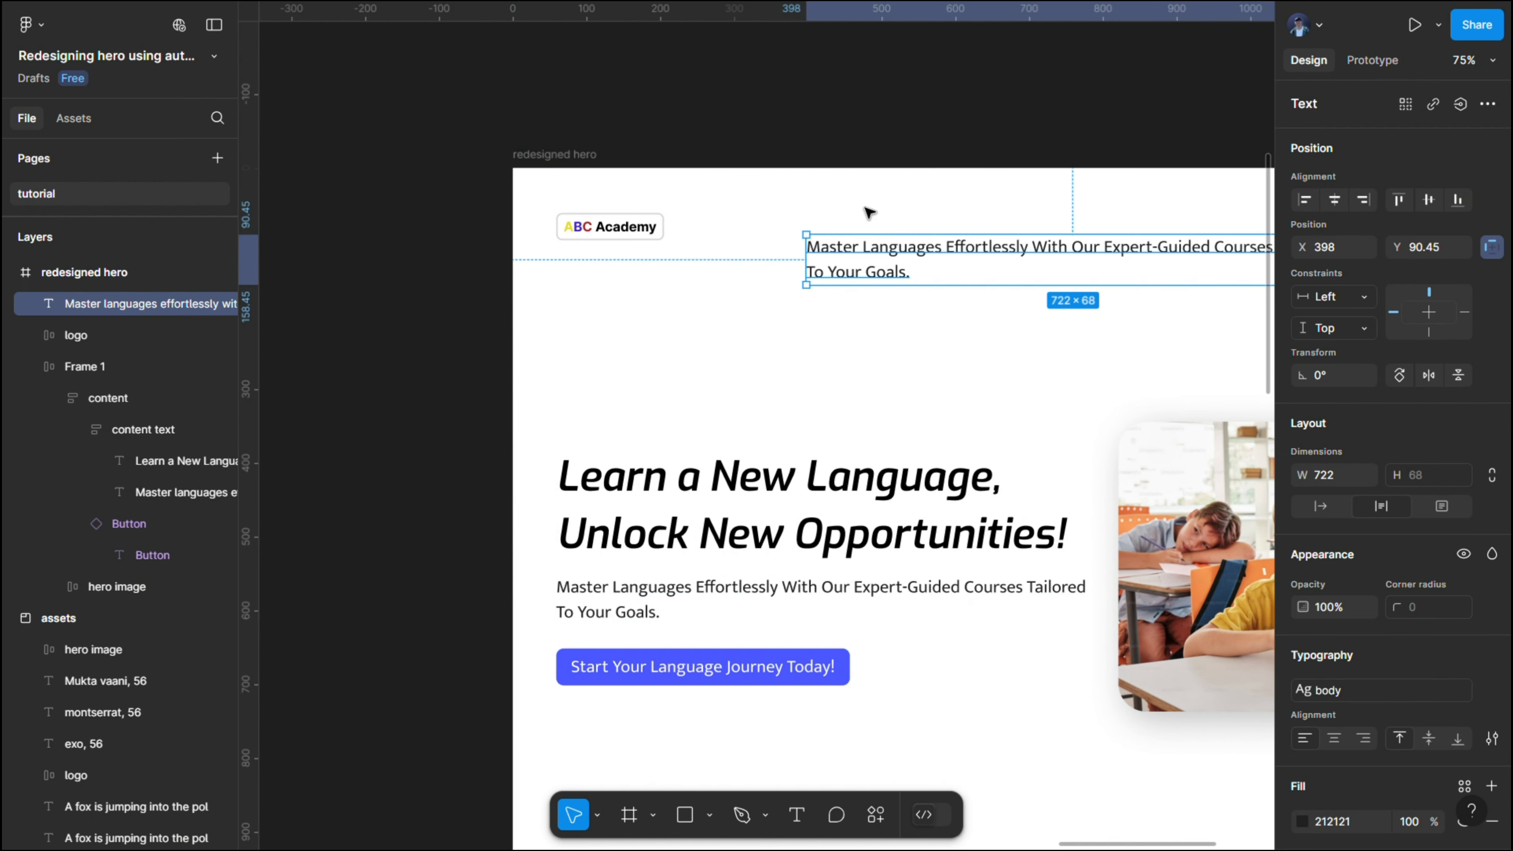
drag(907, 257, 800, 221)
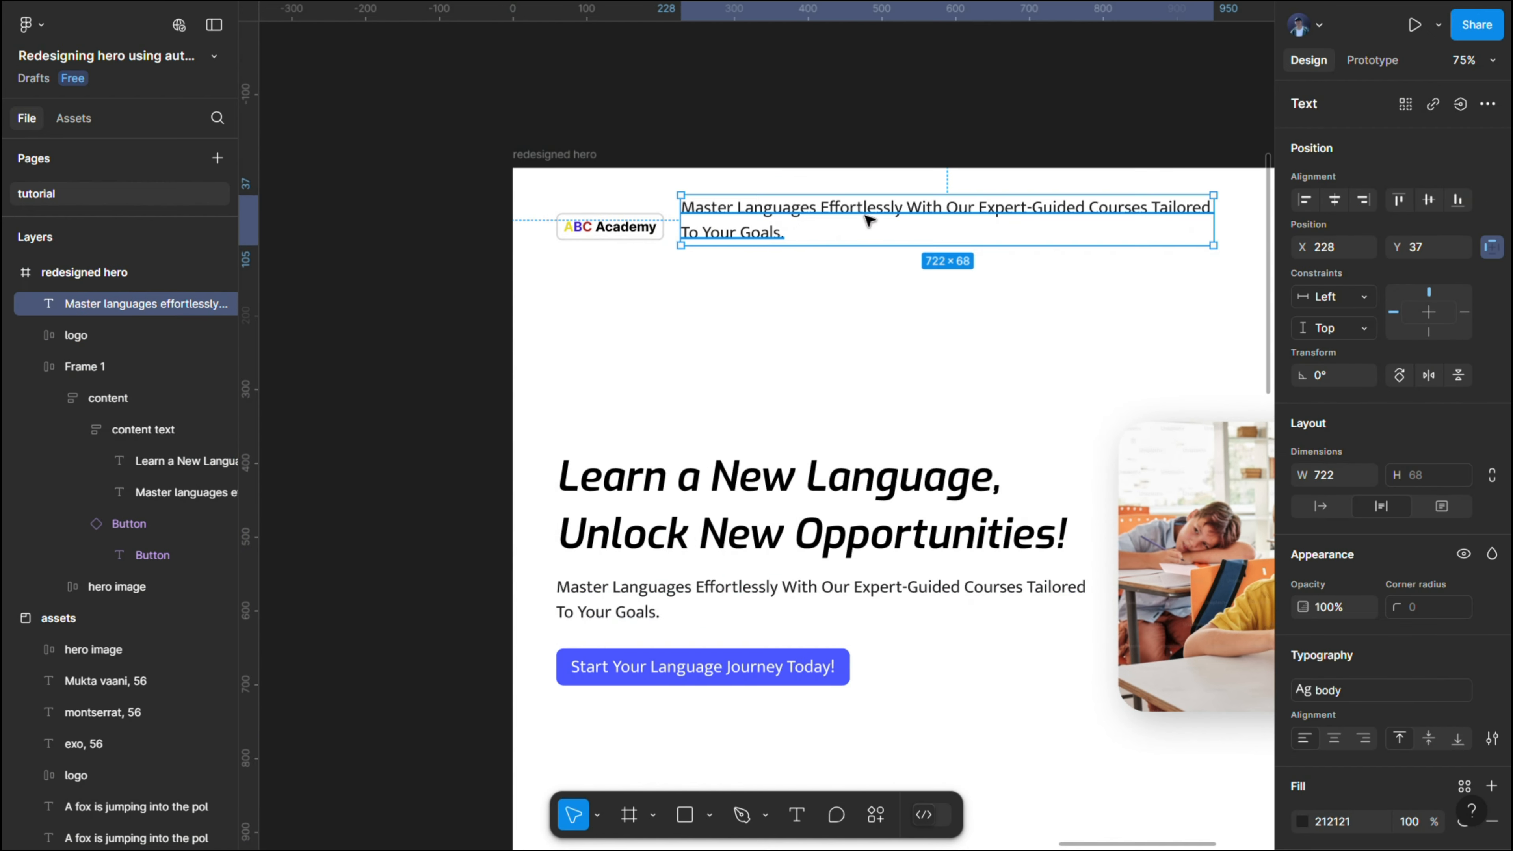
key(Delete)
- Place a new text layer beside the logo at about X 346, Y 87, and check the navigation labels in the "hero before" design
click(796, 814)
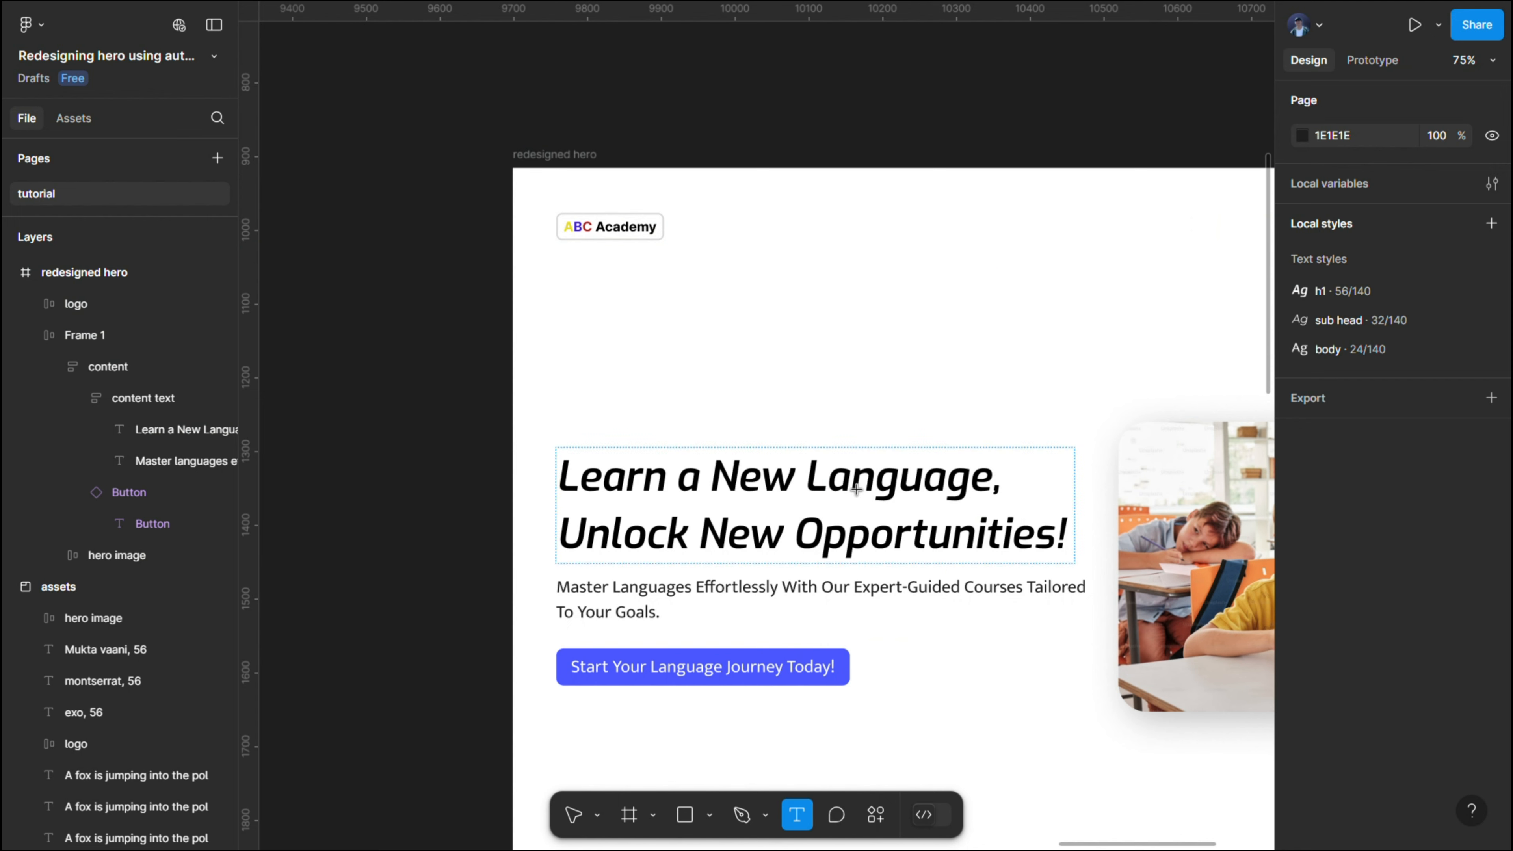
click(784, 248)
key(Escape)
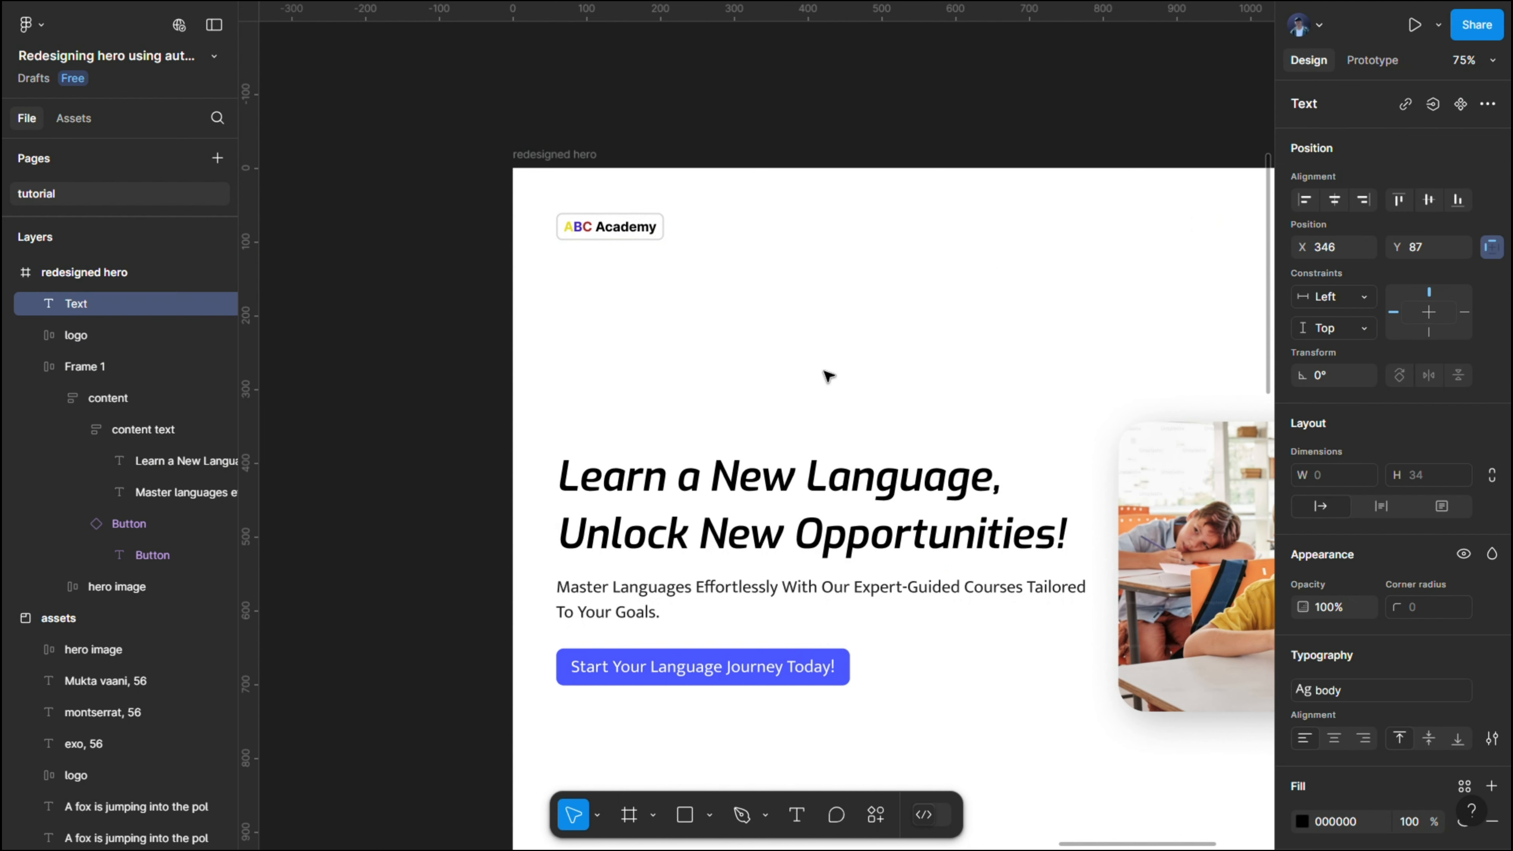
scroll(823, 371, down, 5)
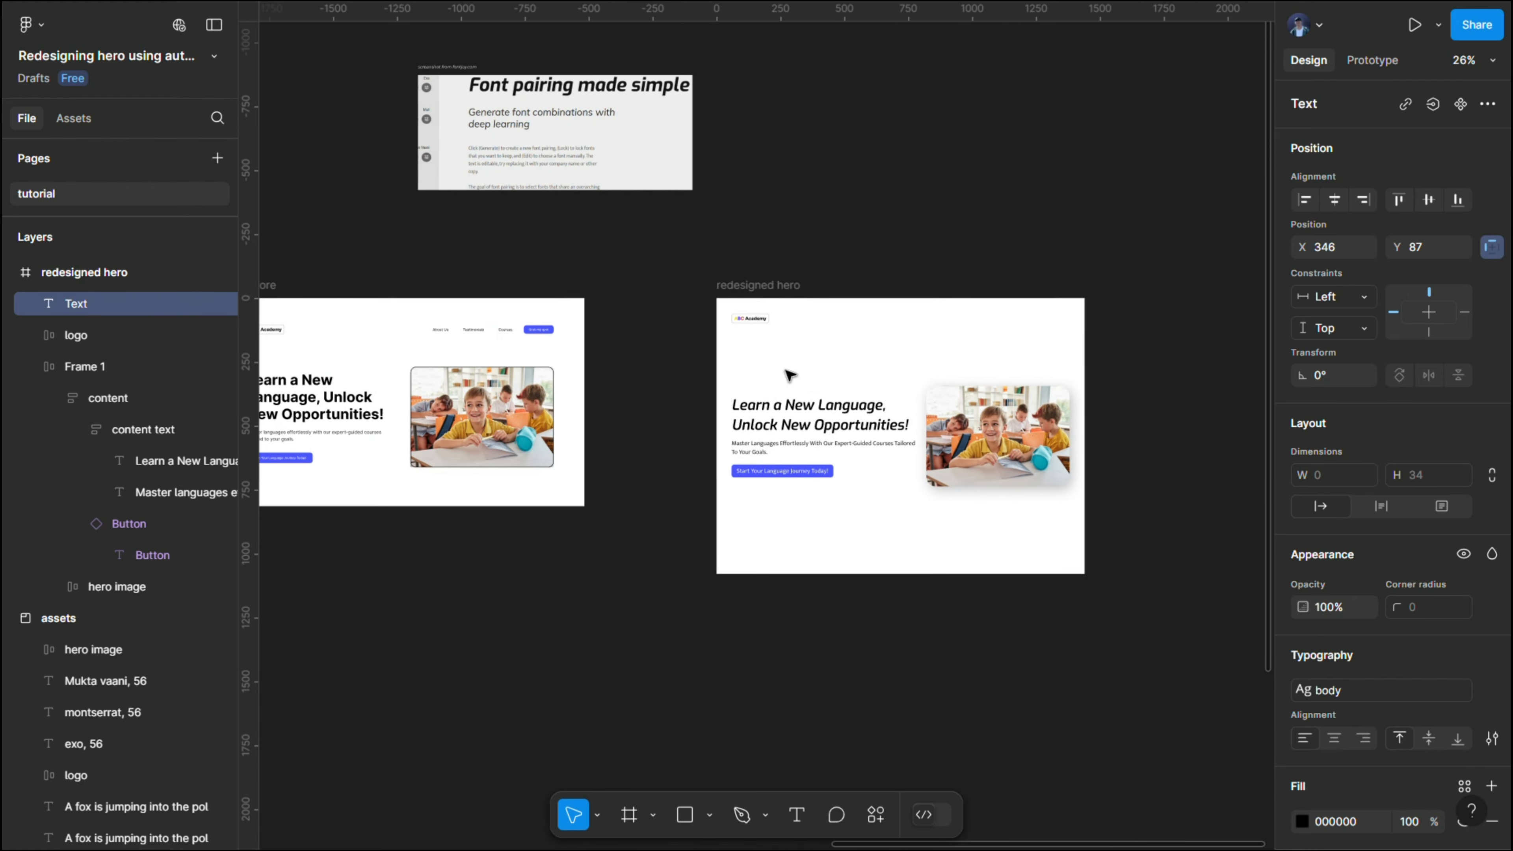
scroll(789, 370, left, 4)
scroll(840, 366, up, 5)
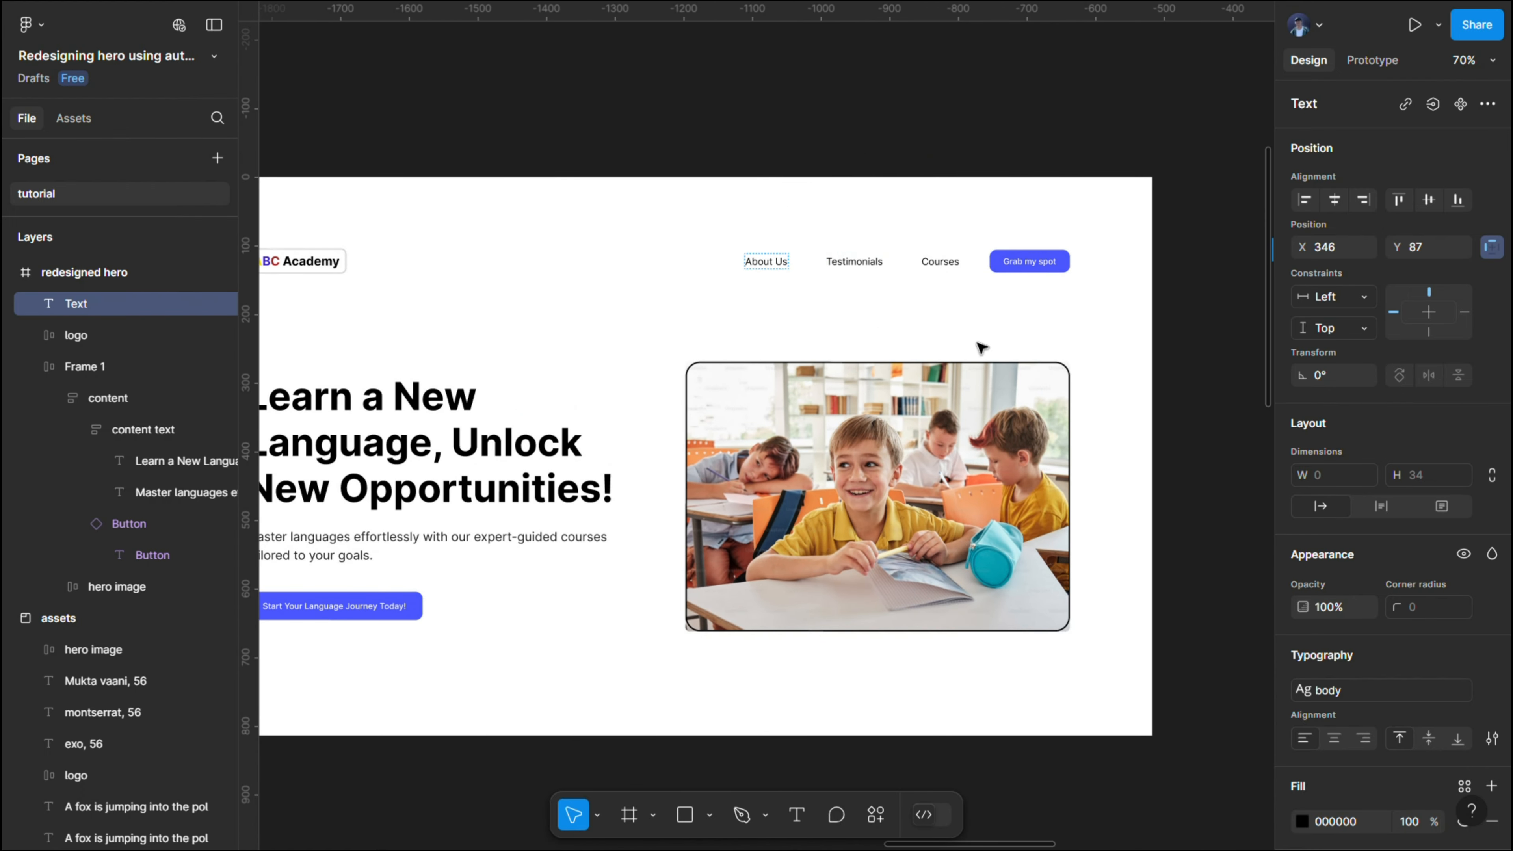
scroll(983, 243, right, 6)
scroll(990, 243, right, 4)
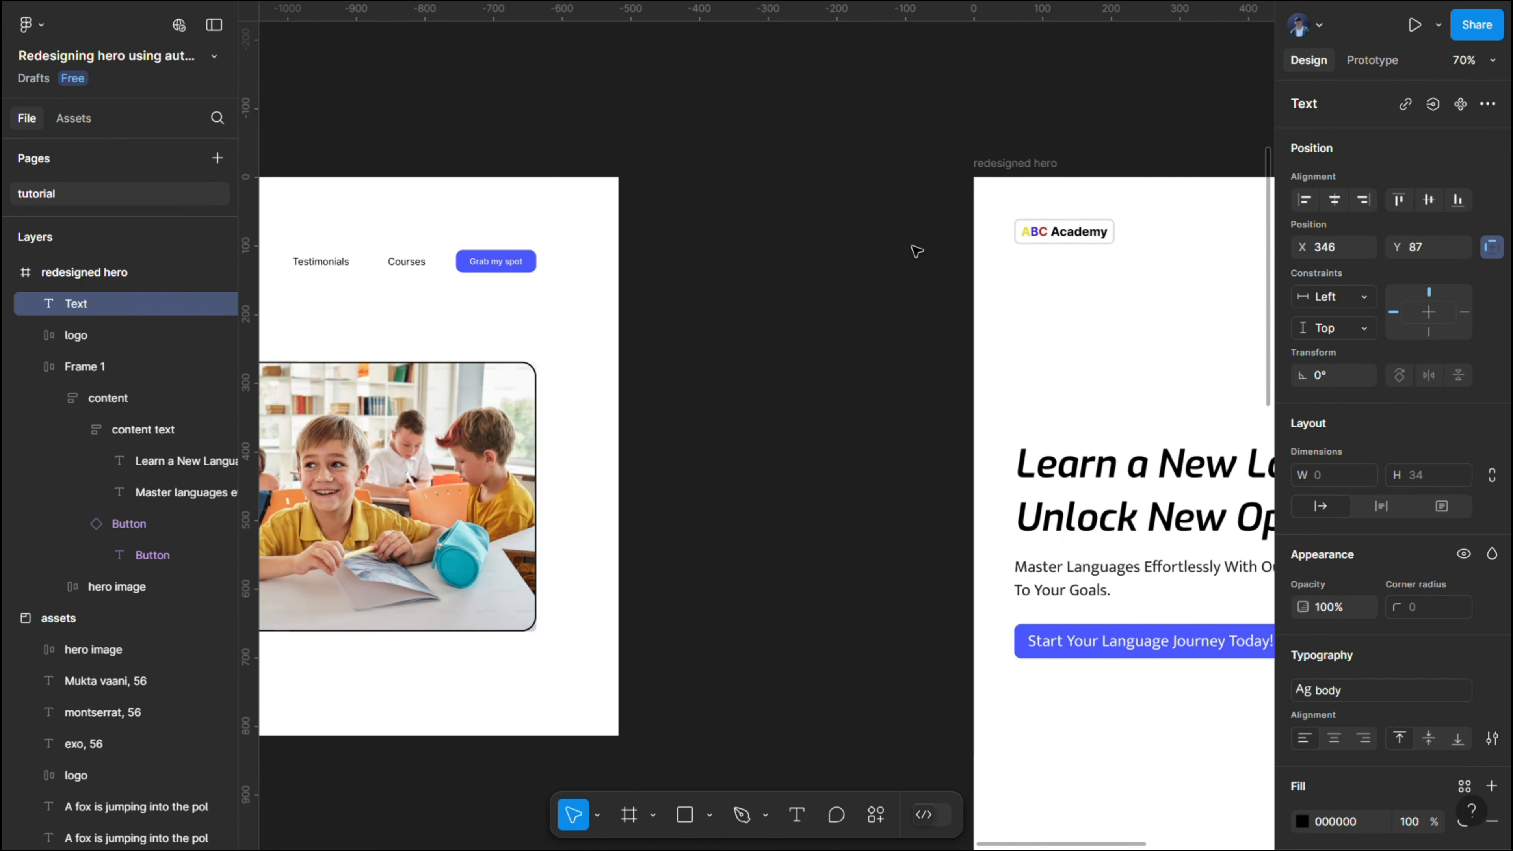
scroll(763, 244, up, 6)
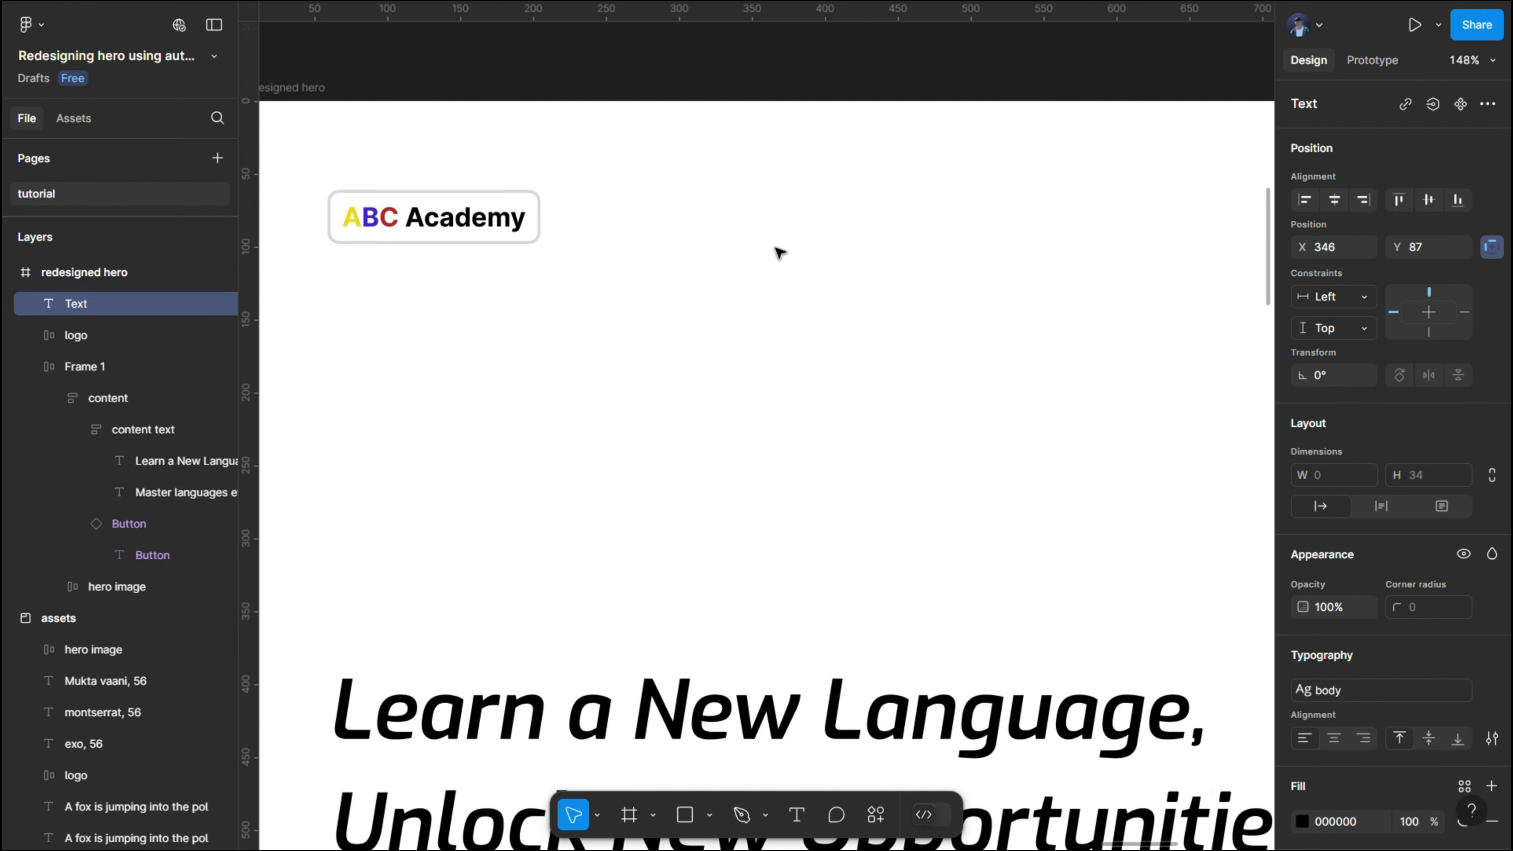
- Enter "About Us" in the new text layer beside the logo
text(Ab)
text(oit)
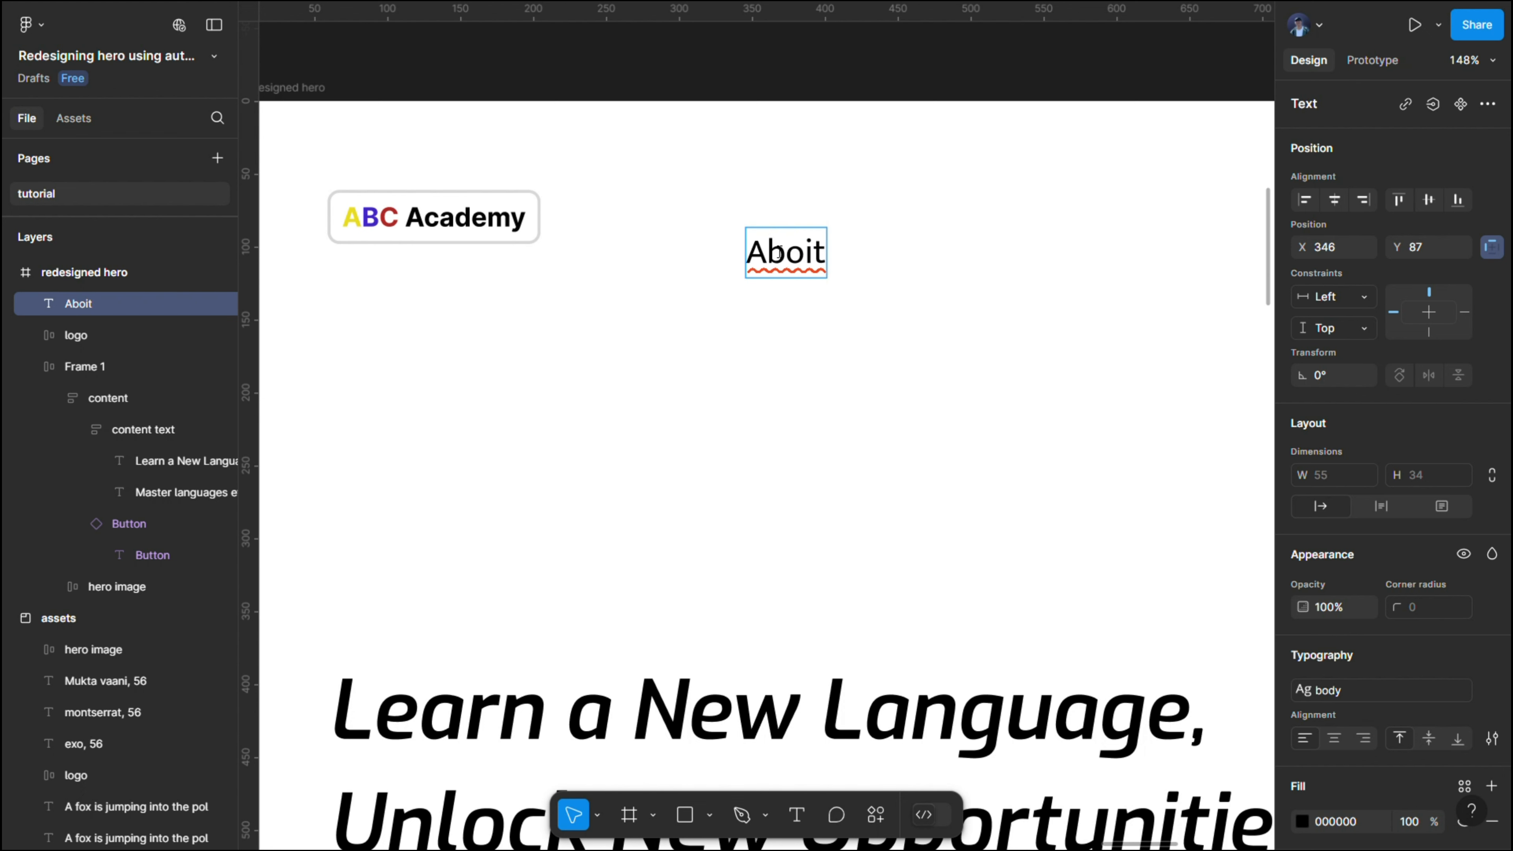
key(BackSpace)
key(BackSpace)
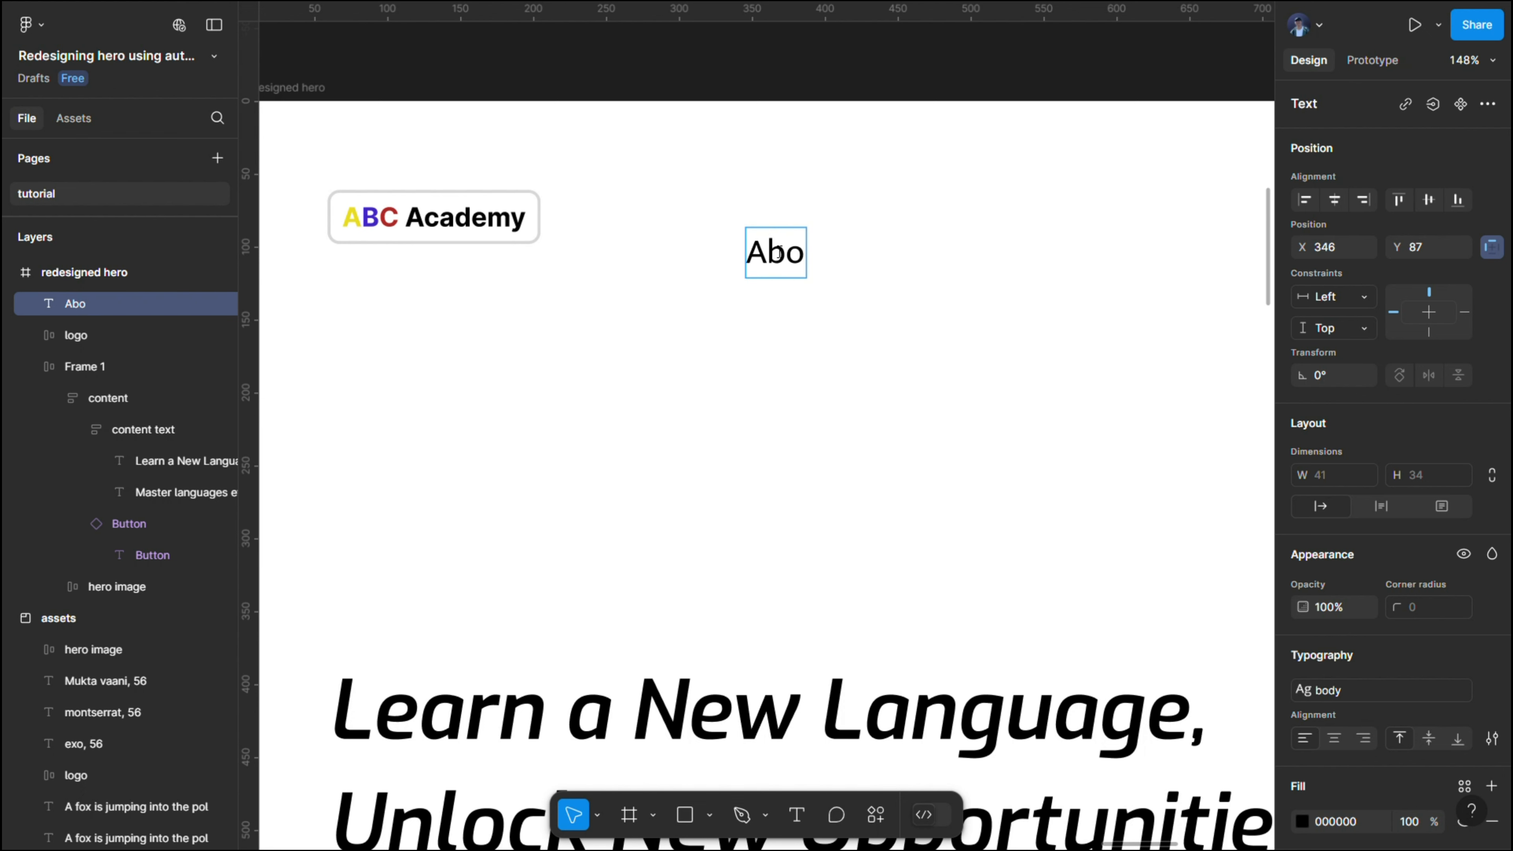
text(i)
key(BackSpace)
text(ut Us)
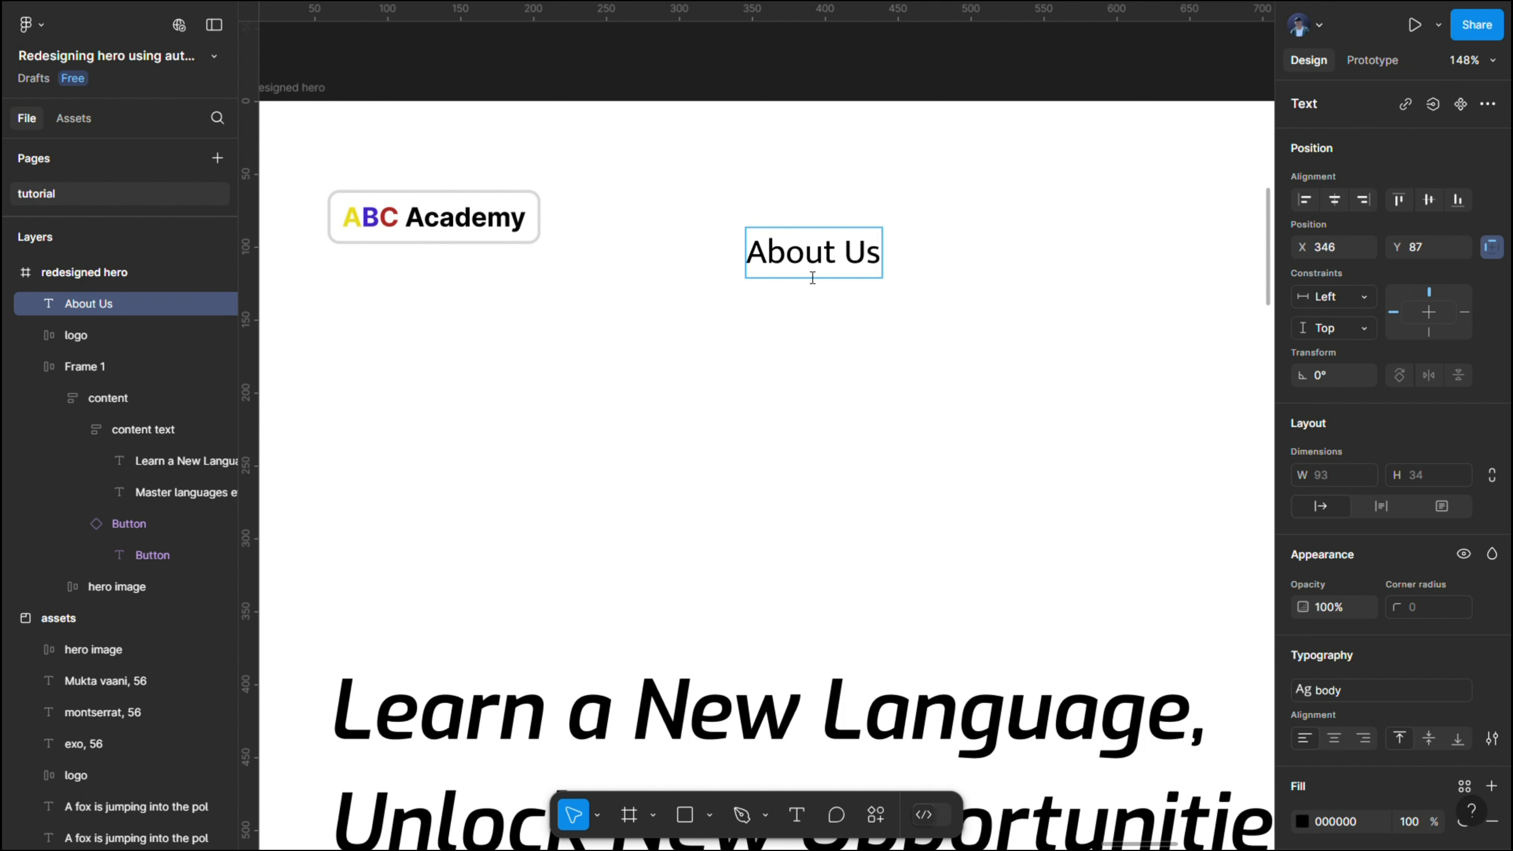
key(ctrl+a)
scroll(1450, 654, down, 2)
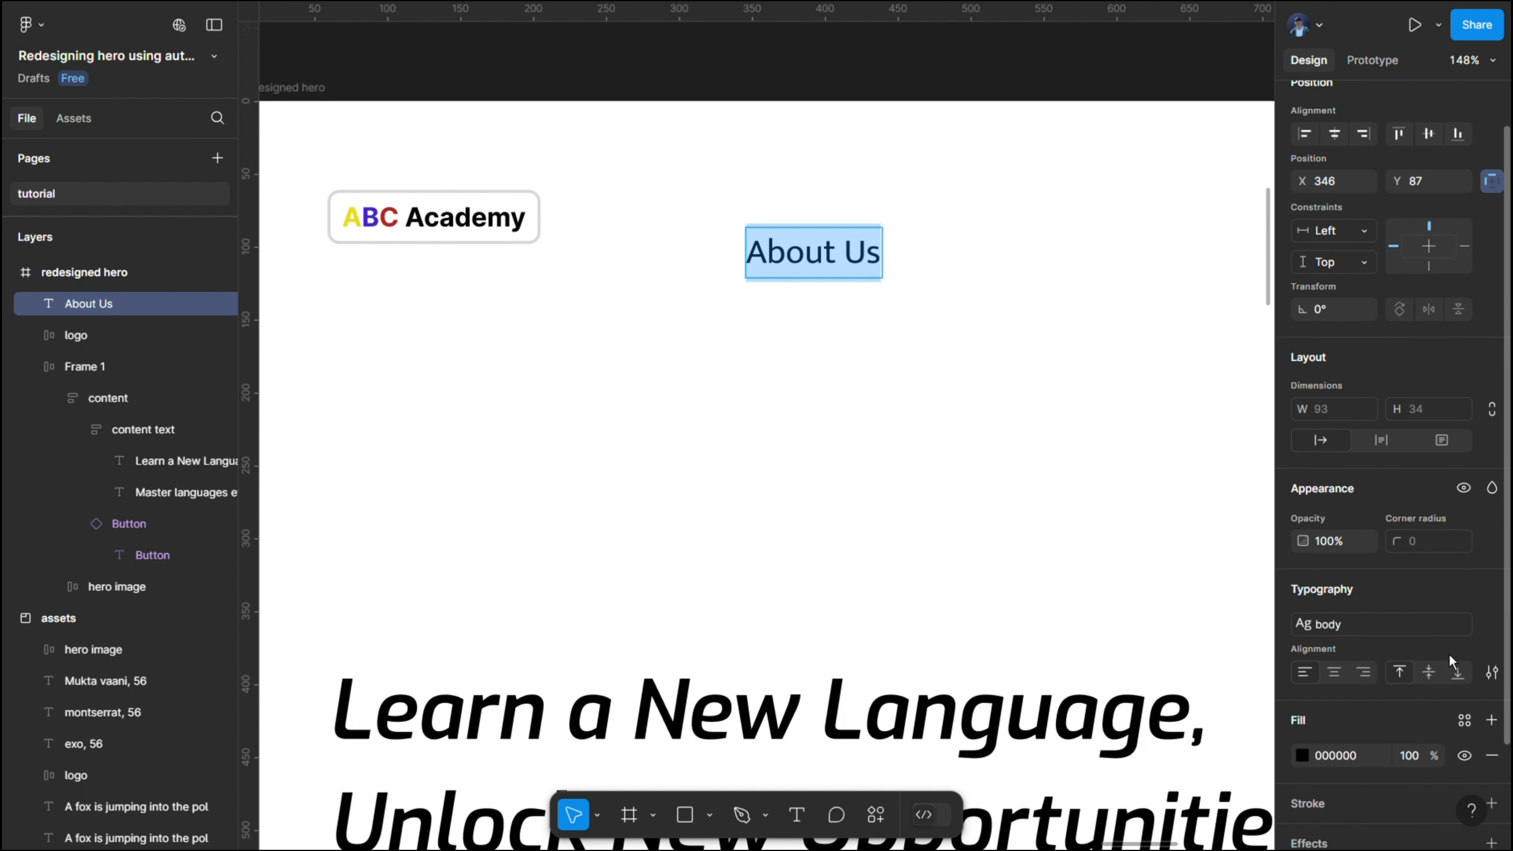
scroll(1450, 654, down, 1)
key(Escape)
- Duplicate the "About Us" text to about X 473, Y 87, and change the copy's text to "Testimonials"
scroll(973, 270, right, 3)
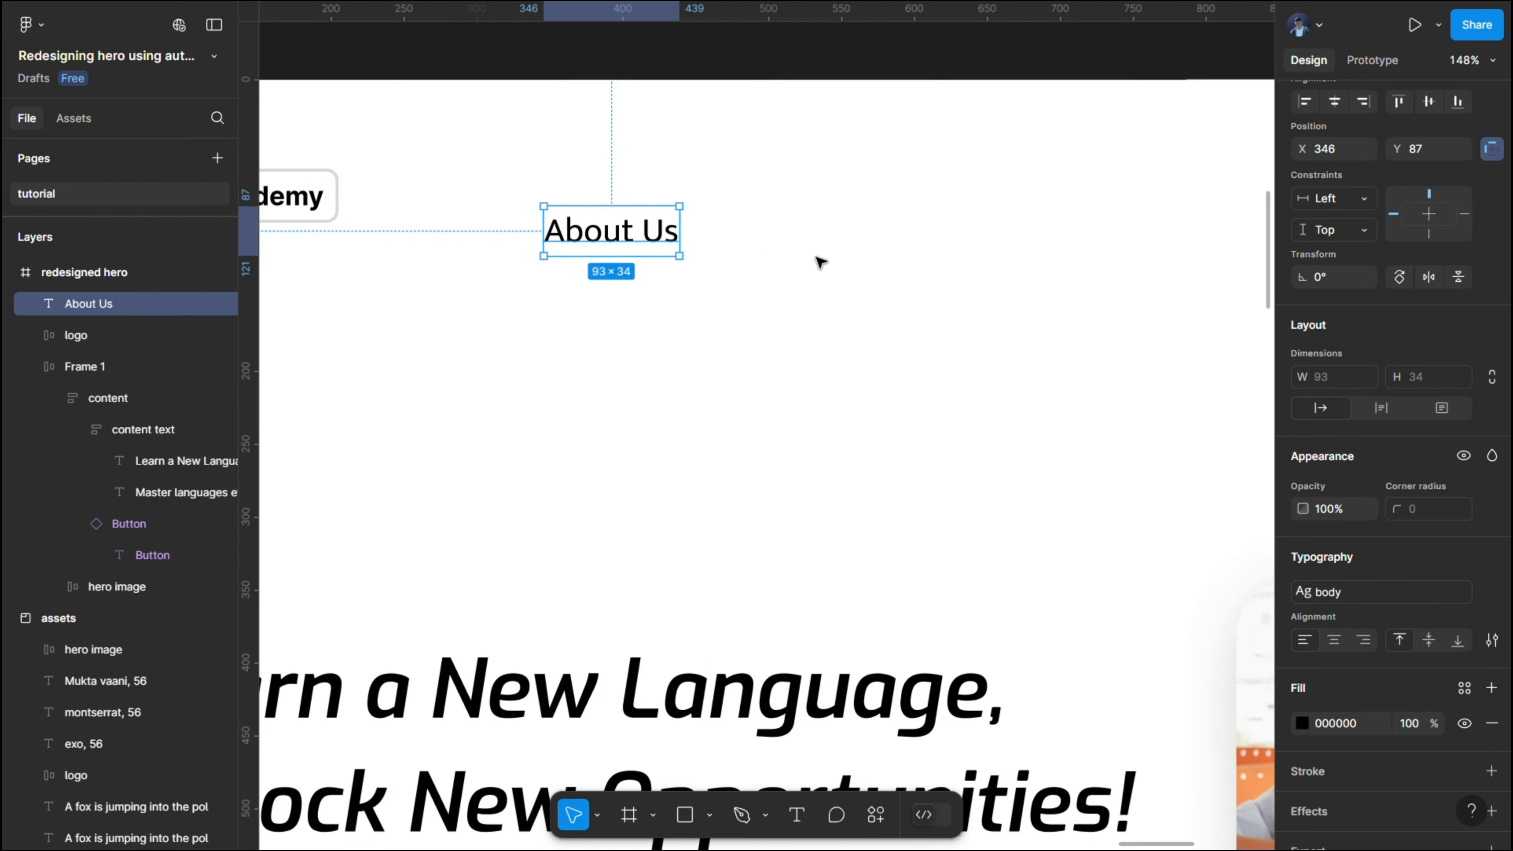
drag(637, 239, 823, 242)
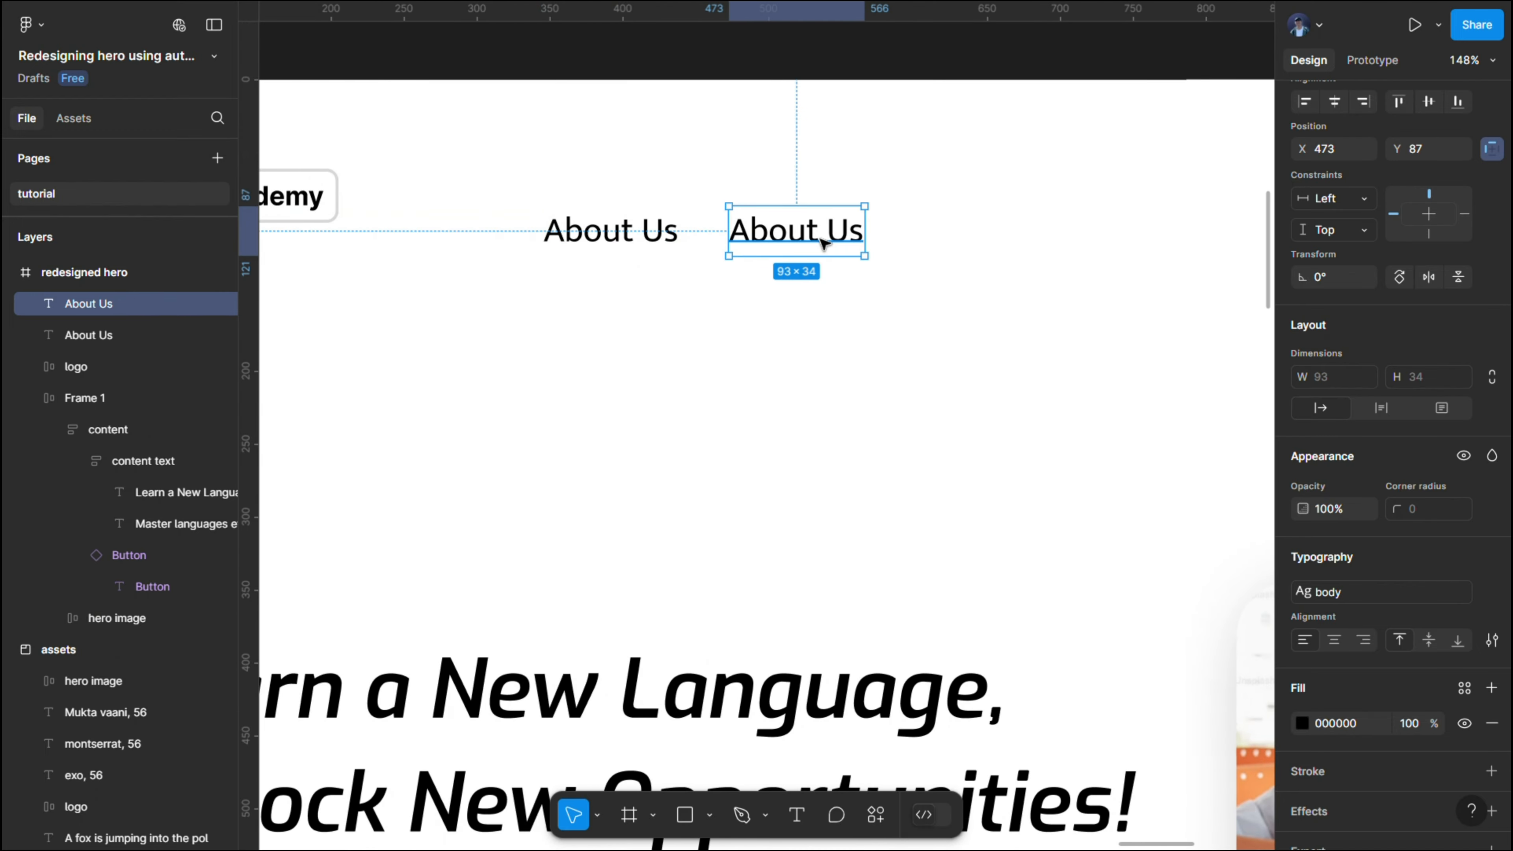
double_click(825, 243)
text(Tes)
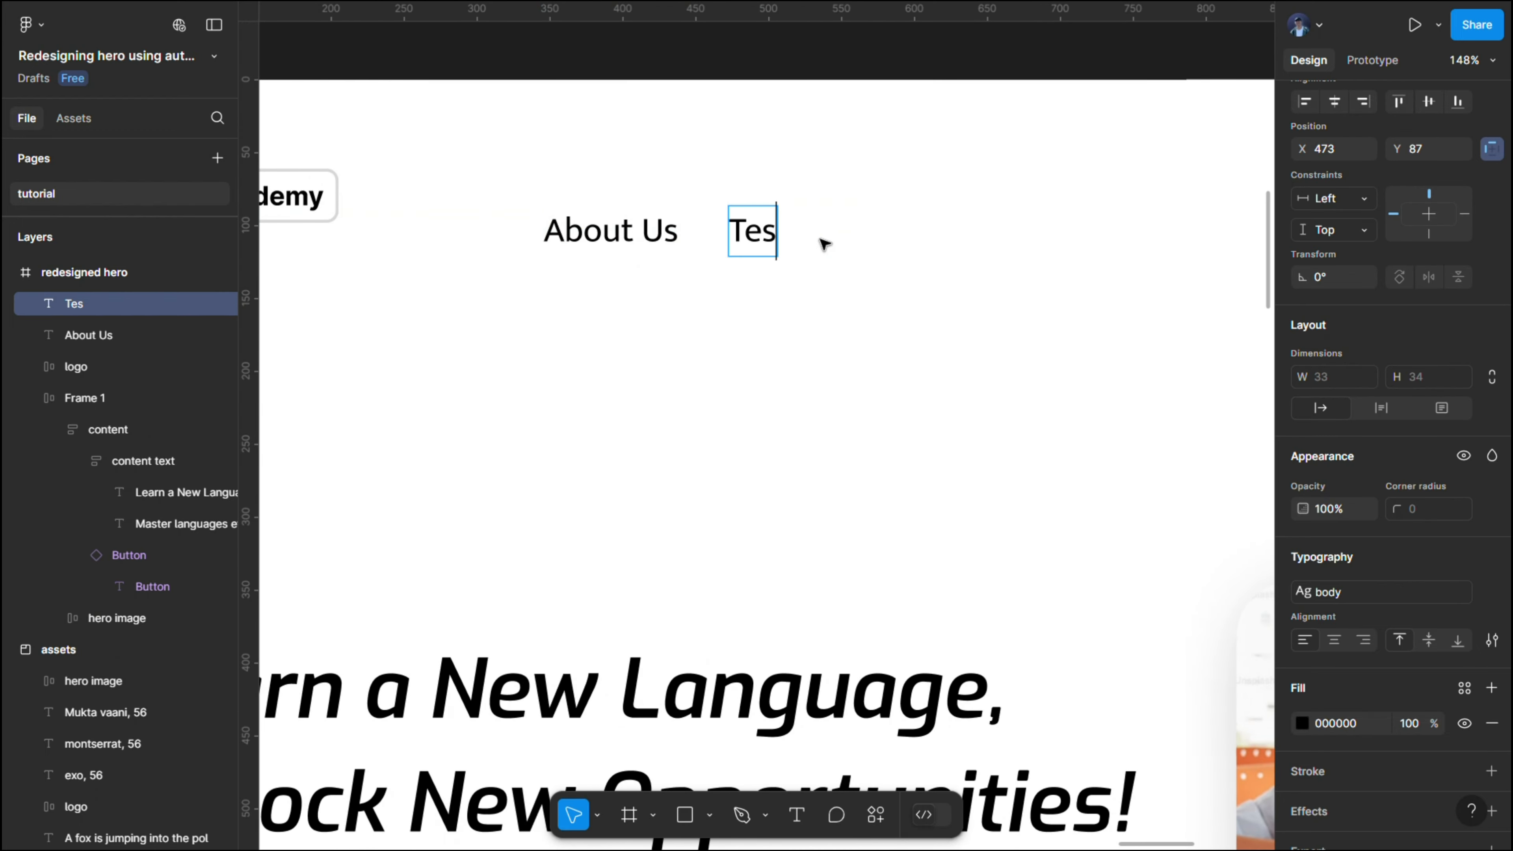
text(timonials)
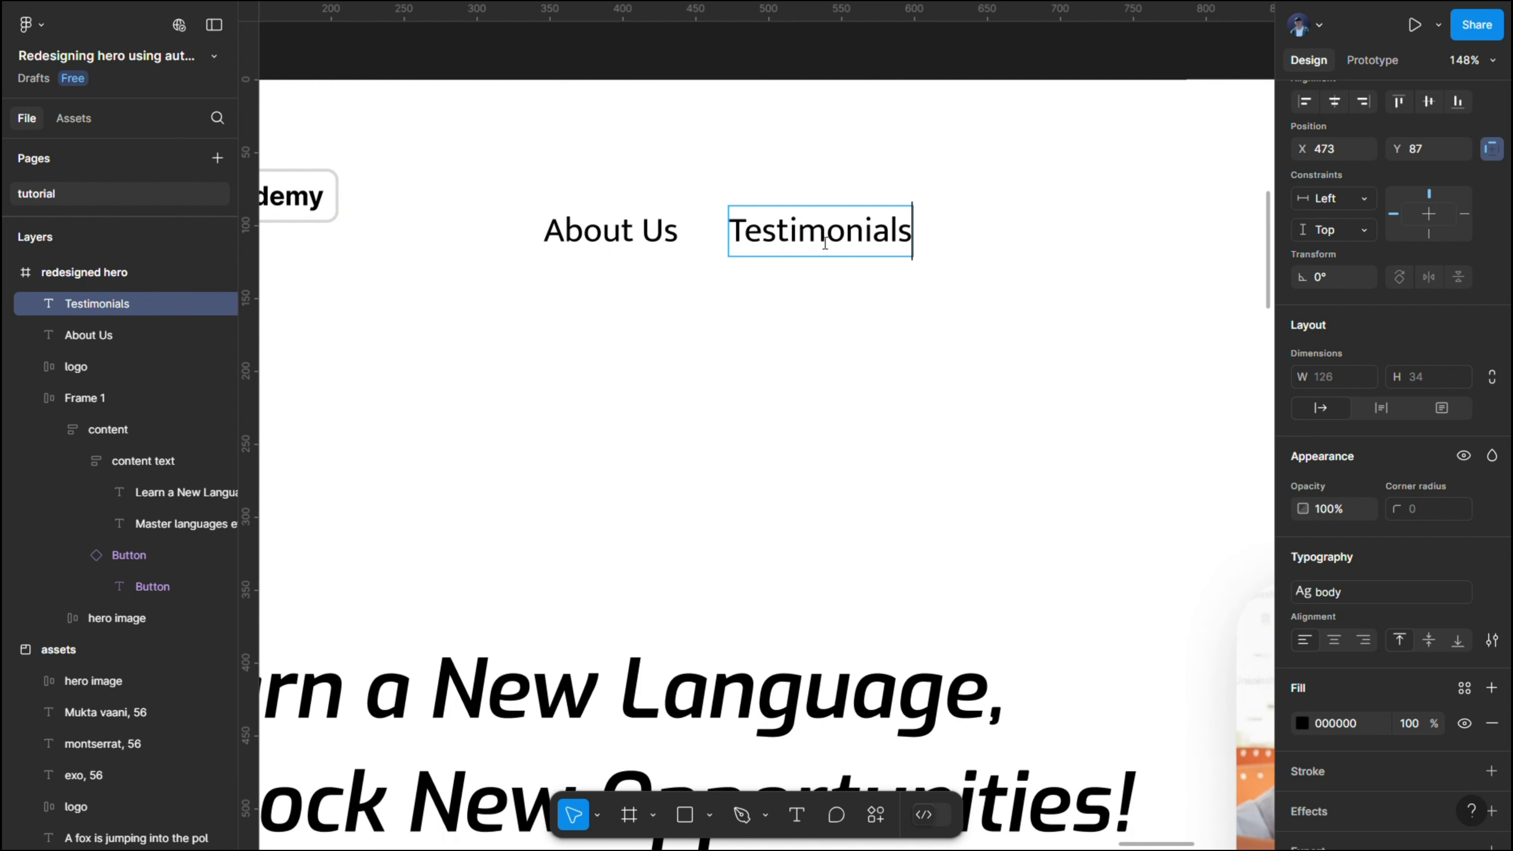
key(Escape)
- Duplicate the "Testimonials" text to about X 640, Y 87, and change the copy's text to "Courses"
scroll(989, 210, right, 6)
drag(524, 239, 767, 242)
double_click(767, 245)
text(Coure)
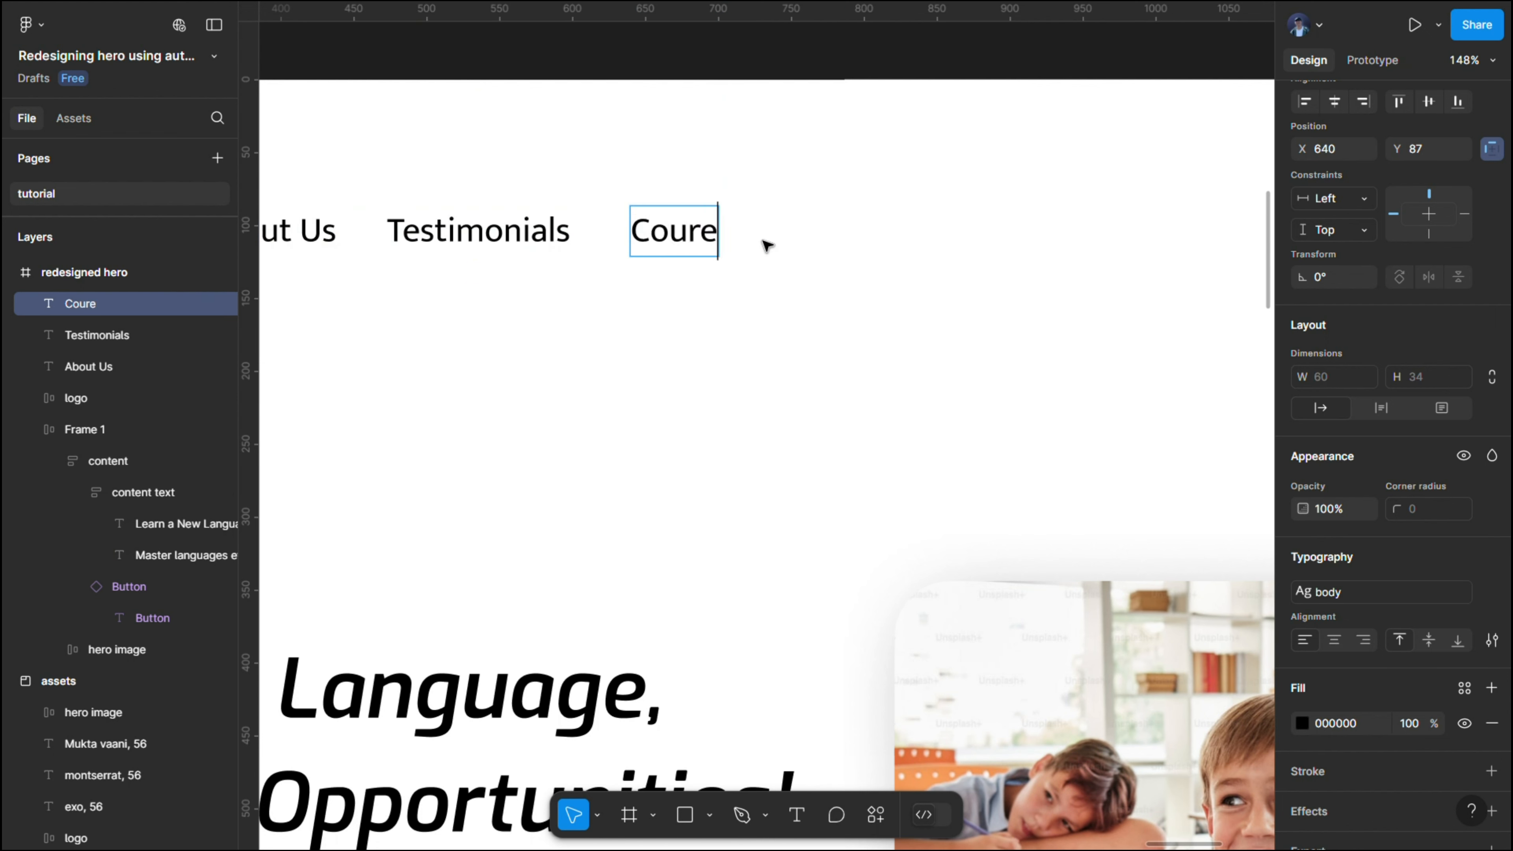
key(BackSpace)
text(ses)
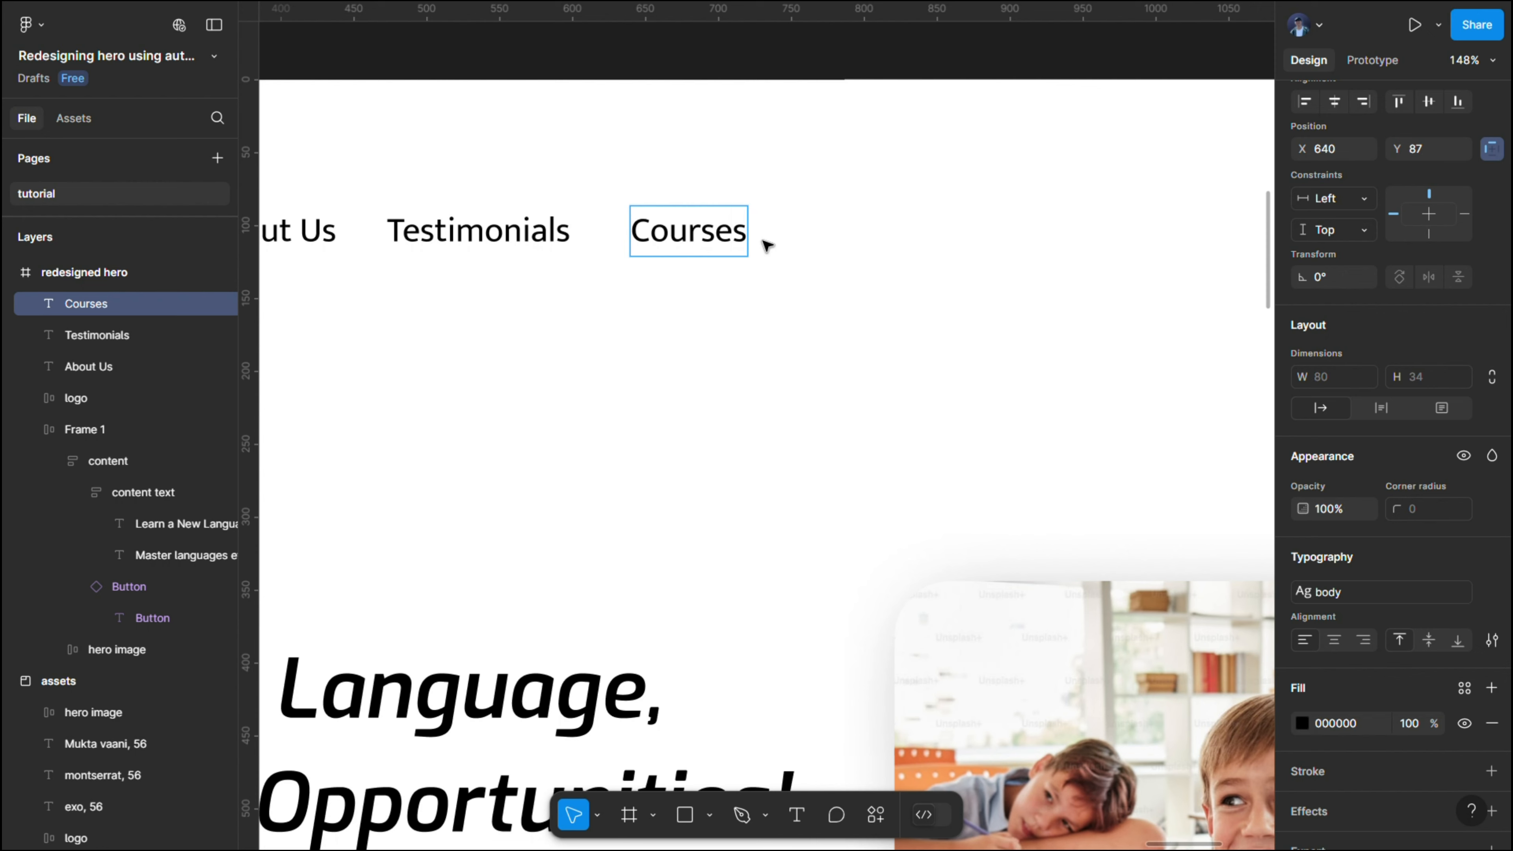
key(Escape)
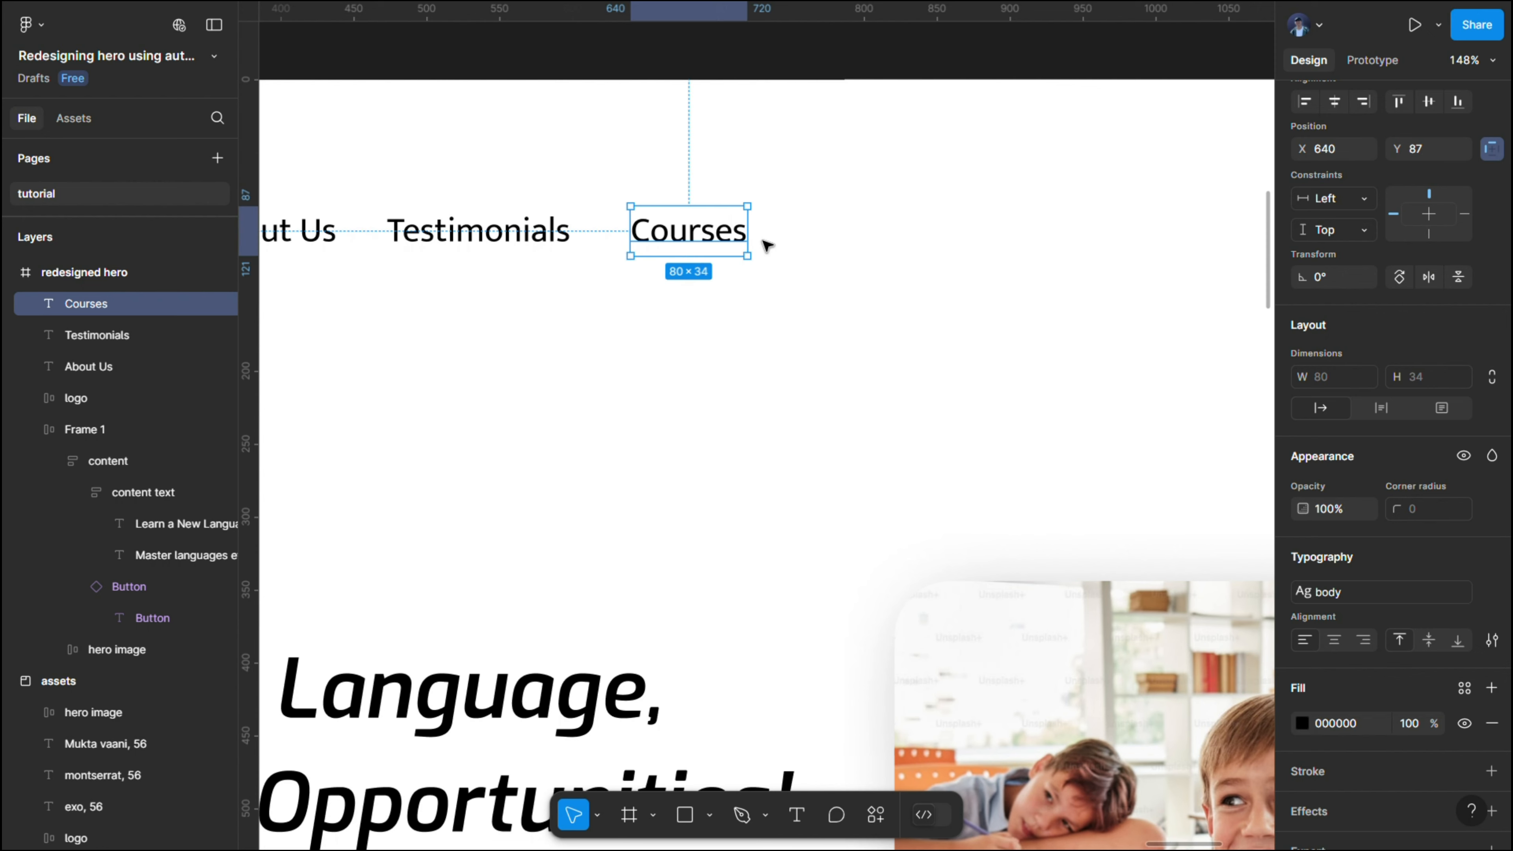
drag(720, 240, 922, 241)
double_click(921, 241)
key(Escape)
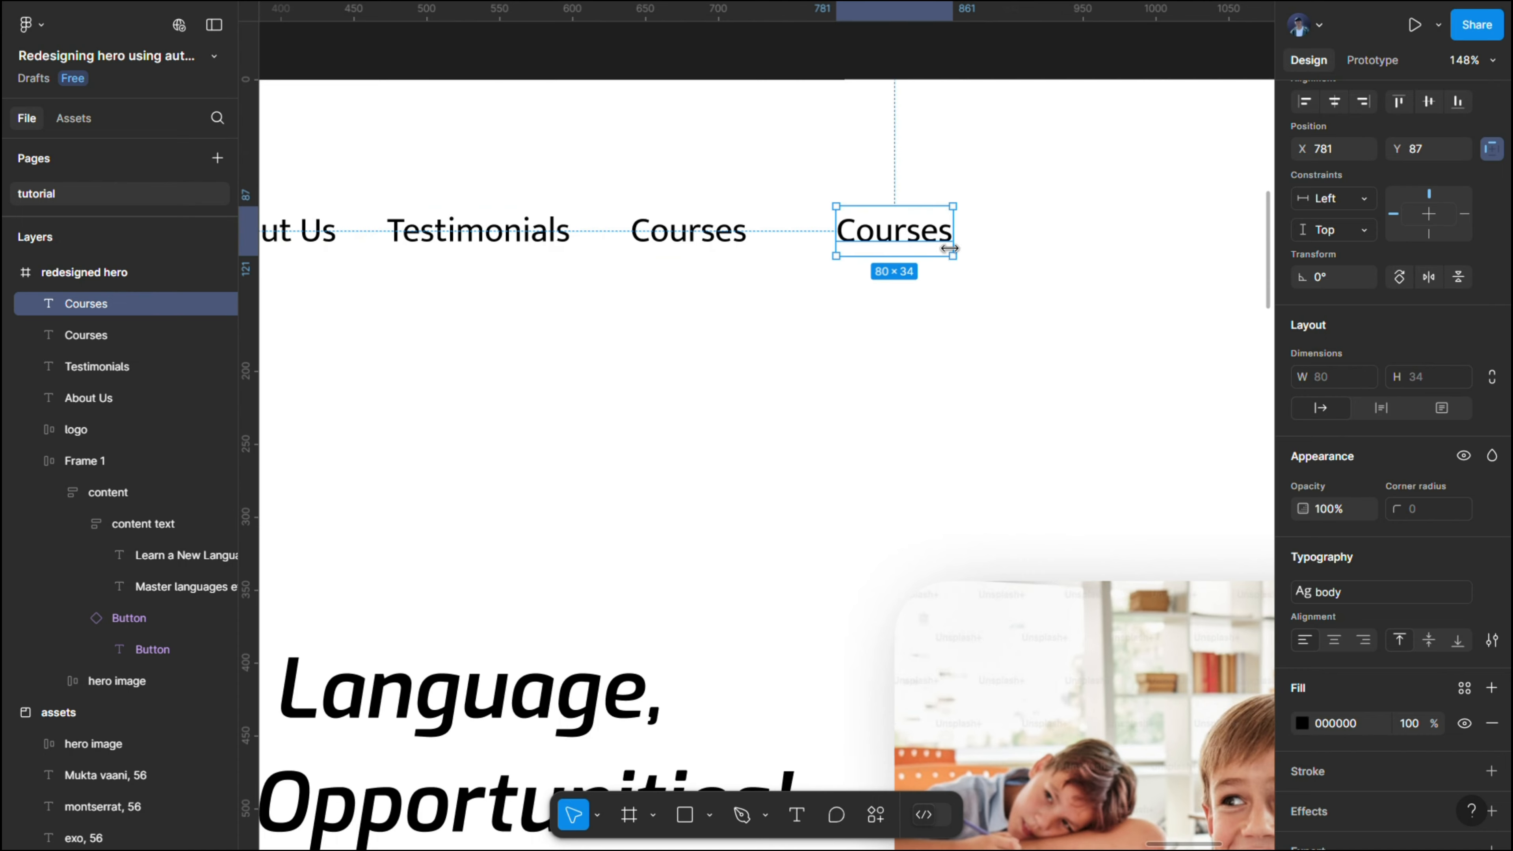
key(Delete)
- Copy the "Start Your Language Journey Today!" button from the hero content
scroll(898, 242, down, 3)
scroll(897, 241, down, 5)
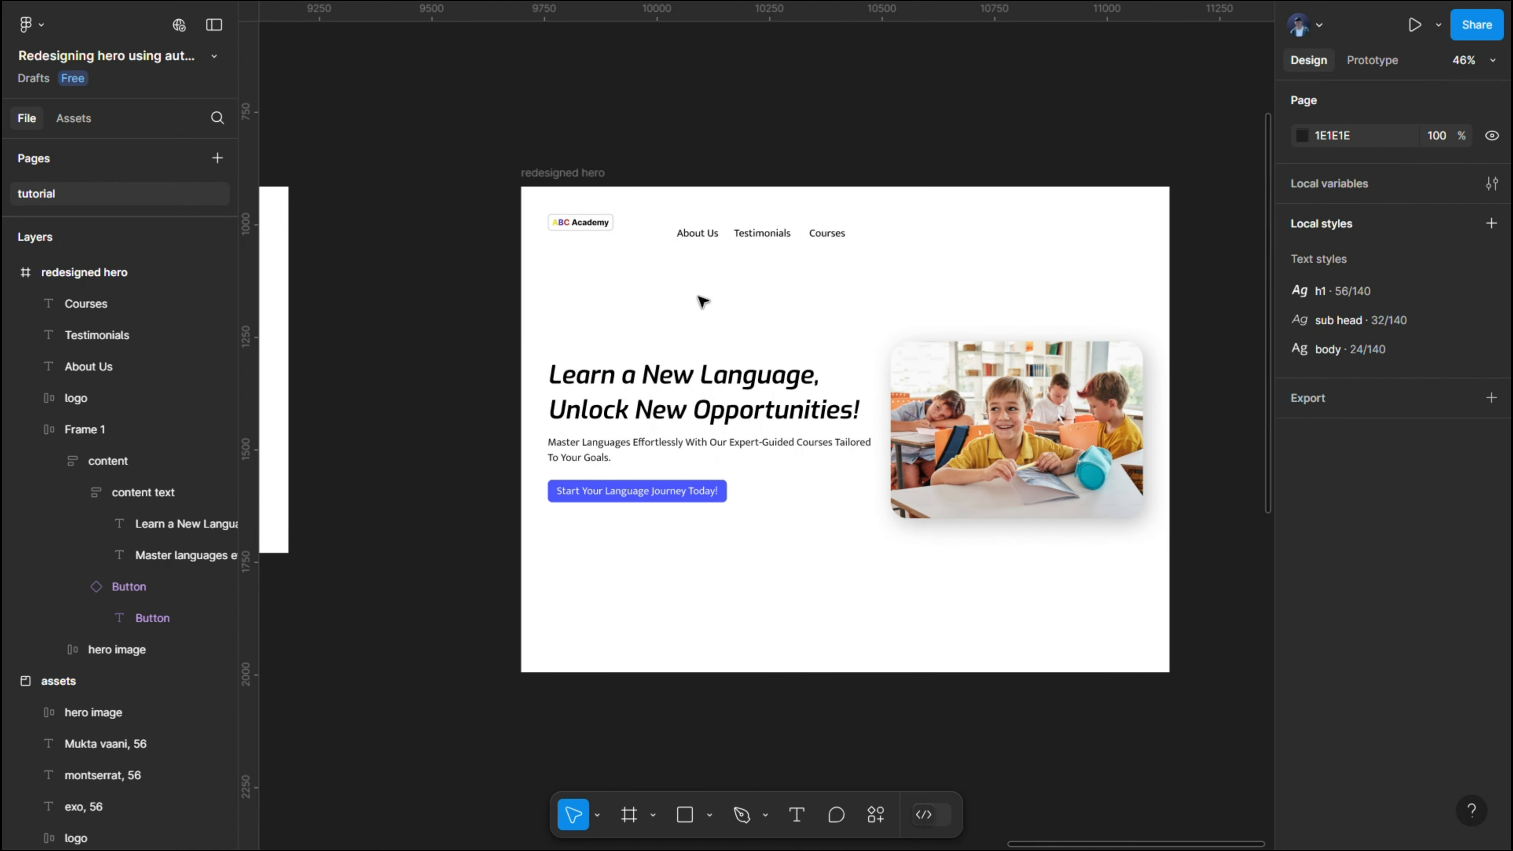
double_click(659, 484)
double_click(661, 487)
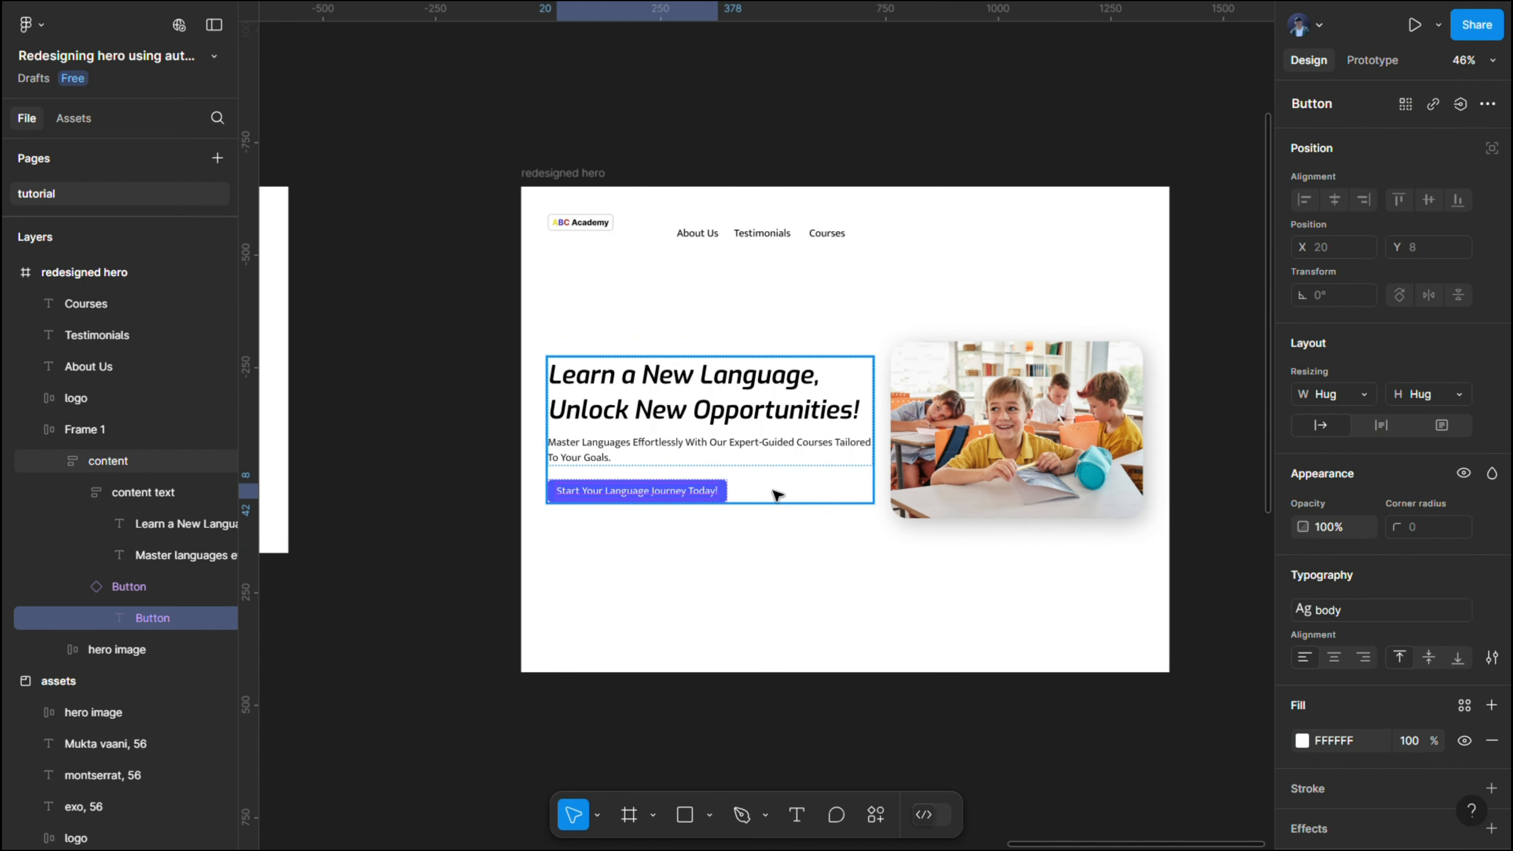
click(774, 492)
double_click(657, 500)
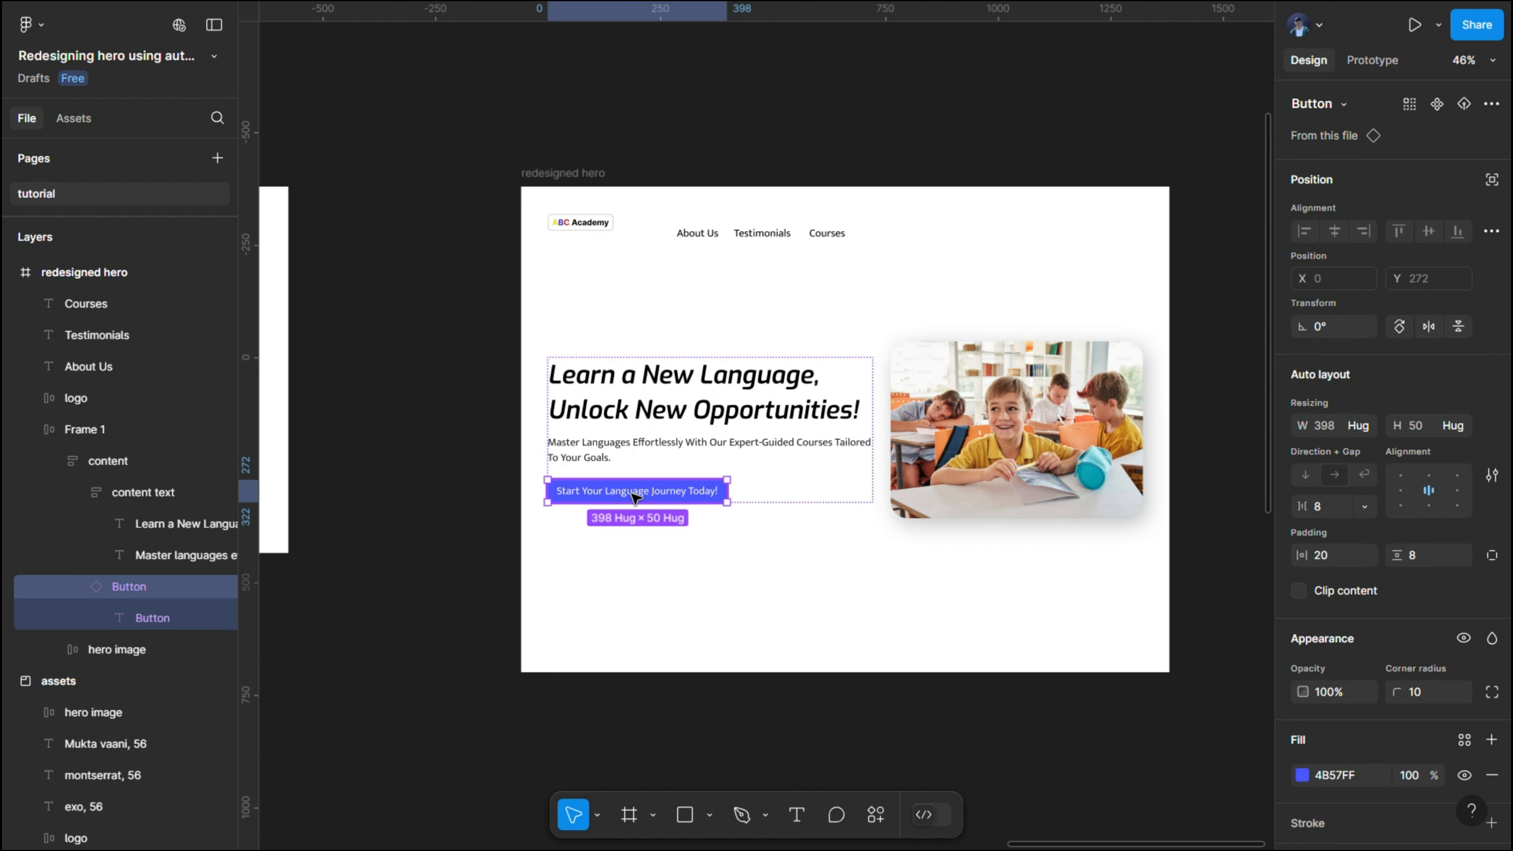
drag(636, 496, 921, 143)
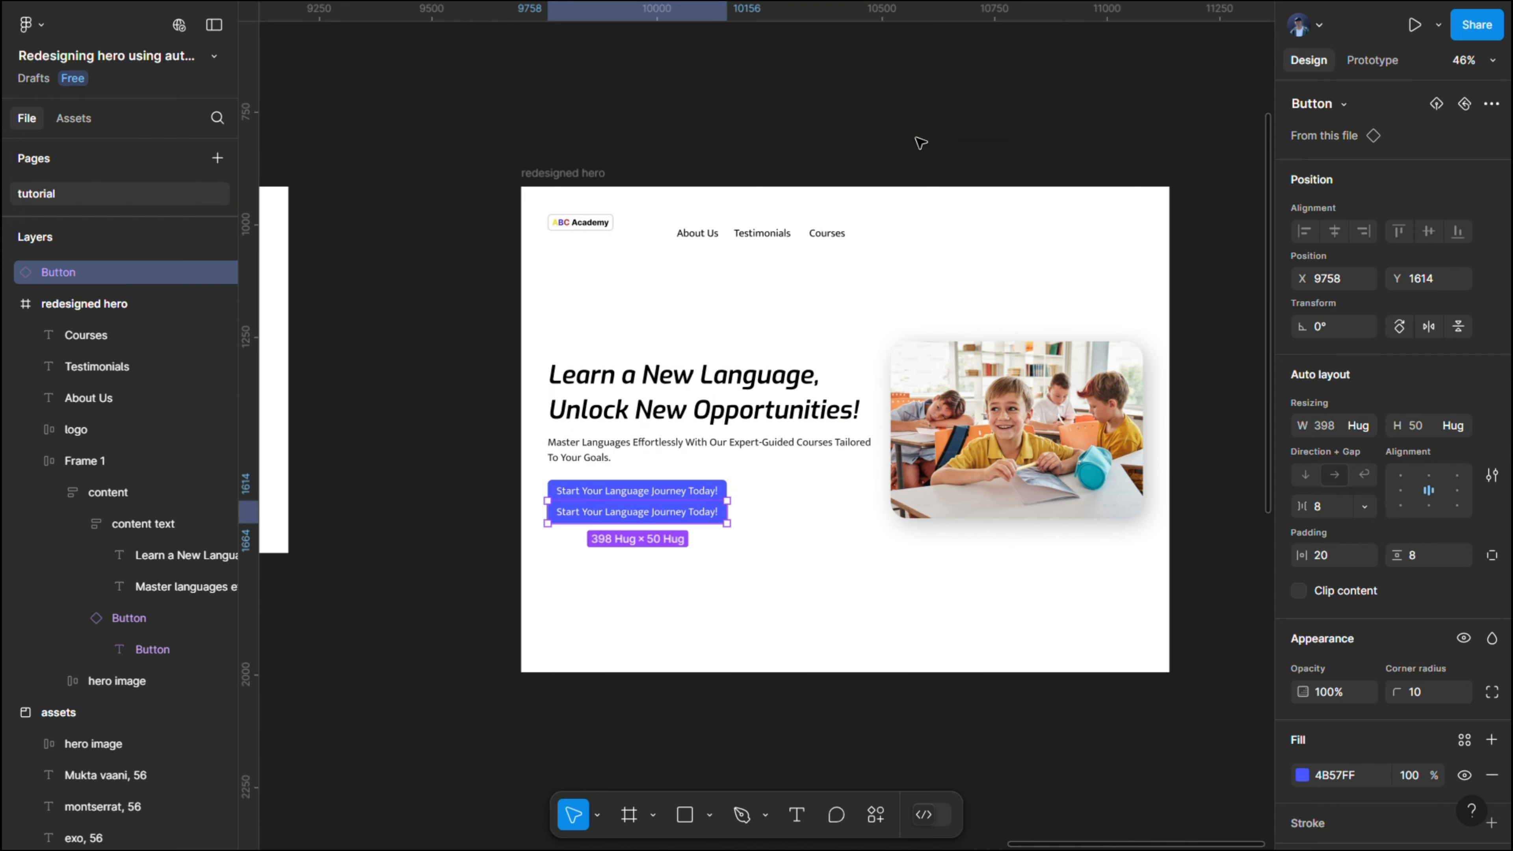
key(ctrl+z)
right_click(655, 498)
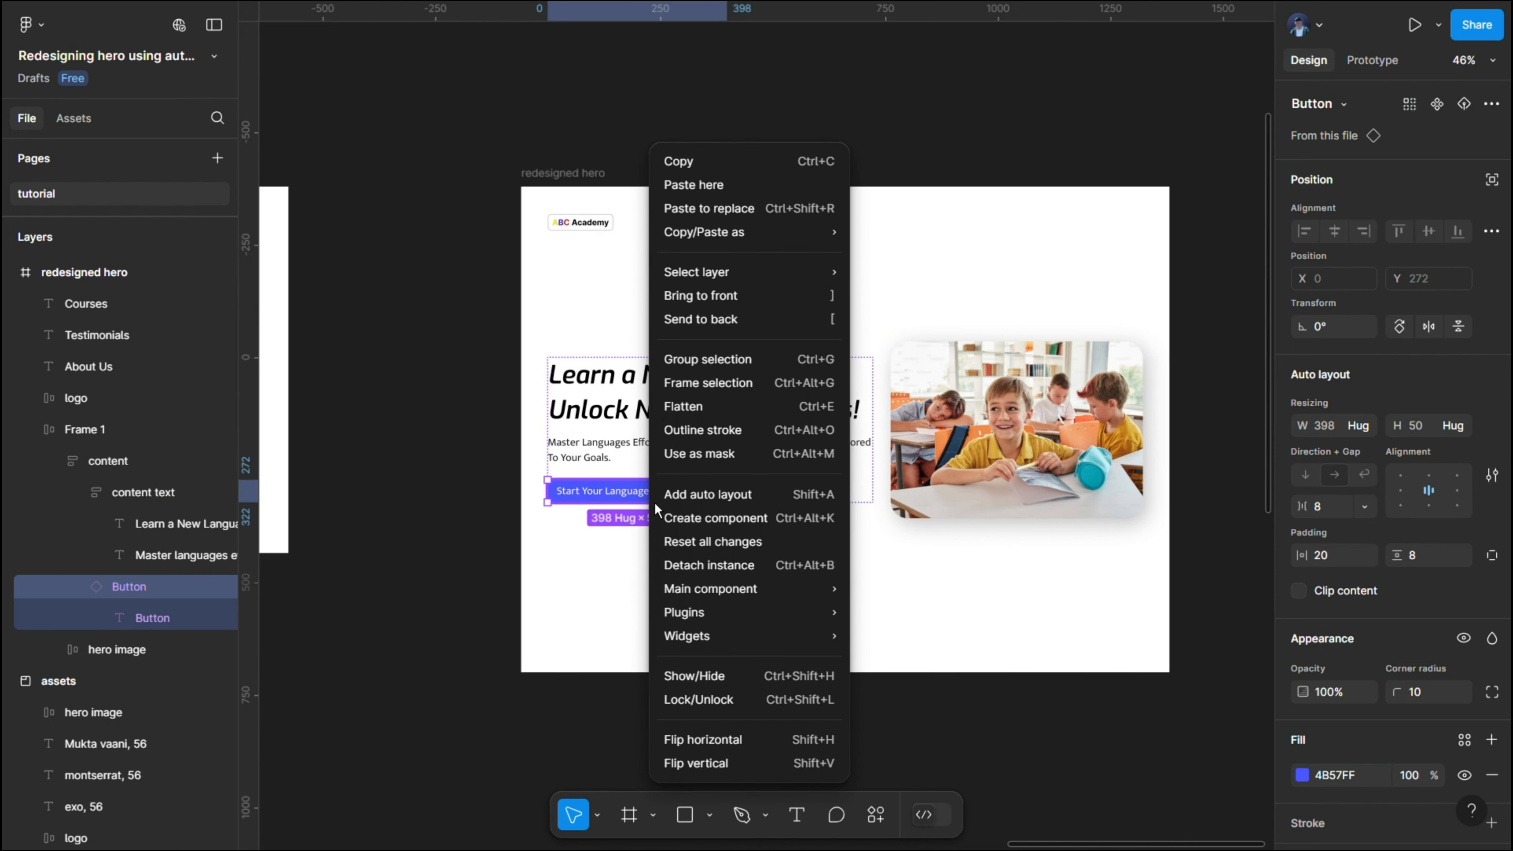
click(696, 159)
- Paste the button into the "redesigned hero" frame and place it just right of "Courses", level with the navigation labels
scroll(836, 221, up, 5)
click(979, 233)
right_click(1076, 237)
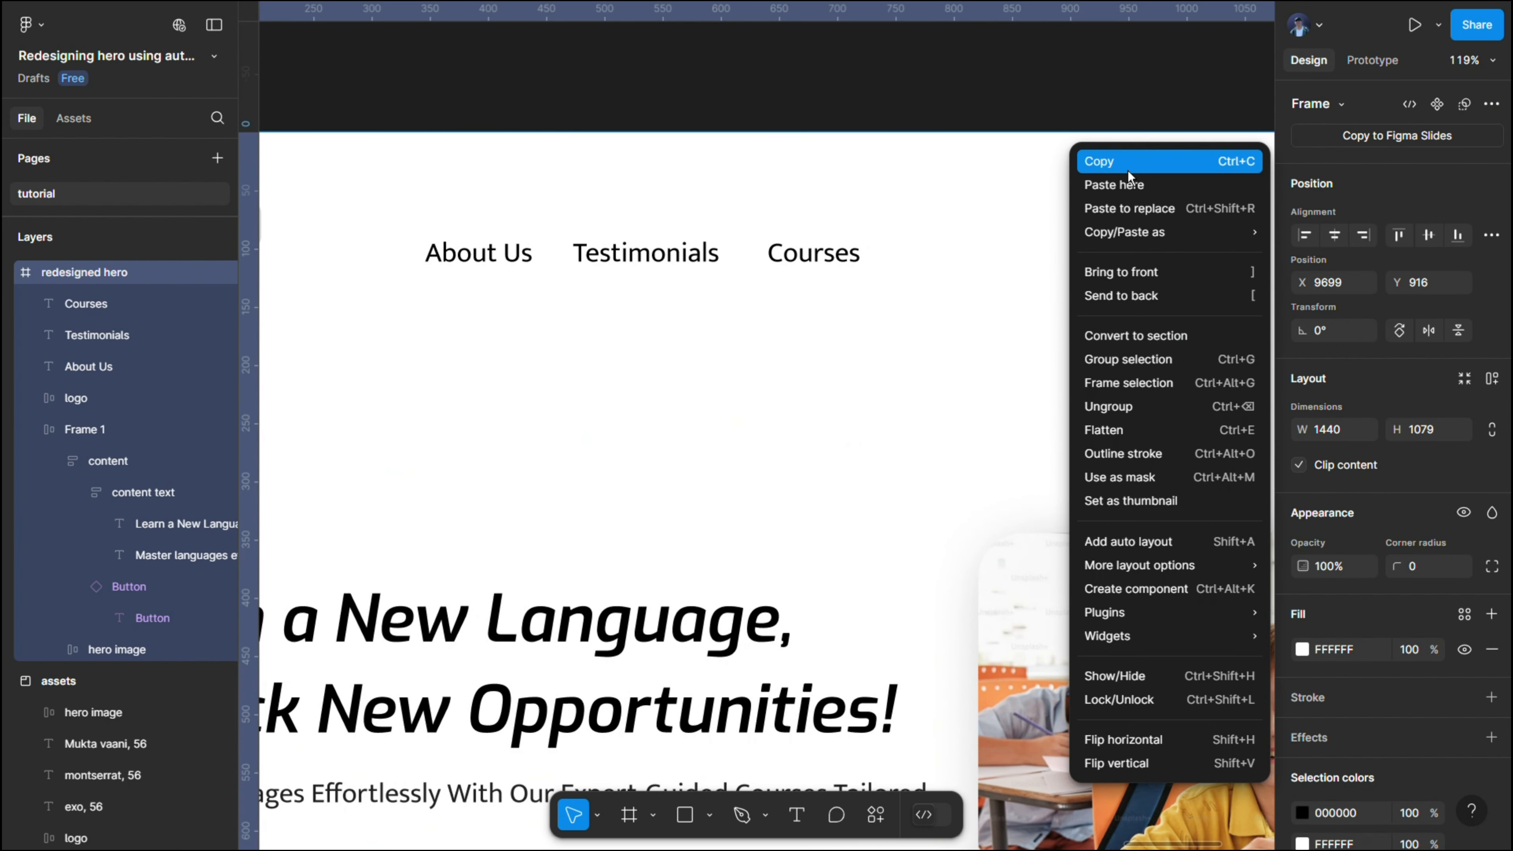
click(1126, 194)
scroll(1047, 237, right, 5)
drag(1046, 238, 871, 264)
- Change the navigation button's label to "Grab My Spot"
double_click(870, 262)
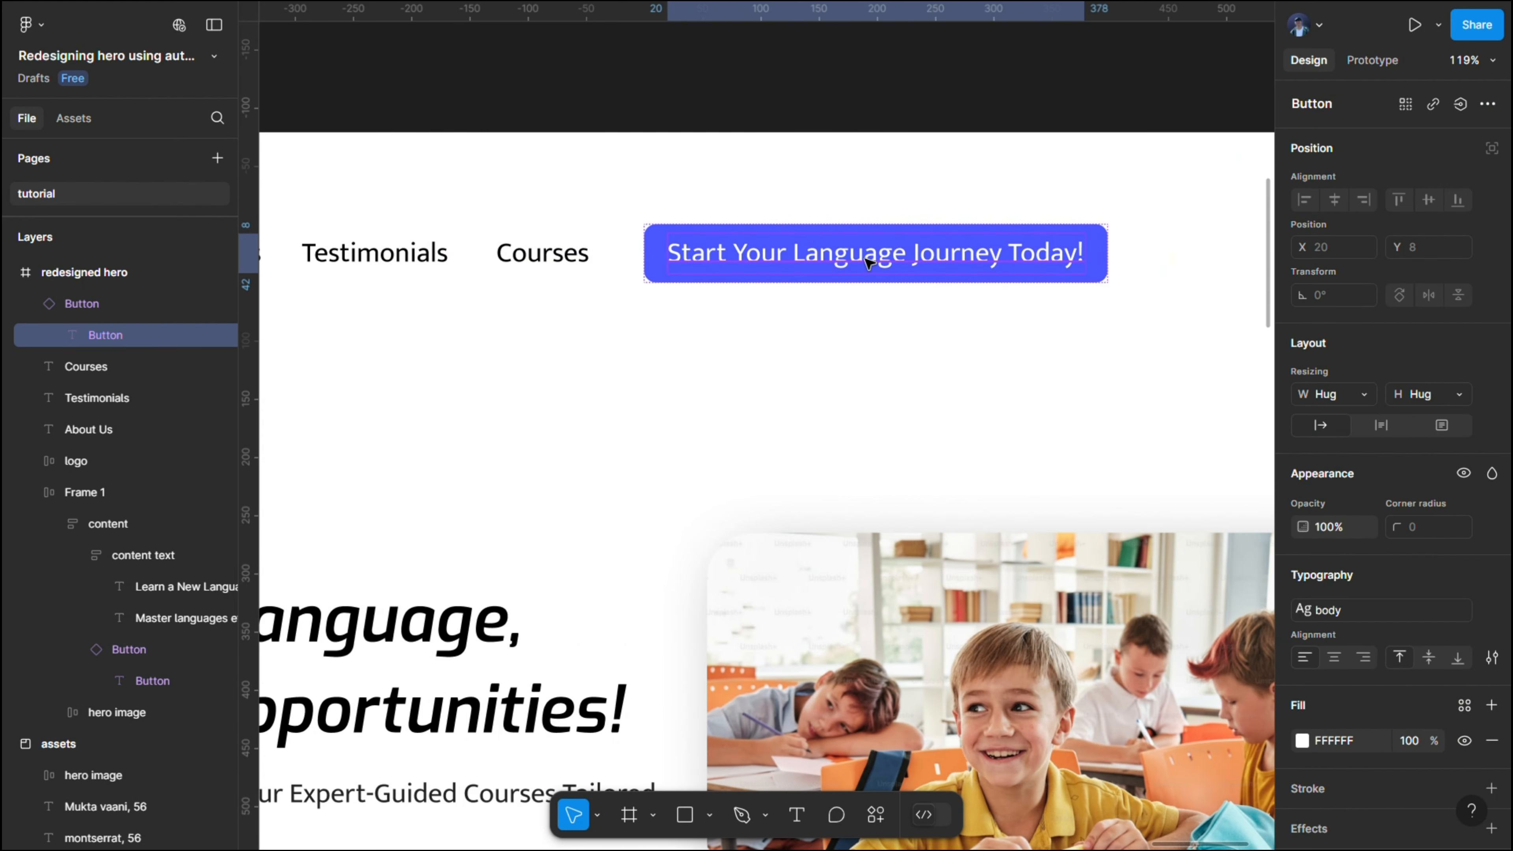
double_click(870, 262)
text(Cra)
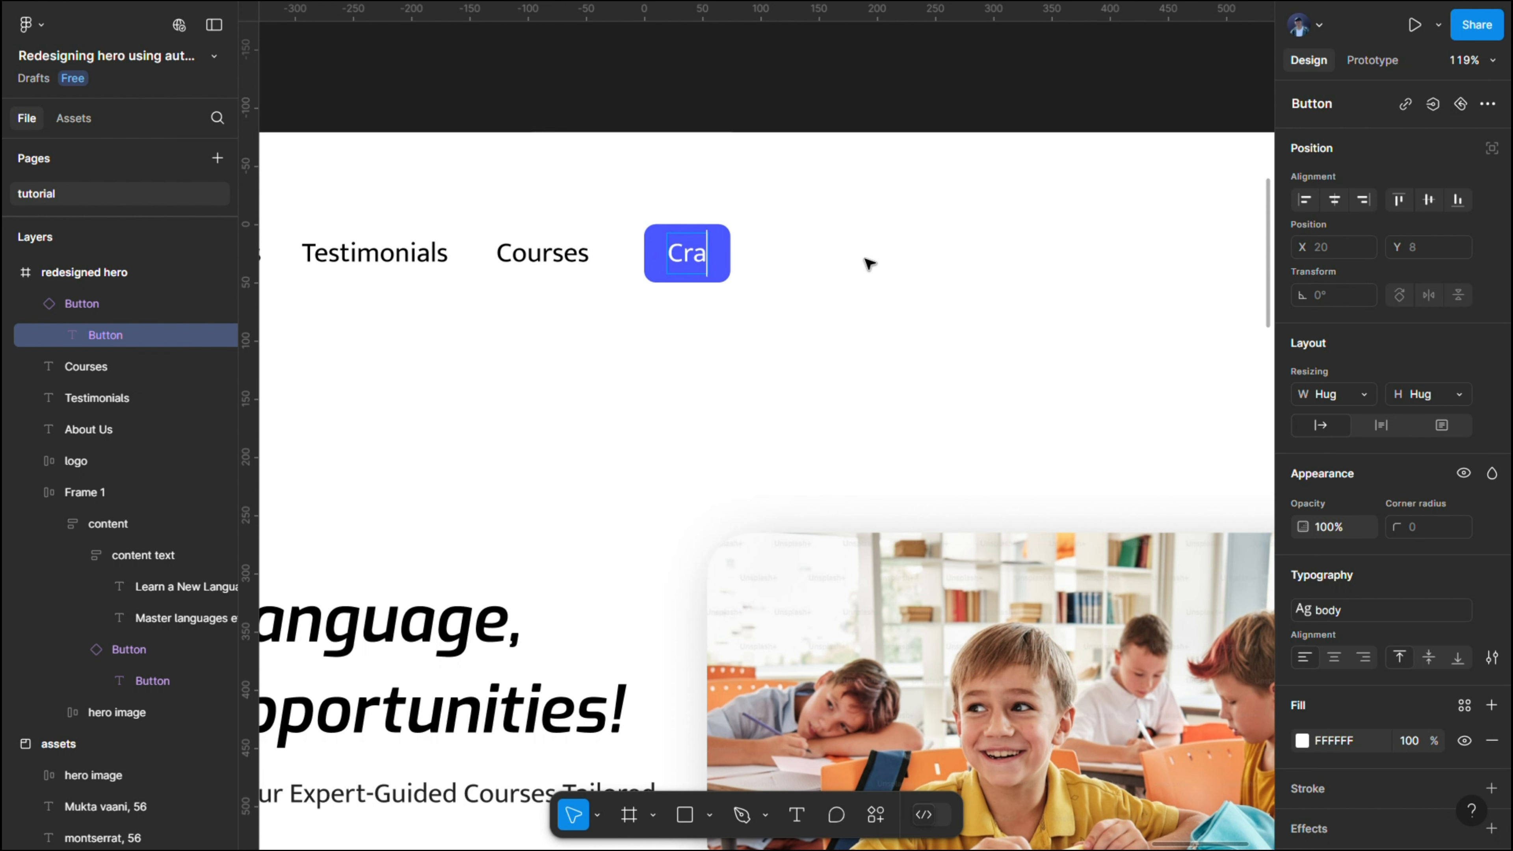
key(BackSpace)
key(BackSpace)
key(BackSpace)
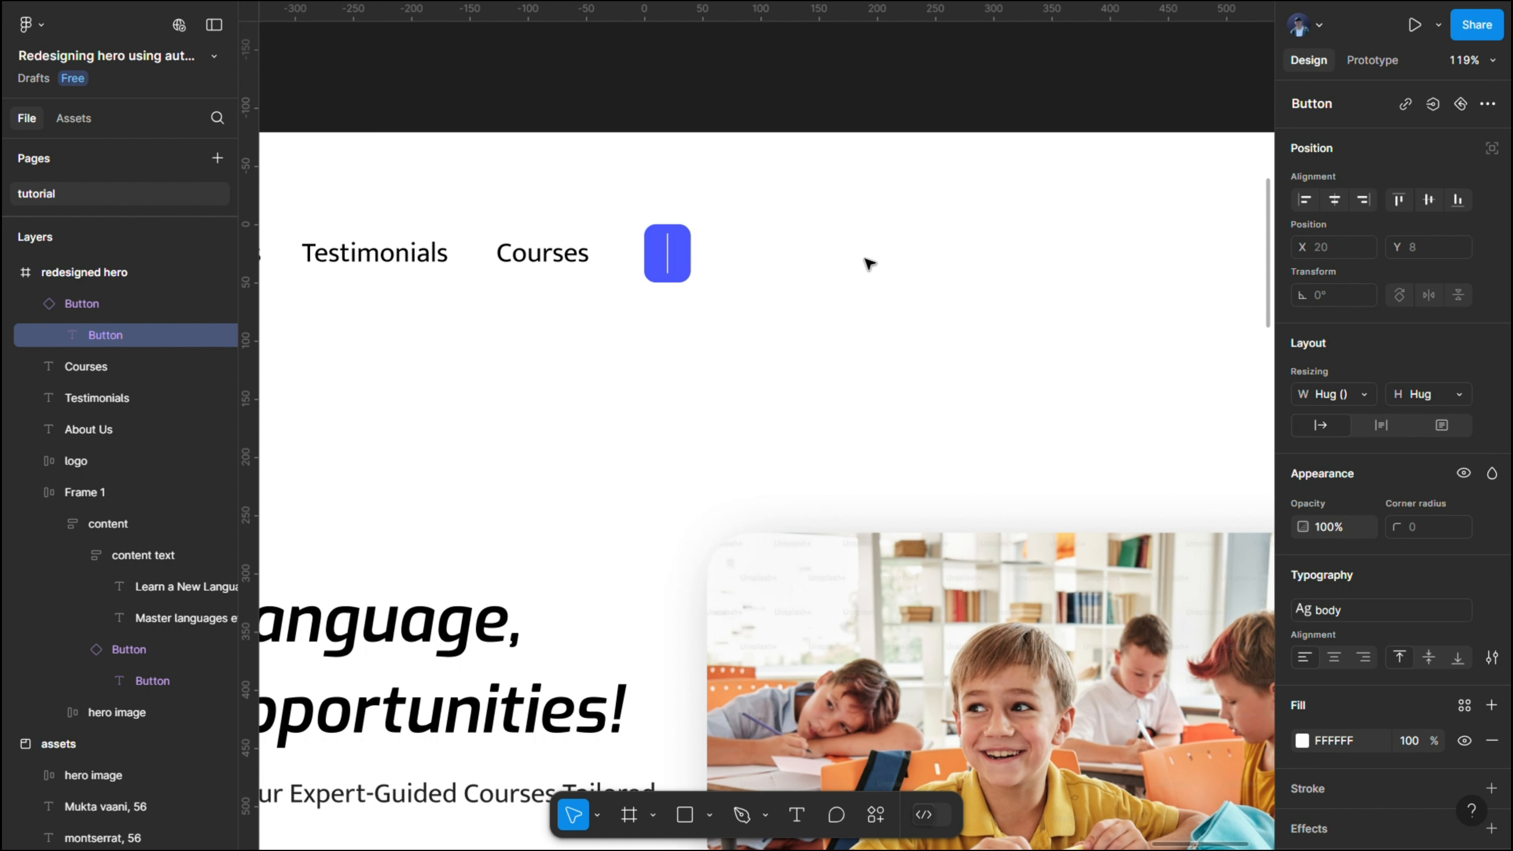
text(Grab )
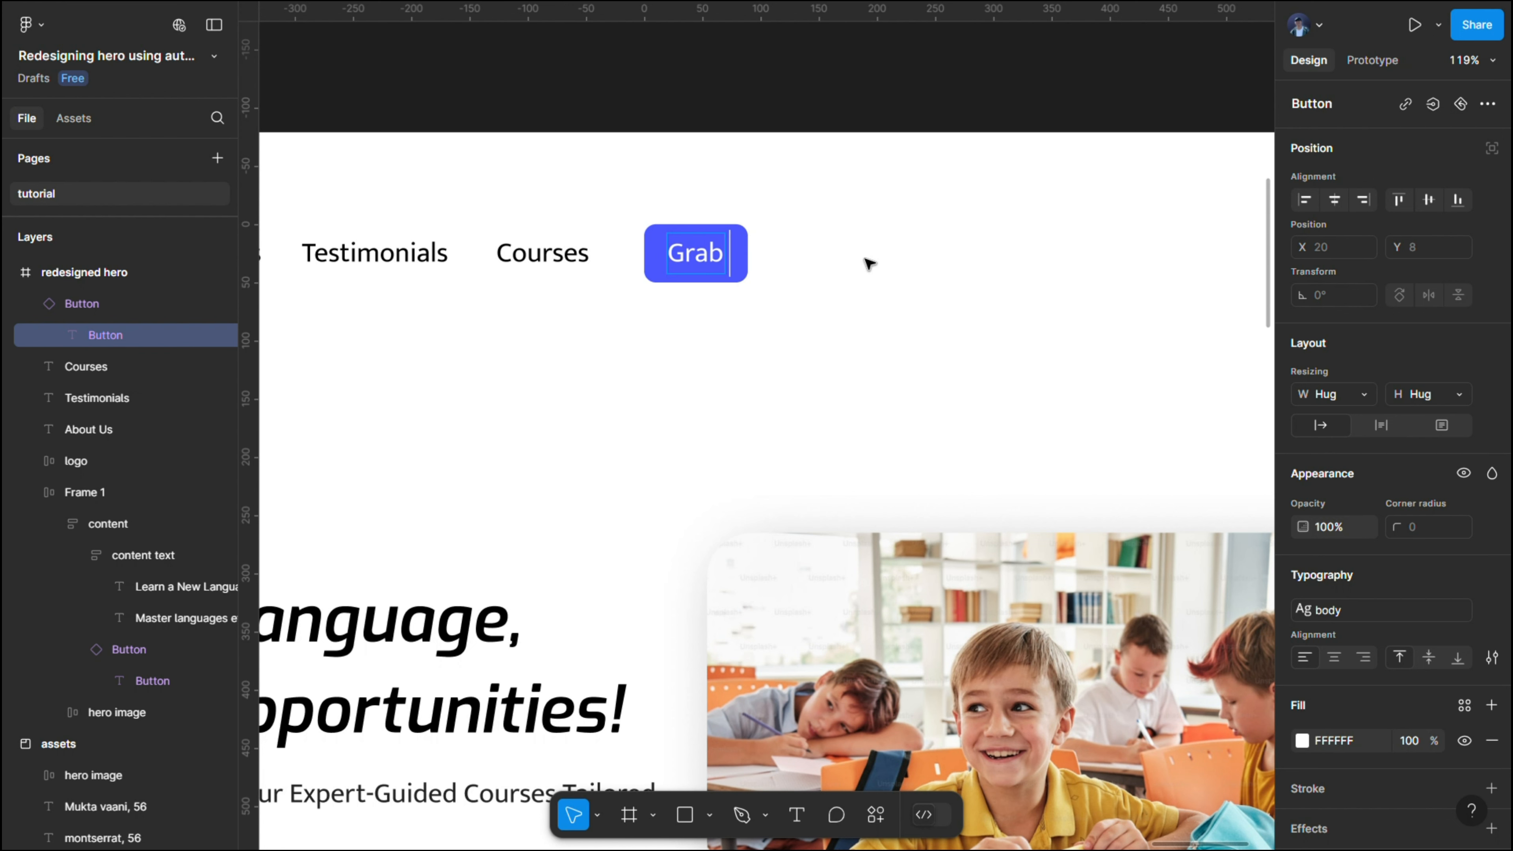
text(M)
key(BackSpace)
text(M)
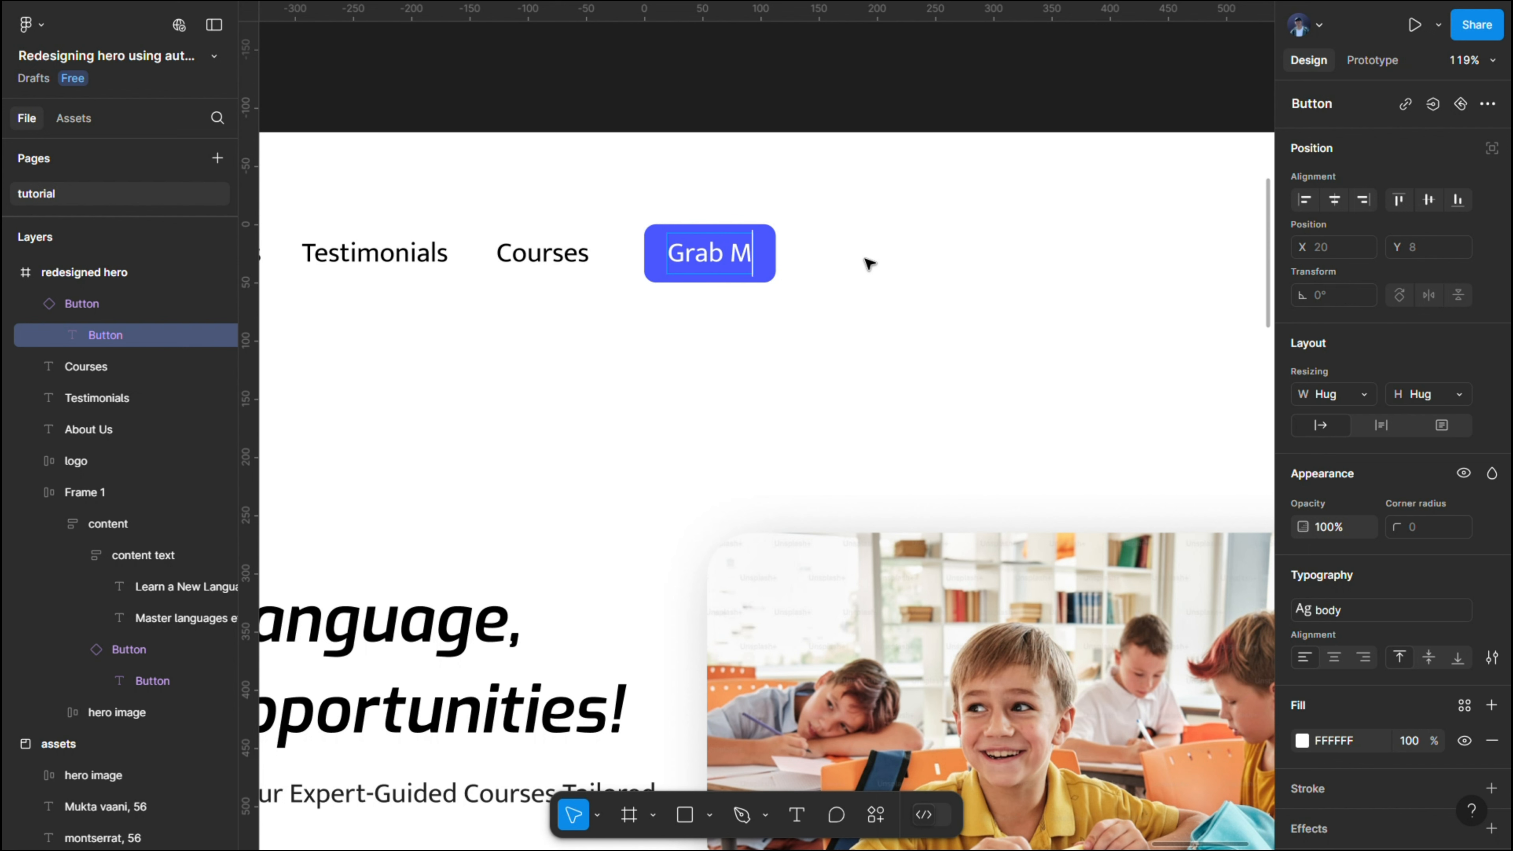
text(y Spot)
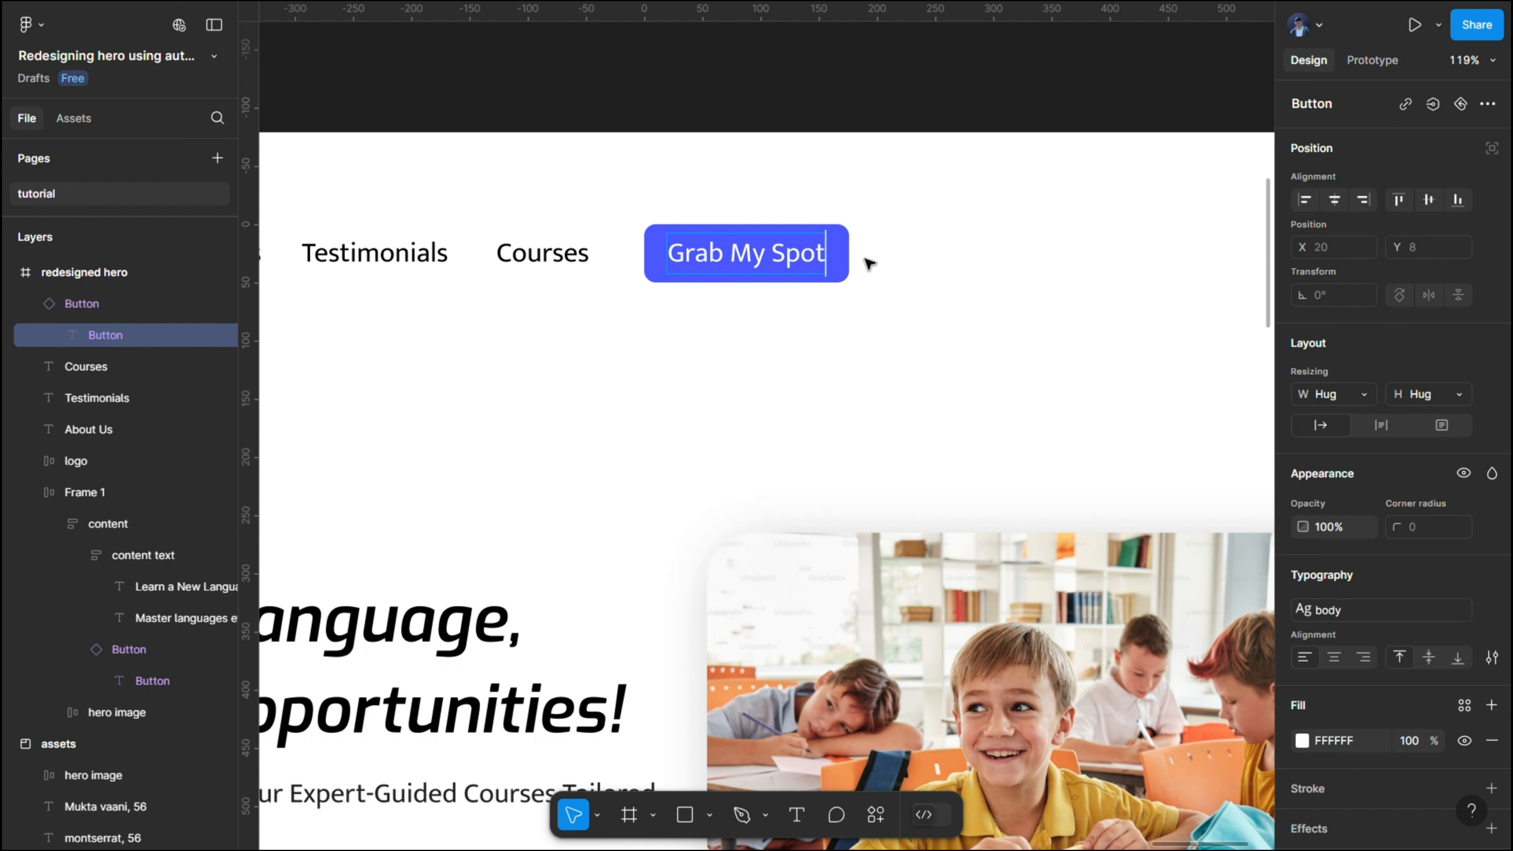
key(Escape)
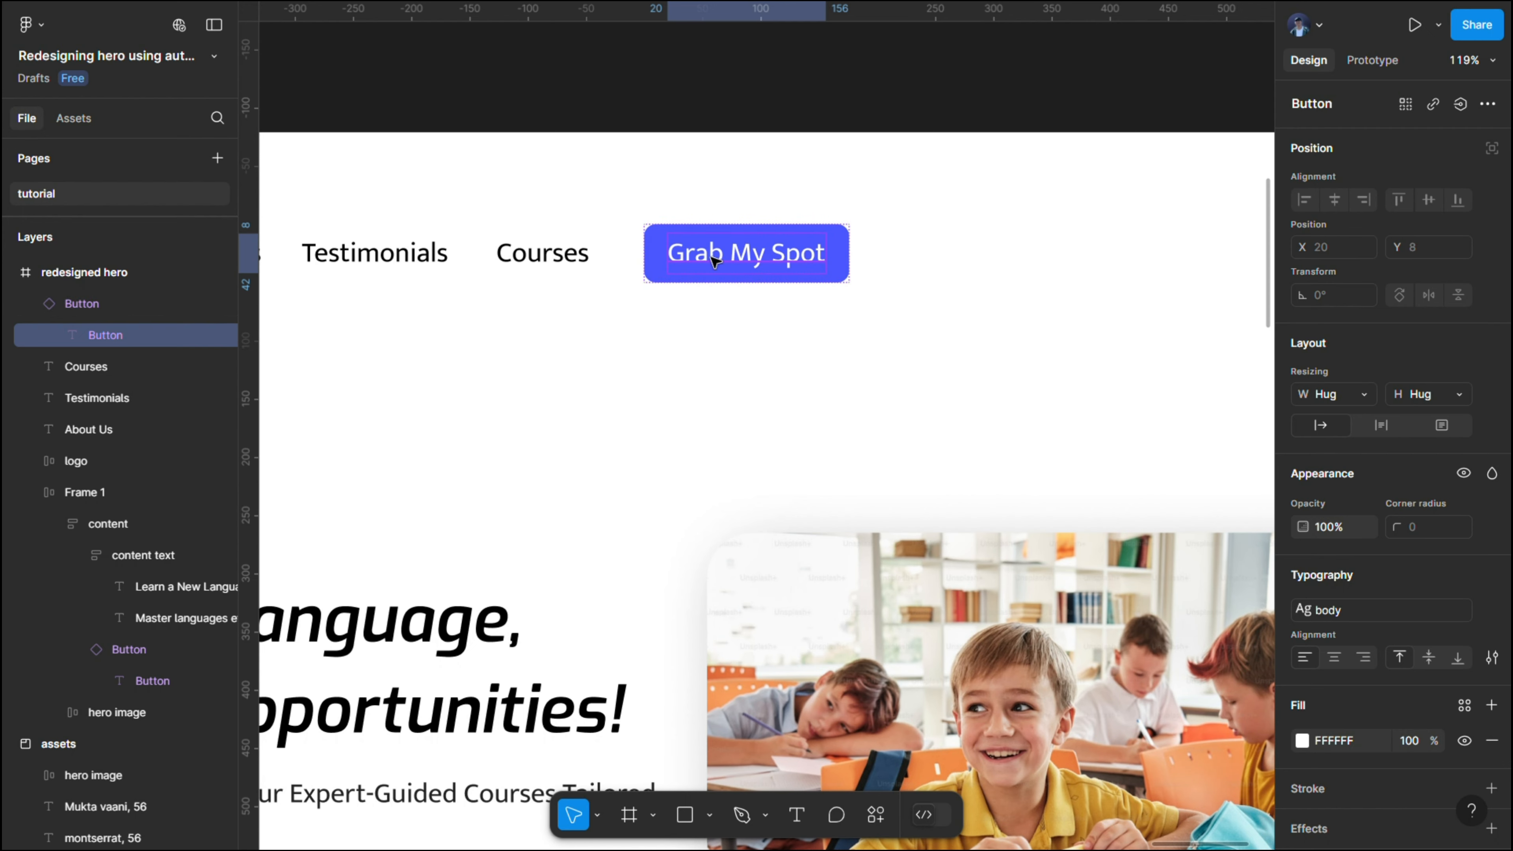
- Combine the three navigation labels and the "Grab My Spot" button in a horizontal auto layout with a gap of 16
scroll(673, 264, down, 5)
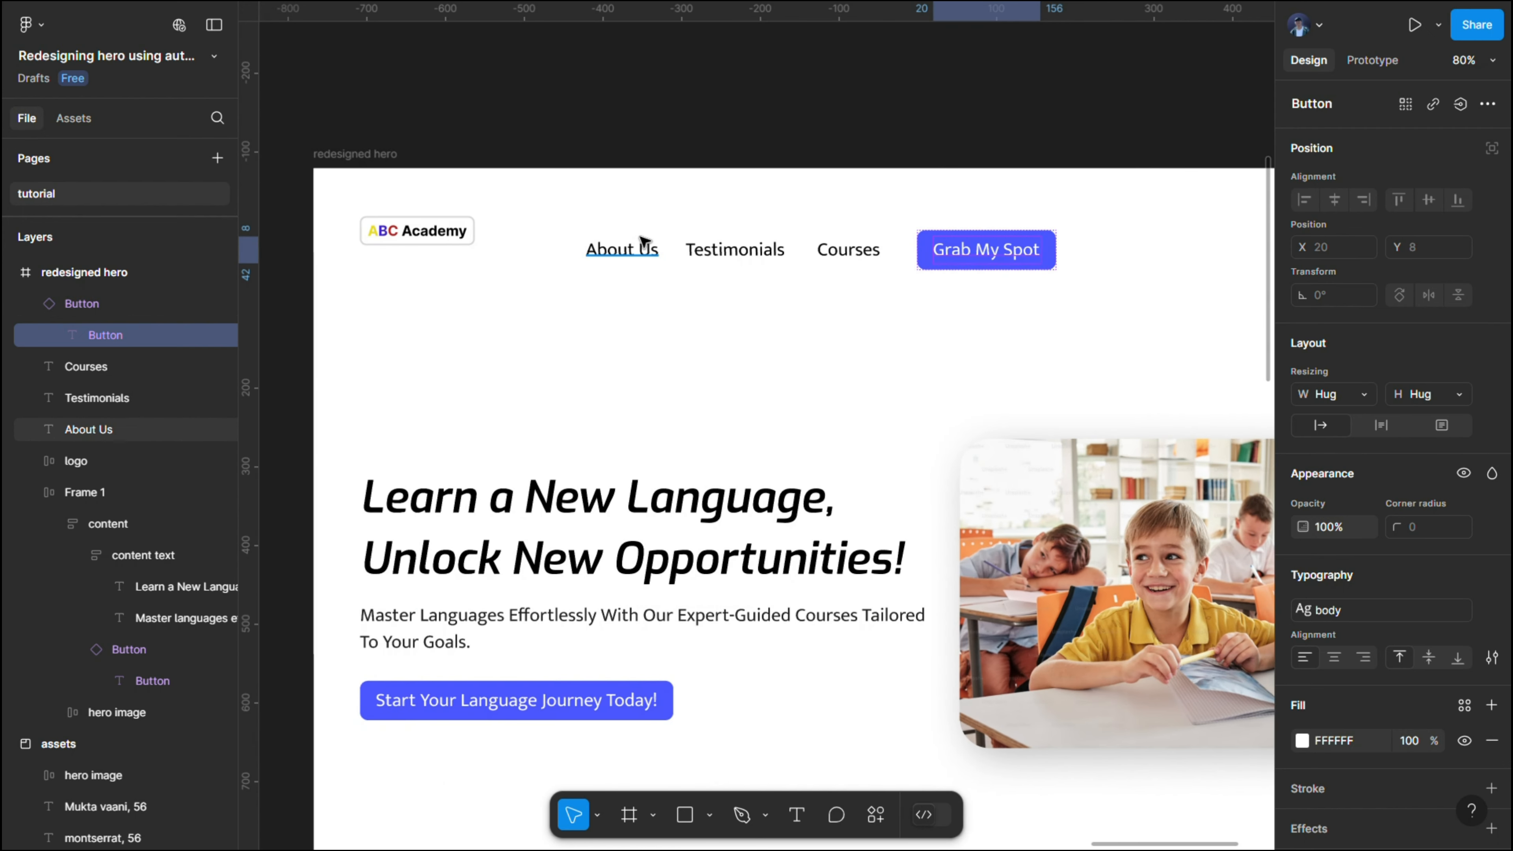
drag(584, 207, 1151, 321)
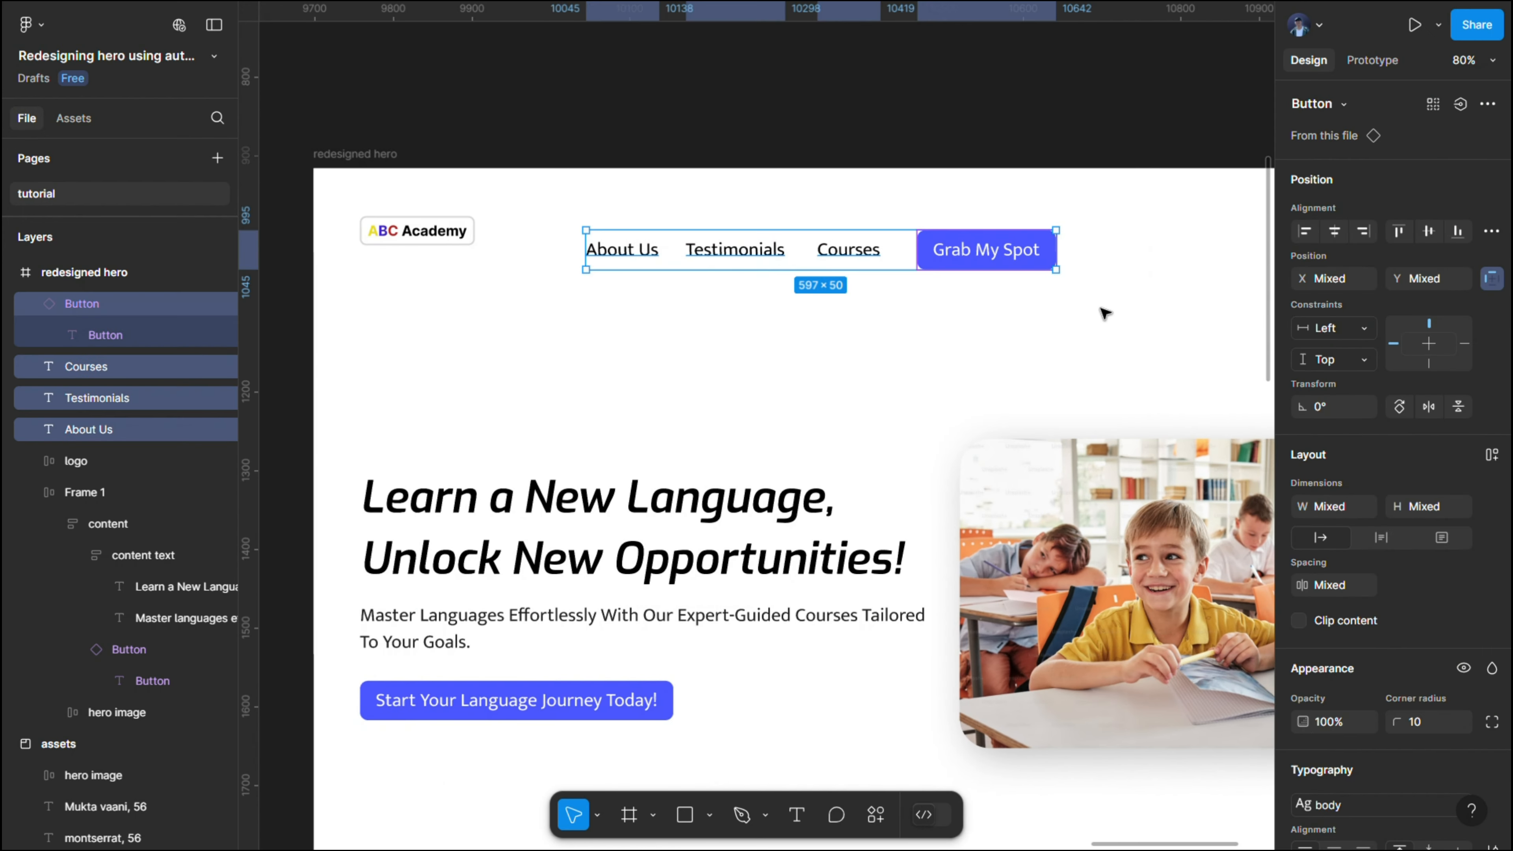
key(shift+a)
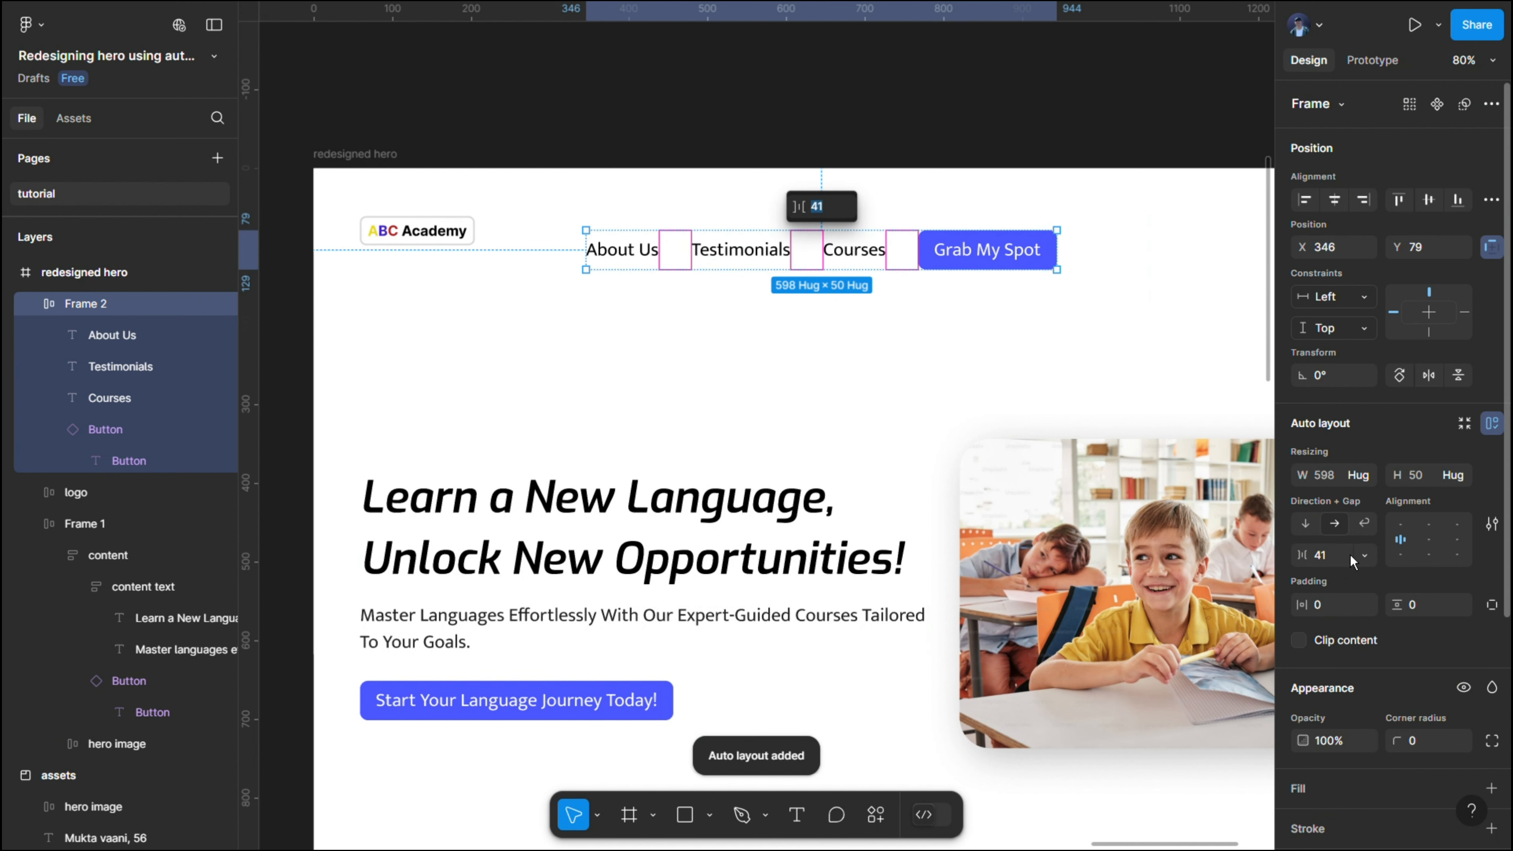
click(1333, 563)
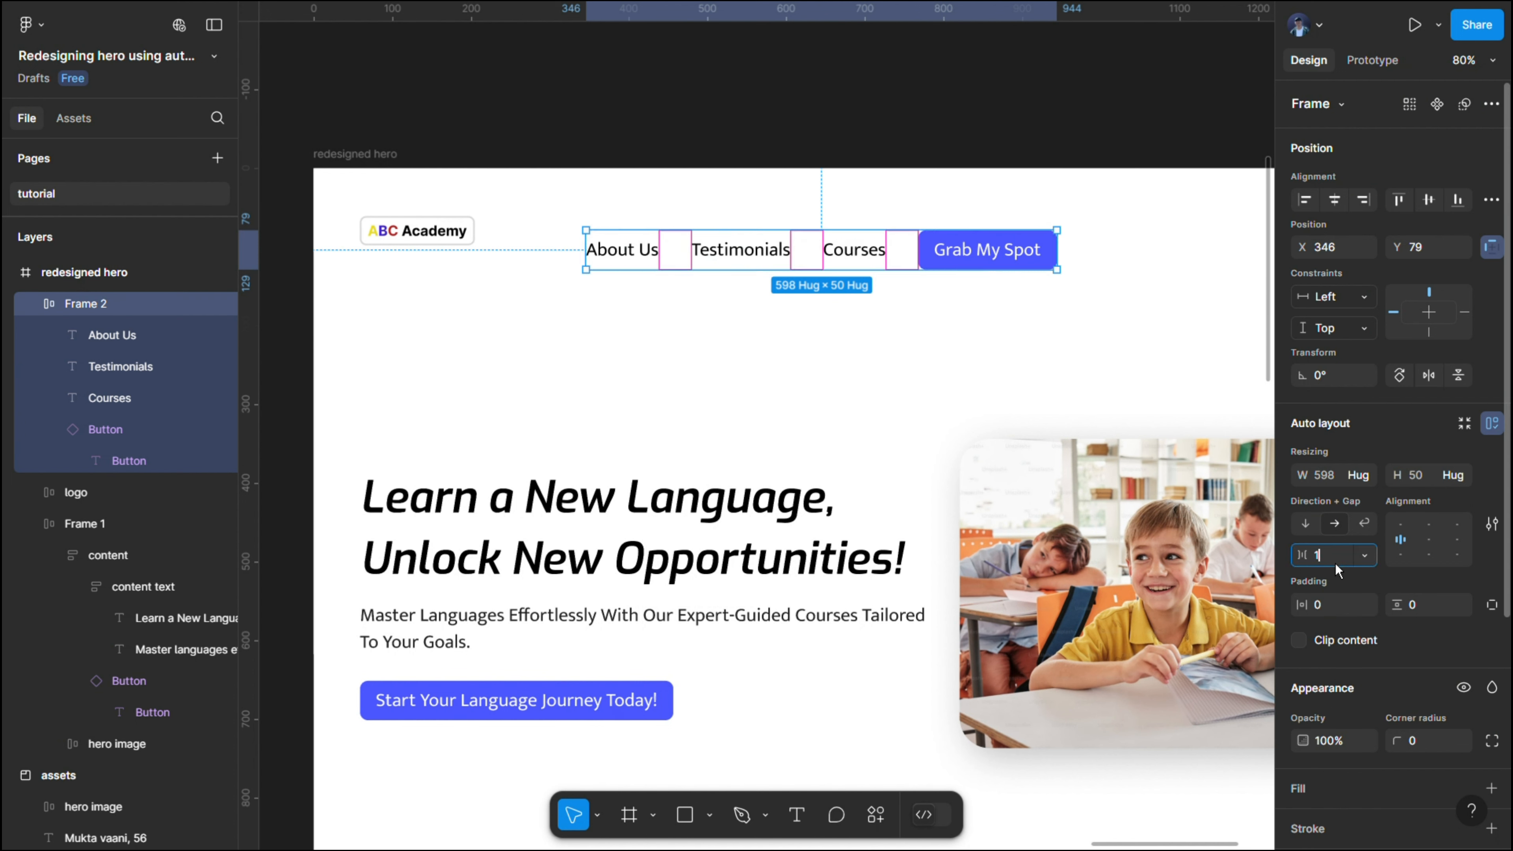
text(16)
key(Return)
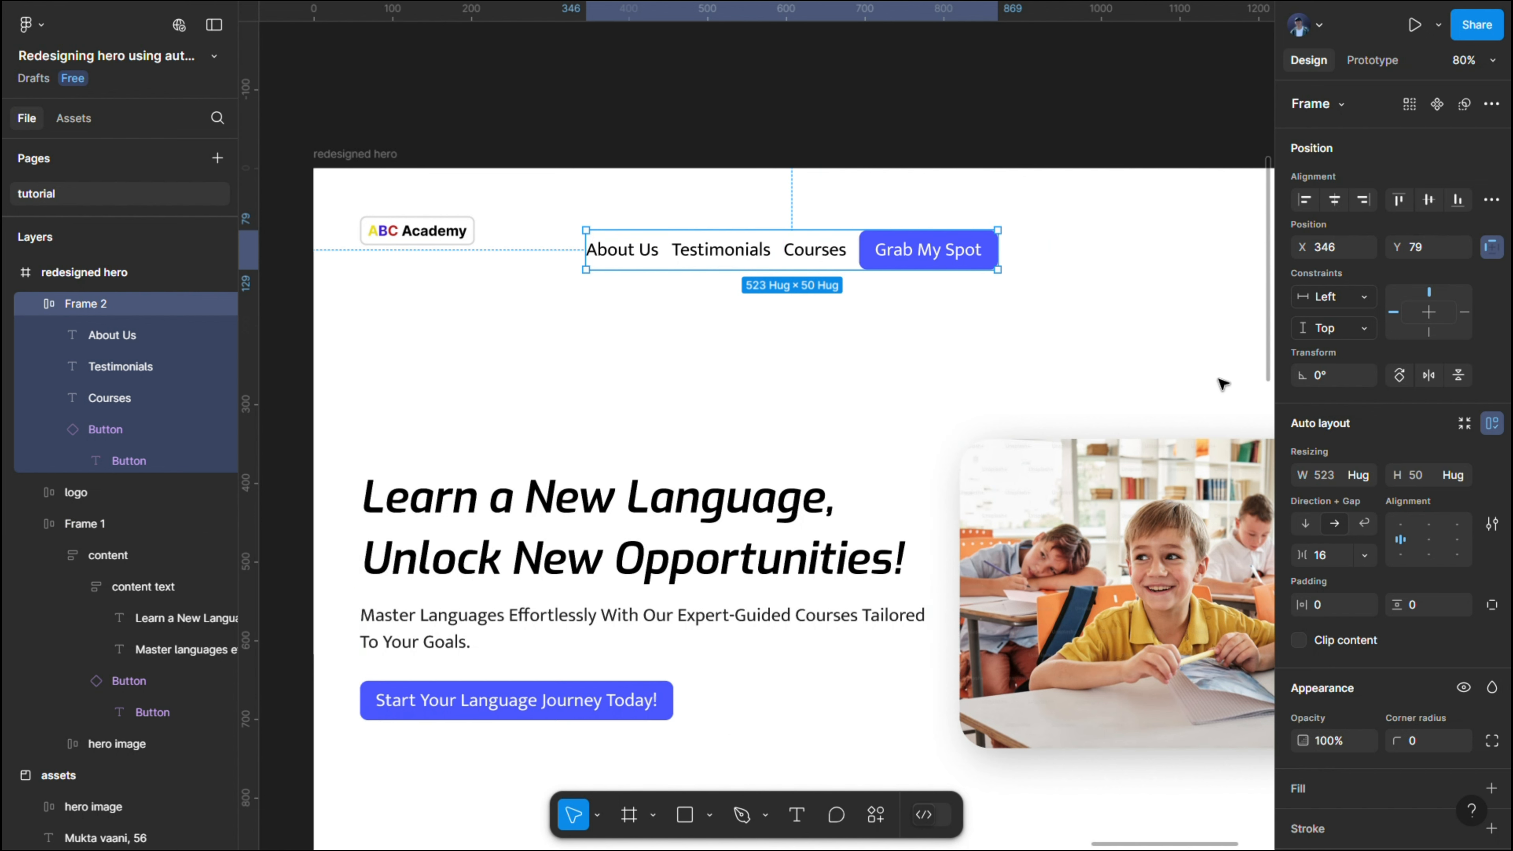
- Move the navigation group level with the logo, its right edge aligned with the hero image, and select it together with the logo
scroll(1057, 237, down, 5)
drag(998, 245, 1170, 233)
click(776, 266)
drag(735, 262, 1100, 230)
scroll(882, 250, up, 5)
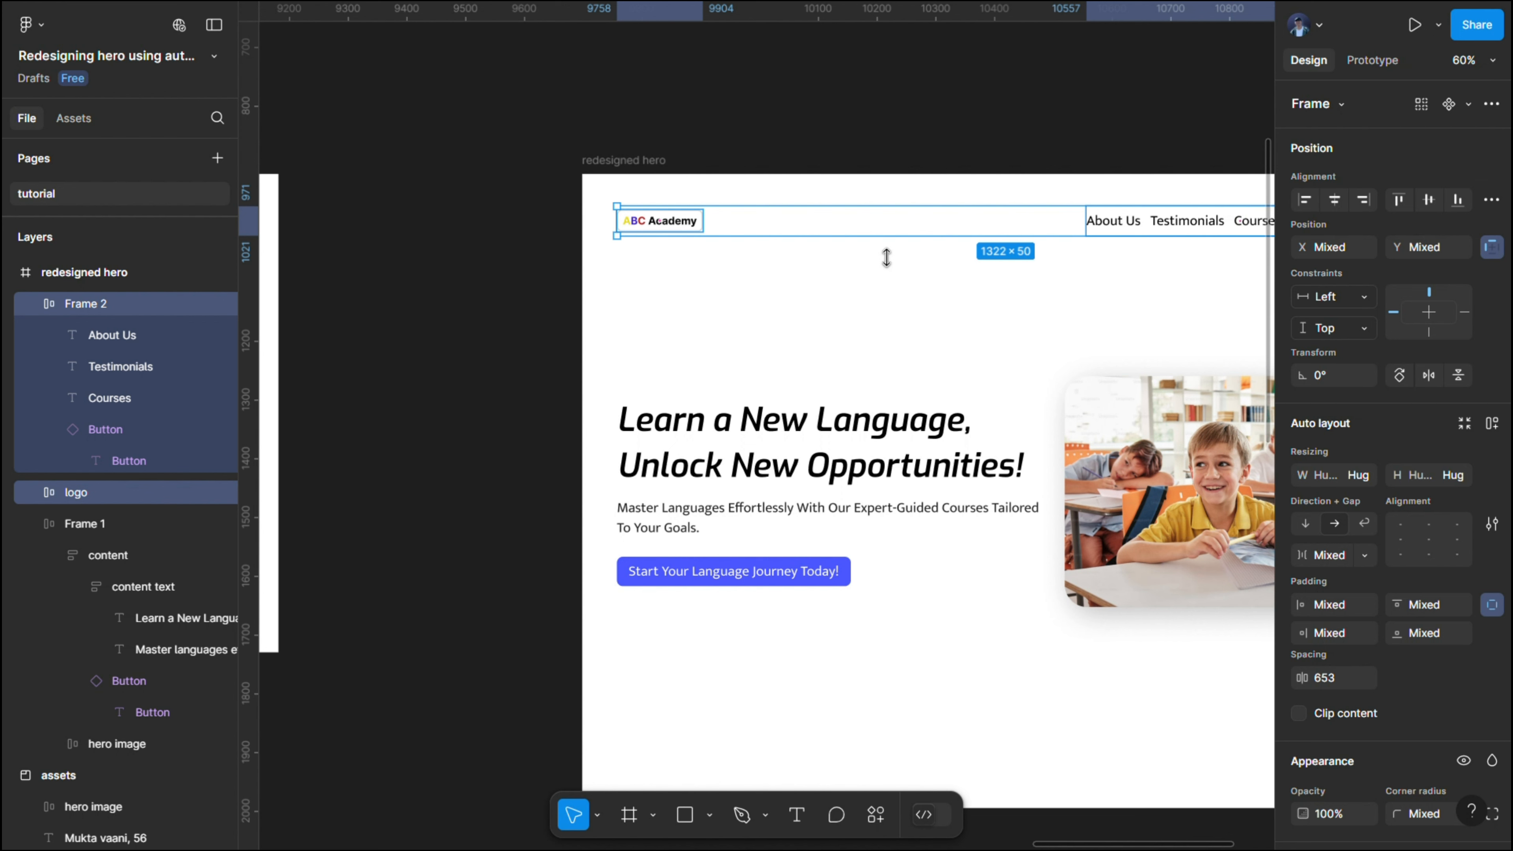
- Wrap the logo and navigation group in a horizontal auto layout with a fixed width of 1322
key(shift+a)
scroll(692, 226, right, 3)
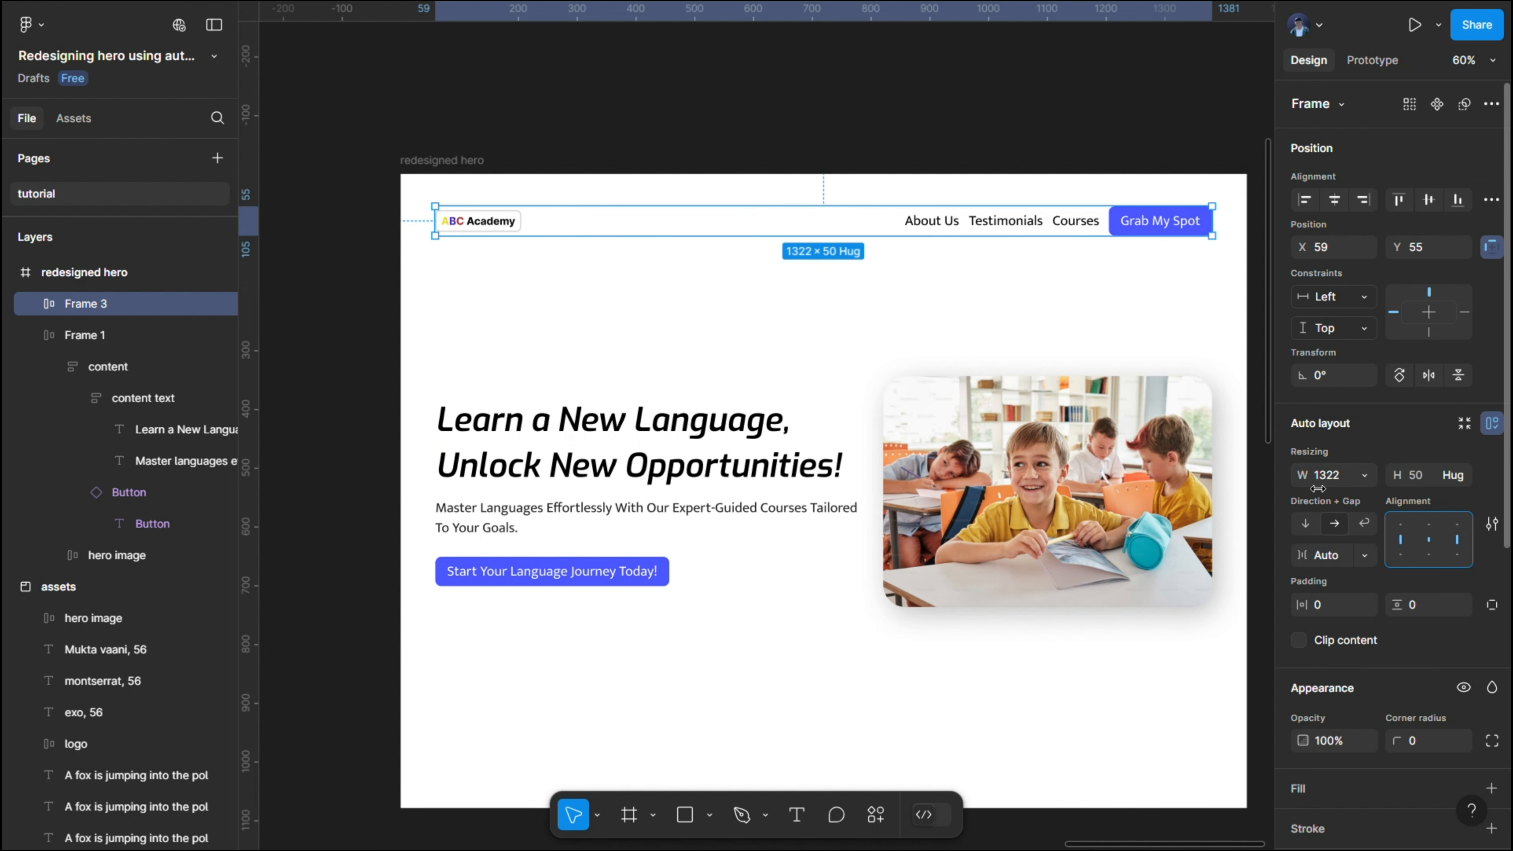
click(1372, 483)
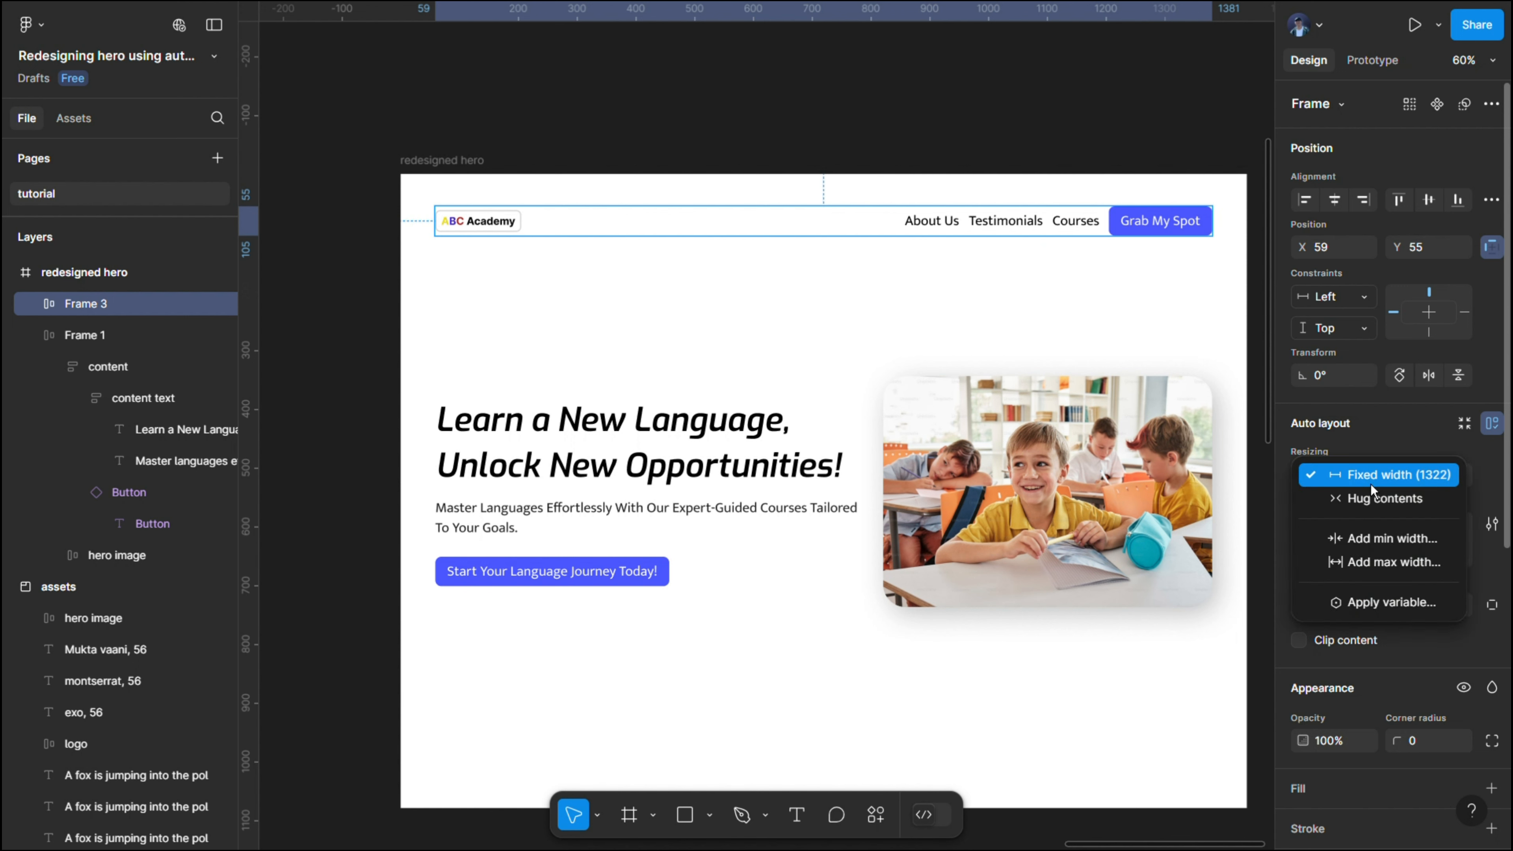
click(1371, 484)
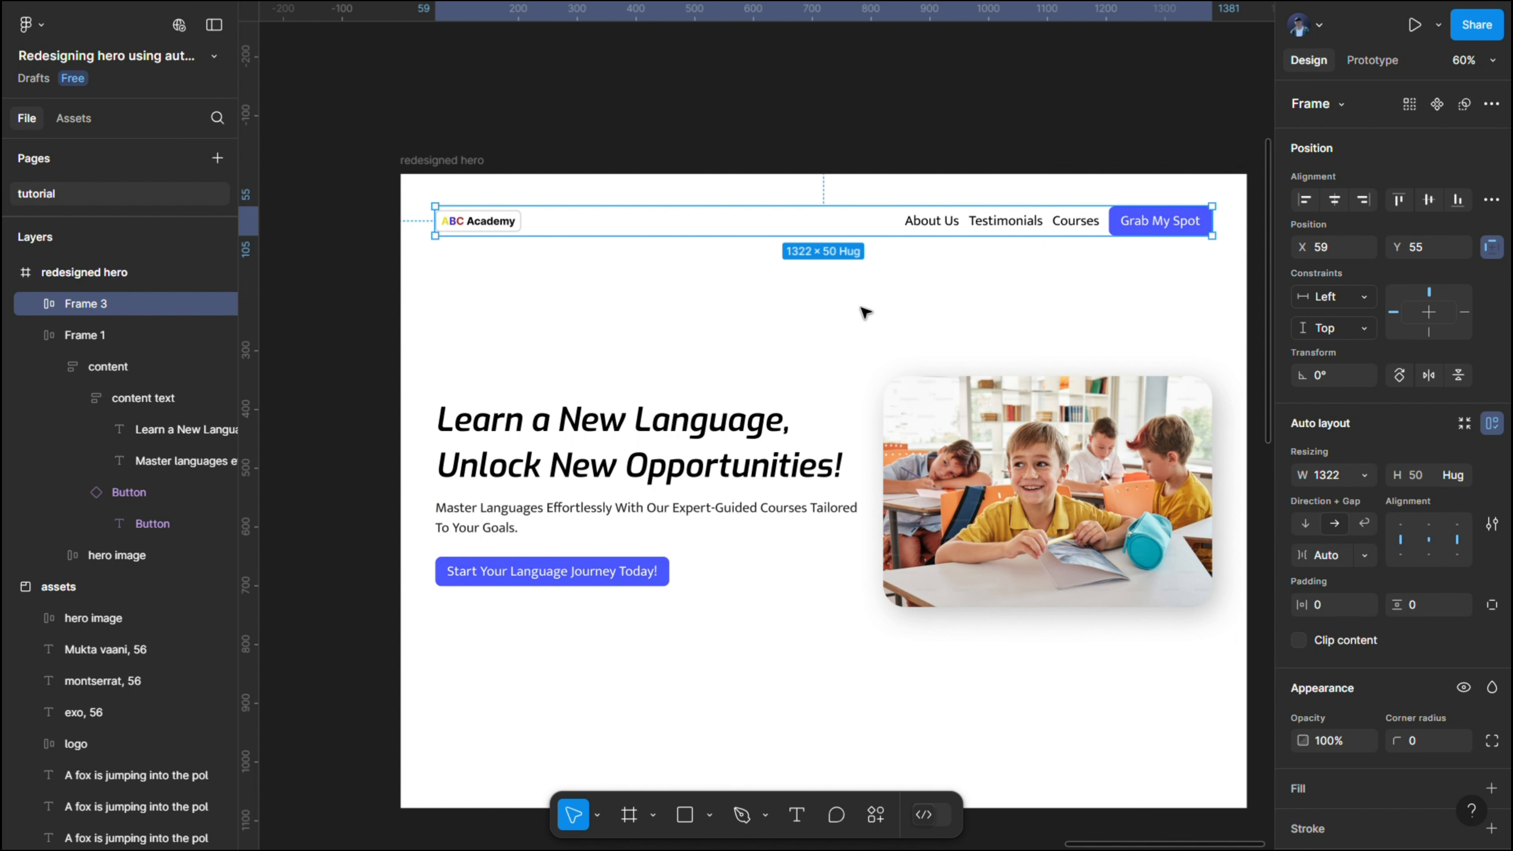
- Combine the navigation bar and the hero content row in a vertical auto layout with a gap of 160
shift+click(851, 419)
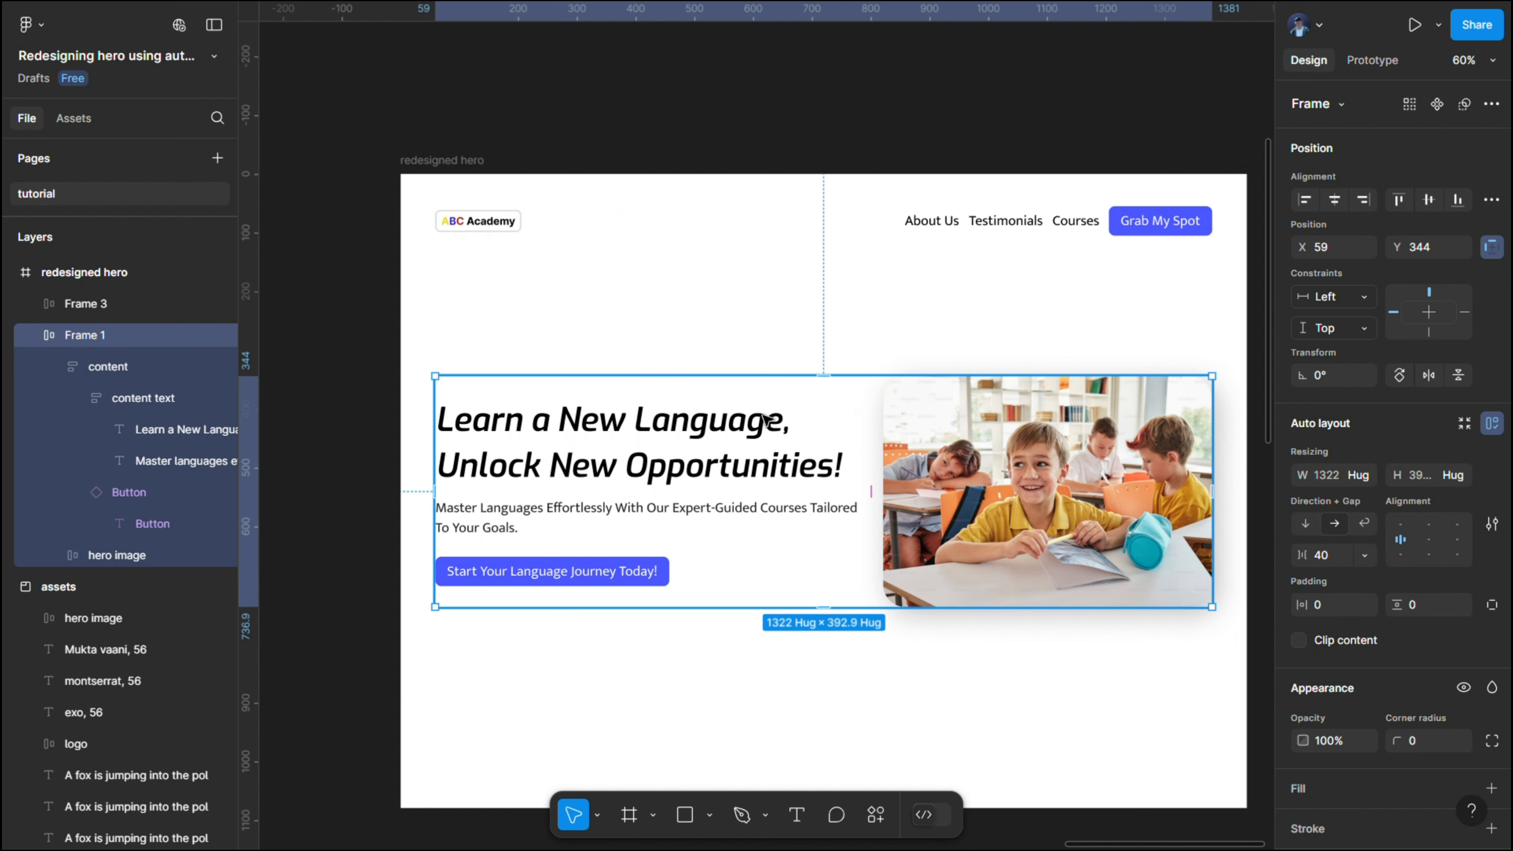
key(shift+a)
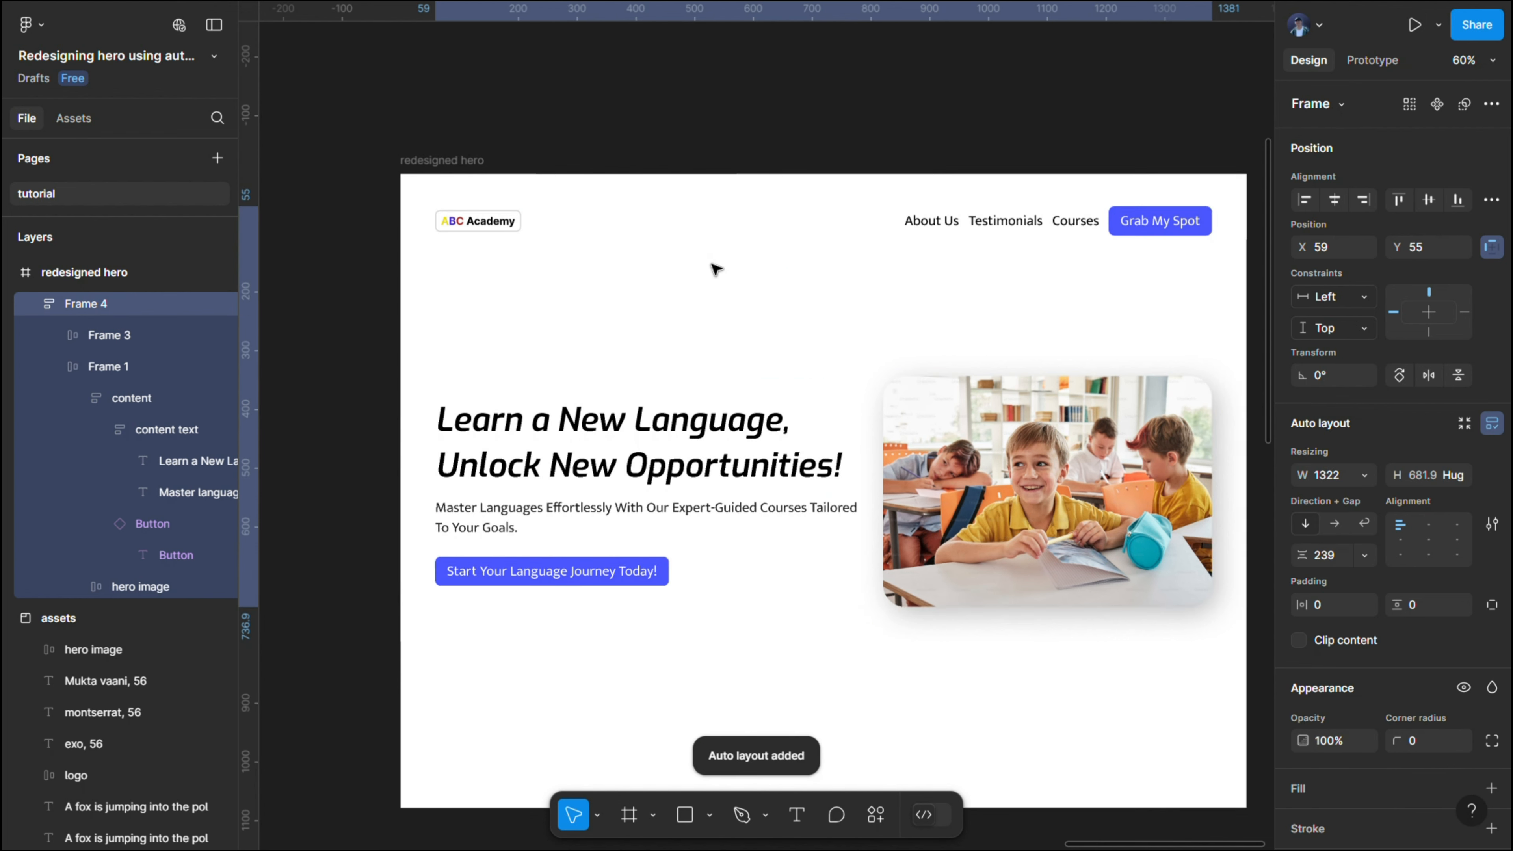
click(832, 306)
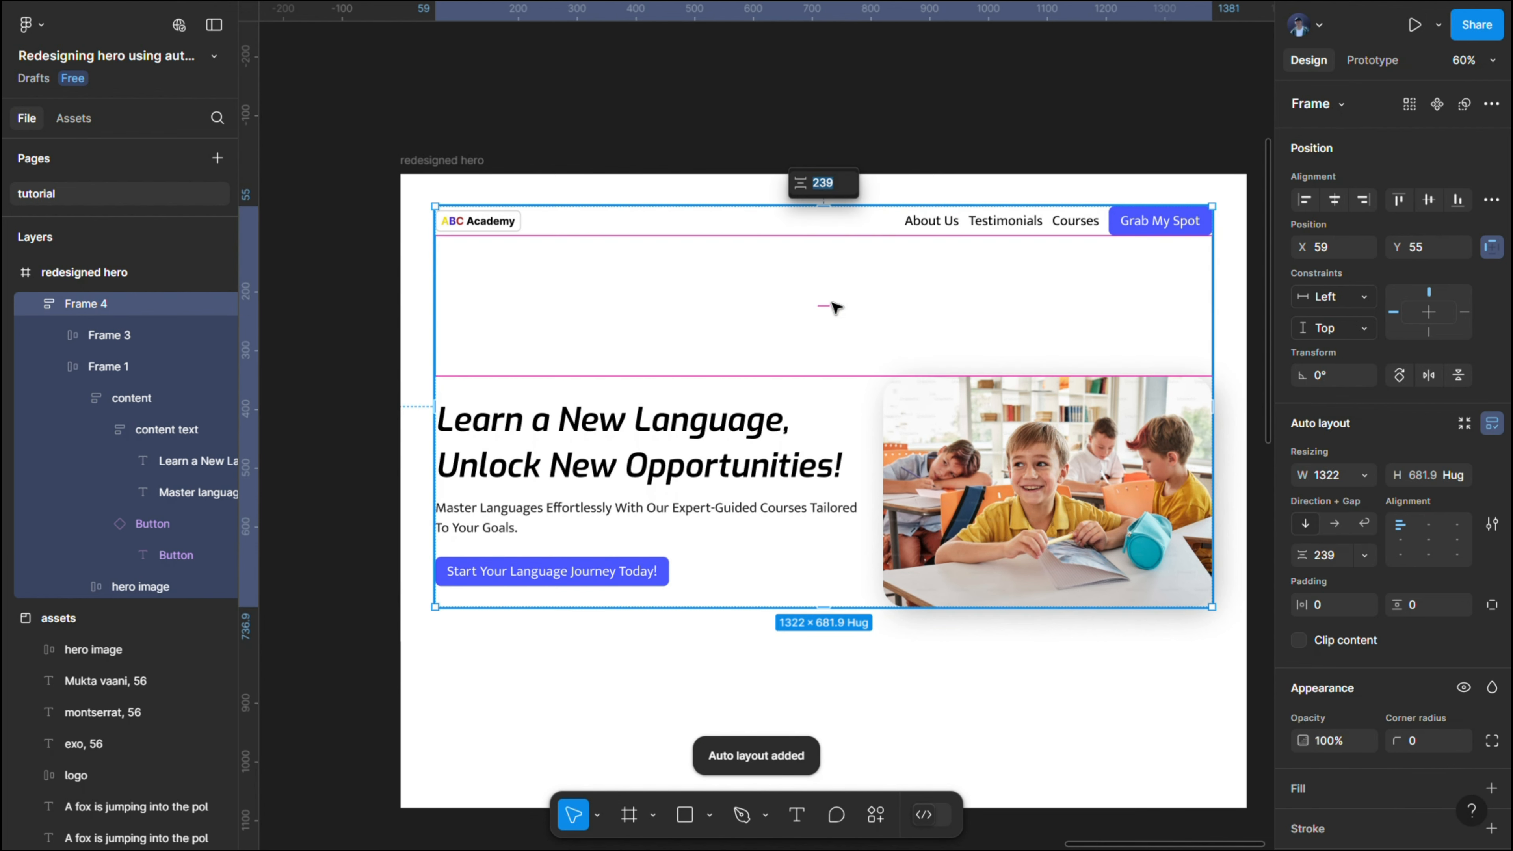
click(1334, 565)
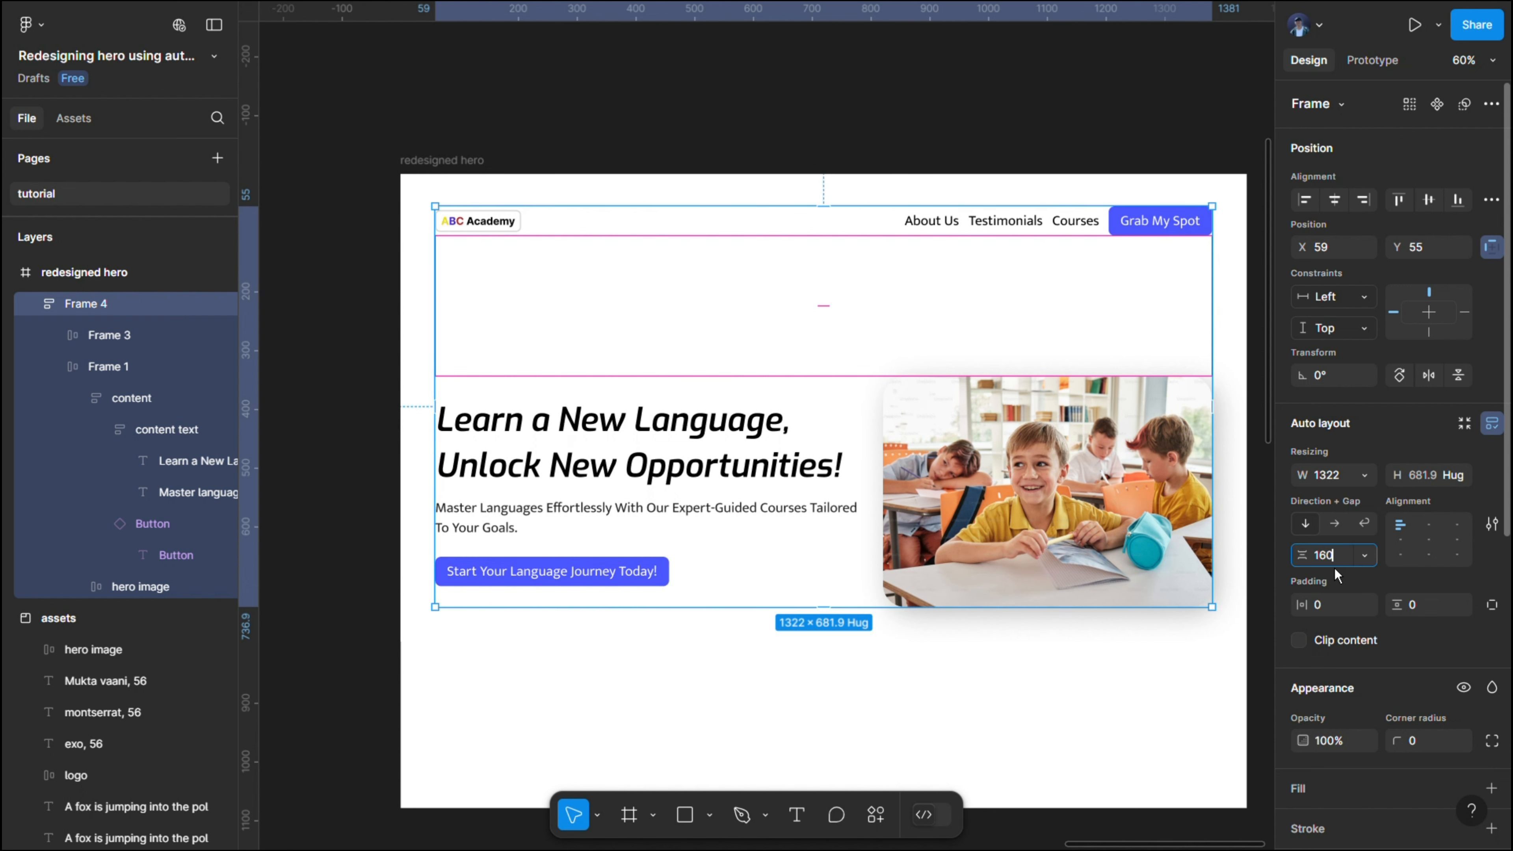
key(Return)
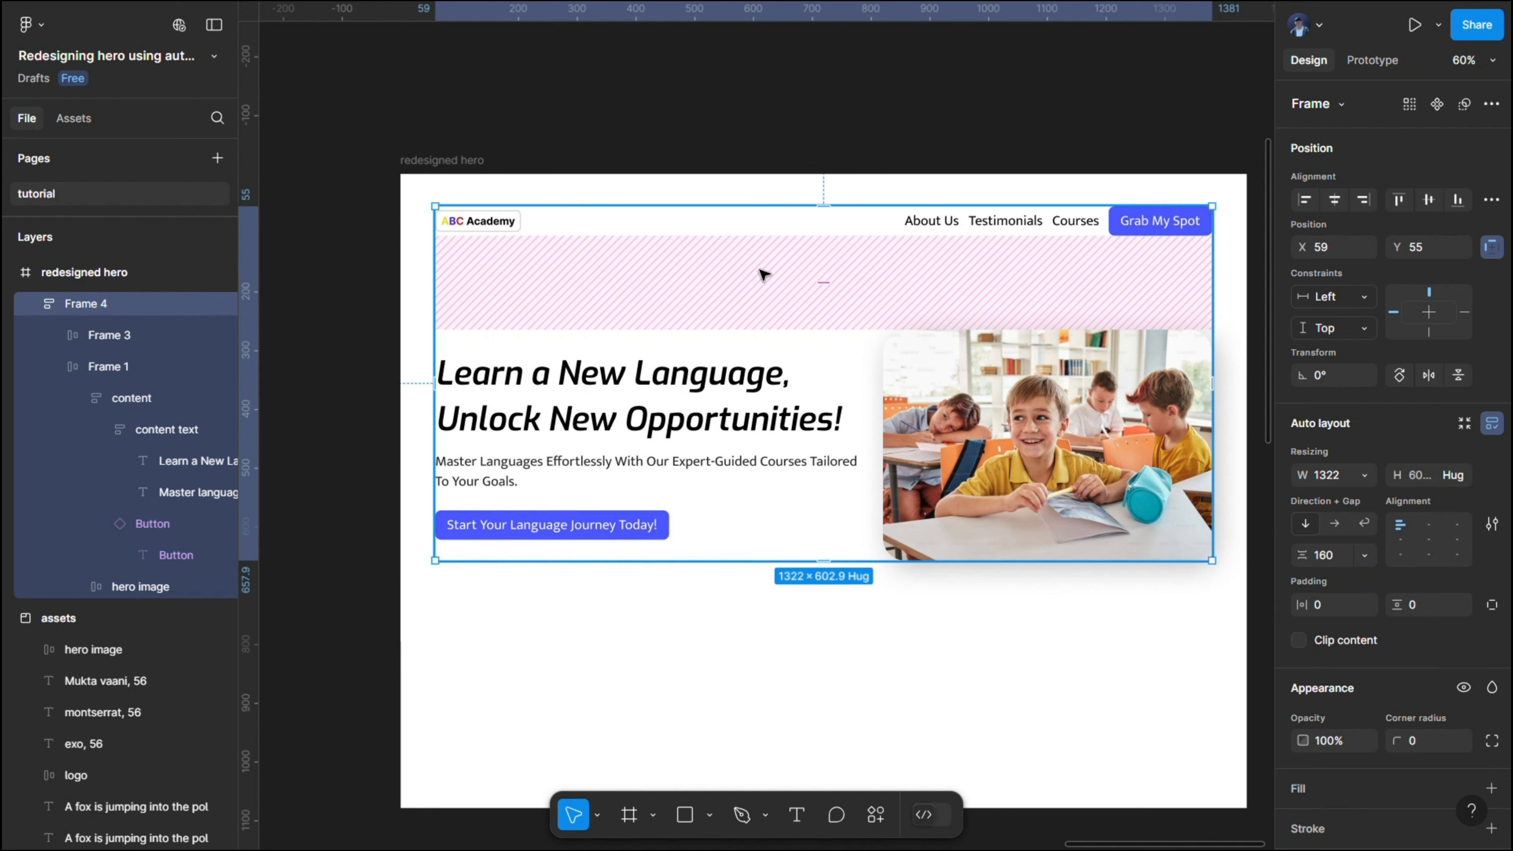
- Shorten the redesigned hero frame from its lower edge to a height of about 781
click(420, 160)
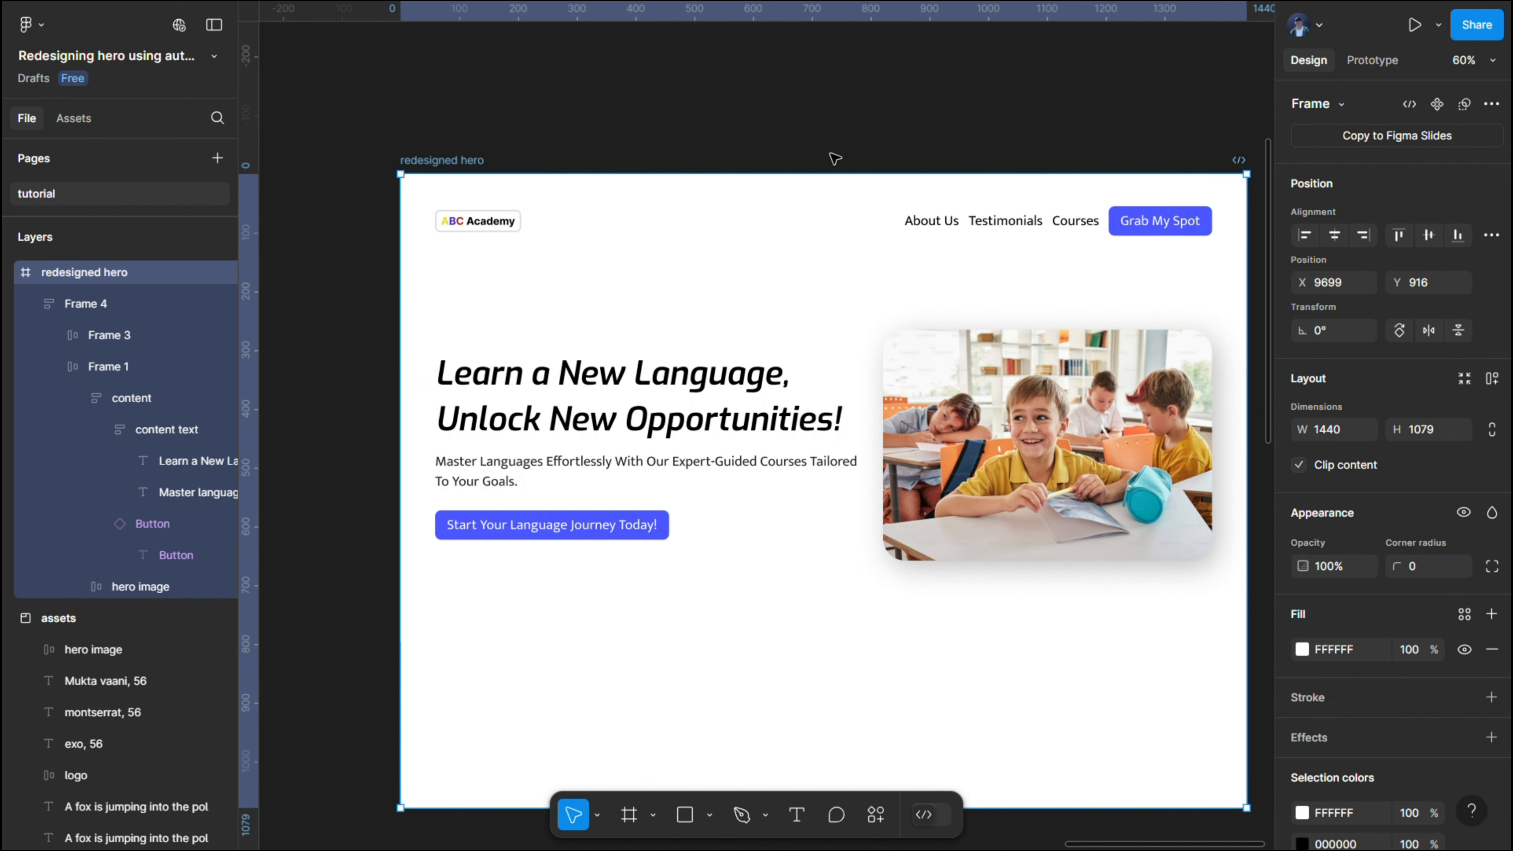
scroll(835, 158, down, 3)
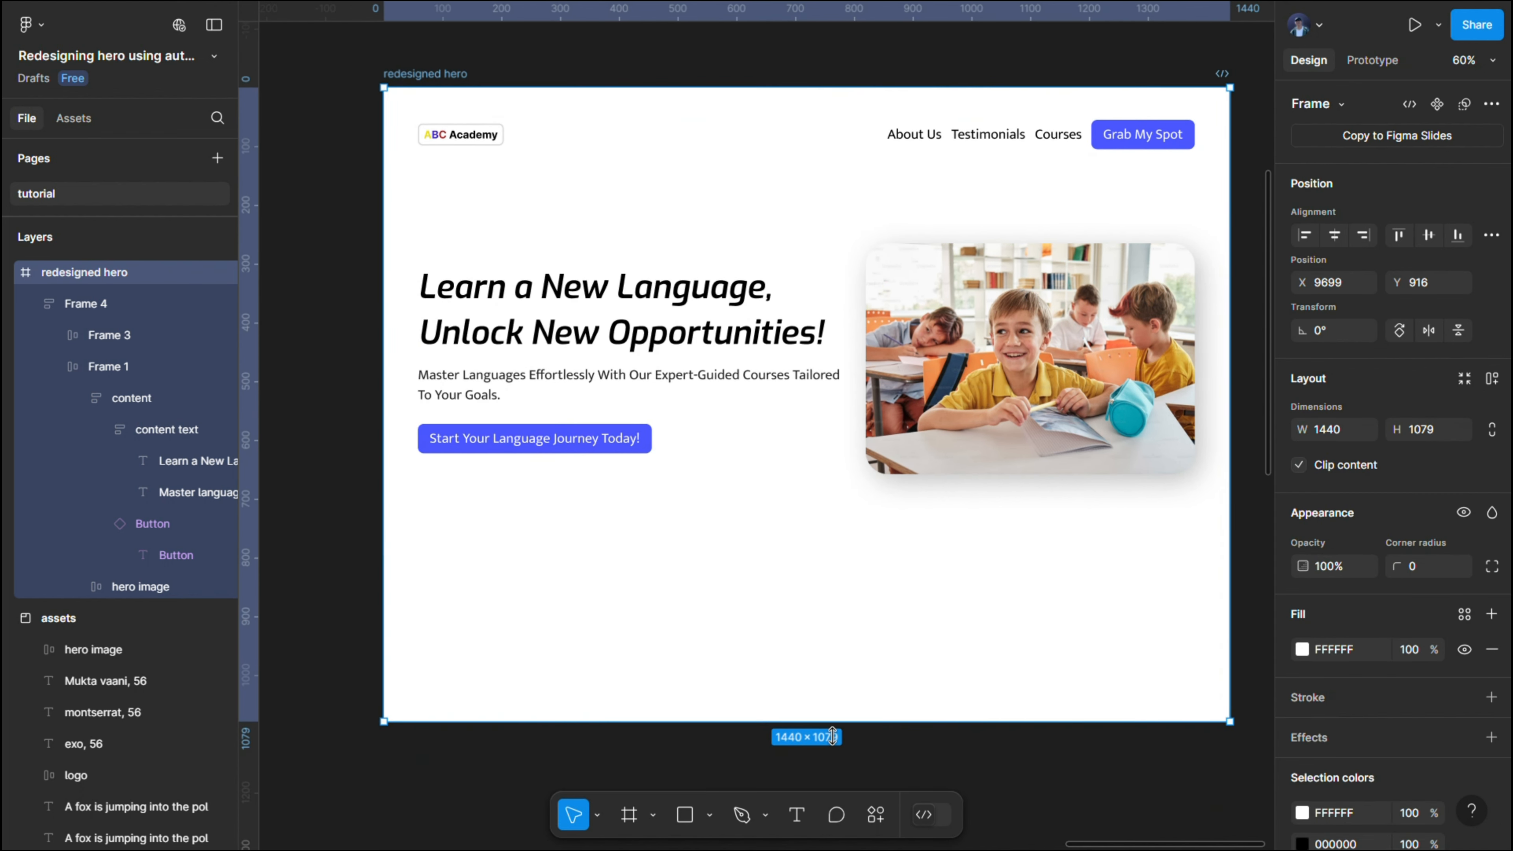
drag(833, 737, 846, 562)
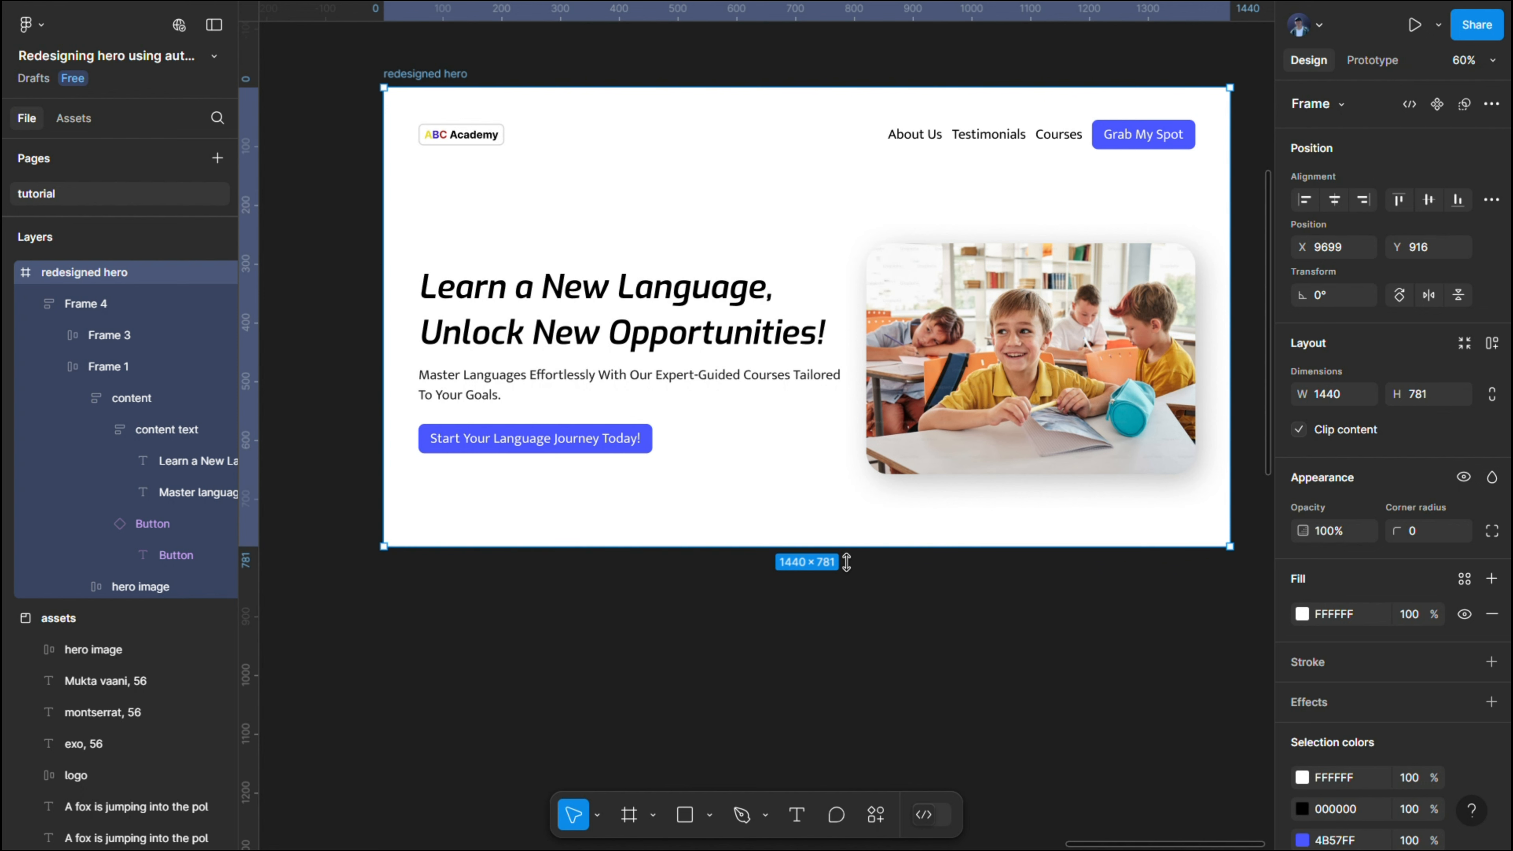
click(575, 67)
mouse_move(603, 90)
mouse_down()
mouse_move(523, 125)
mouse_move(648, 125)
mouse_move(541, 124)
mouse_move(606, 124)
mouse_move(601, 97)
mouse_up()
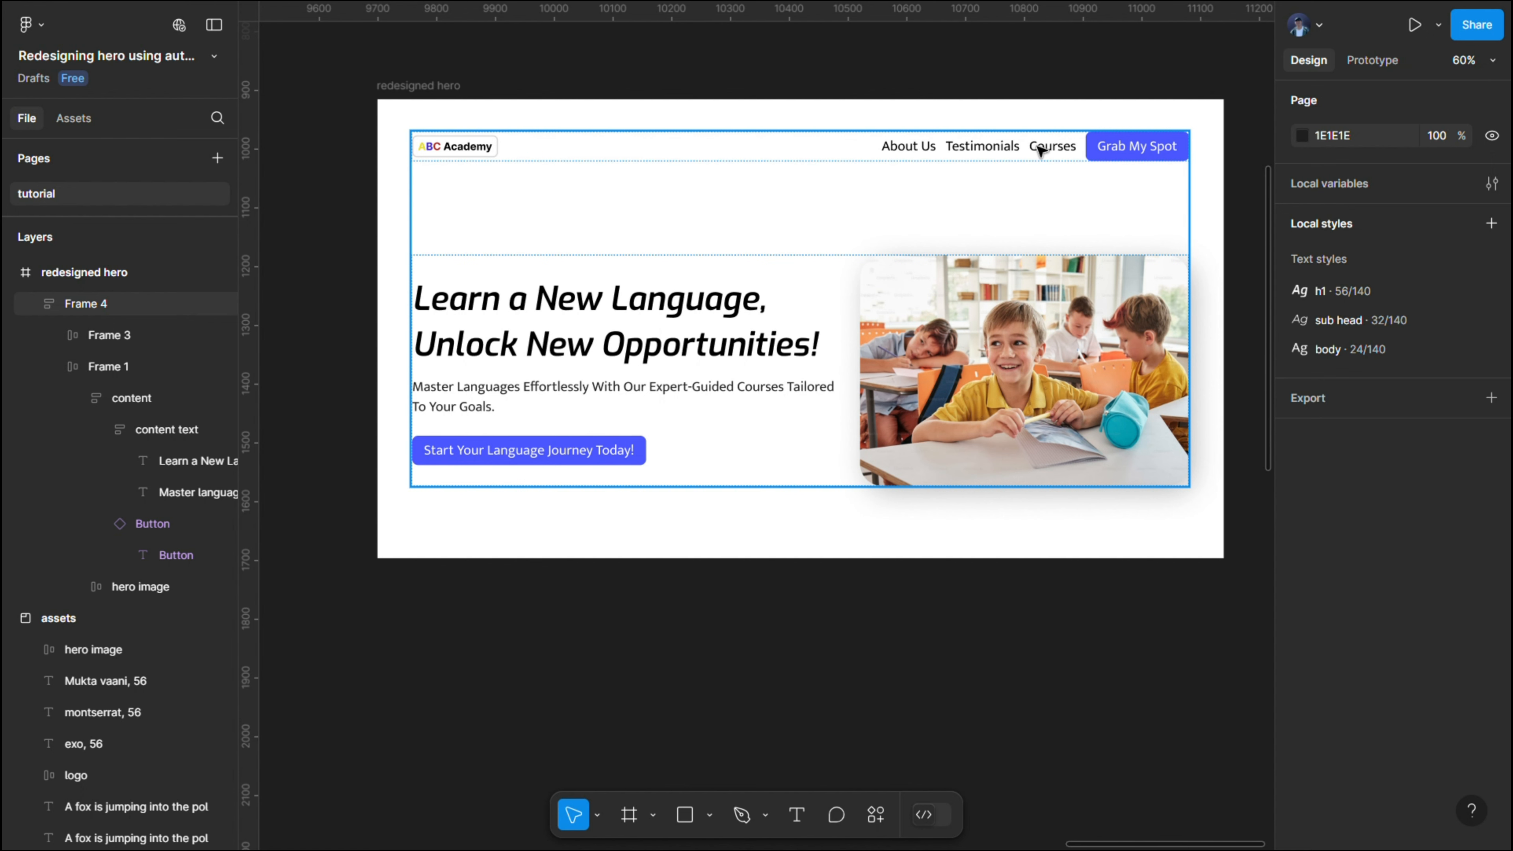
- Set the gap between the navigation labels and the "Grab My Spot" button to 24
double_click(1063, 157)
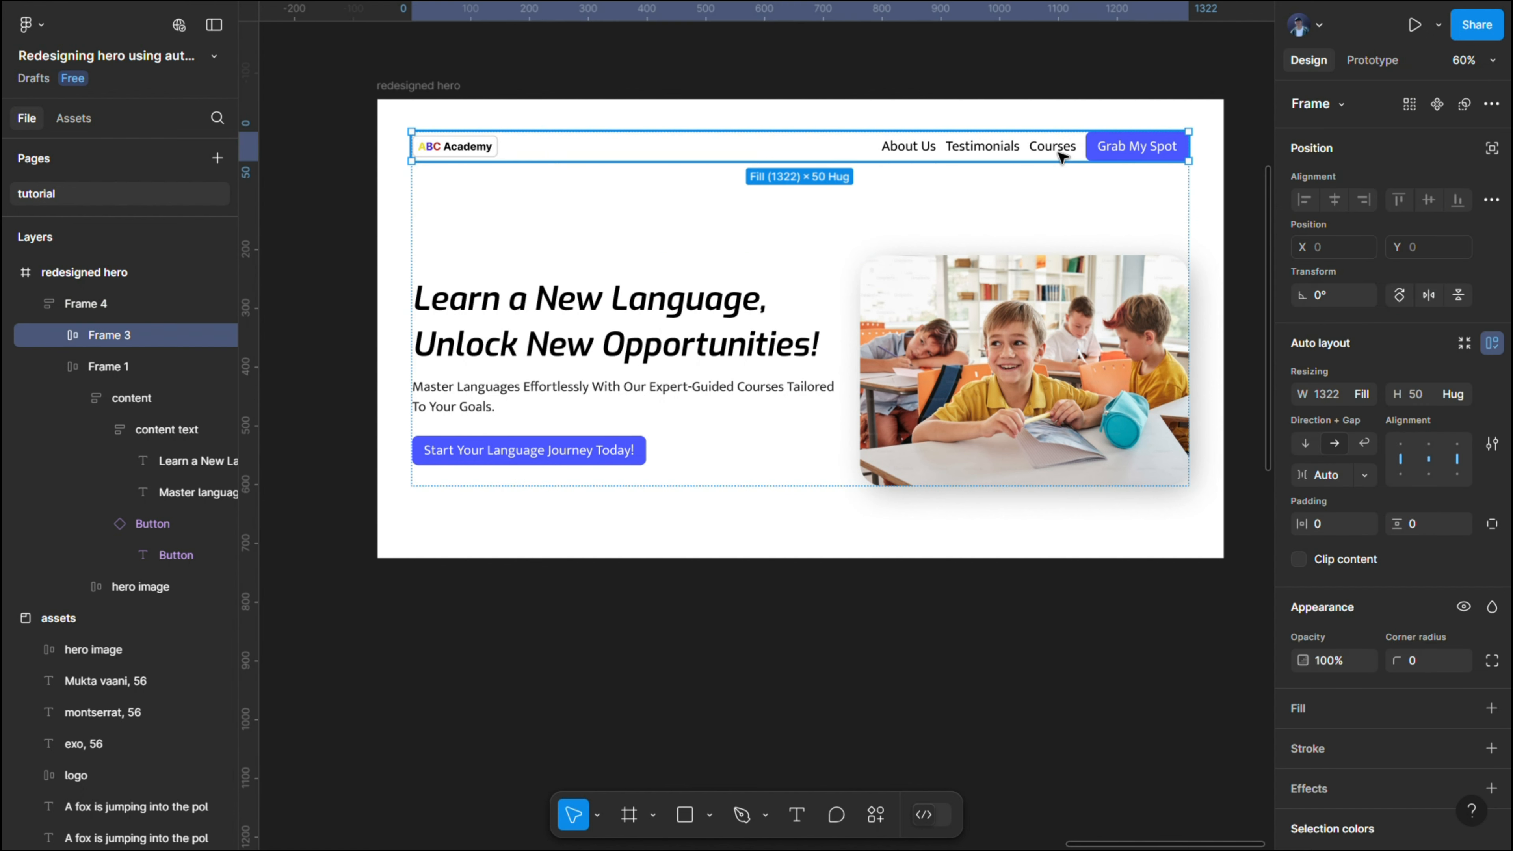
click(1038, 153)
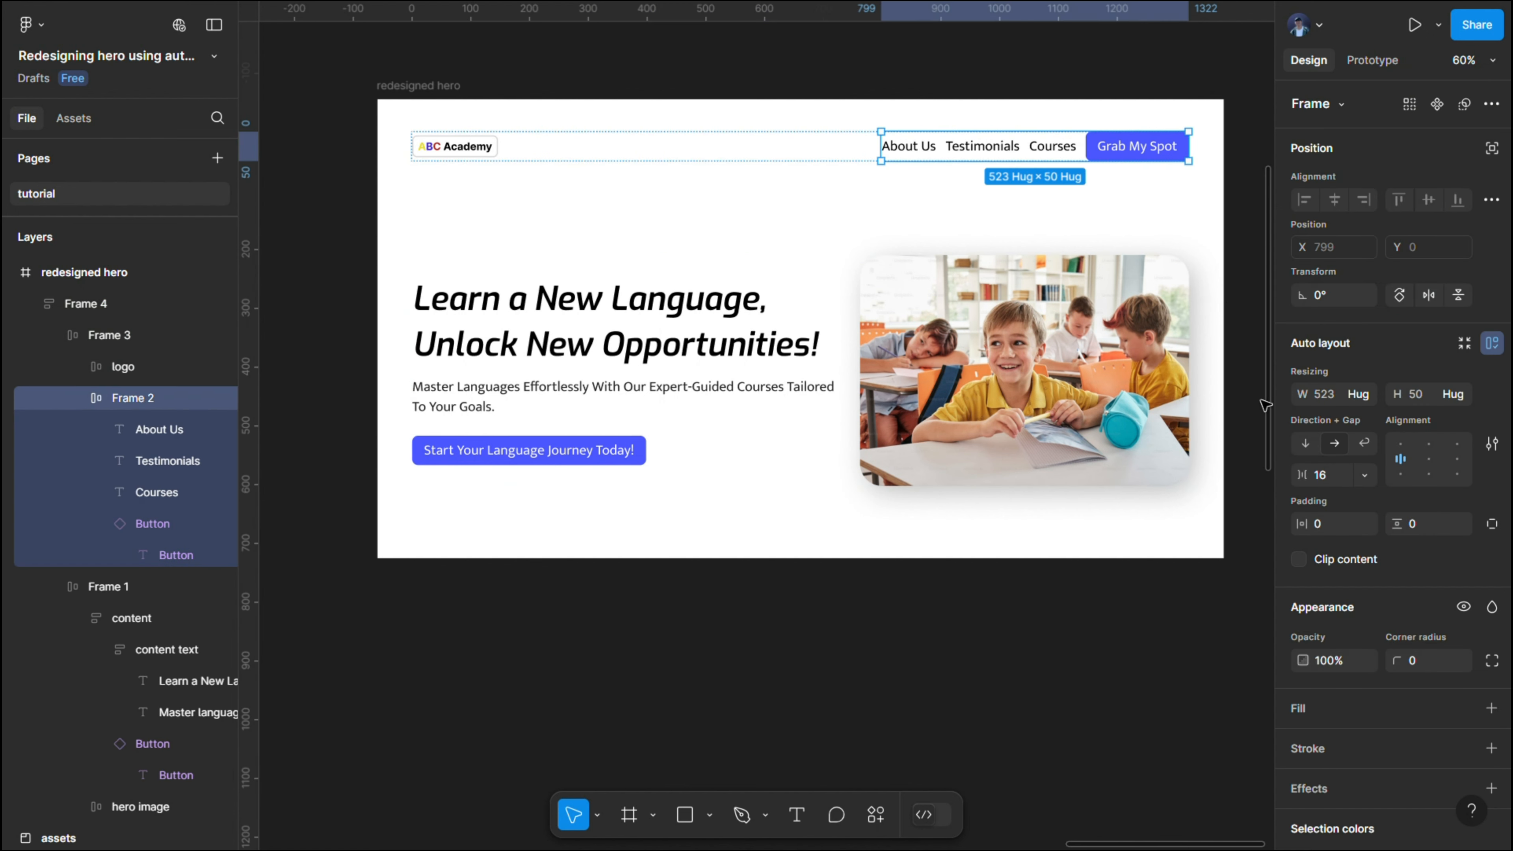
click(1338, 484)
text(2)
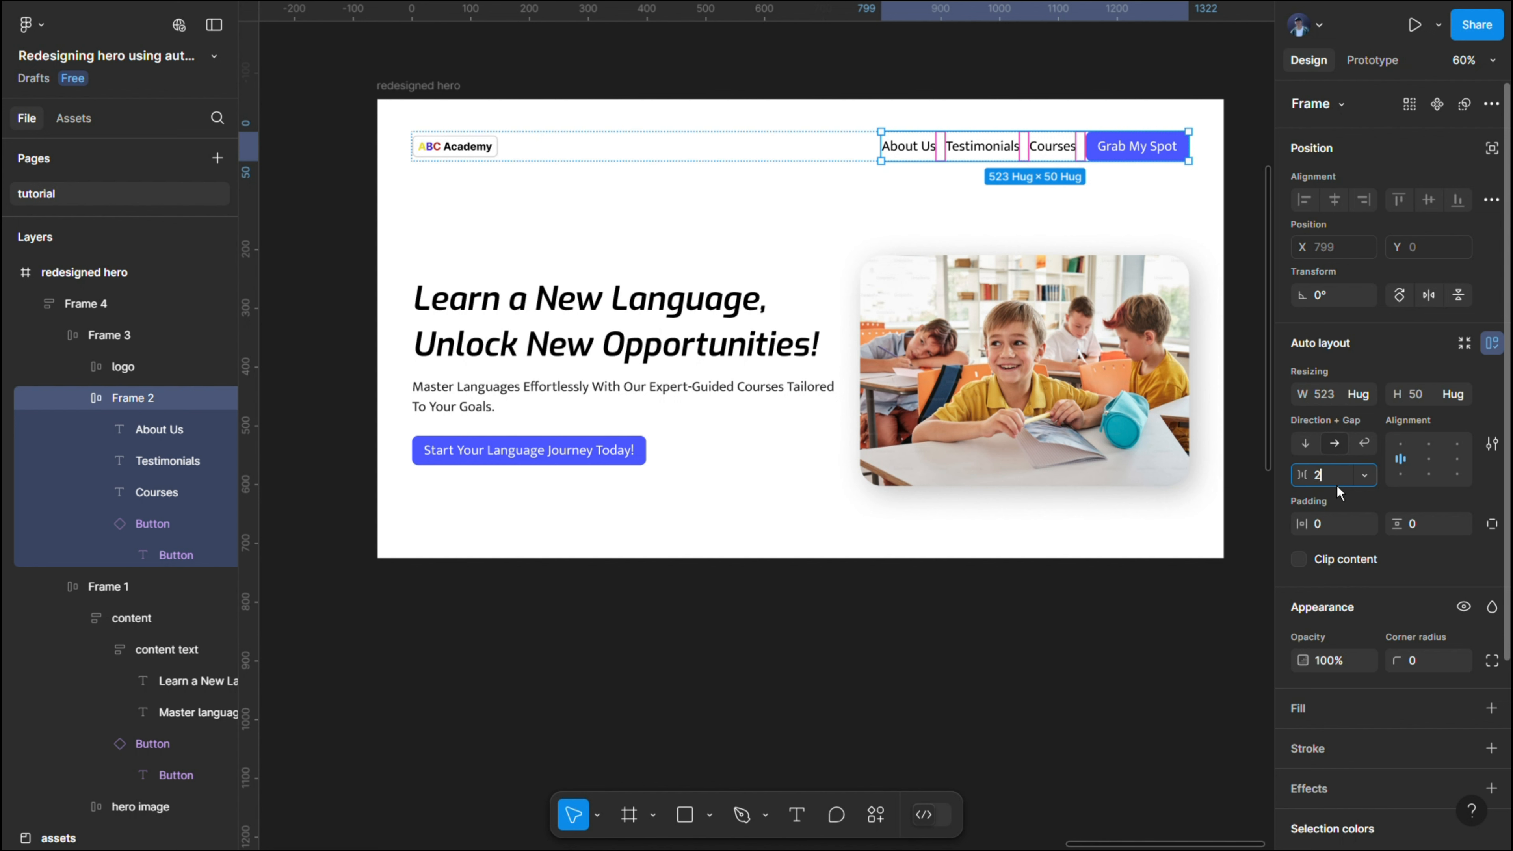
text(4)
key(Return)
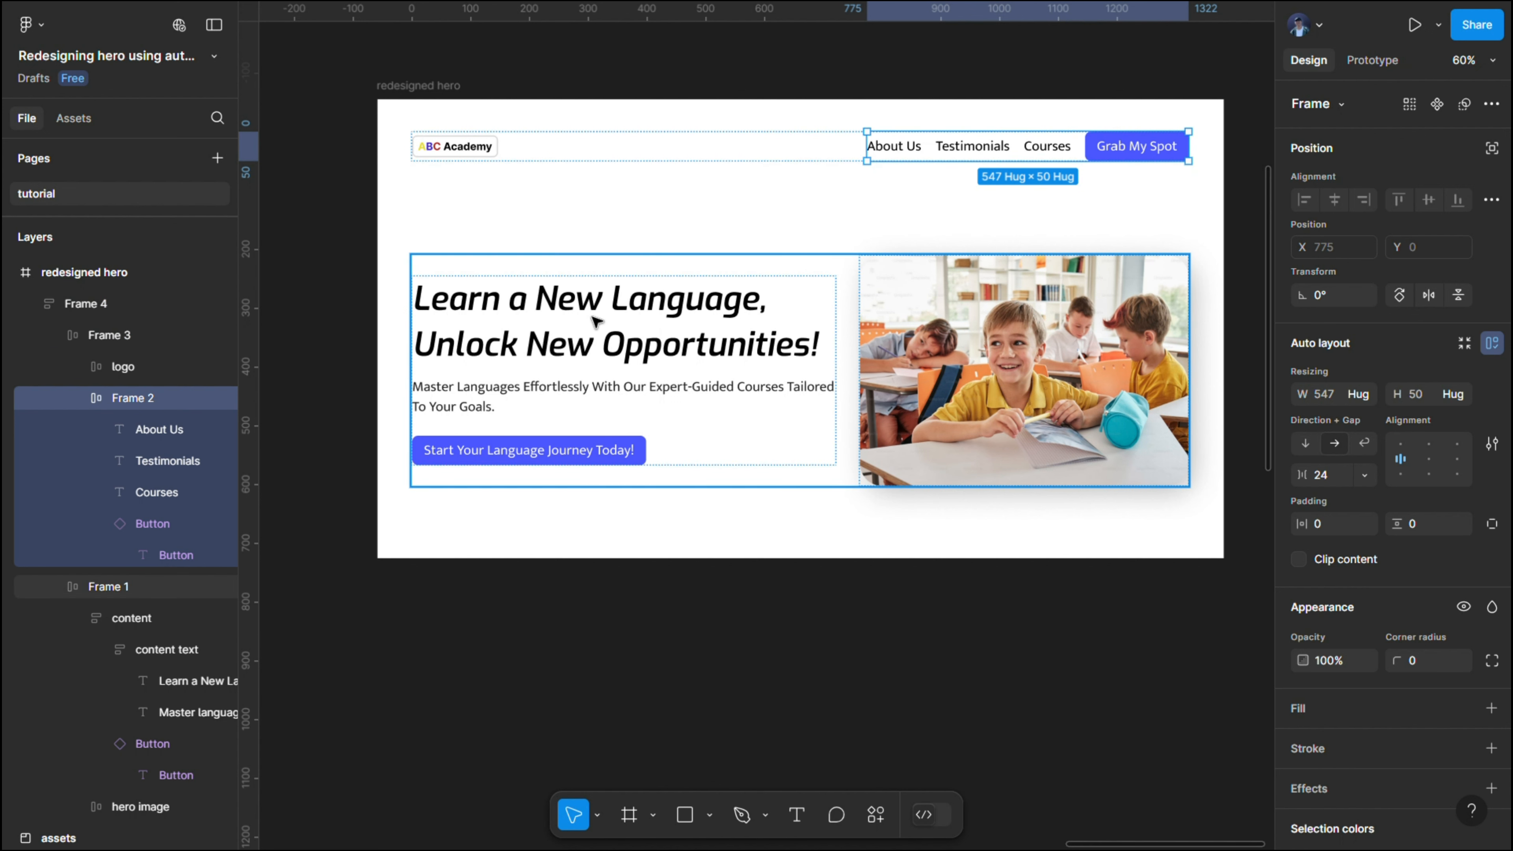
- Rename the navigation links group "nav-likns" and the frame holding it and the logo "nav"
double_click(133, 398)
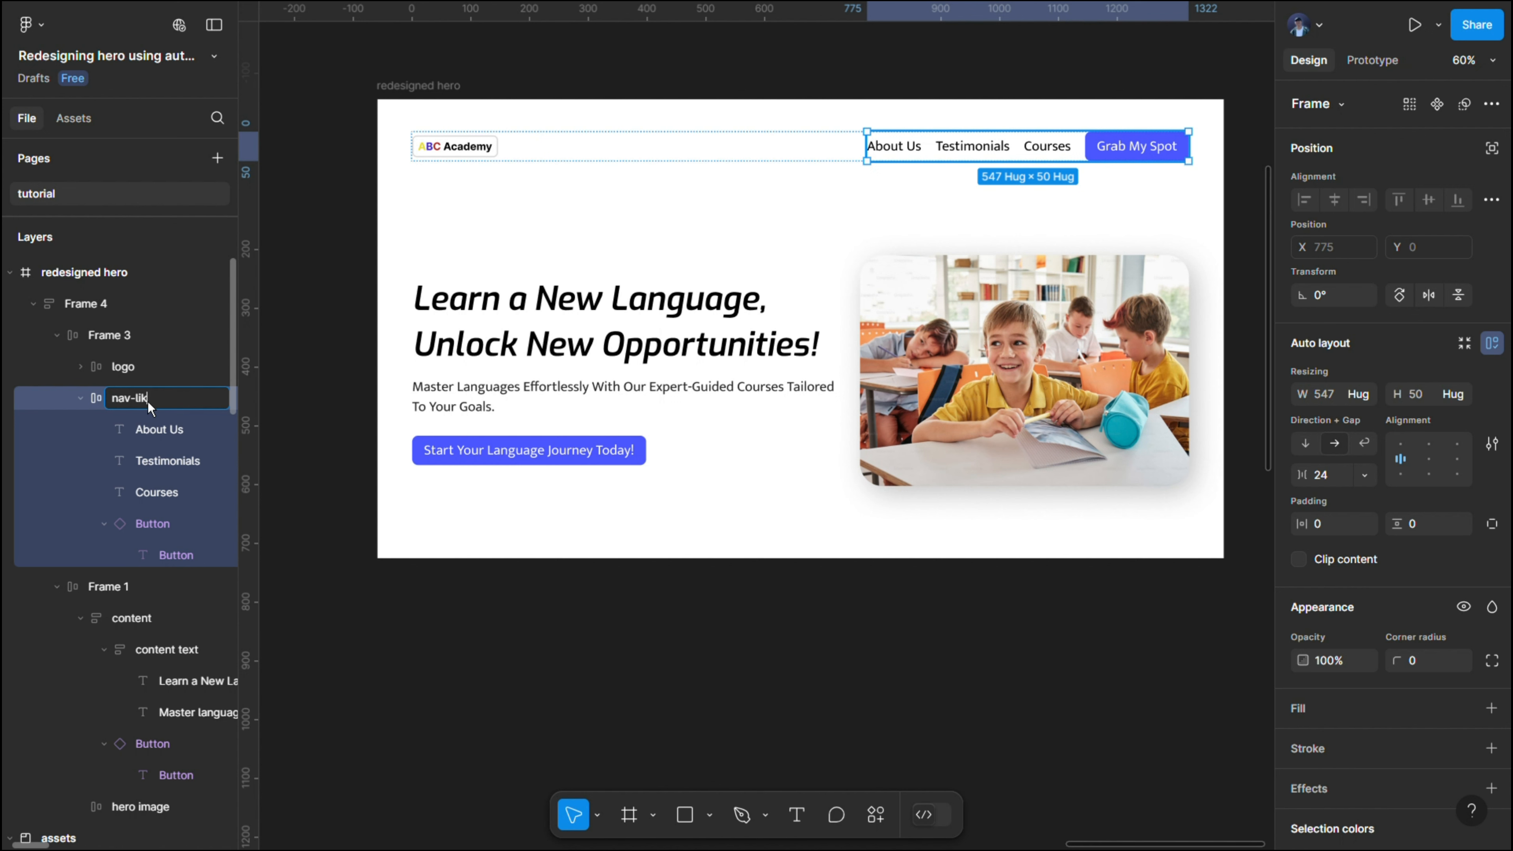
click(127, 336)
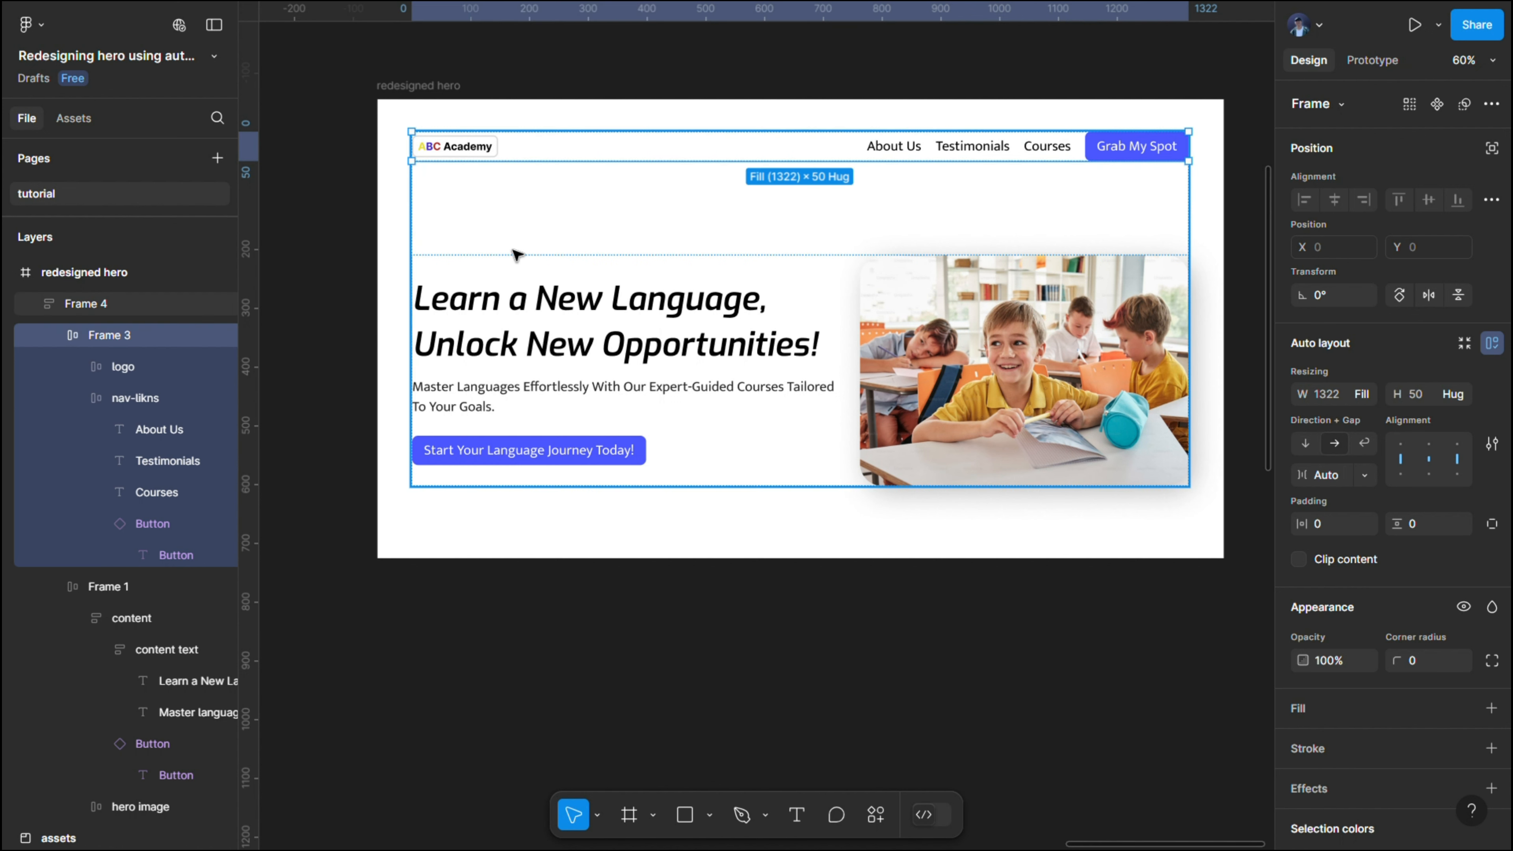
double_click(127, 337)
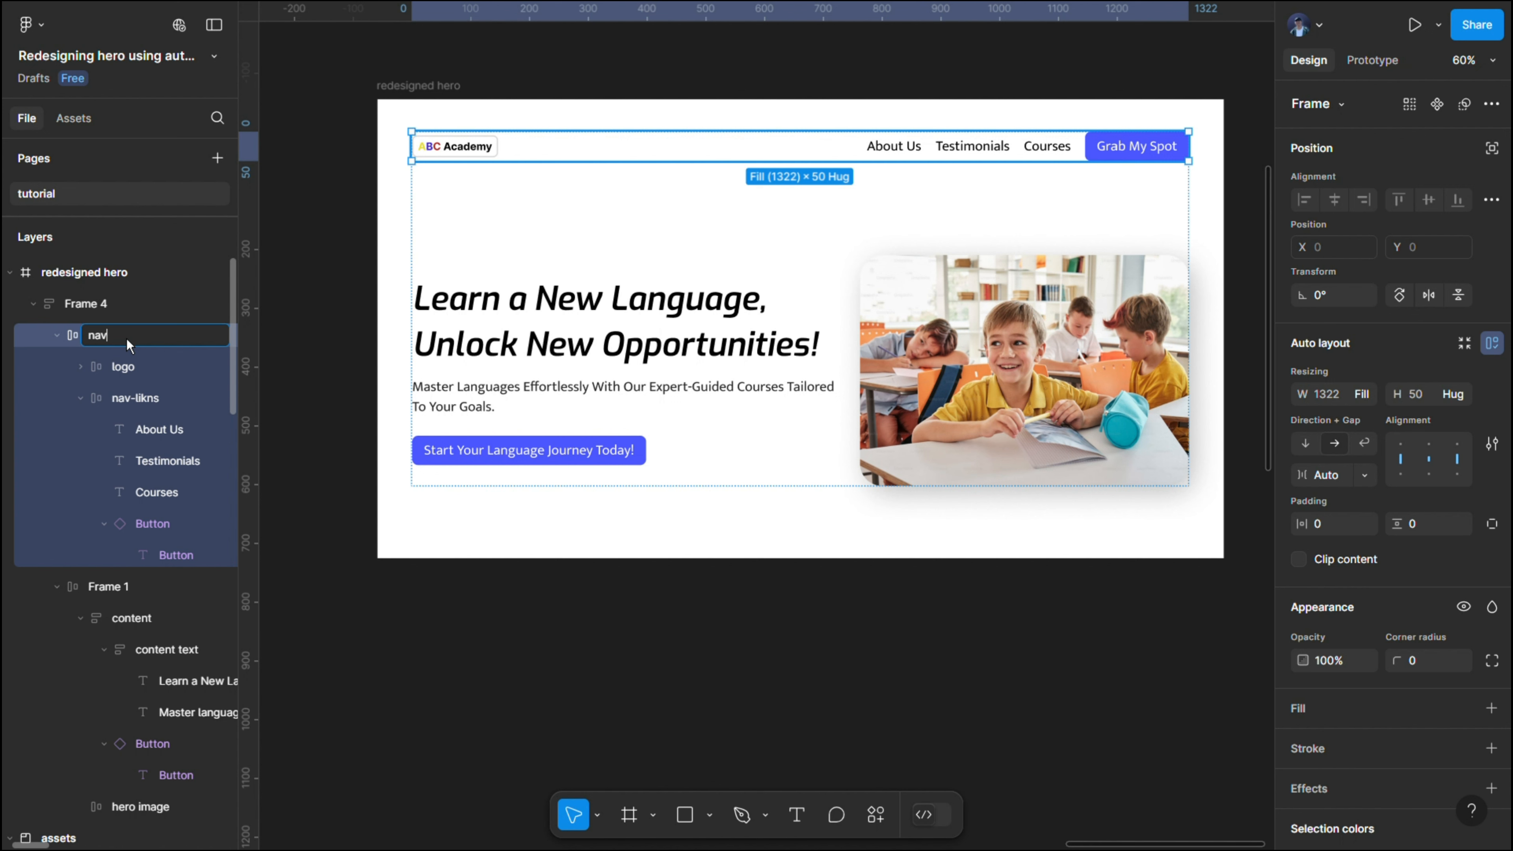
- Rename the auto layout frame that holds the navigation bar and hero content "hero section"
click(112, 311)
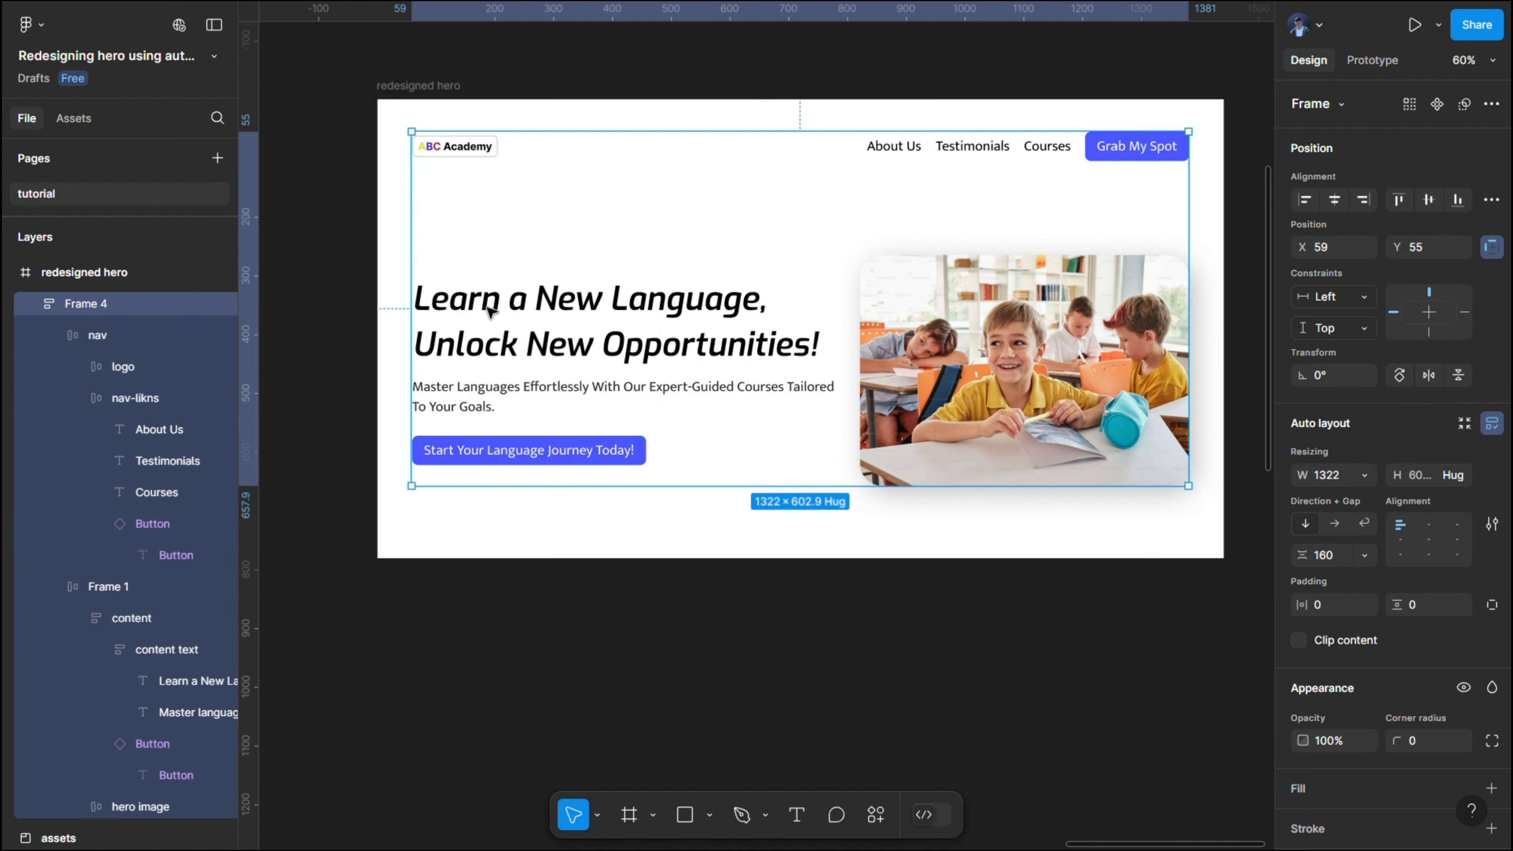
double_click(112, 304)
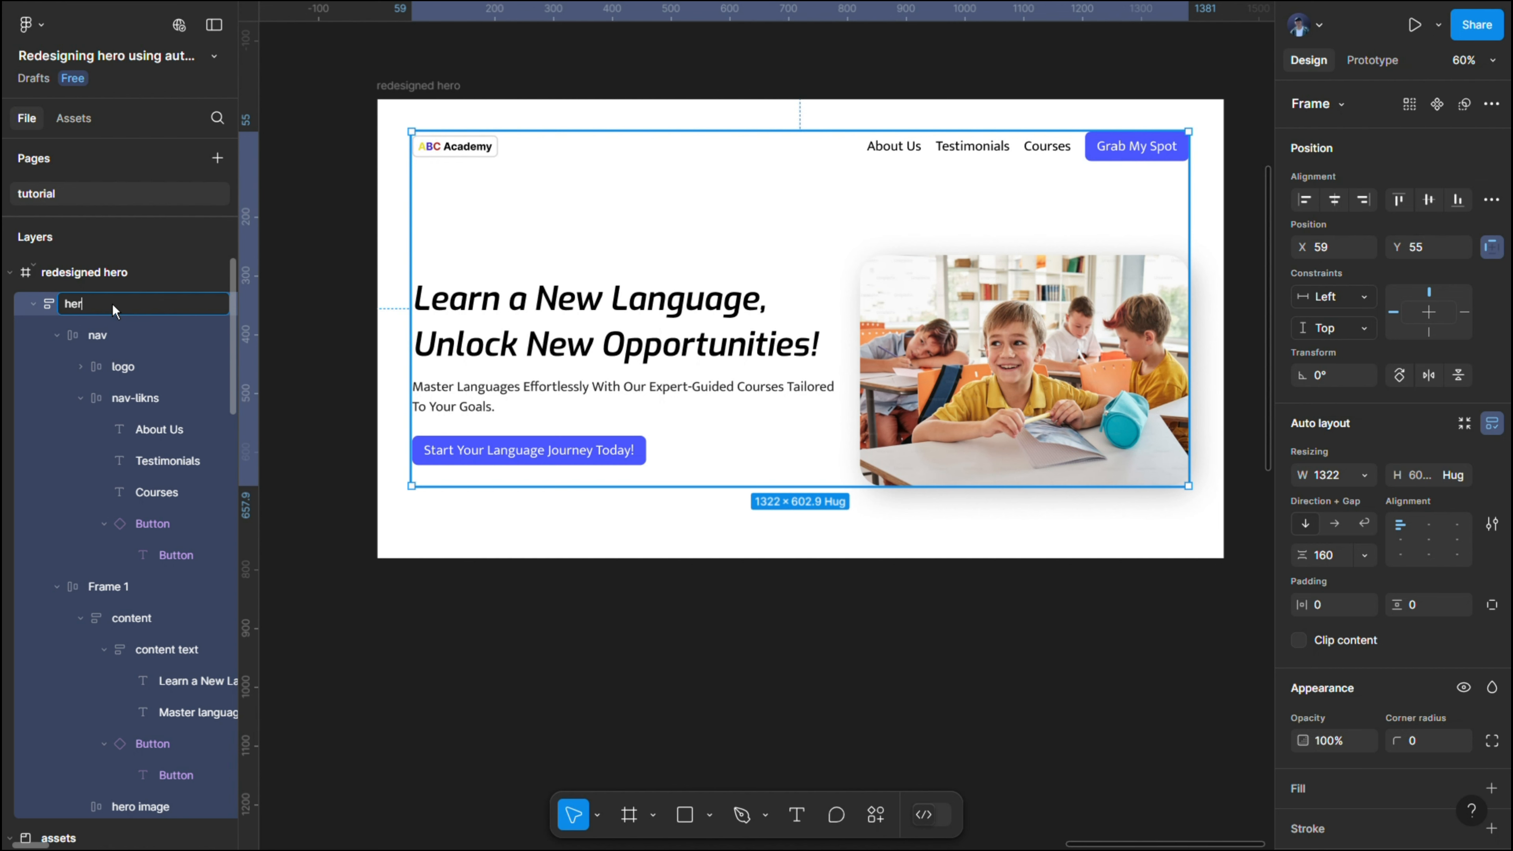
text(hero section)
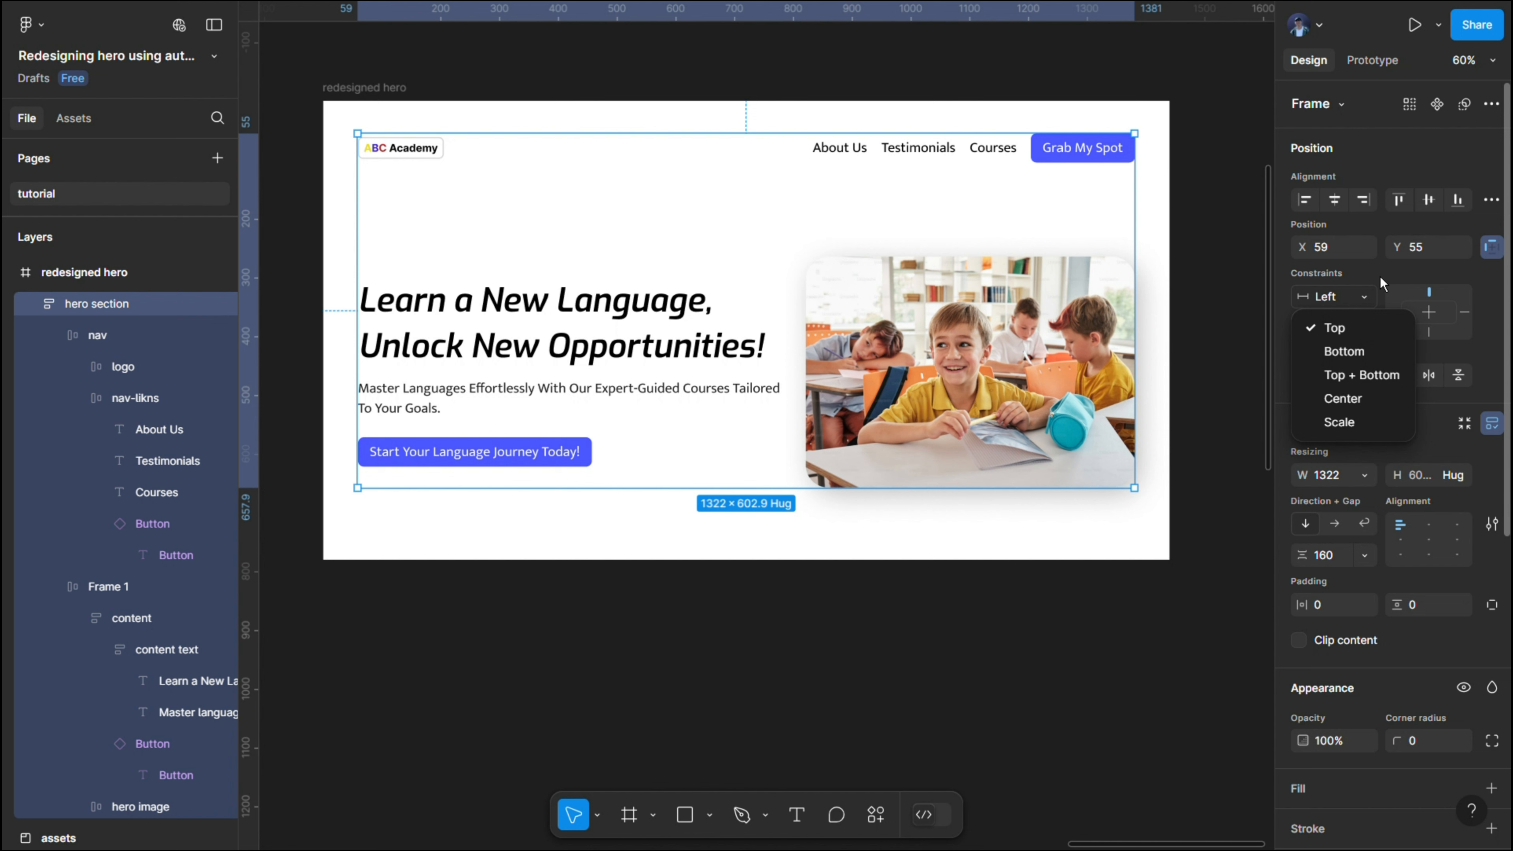
click(1379, 275)
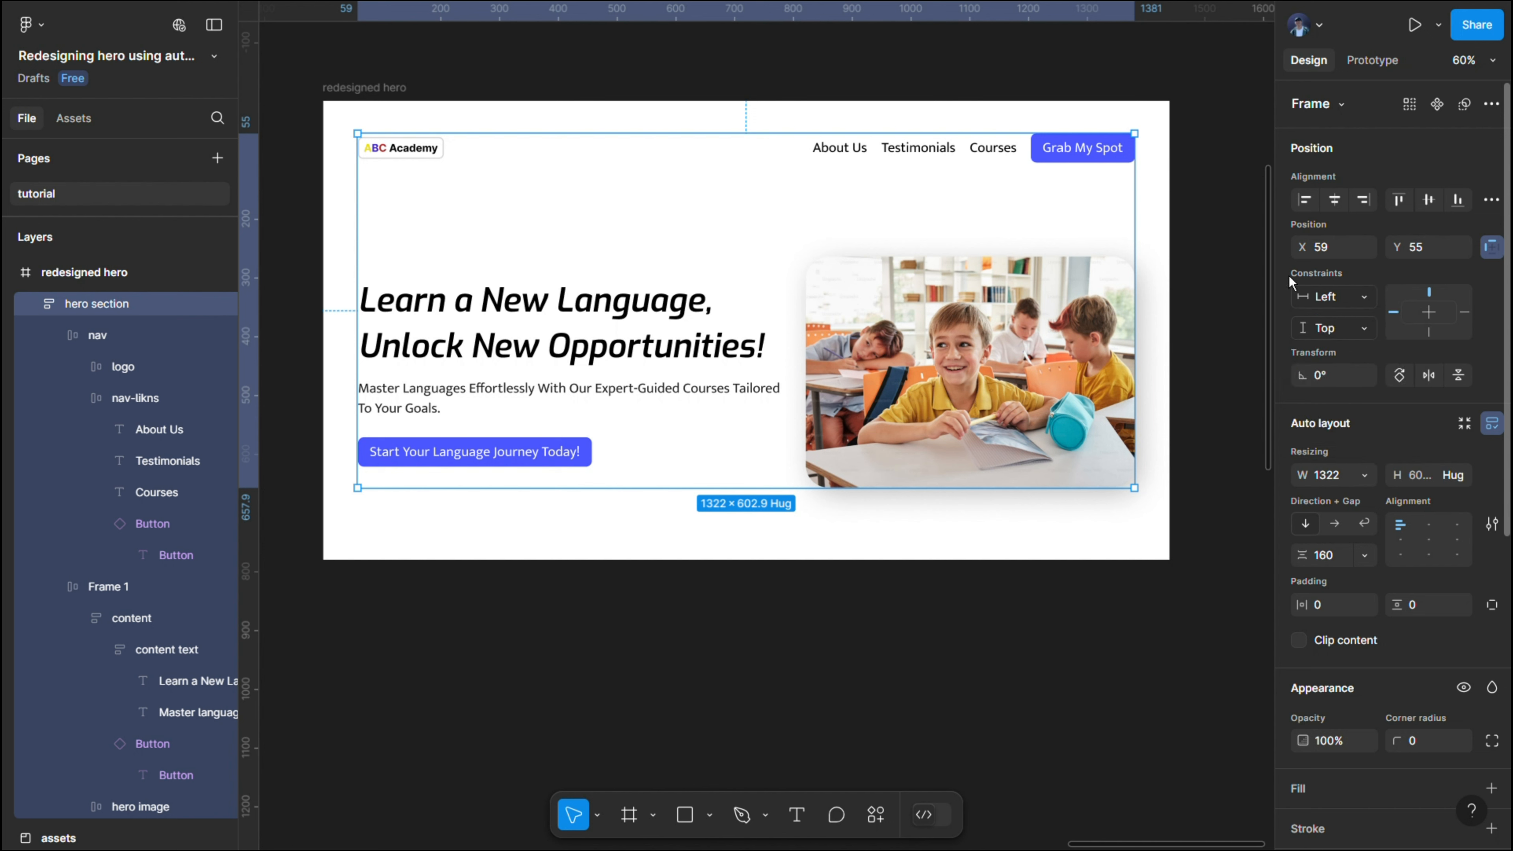
- Set the horizontal constraint of the hero section to Center
click(1368, 334)
click(1358, 309)
click(1360, 301)
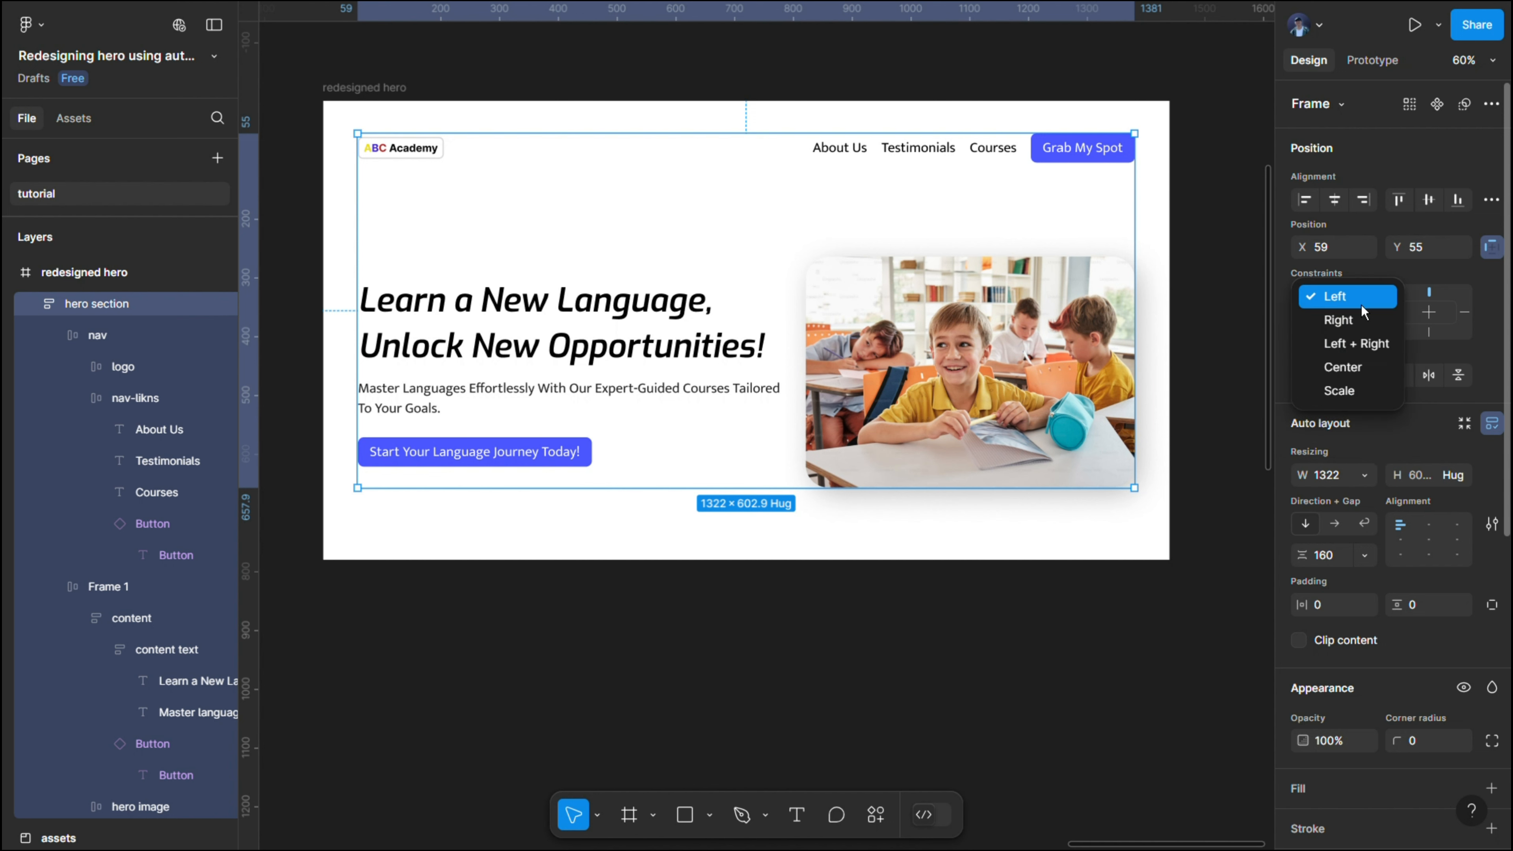
click(1365, 368)
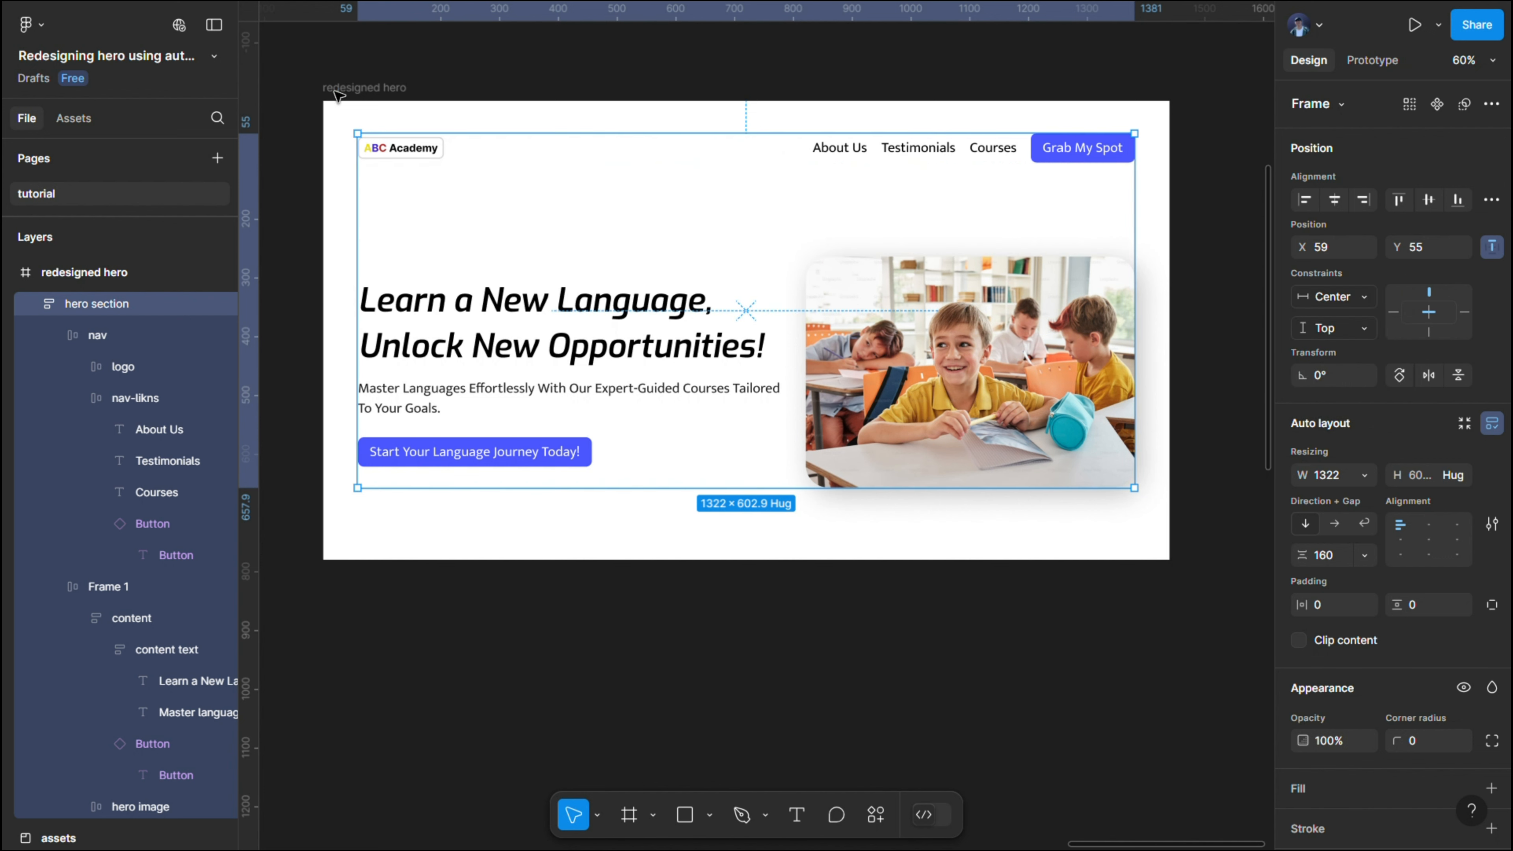
- Duplicate the redesigned hero frame directly below the original and widen the copy to about 2880 to test the constraint
click(357, 91)
scroll(391, 89, down, 5)
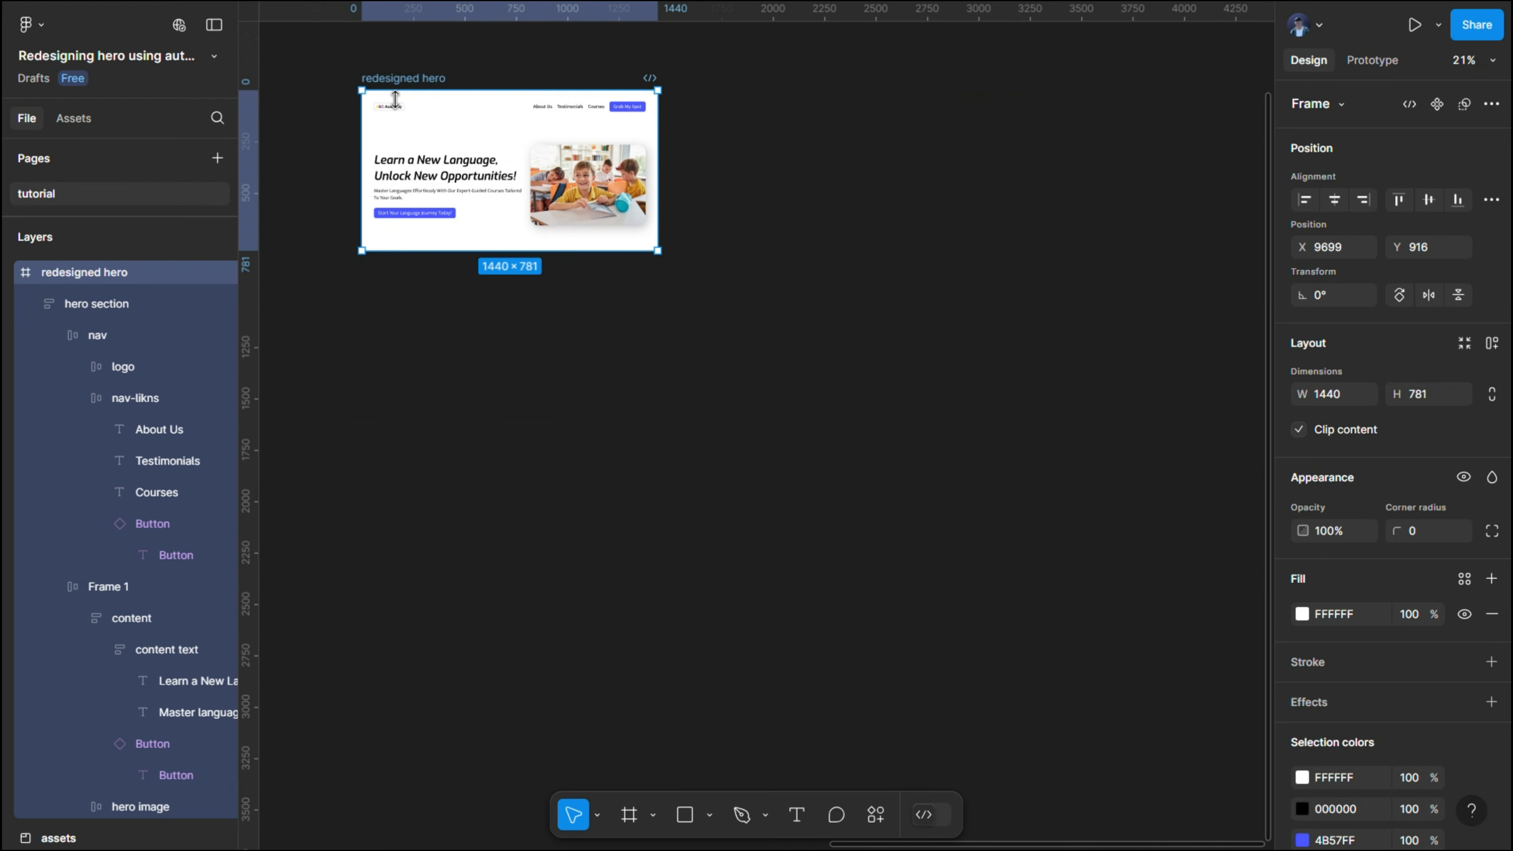
drag(390, 83, 391, 284)
drag(670, 346, 970, 343)
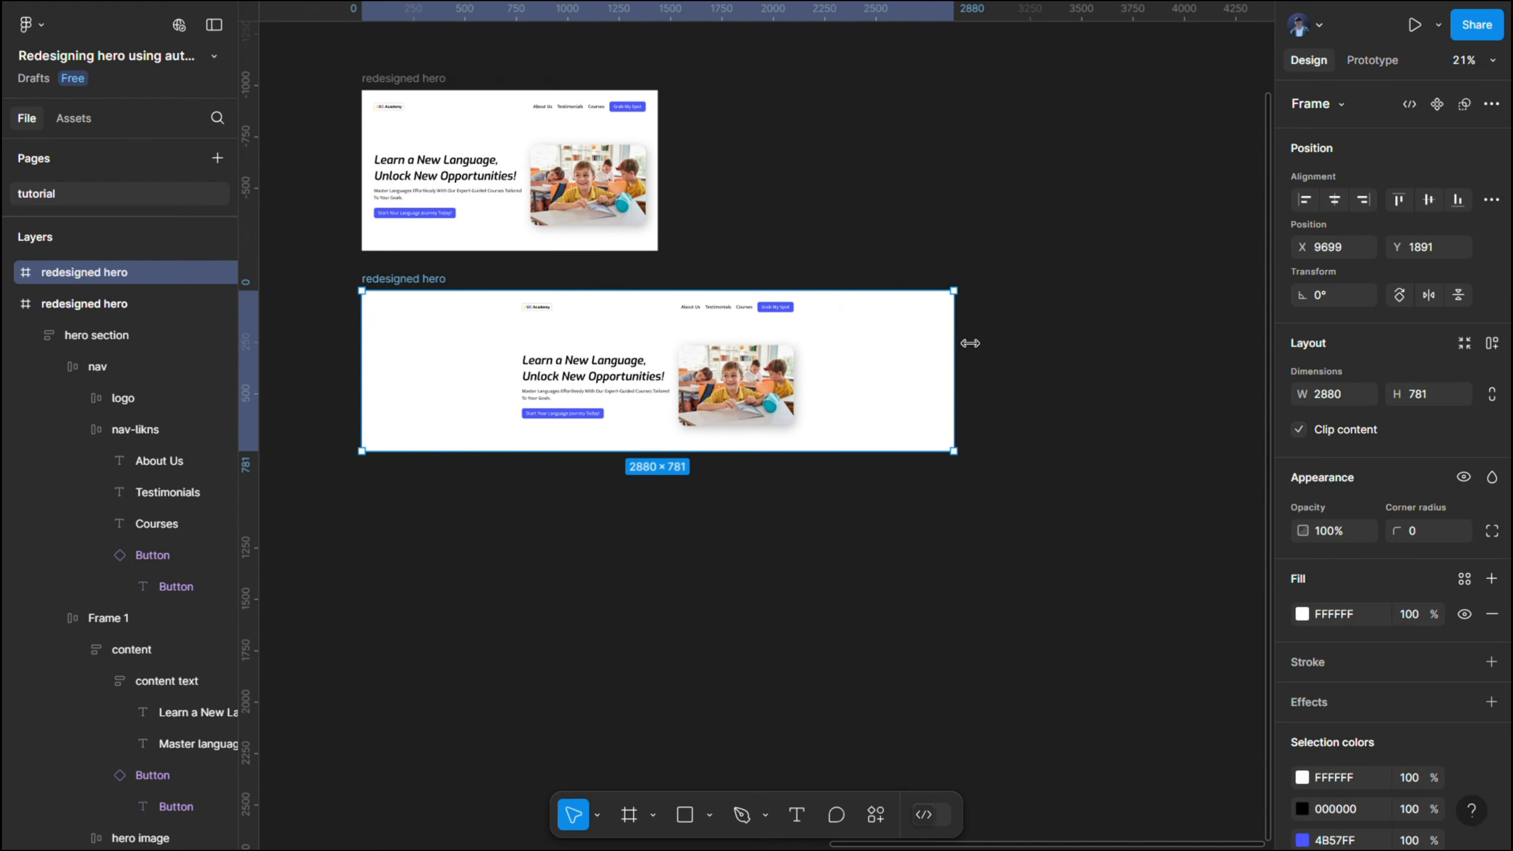
- Check the hero section's constraints in the copy and narrow the copied frame to a width of about 2474
click(739, 346)
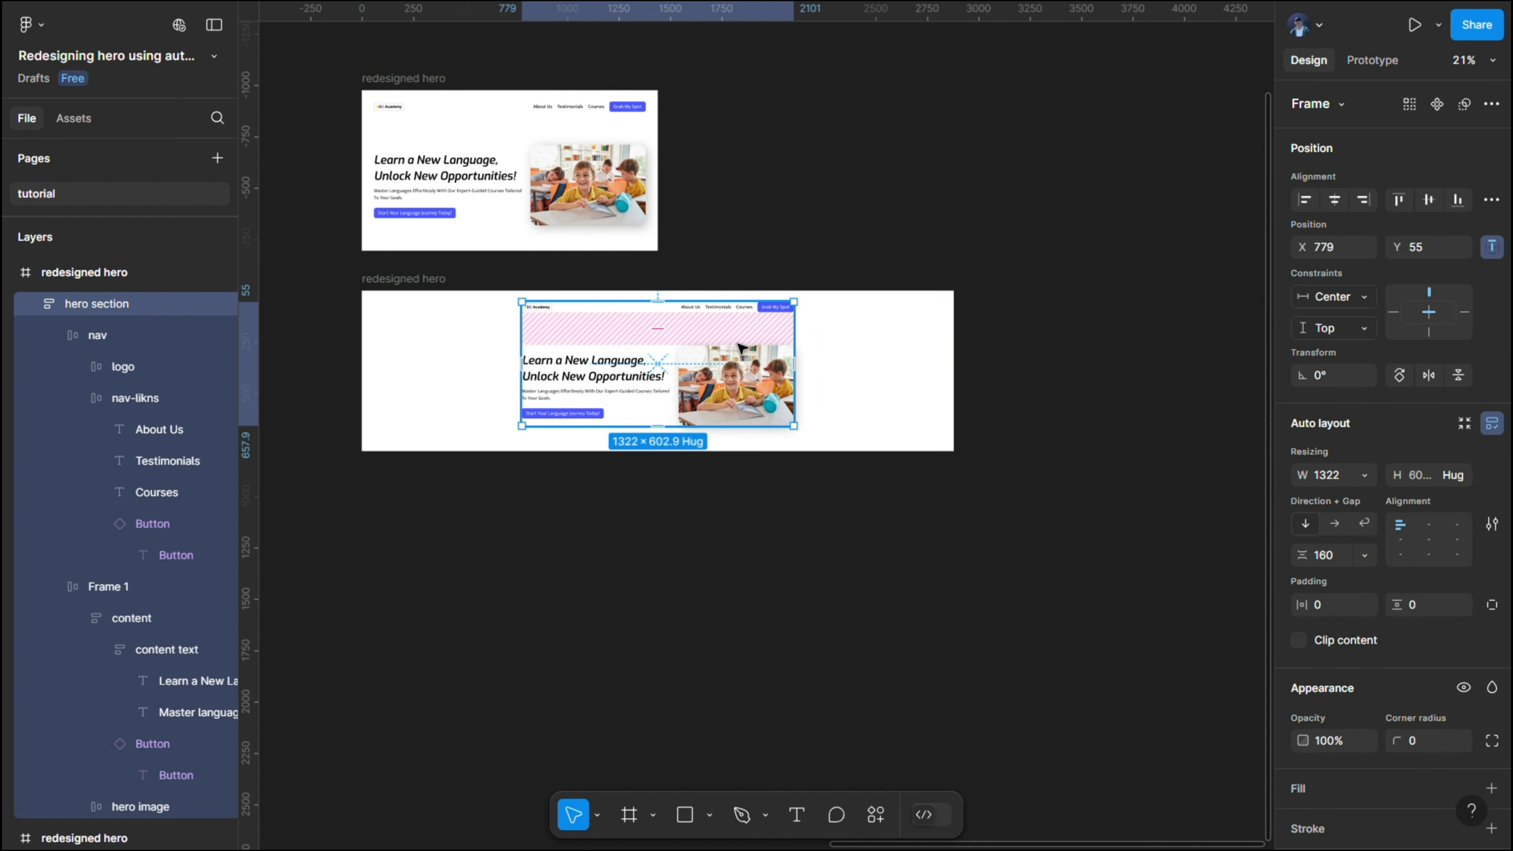
click(431, 294)
drag(955, 388, 871, 414)
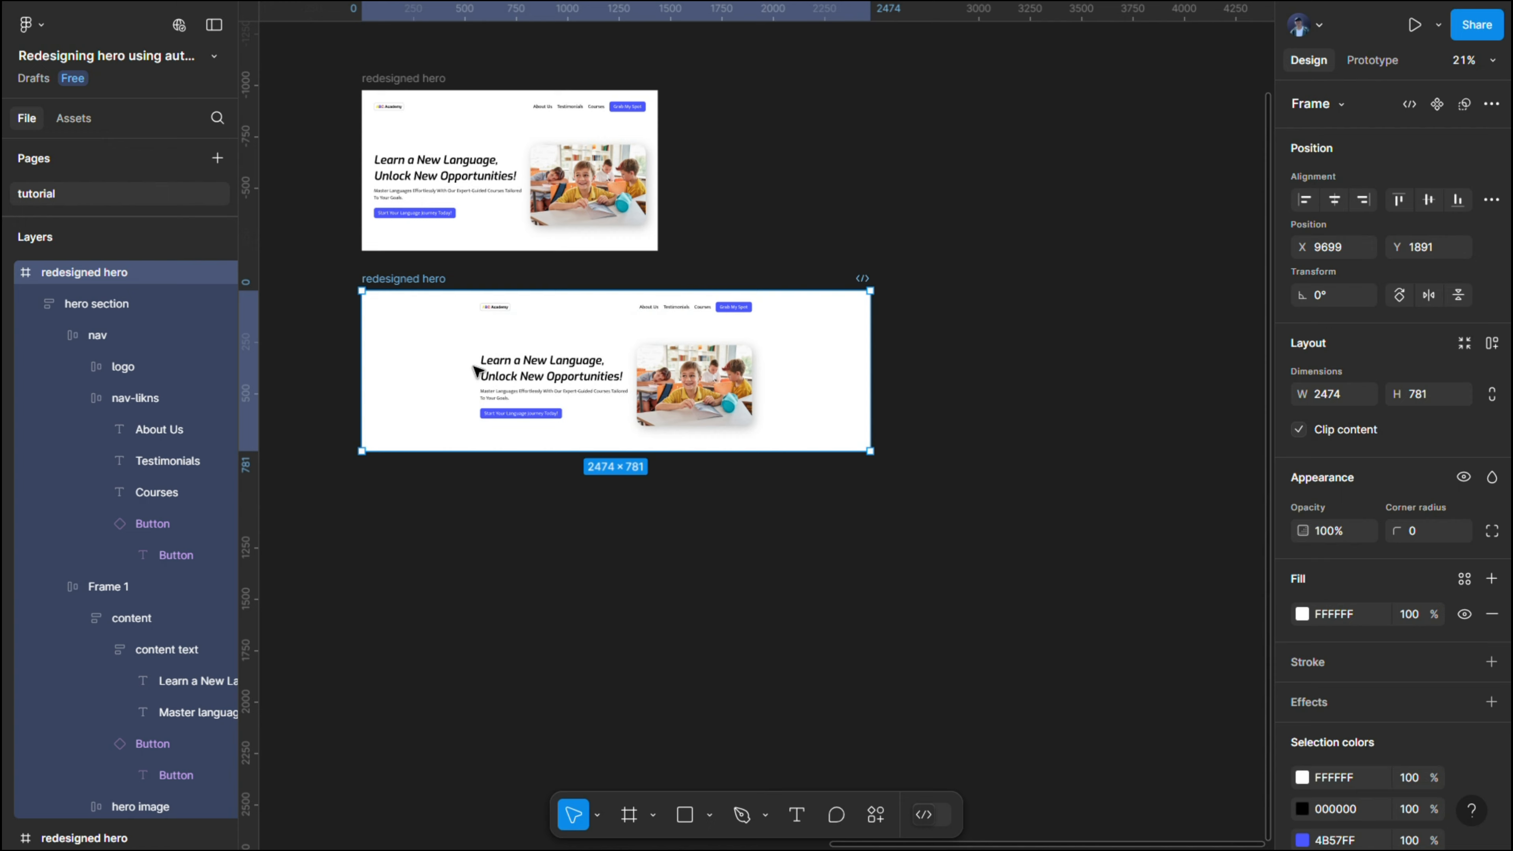
- Inspect the centered hero section in the widened copy and delete the copied frame
click(552, 336)
scroll(686, 354, up, 5)
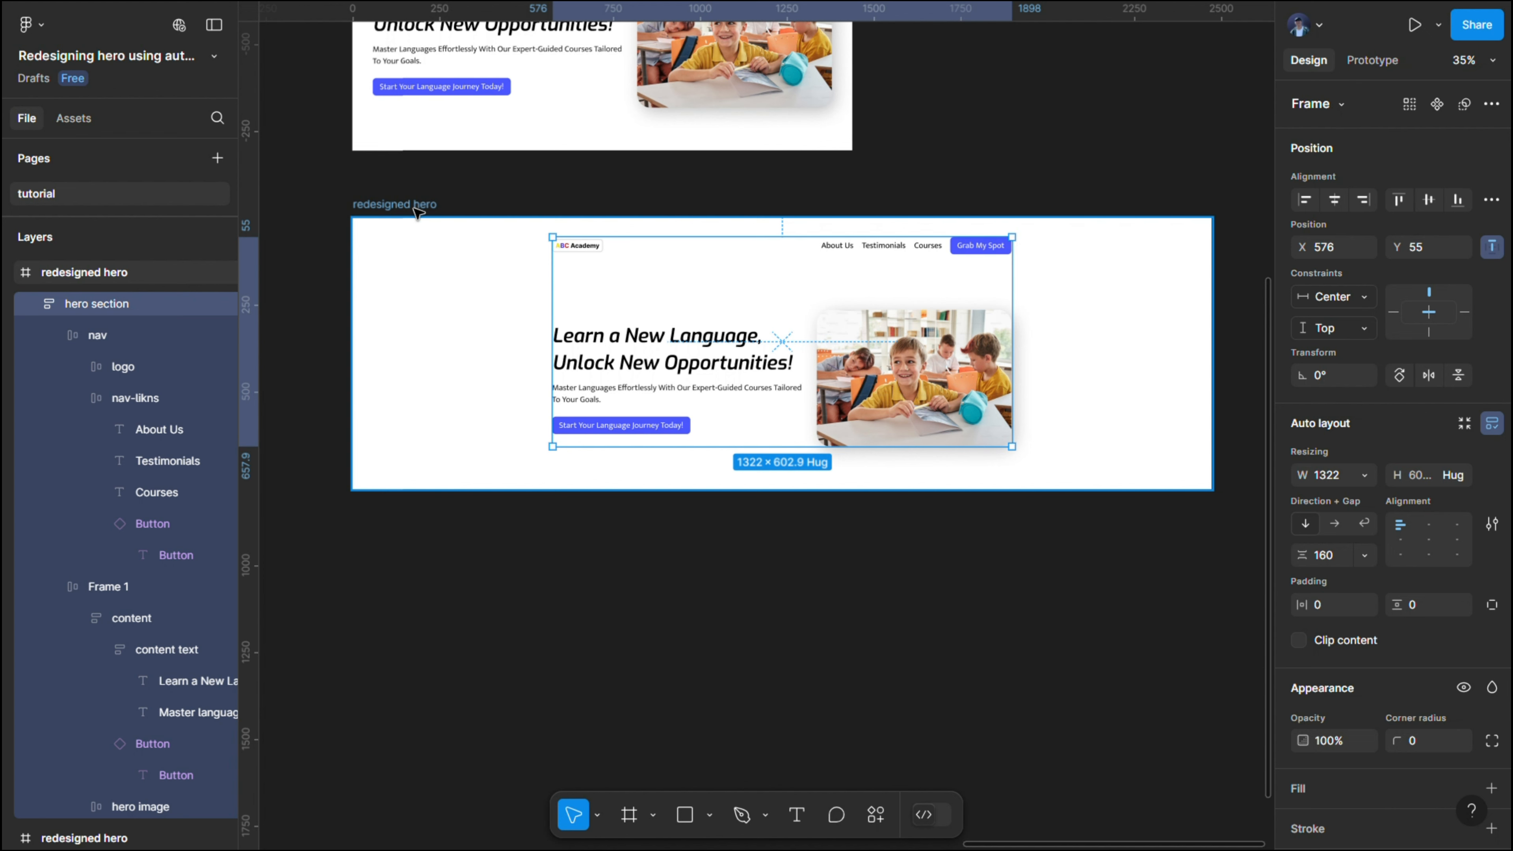
scroll(417, 212, down, 5)
click(426, 220)
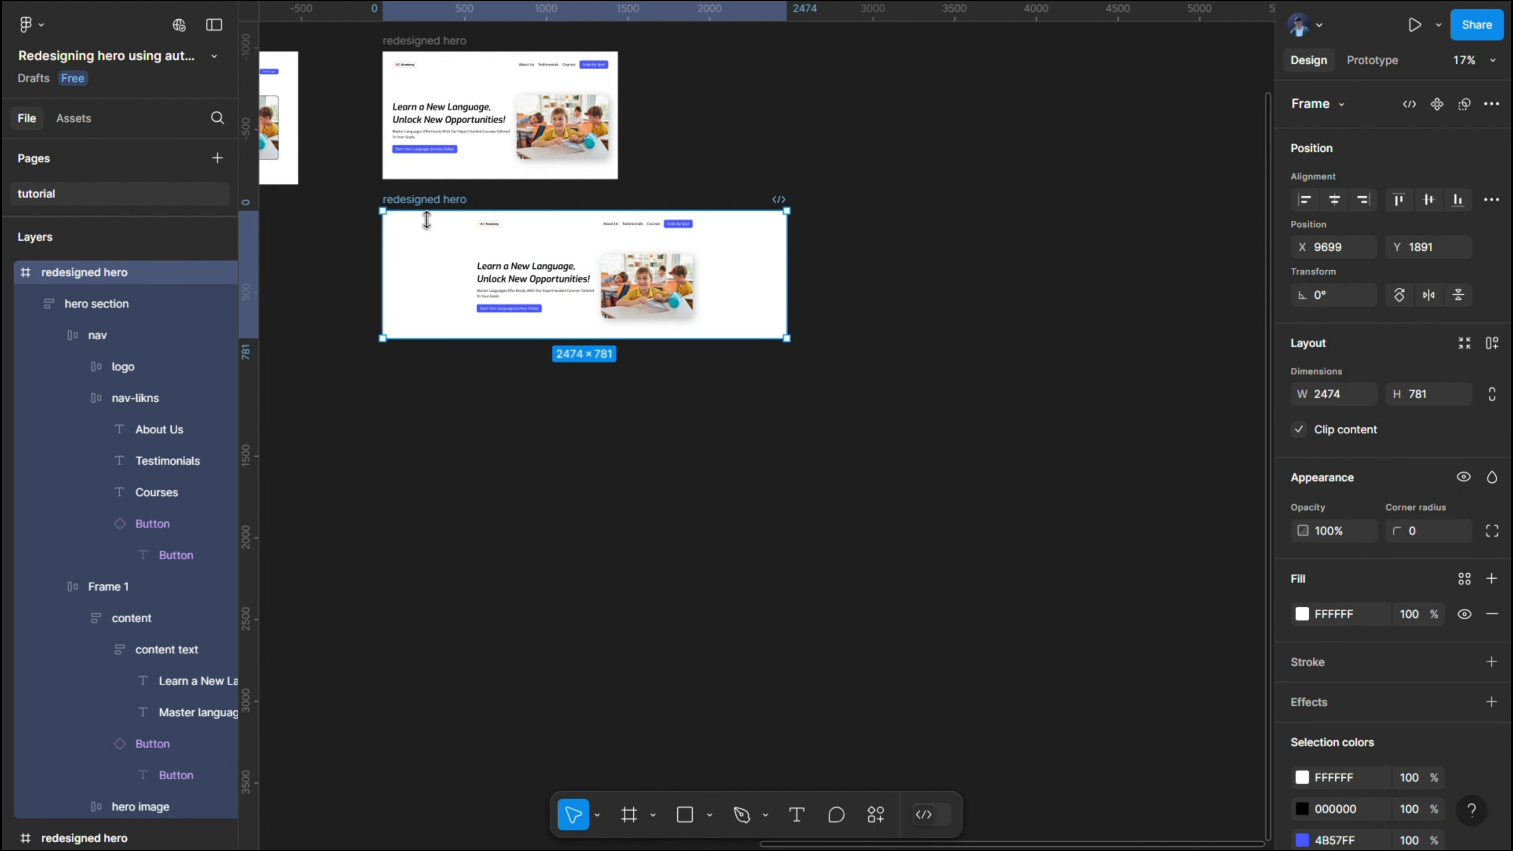
key(Delete)
drag(348, 95, 678, 148)
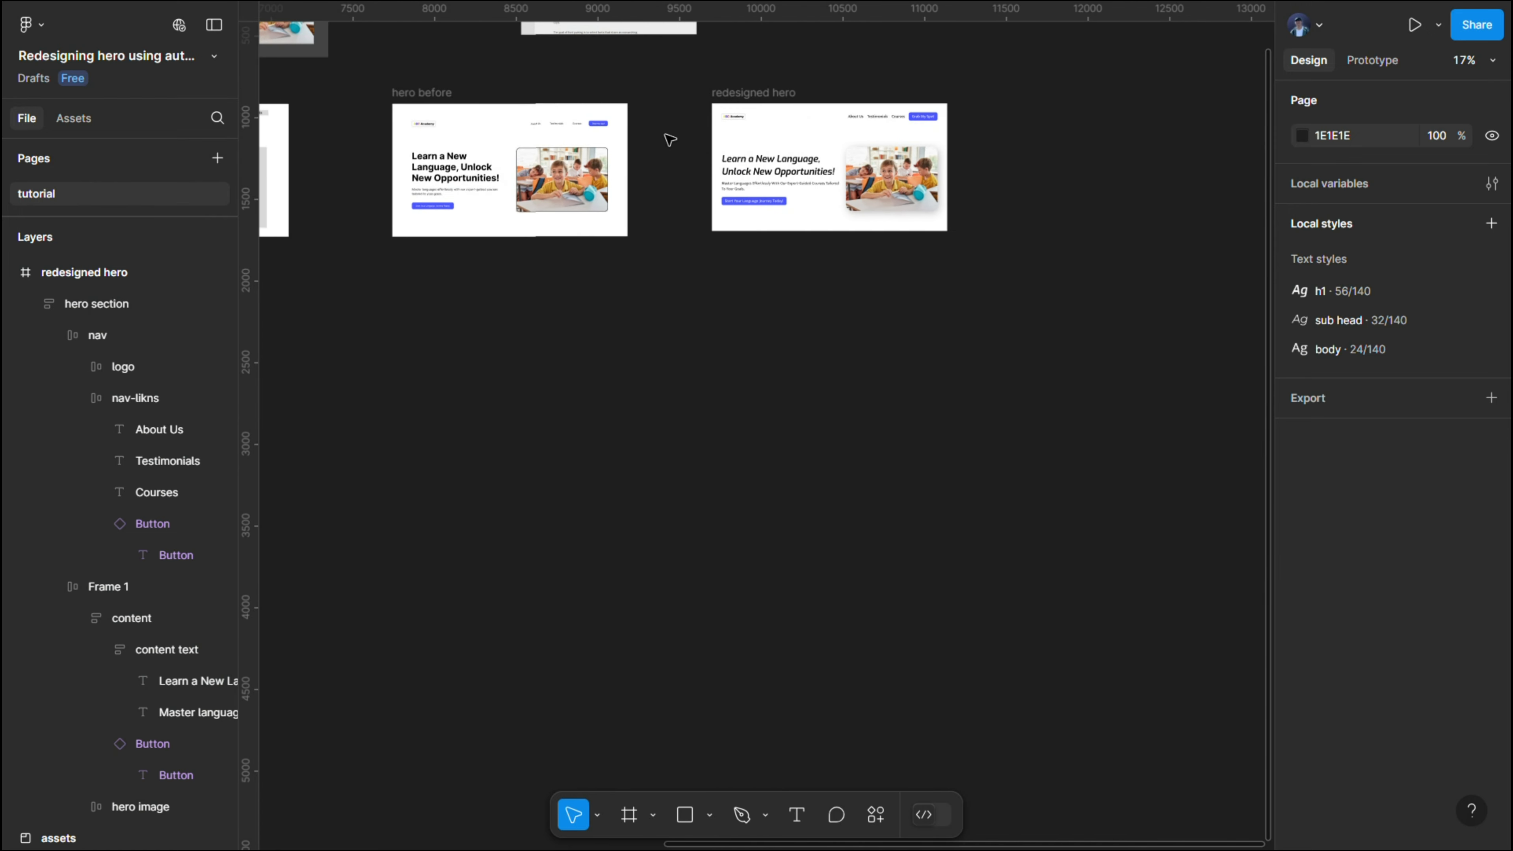
drag(653, 92, 883, 225)
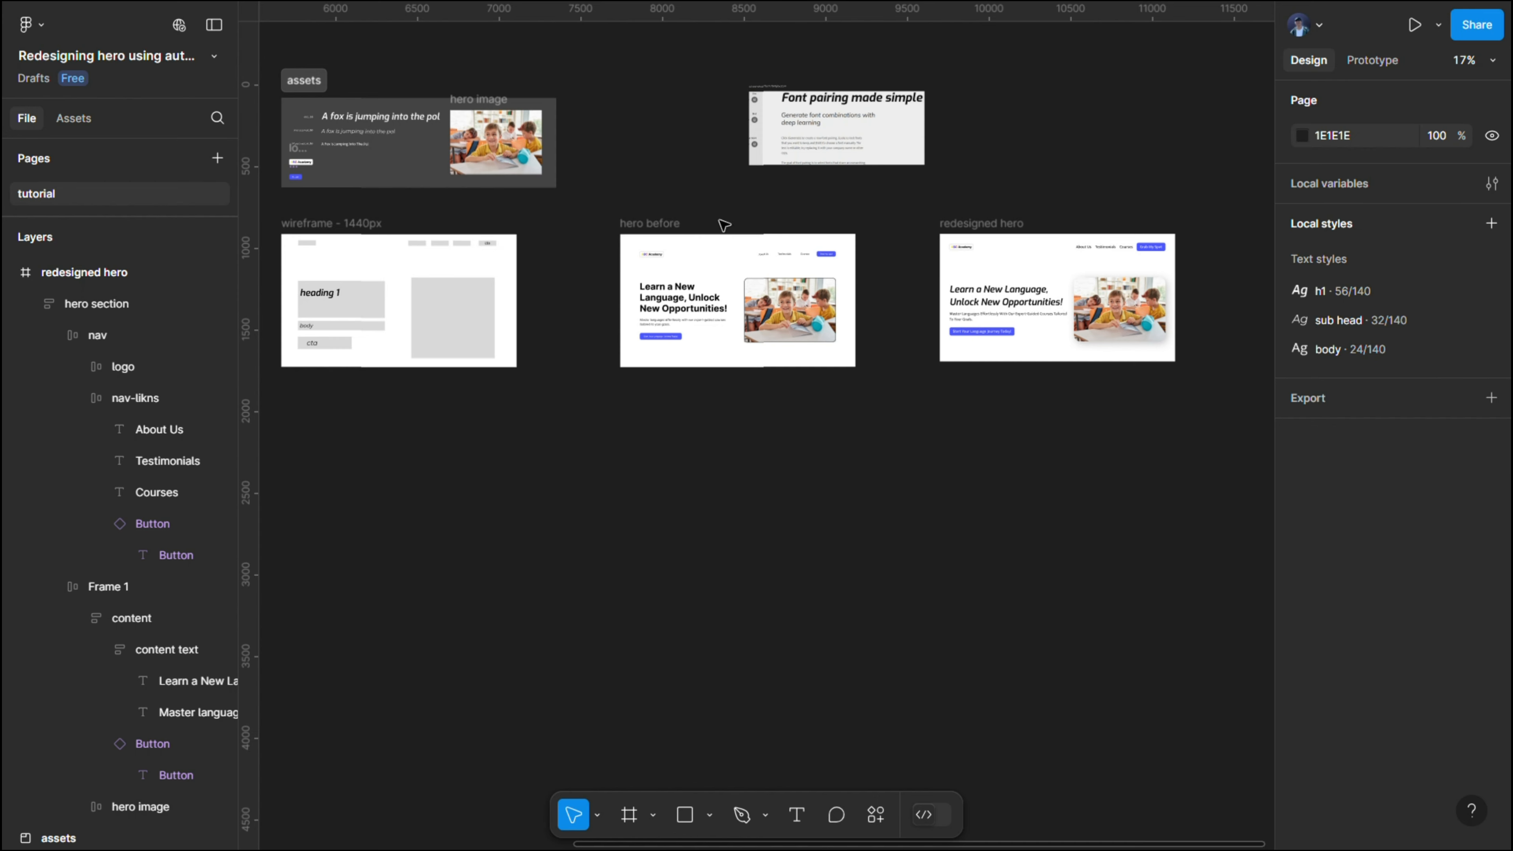
drag(585, 227, 750, 208)
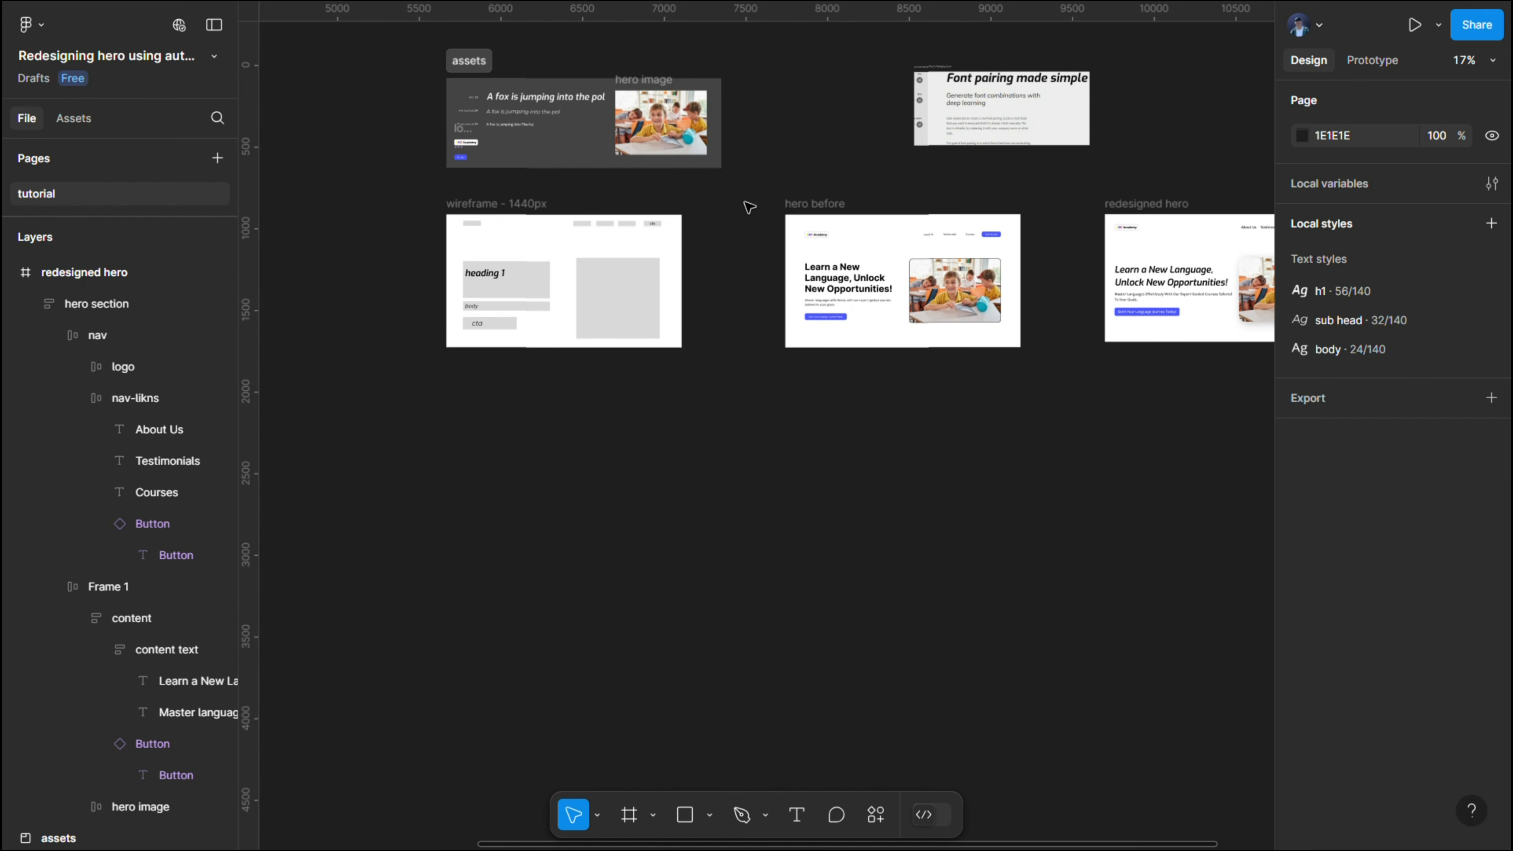
drag(688, 209, 671, 205)
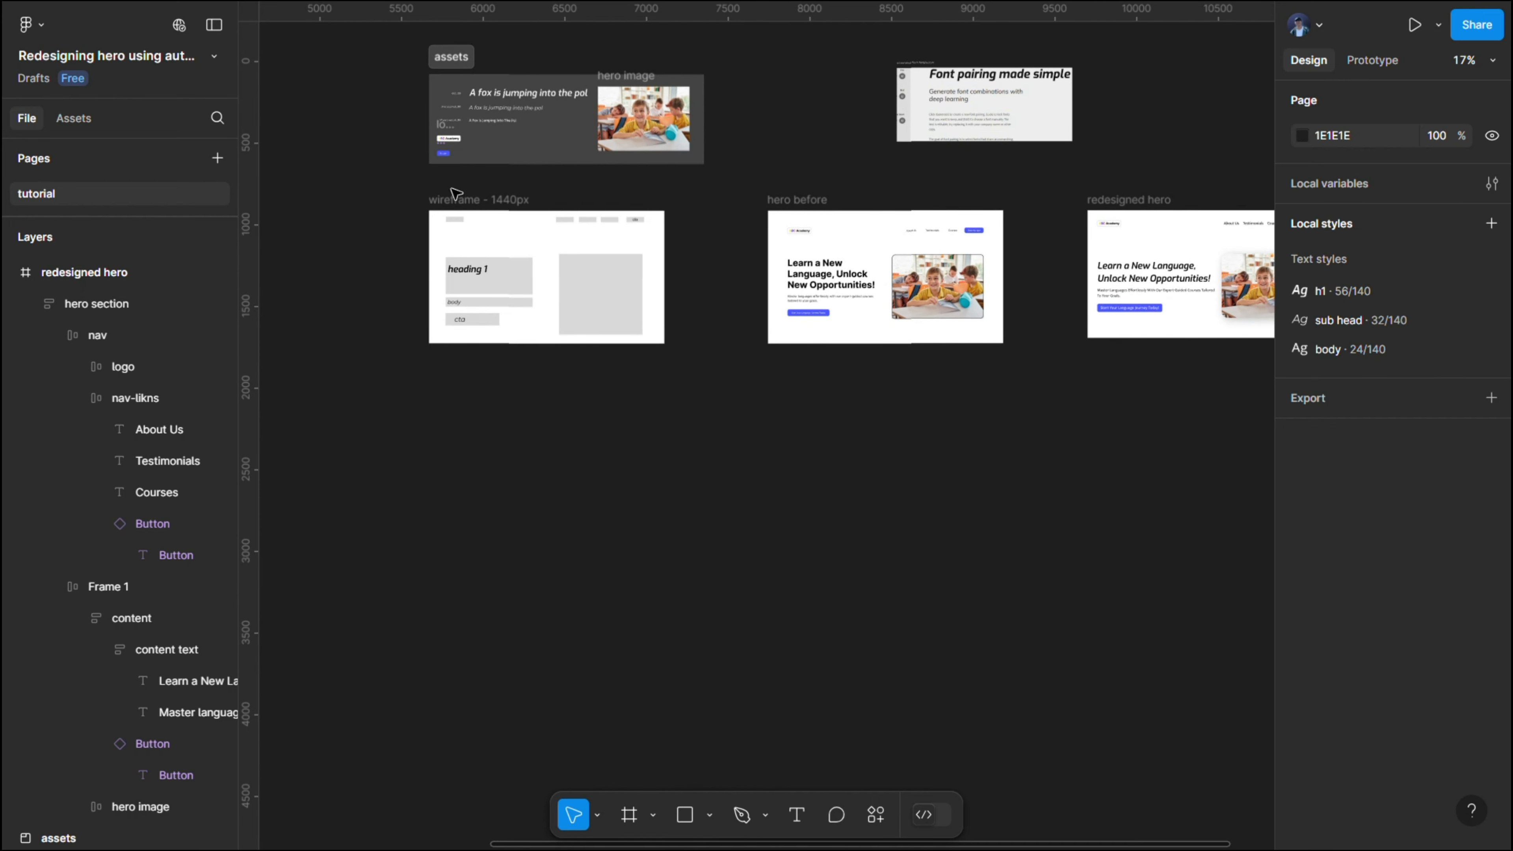